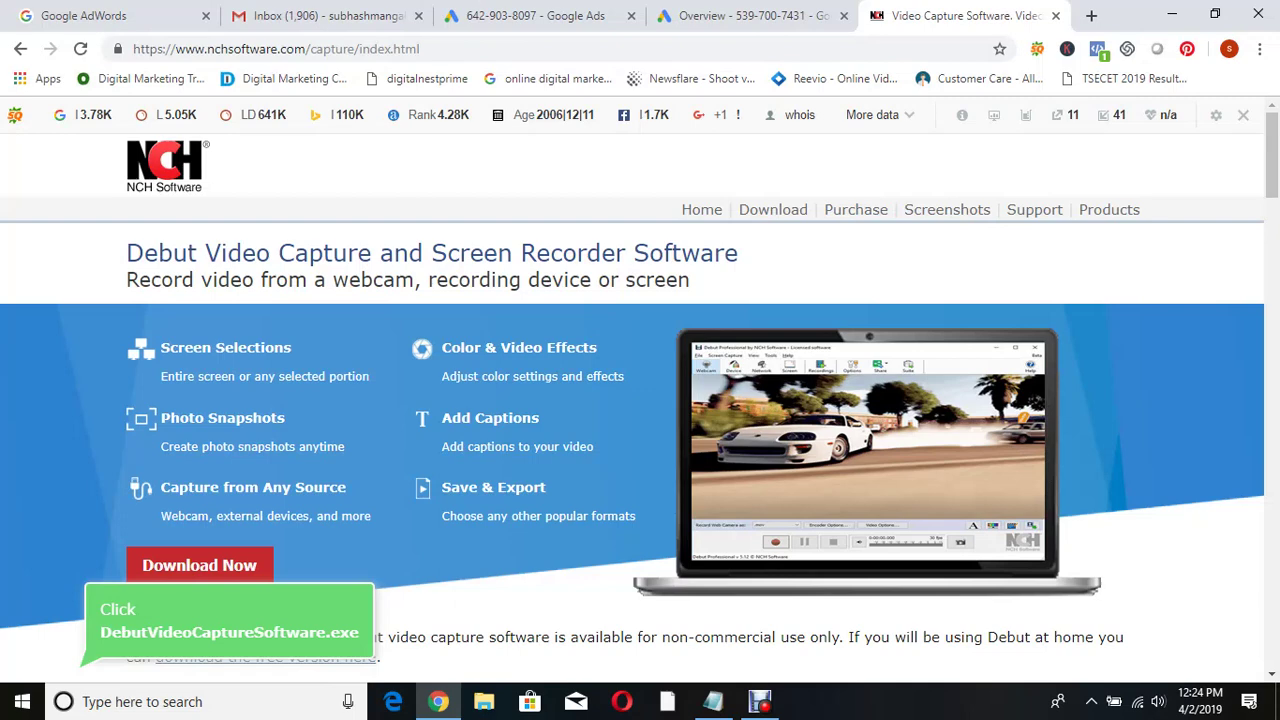
- Review the overview of the Google Ads account advertising ambulance services, from its performance figures to its demographics and most-shown ad
key("ctrl+3")
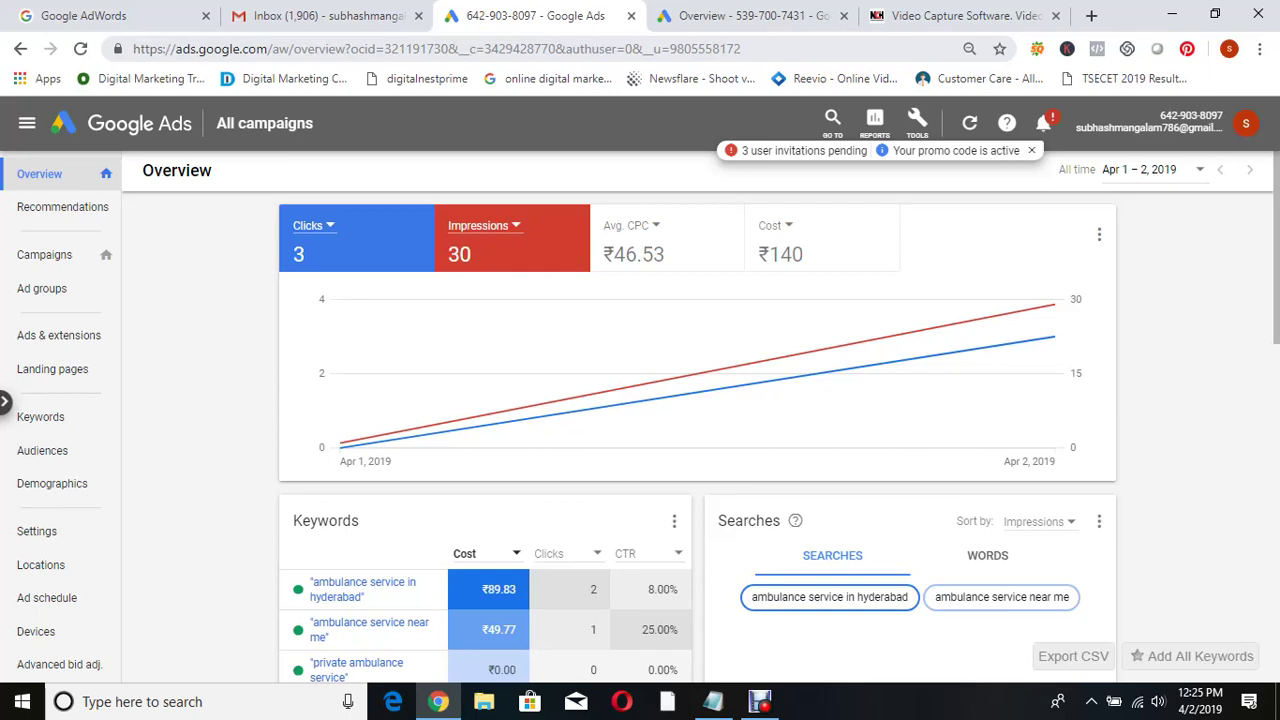
scroll(697, 420, "down", 10)
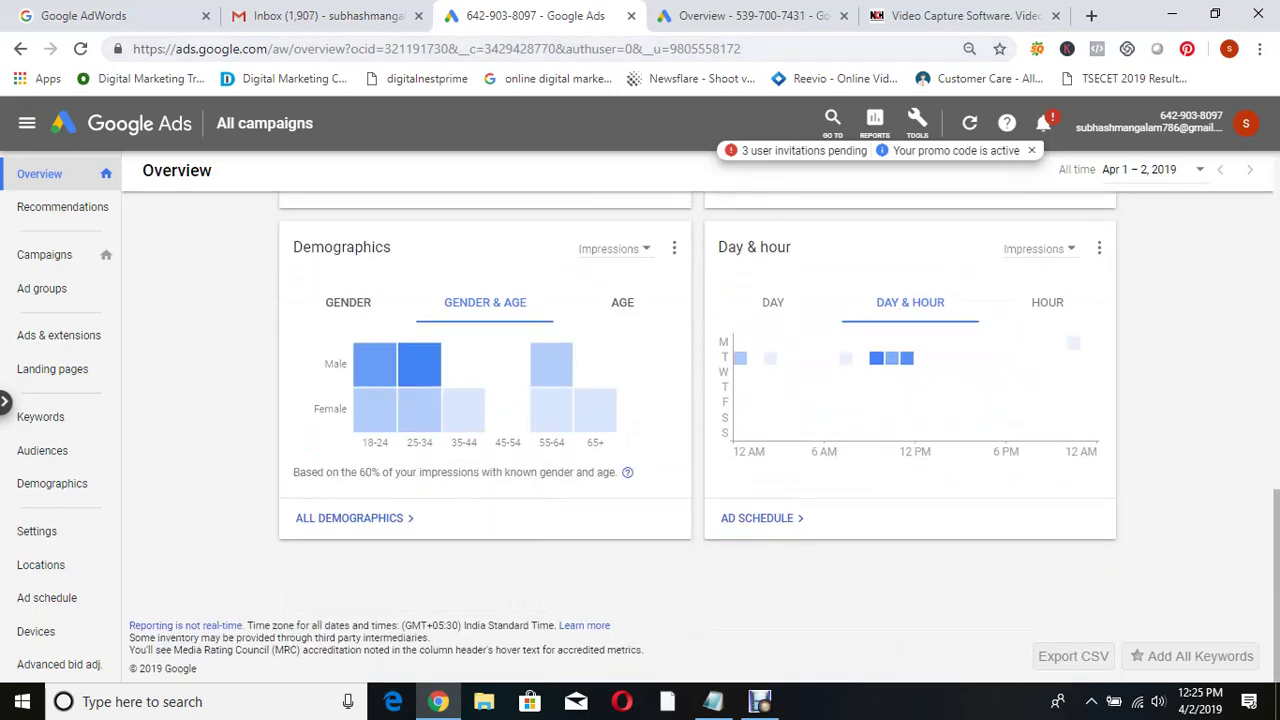
scroll(697, 420, "up", 4)
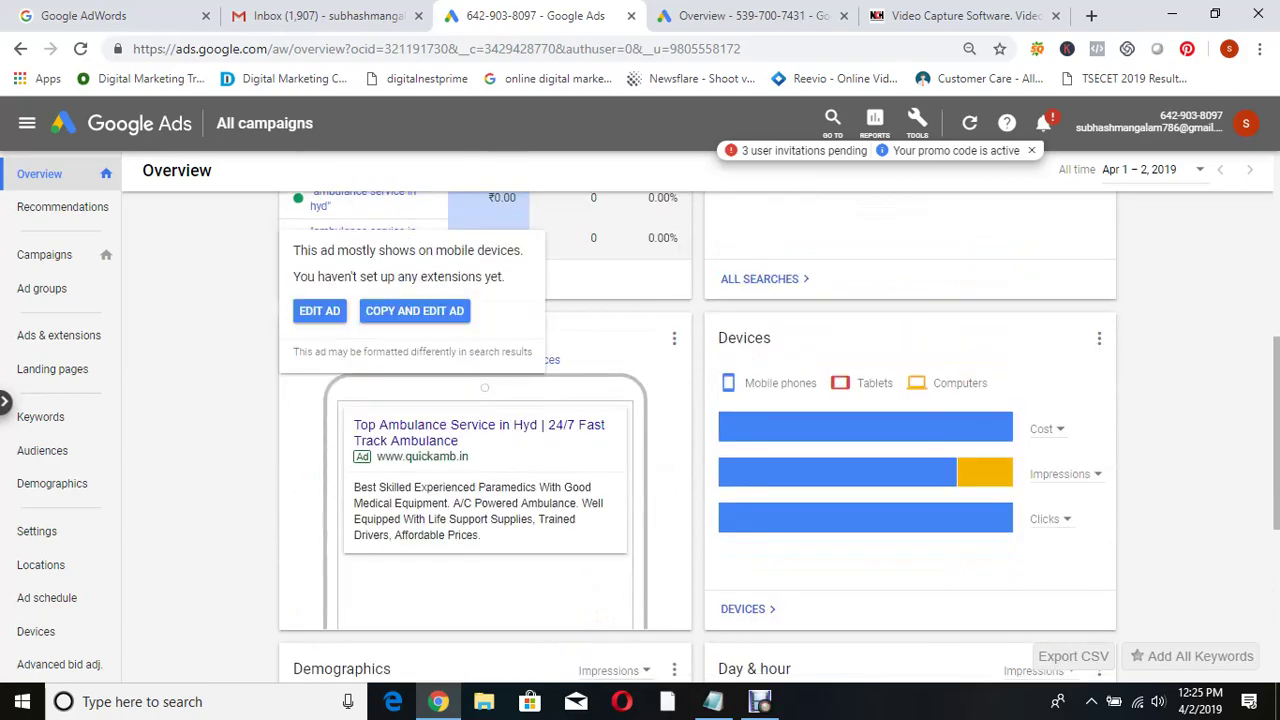
- Examine the other Google Ads account's overview, including its ad groups, keywords, searches, devices, day and hour data, and performance chart
key("ctrl+Tab")
scroll(697, 420, "down", 6)
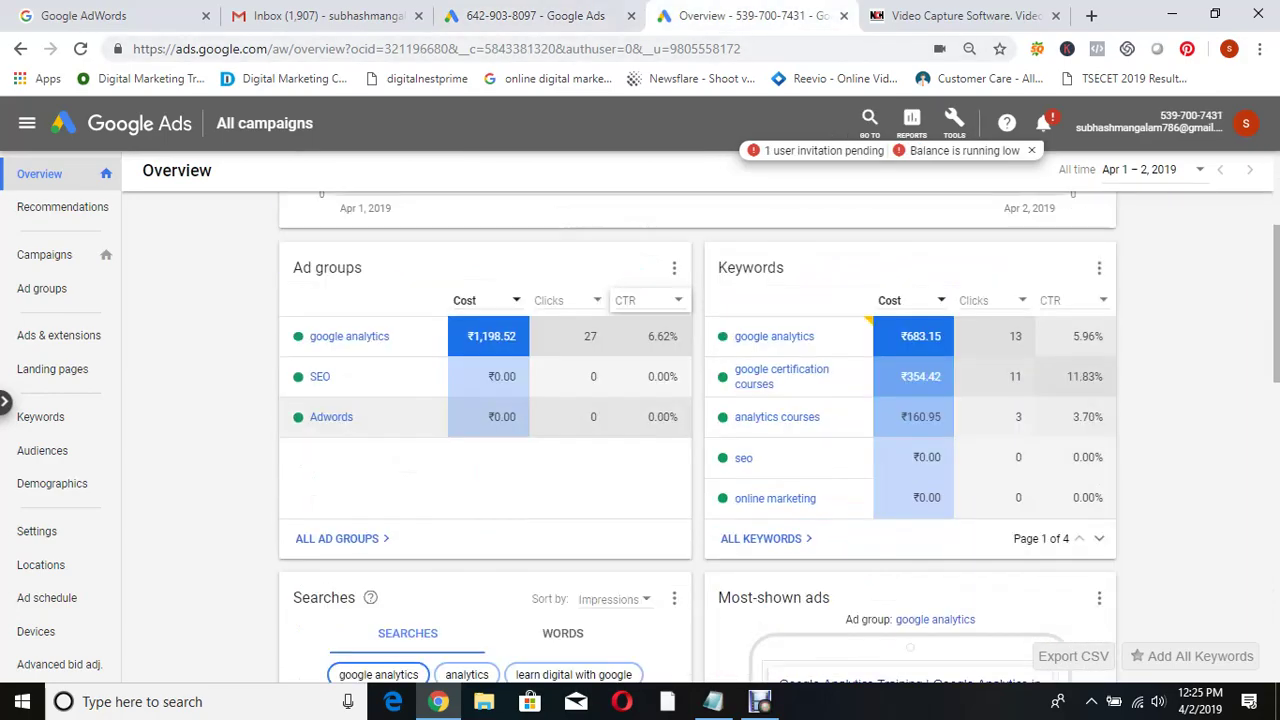
scroll(697, 420, "down", 3)
scroll(697, 420, "up", 2)
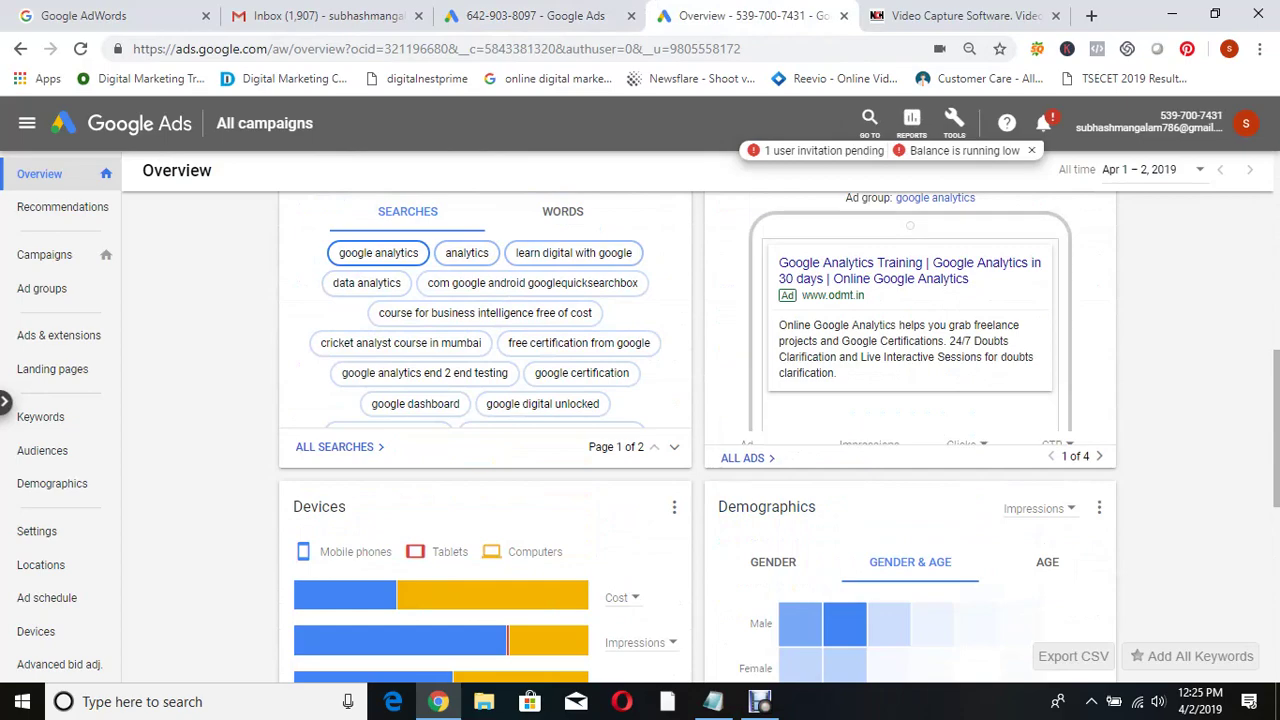
scroll(697, 420, "down", 6)
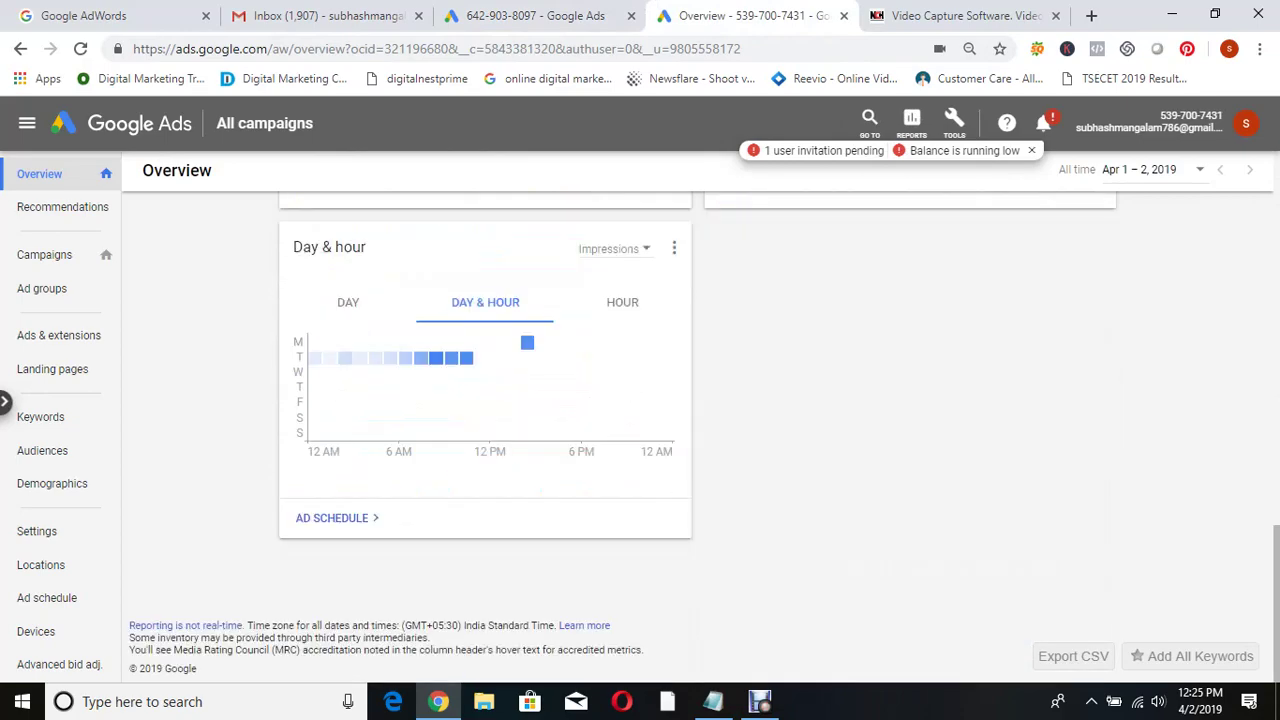
scroll(697, 420, "up", 3)
scroll(697, 420, "up", 6)
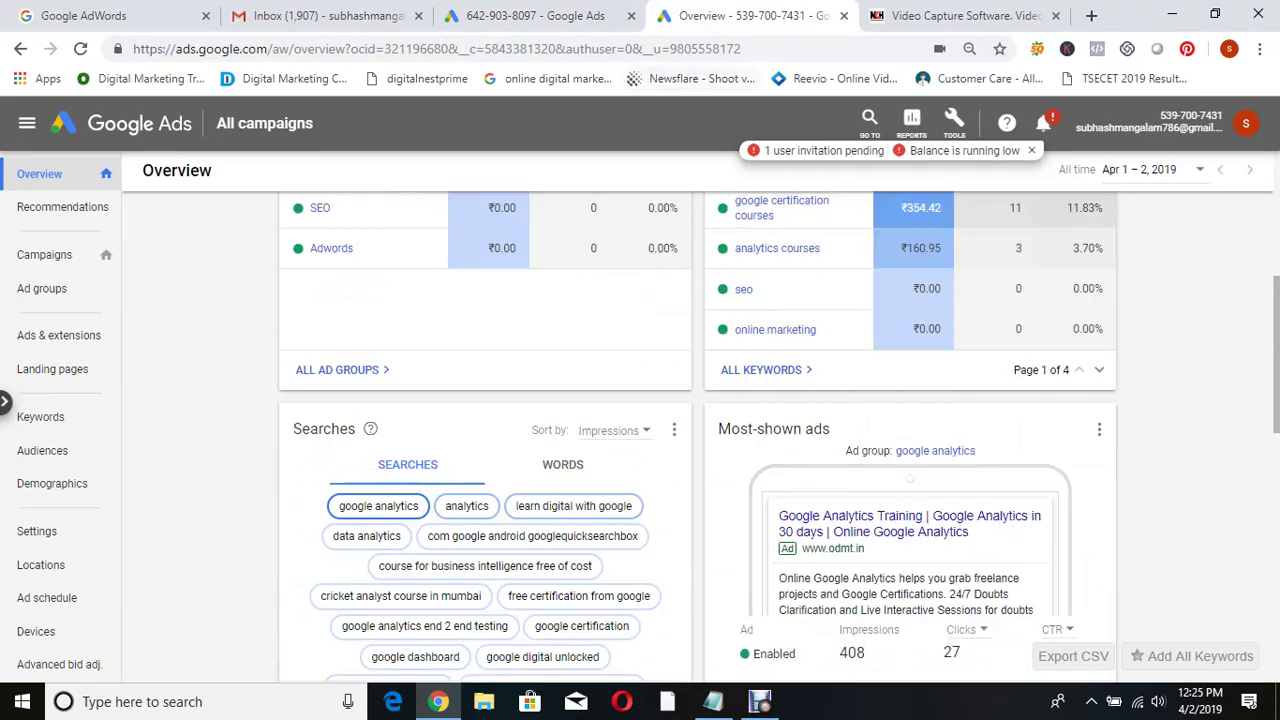
scroll(697, 420, "up", 4)
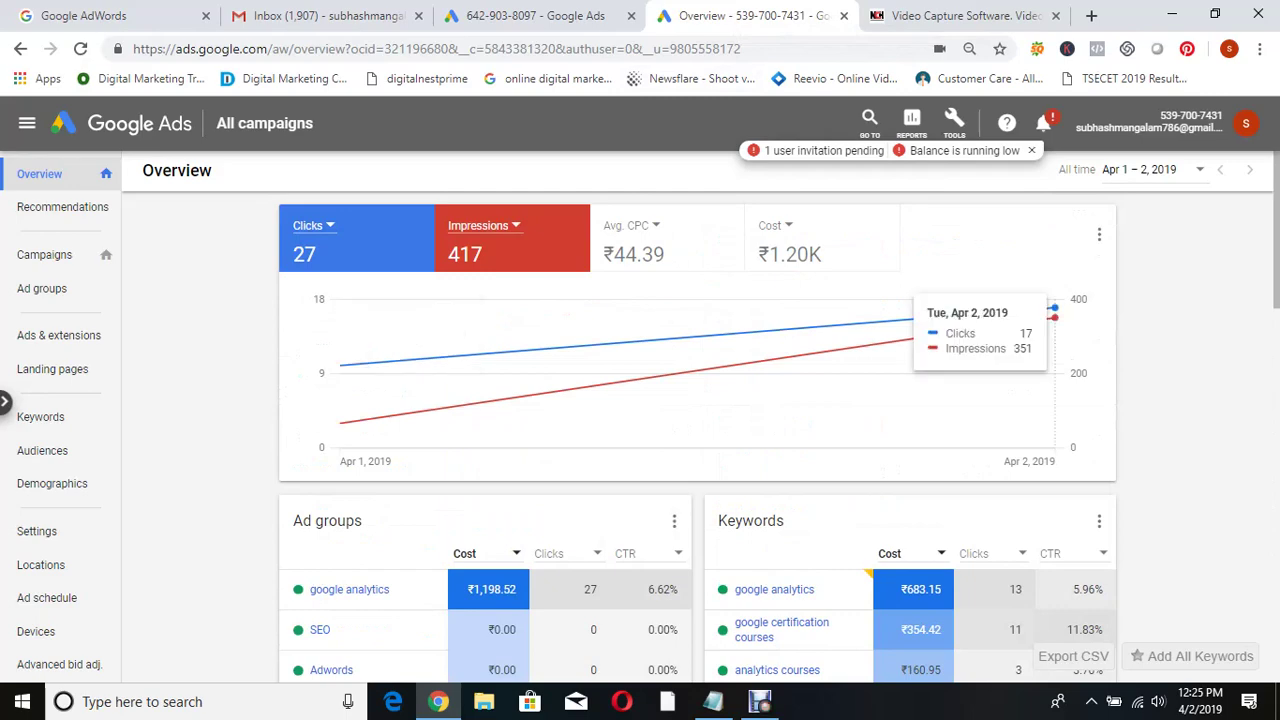
key("ctrl+9")
key("ctrl+l")
type("od")
key("Return")
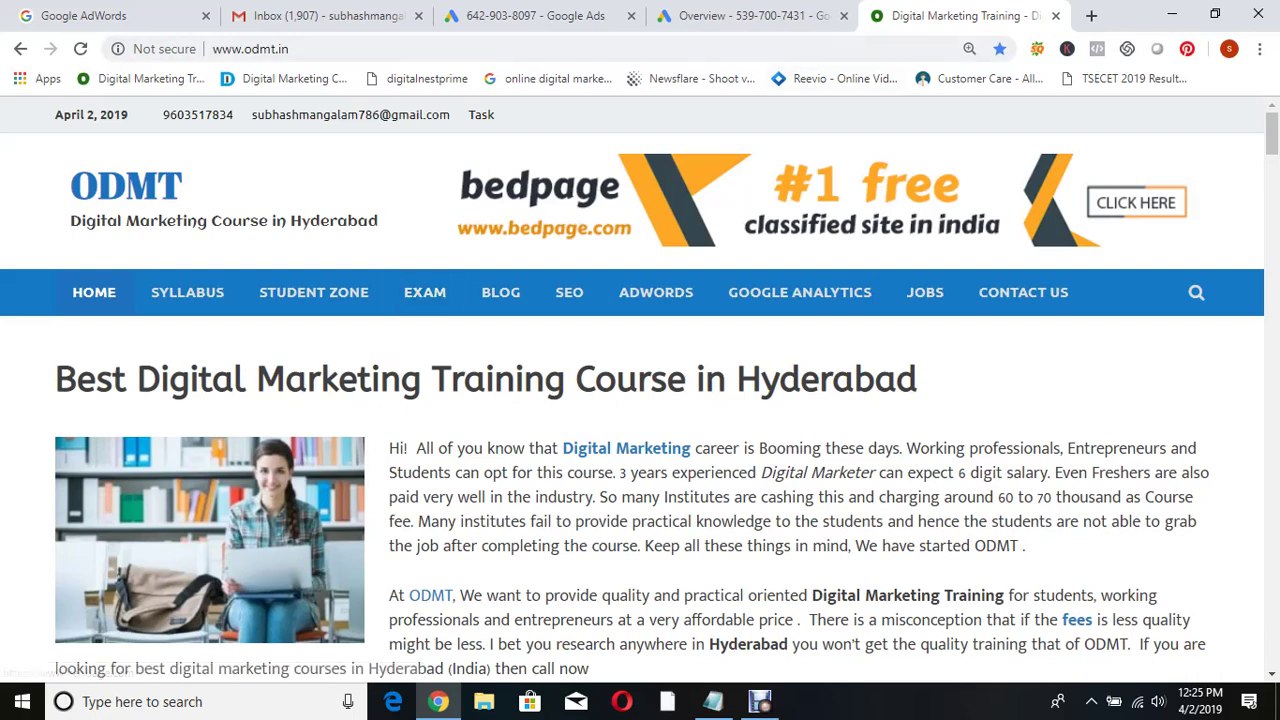
left_click(750, 15)
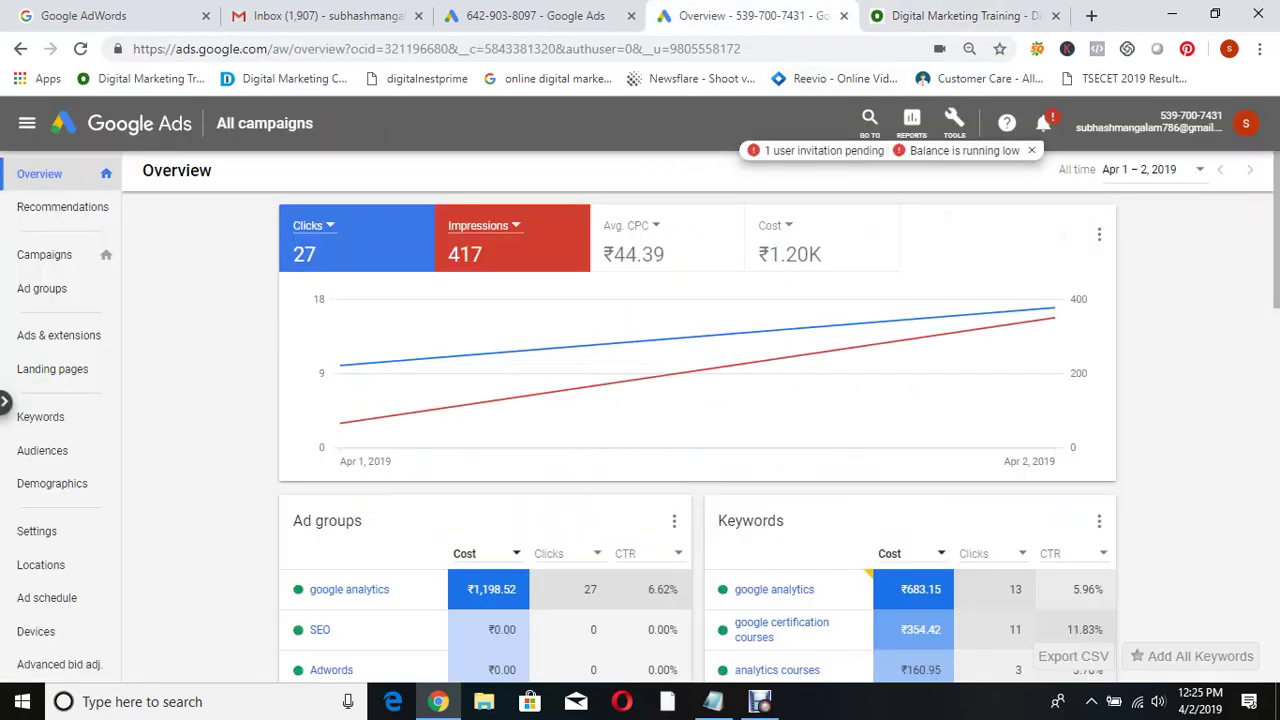
left_click(44, 254)
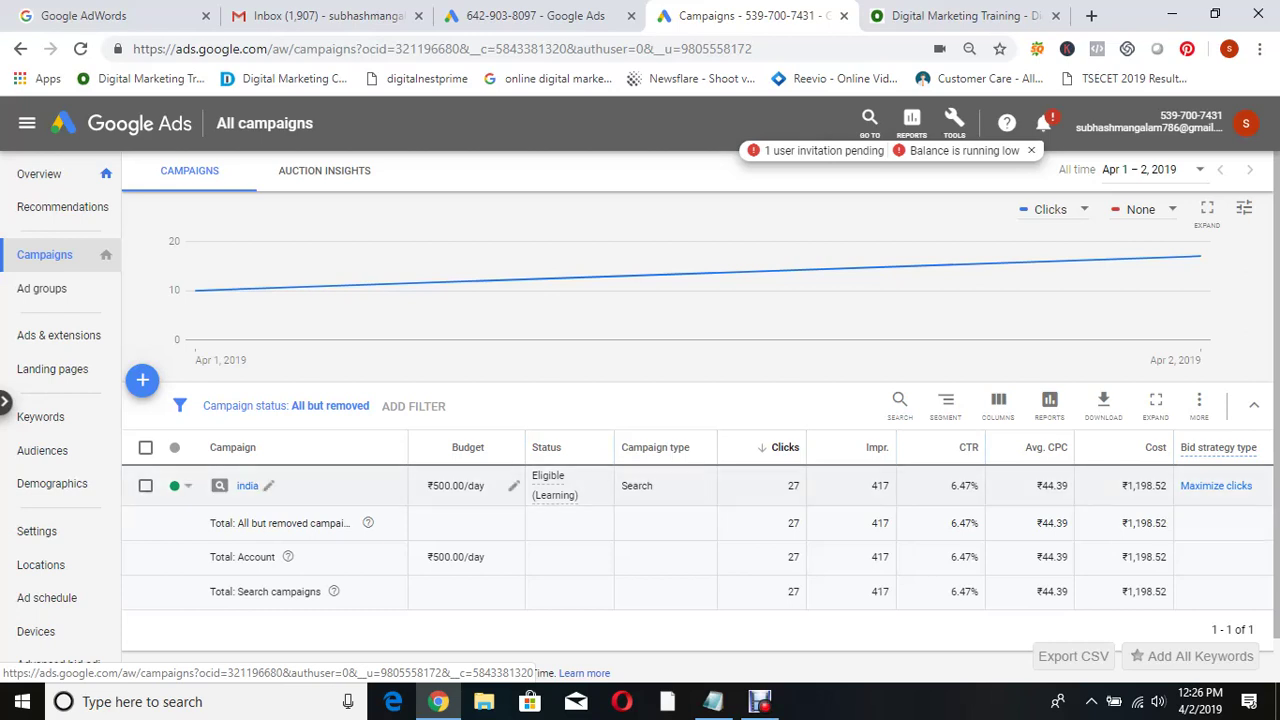
left_click(247, 485)
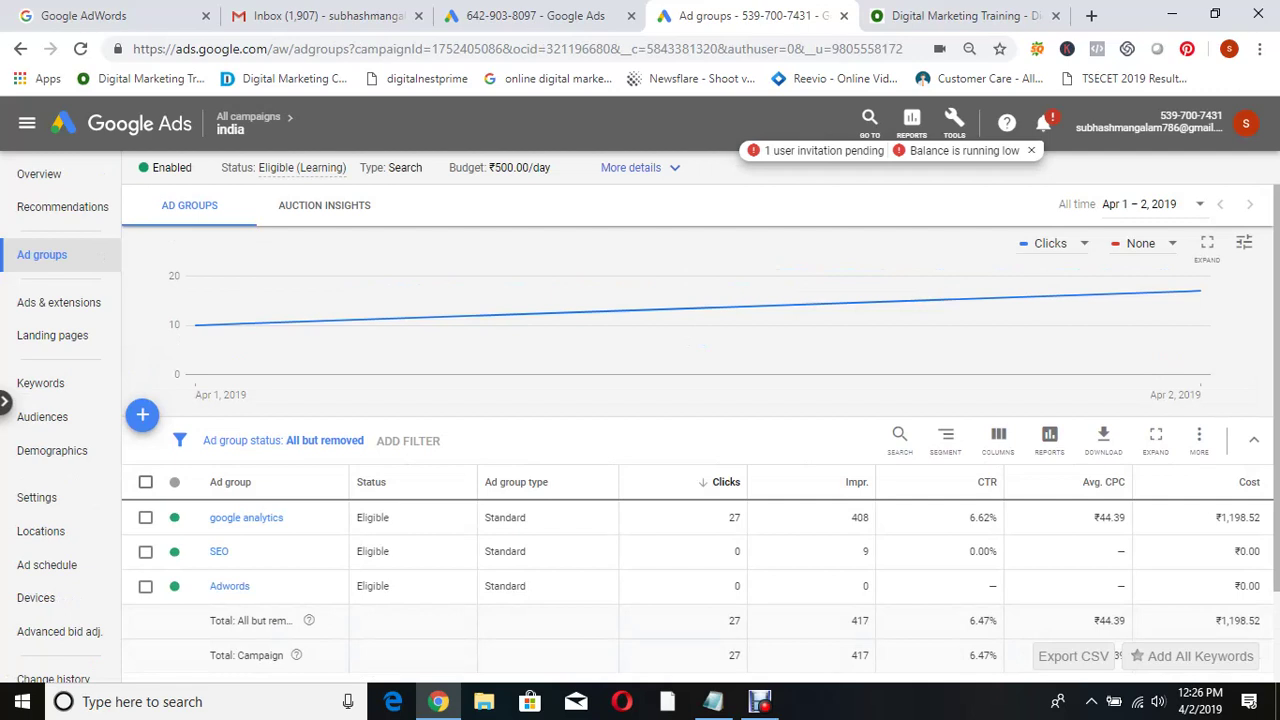
scroll(640, 400, "down", 1)
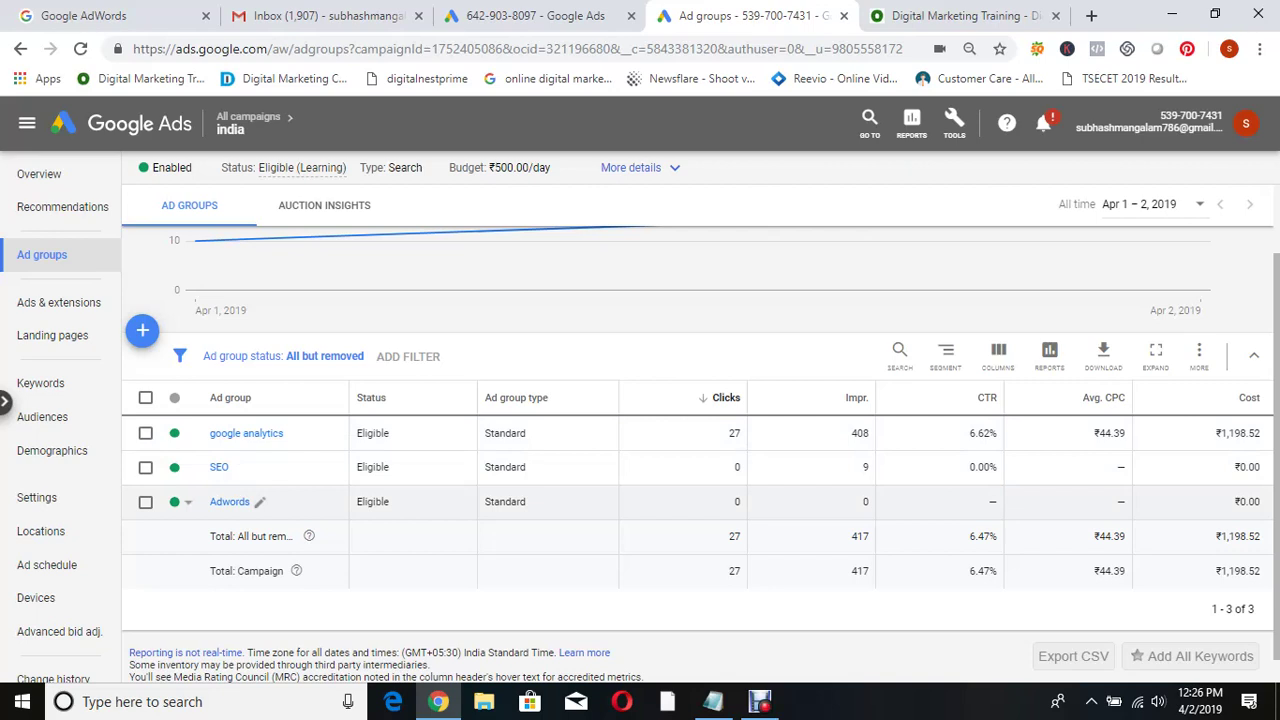
left_click(219, 467)
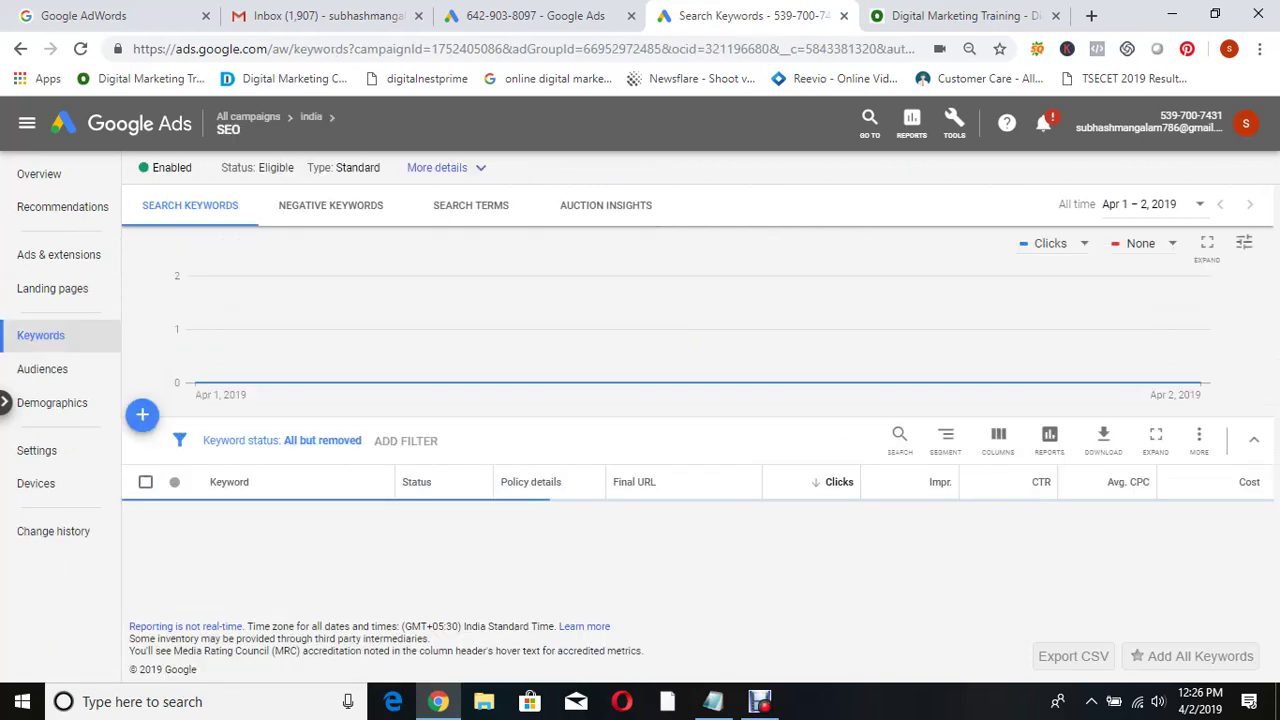
- Review the SEO ad group's search keywords and check them against the ODMT website's home page
scroll(680, 433, "down", 1)
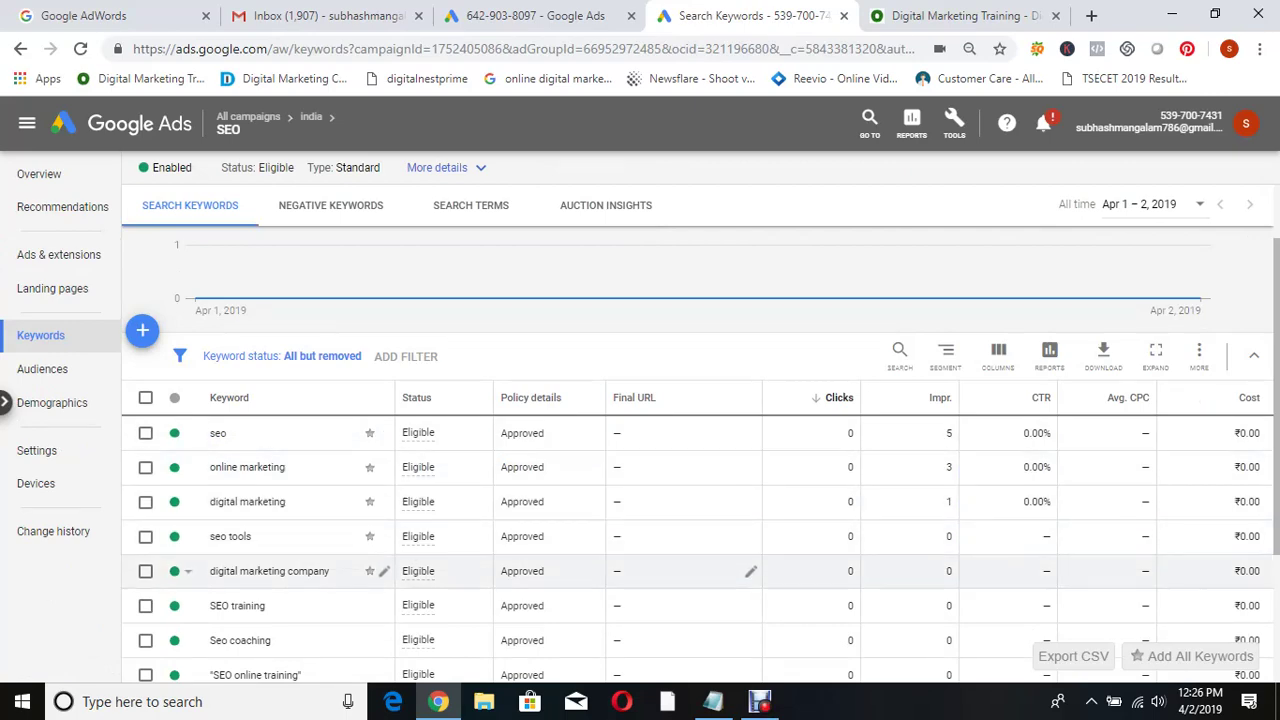
scroll(680, 572, "down", 2)
scroll(680, 572, "up", 2)
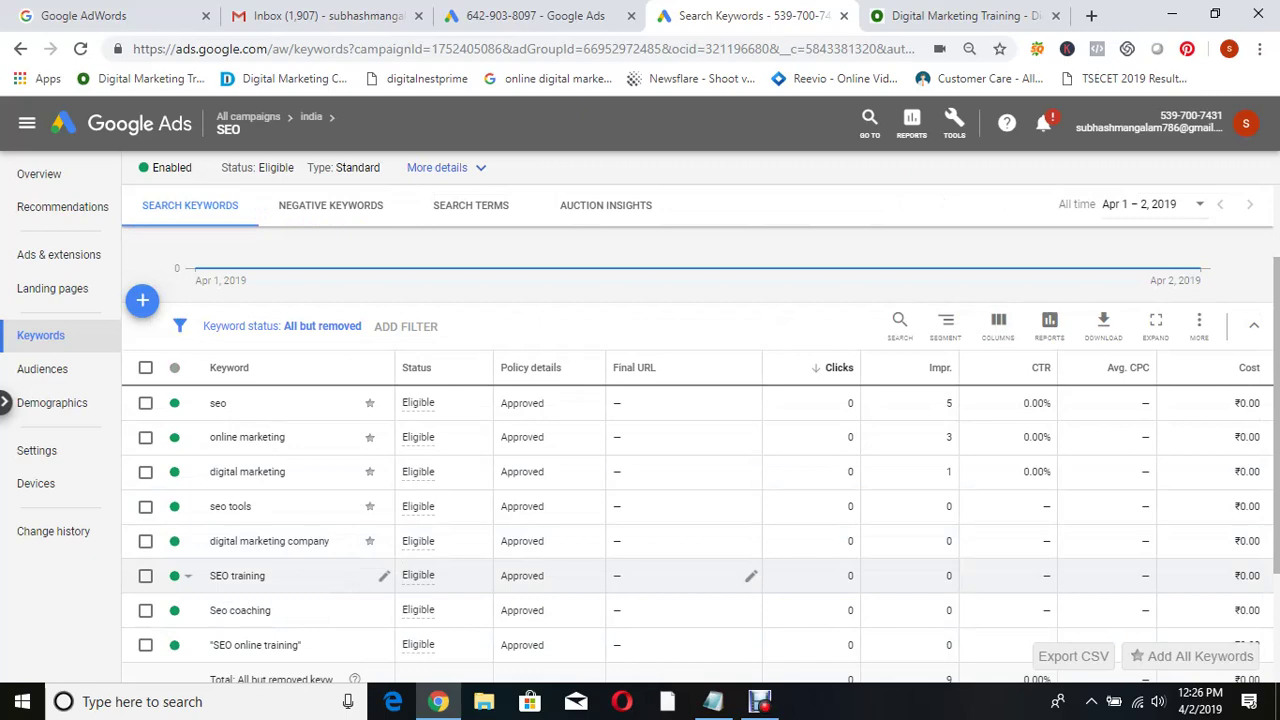
key("ctrl+Tab")
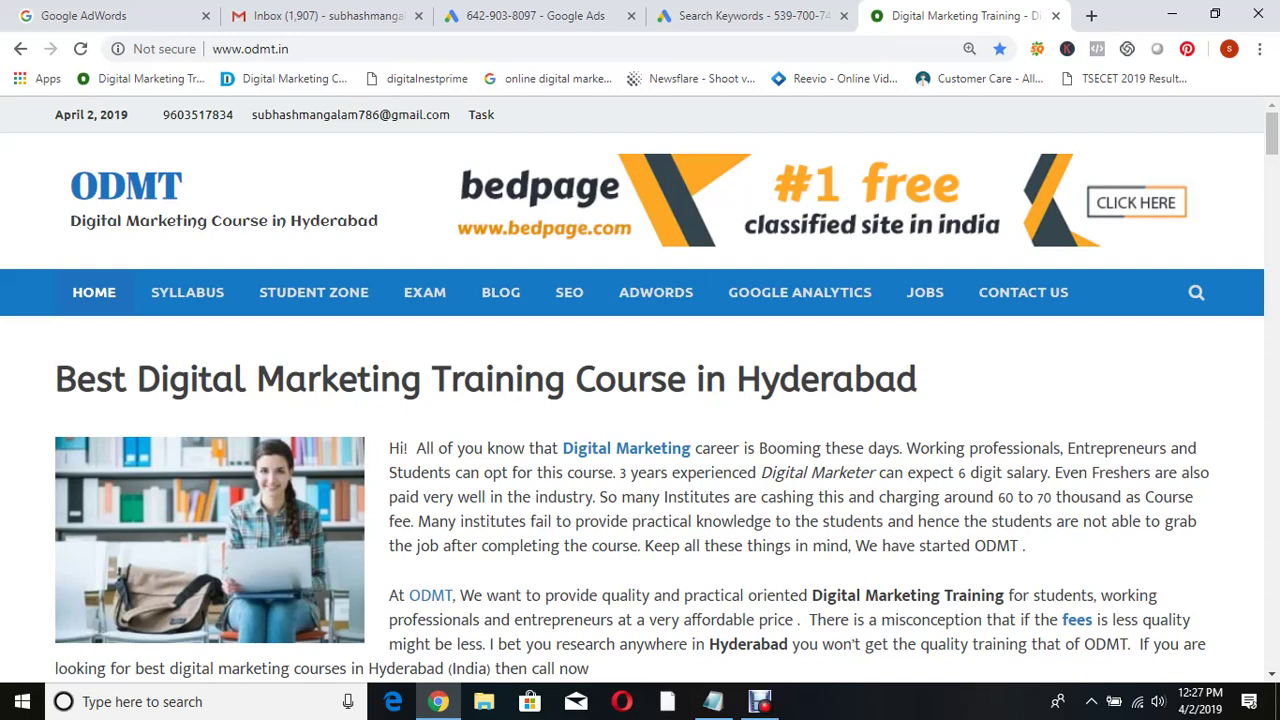
key("ctrl+shift+Tab")
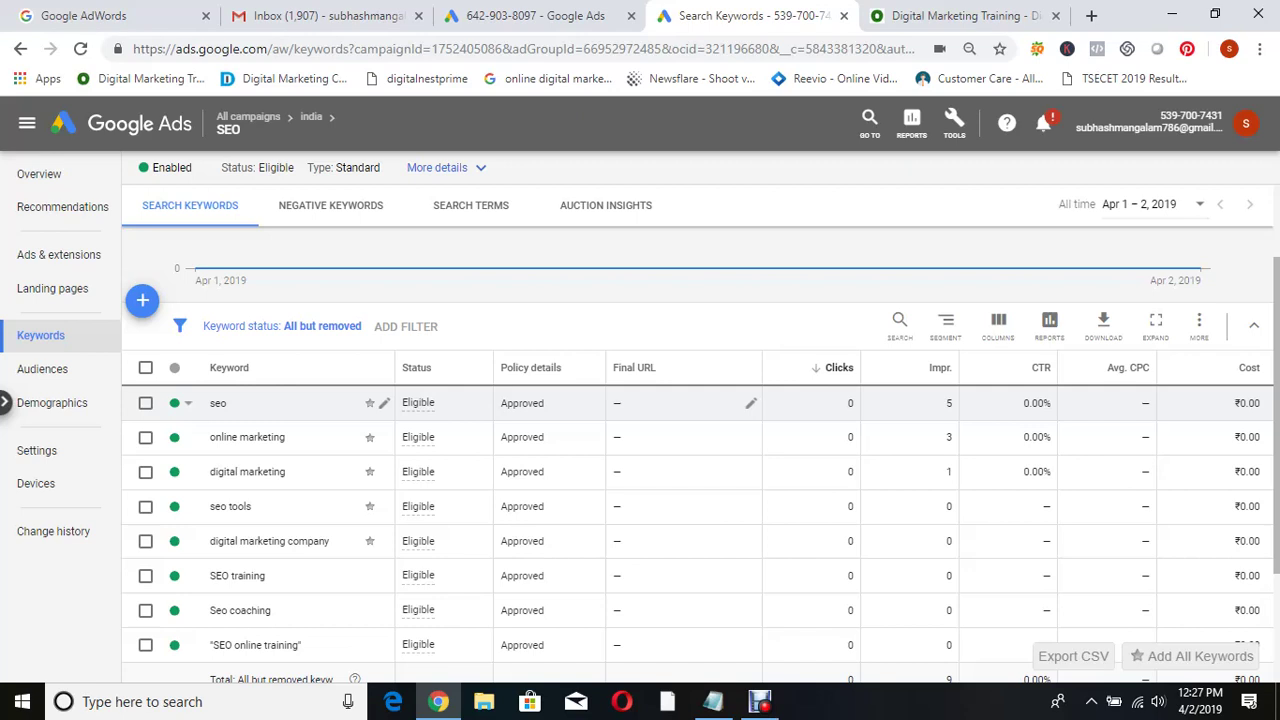
- Permanently remove every keyword from the SEO ad group except "SEO online training"
scroll(700, 560, "down", 1)
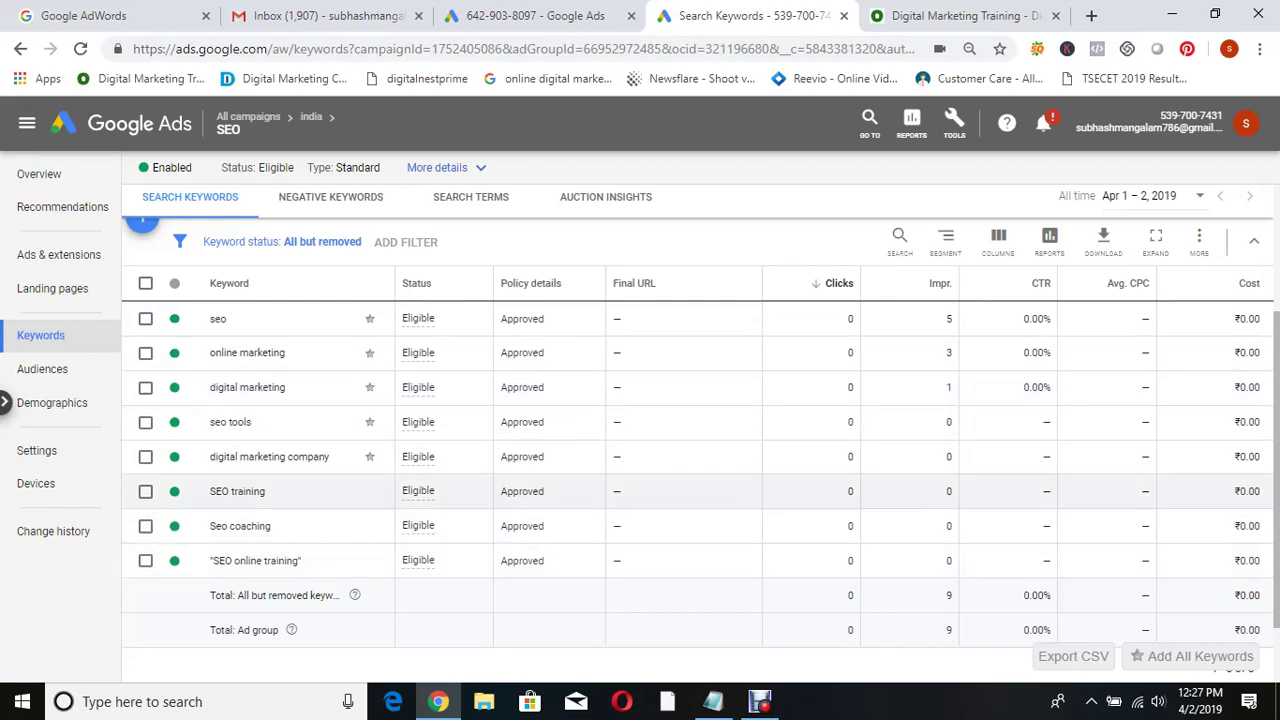
left_click(145, 283)
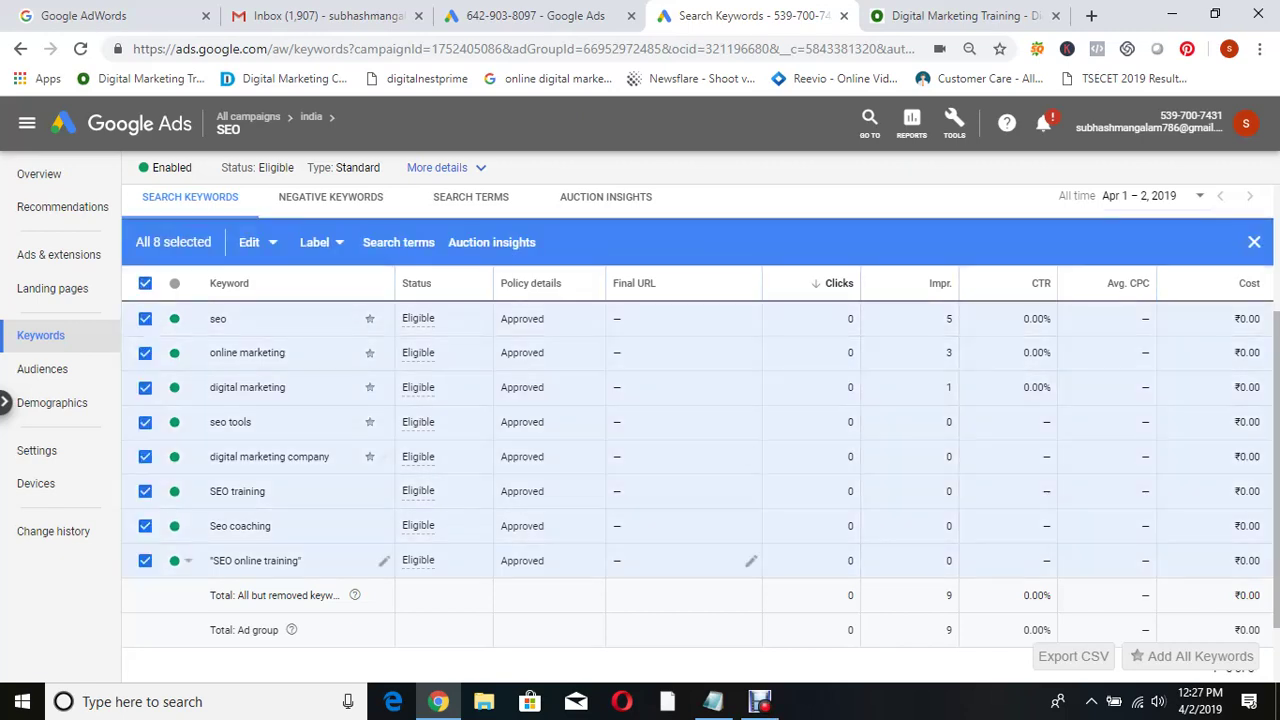
left_click(145, 560)
left_click(238, 242)
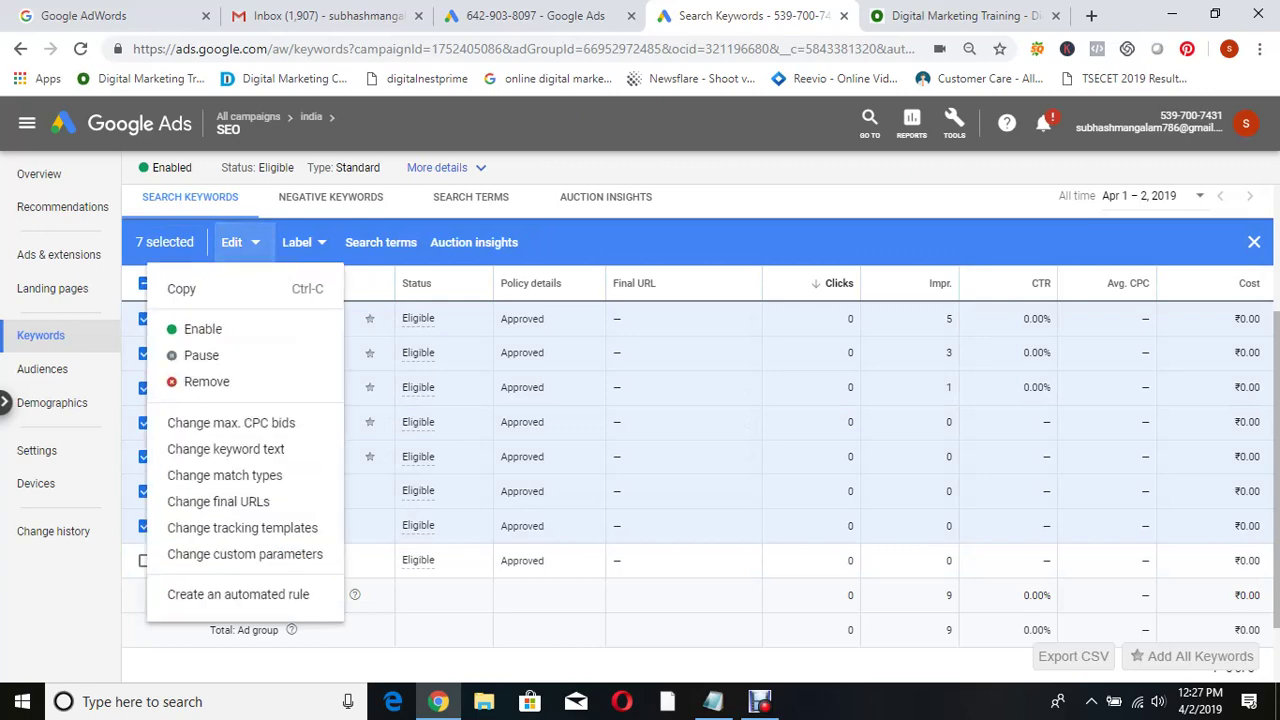
left_click(206, 381)
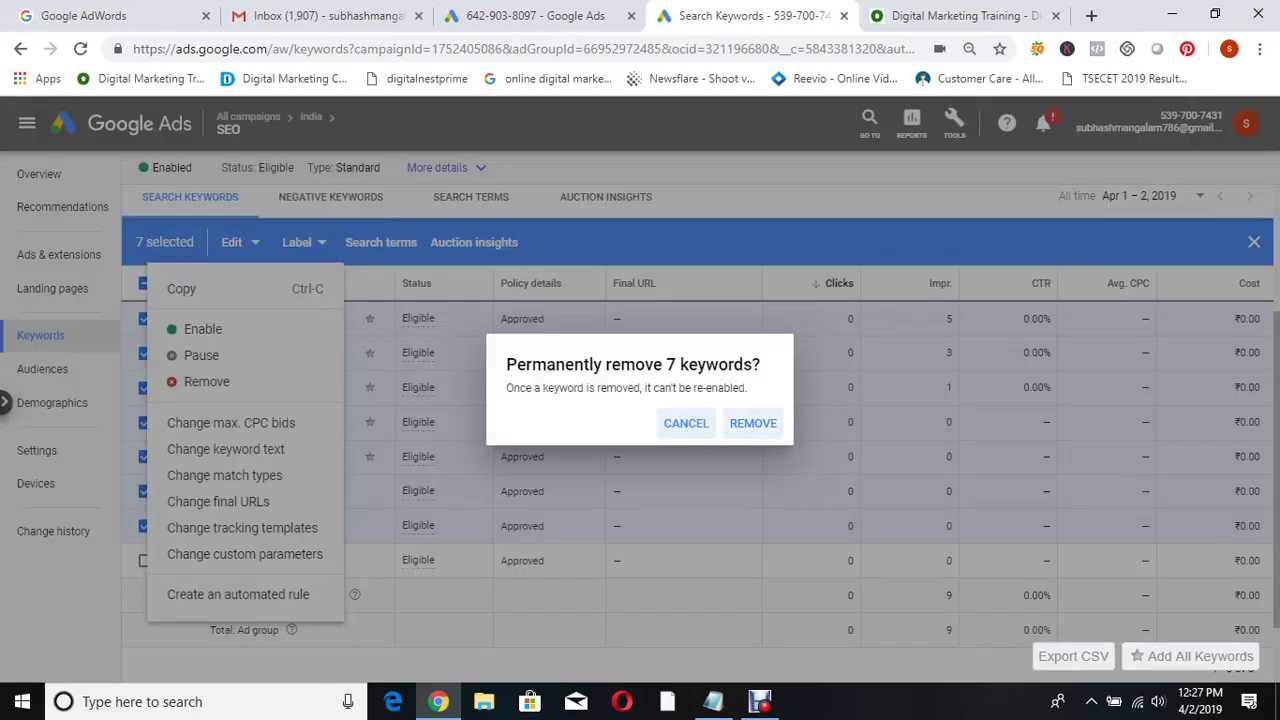
left_click(753, 423)
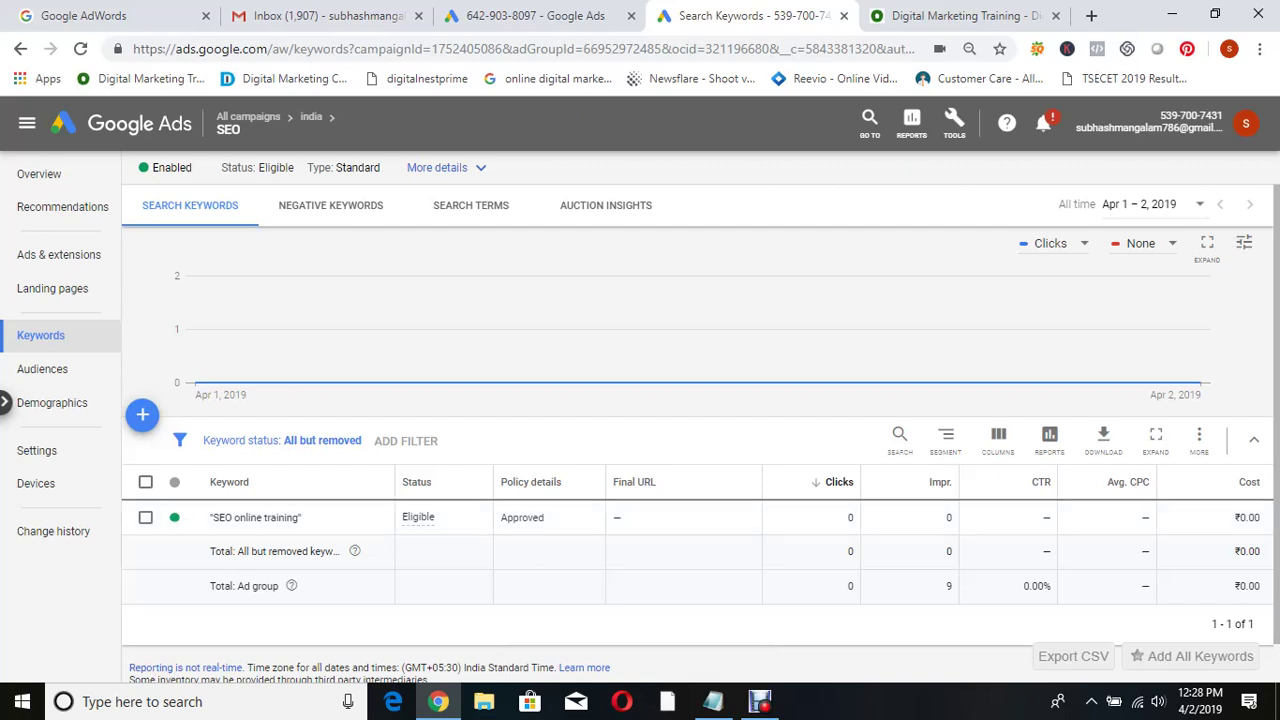
- Open the SEO ad group's "Online SEO | under 30 days | Search Engine Optimization" text ad for editing
left_click(59, 254)
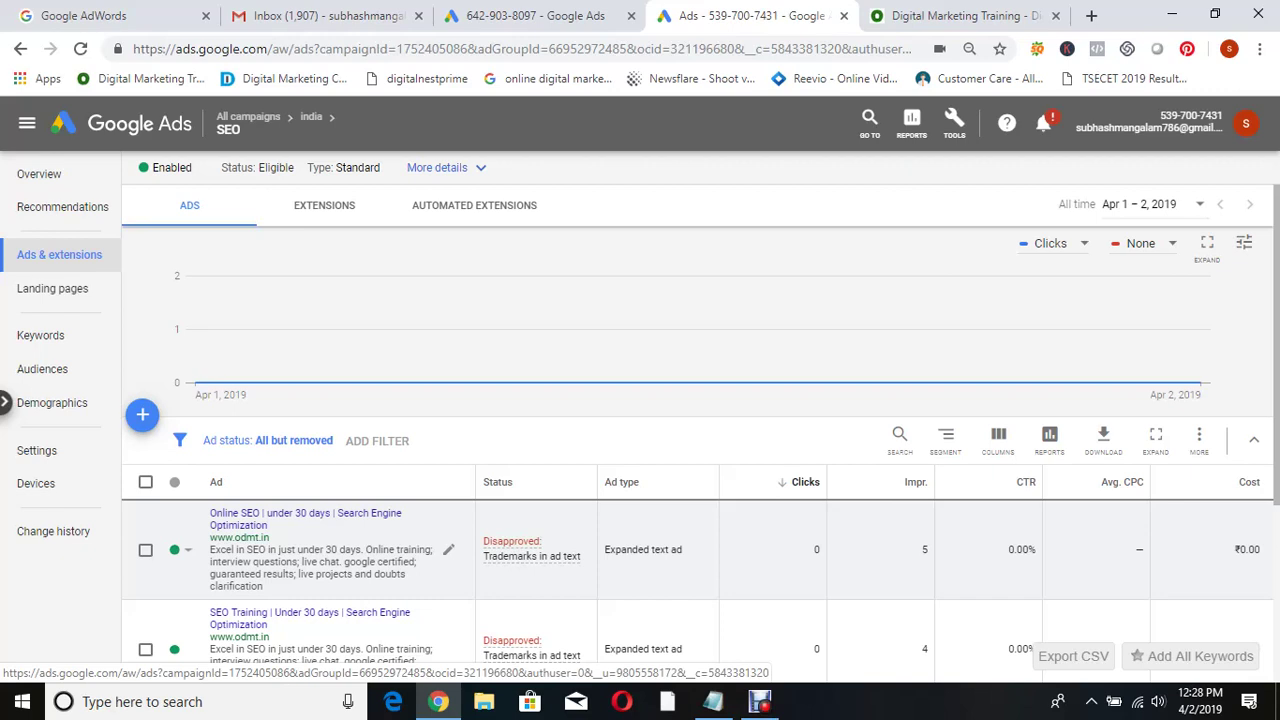
left_click(448, 549)
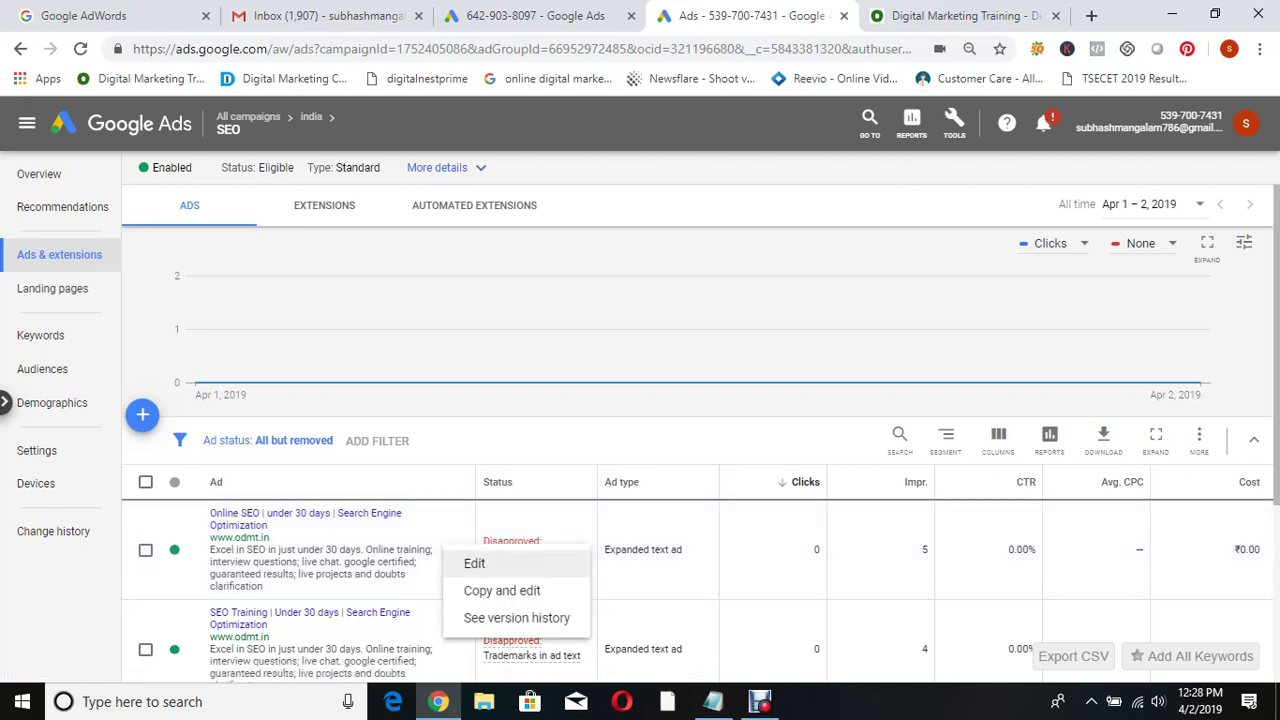
left_click(474, 563)
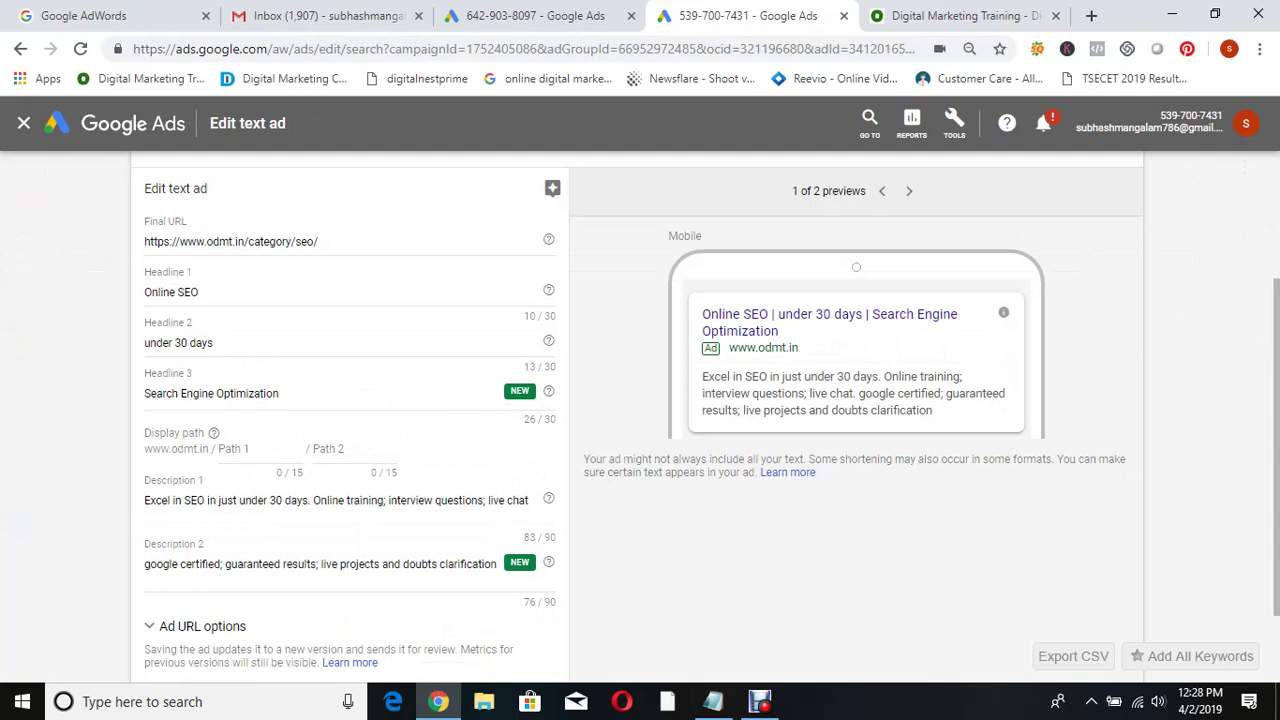
scroll(640, 400, "down", 1)
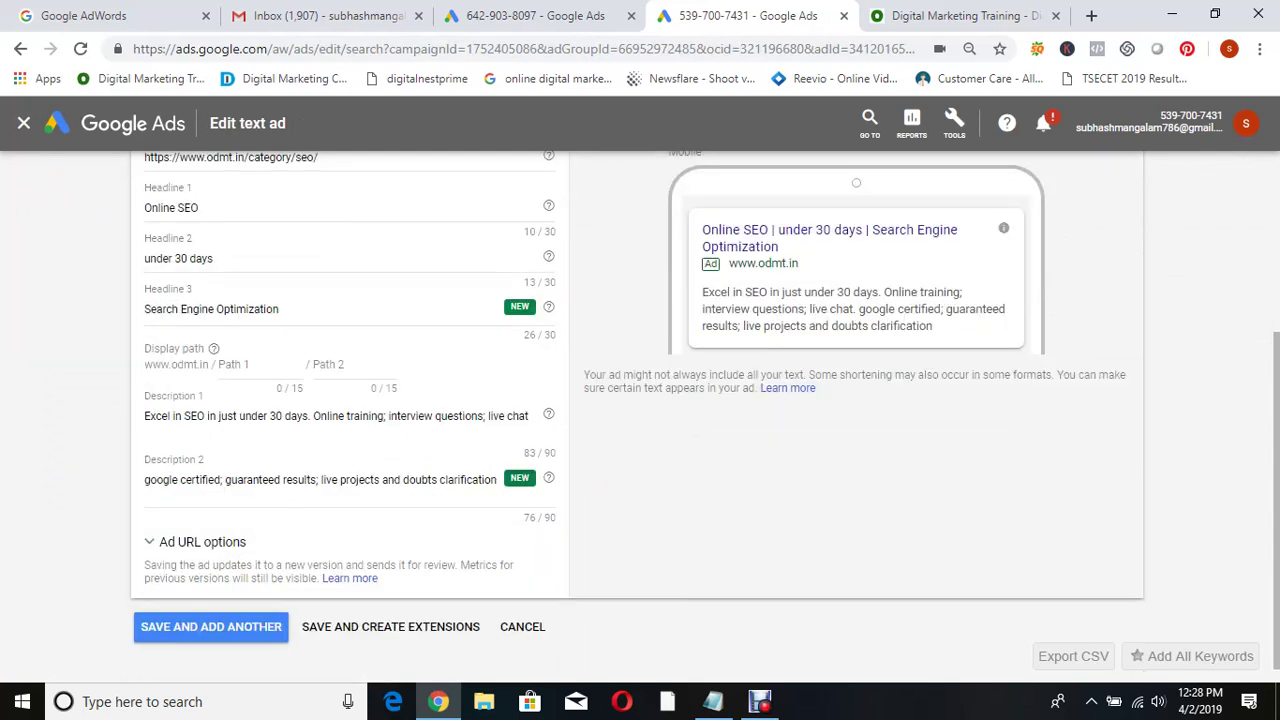
- Delete the word "google" from the start of the ad's Description 2
left_click(180, 480)
key("BackSpace")
key("BackSpace")
key("BackSpace")
key("BackSpace")
key("BackSpace")
key("BackSpace")
key("BackSpace")
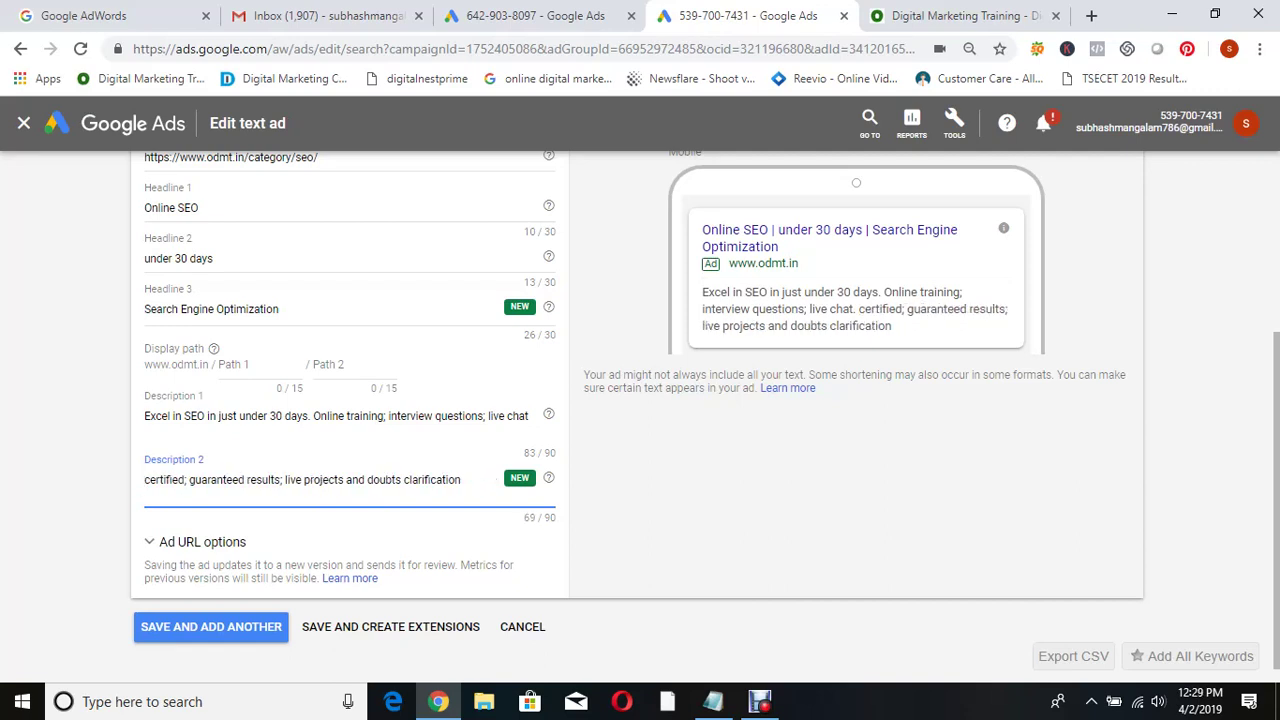
- Replace the ad's Description 2 with "Get Trained By Industry Experts and Get Job Ready in Just 30 Days"
left_click_drag(462, 480, 144, 480)
key("BackSpace")
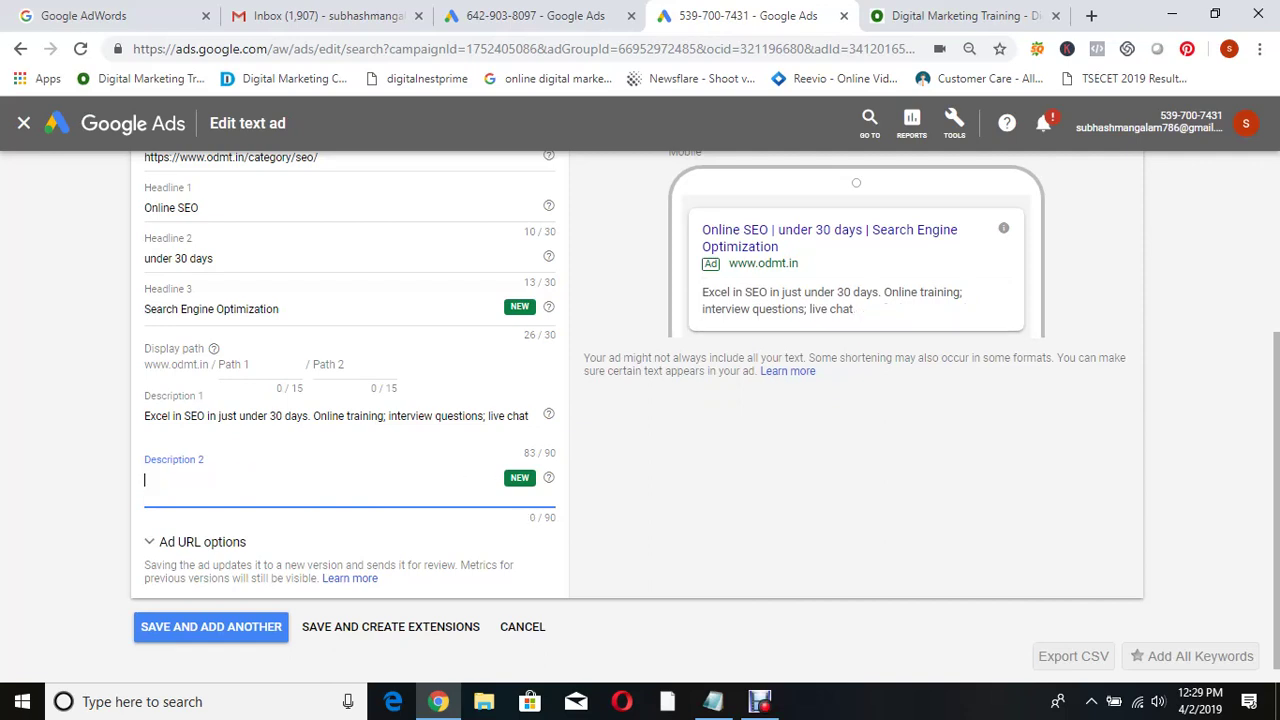
type("Get Trained By")
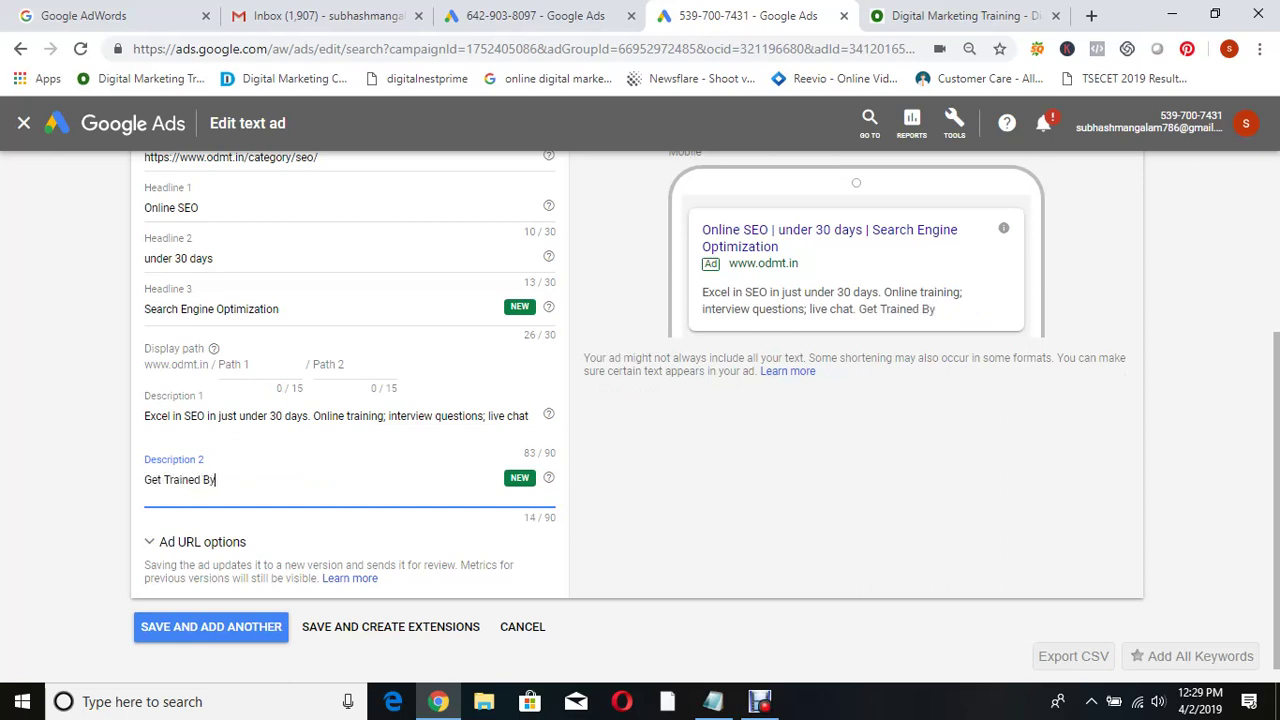
type(" Industry exope")
key("BackSpace")
key("BackSpace")
key("BackSpace")
key("BackSpace")
key("BackSpace")
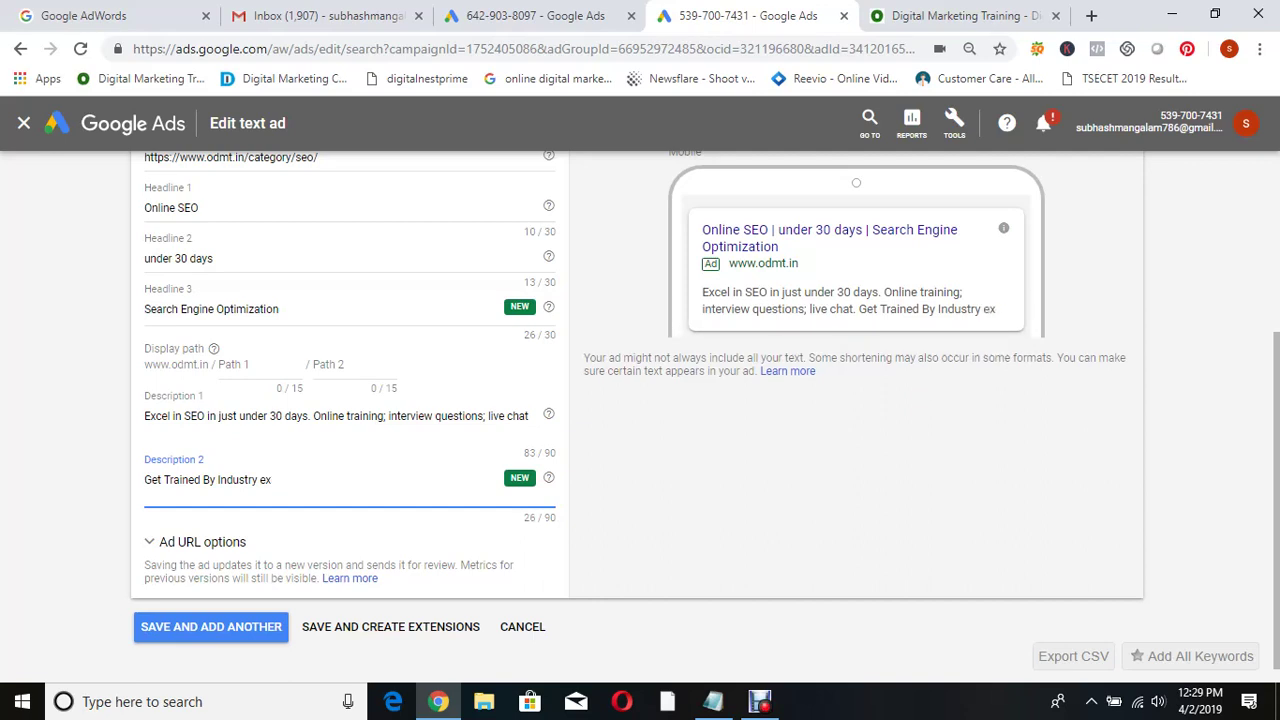
type("Experts and Get")
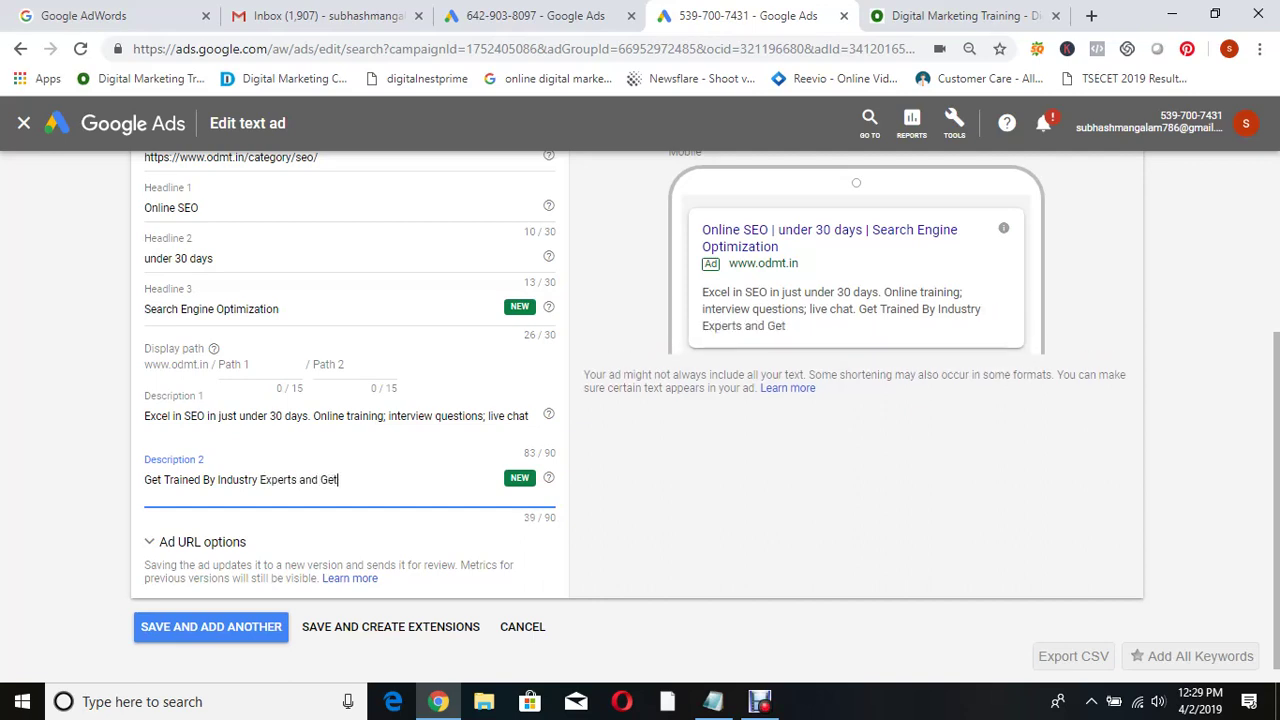
type(" Job Ready ")
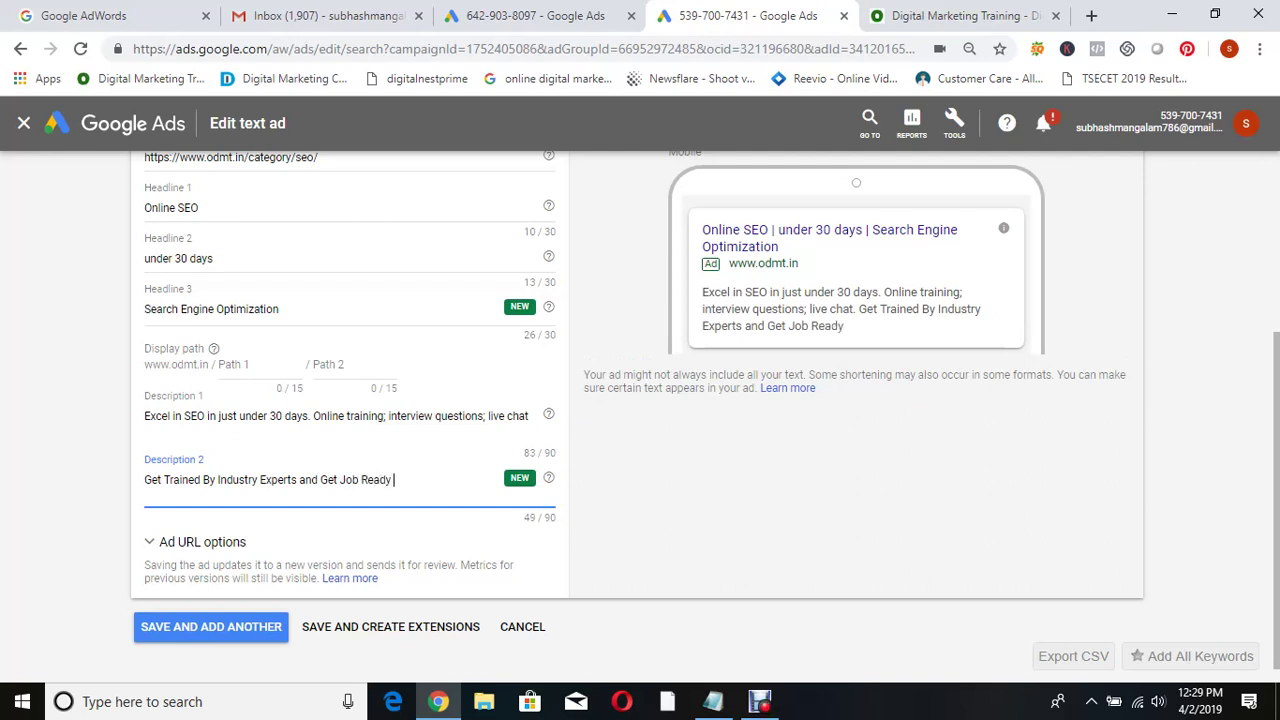
type("in Just 30 days")
left_click(447, 480)
key("BackSpace")
type("D")
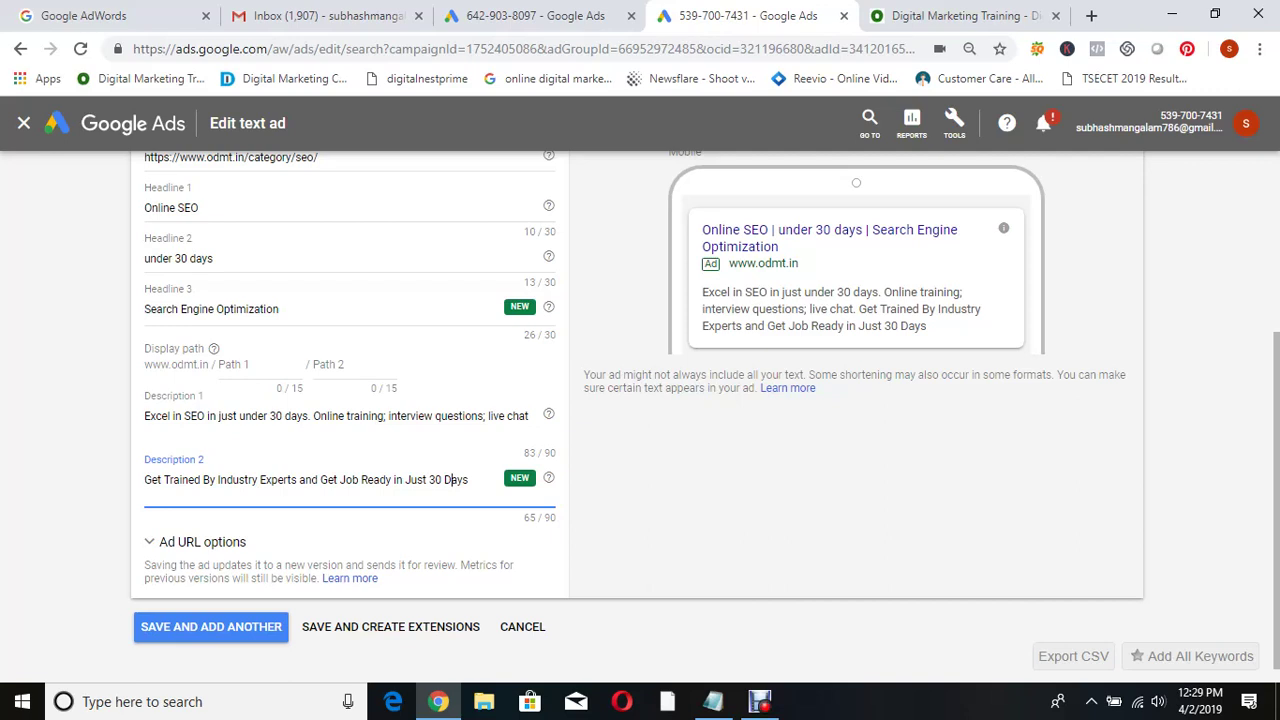
- Capitalize the word "Interview" in the ad's Description 1
left_click(389, 415)
key("Delete")
type("I")
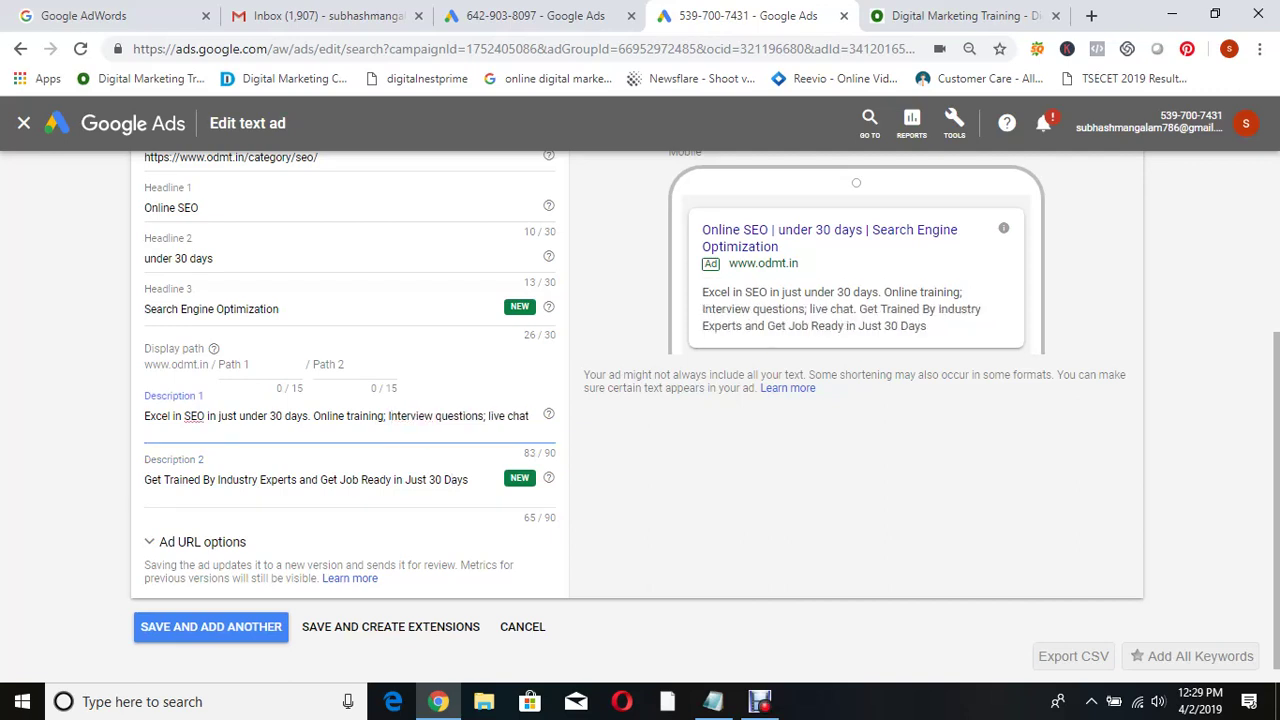
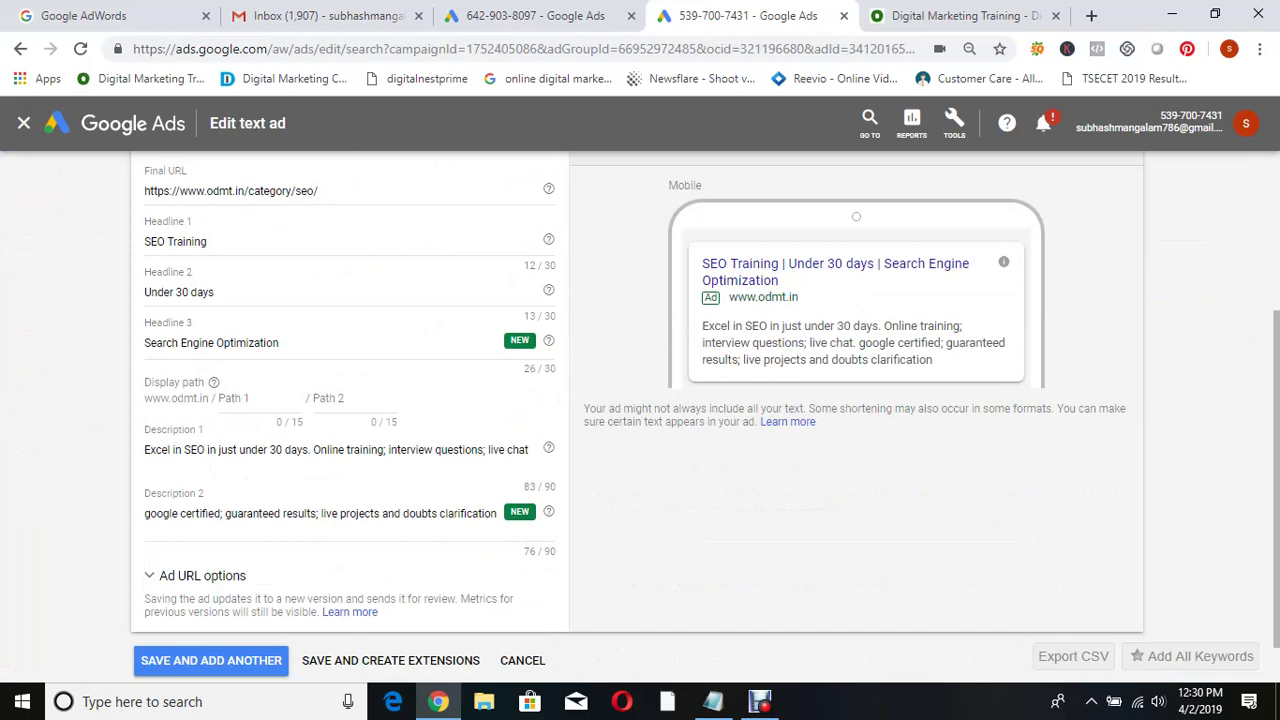
- Cancel editing the "SEO Training | Under 30 days" ad and remove that disapproved ad from the SEO ad group
scroll(640, 417, "down", 1)
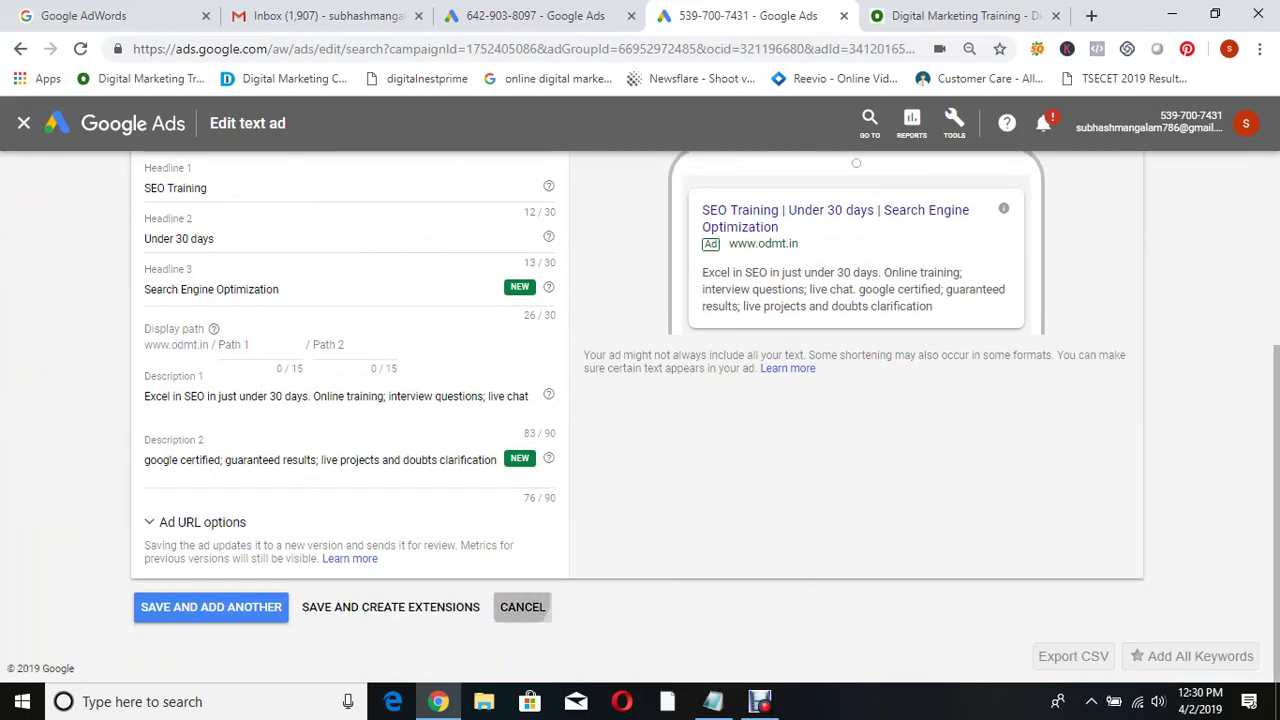
left_click(522, 607)
left_click(797, 436)
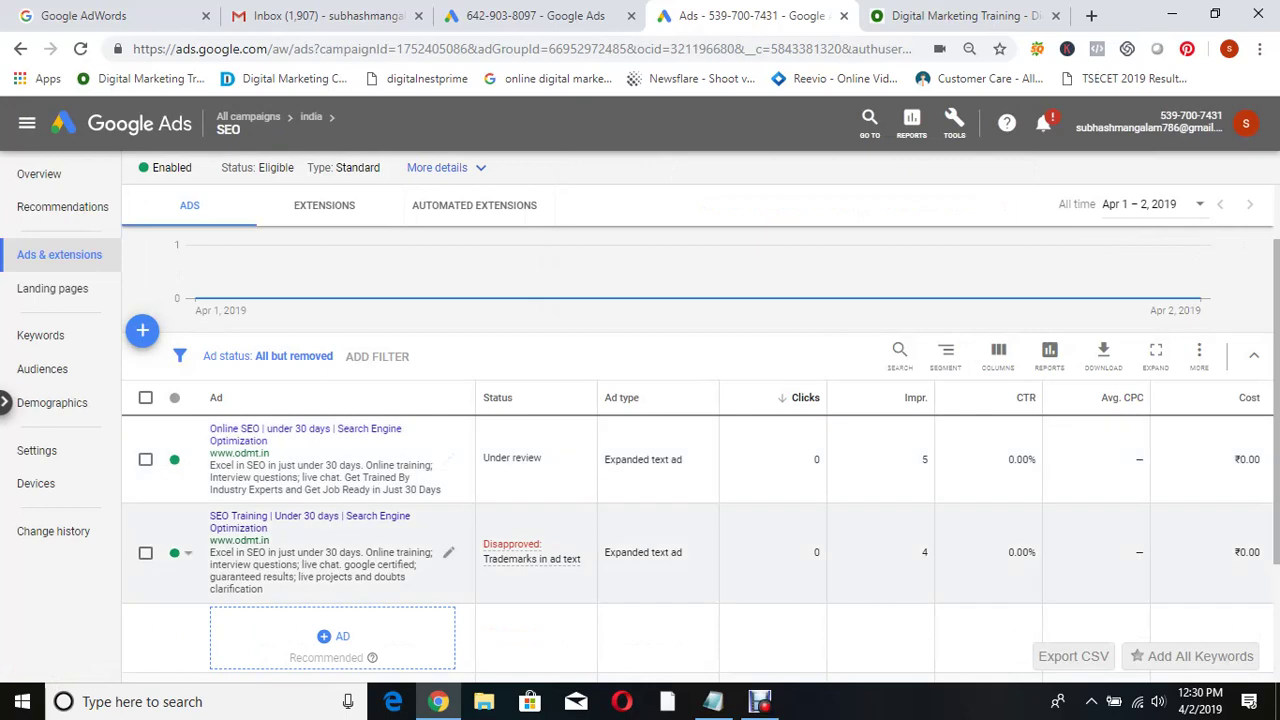
left_click(145, 552)
left_click(238, 356)
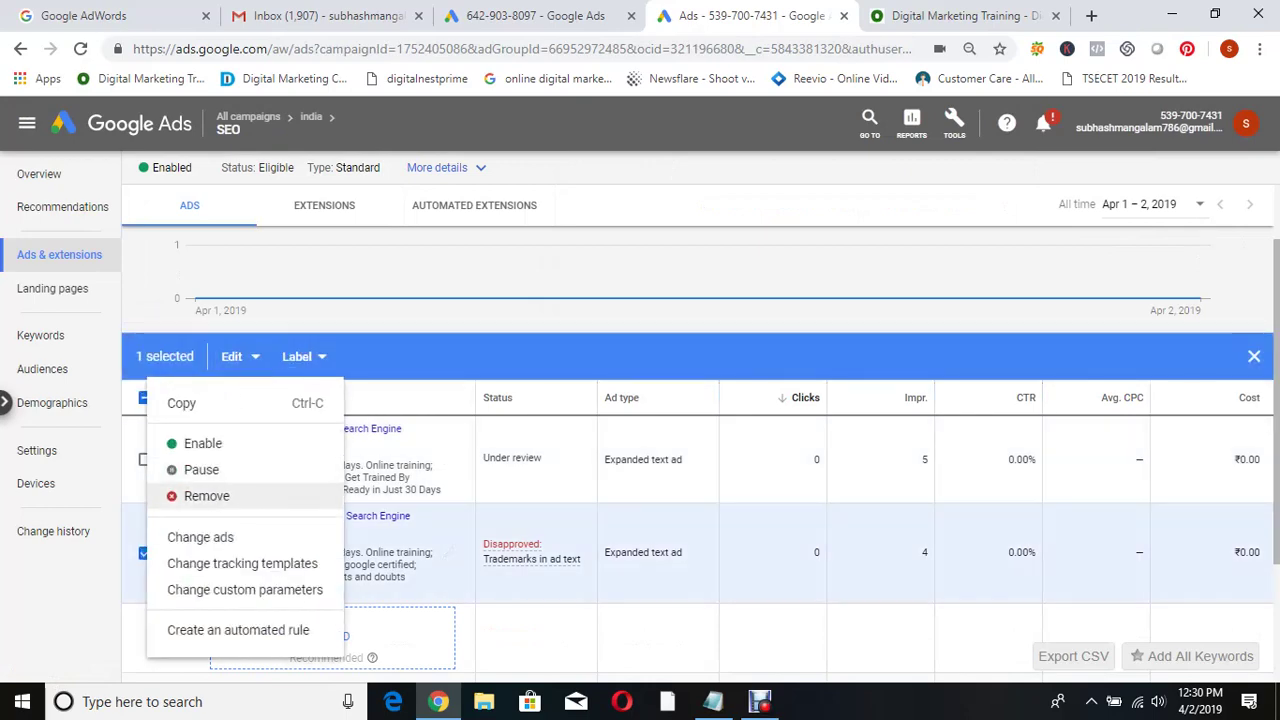
left_click(207, 496)
left_click(821, 470)
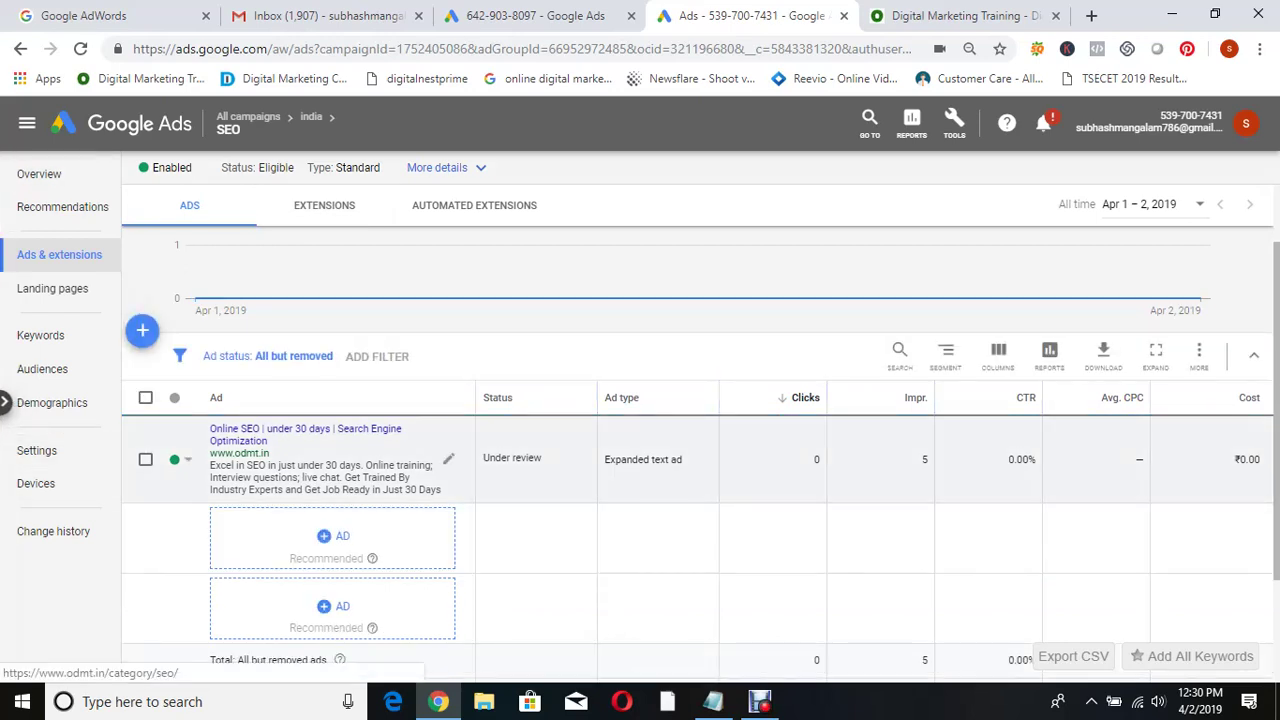
- Open the "Online SEO" text ad for editing and extend its Headline 1 to "Online SEO Training"
left_click(448, 459)
left_click(474, 473)
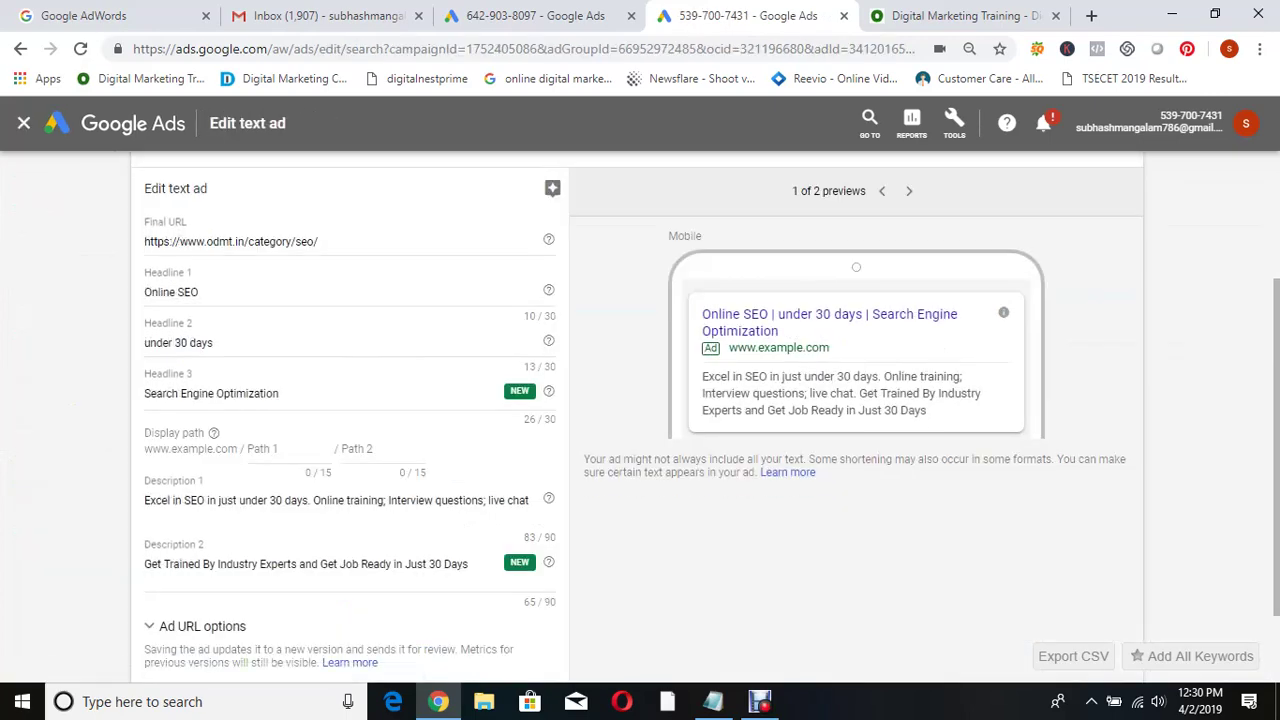
left_click(199, 494)
type("Training")
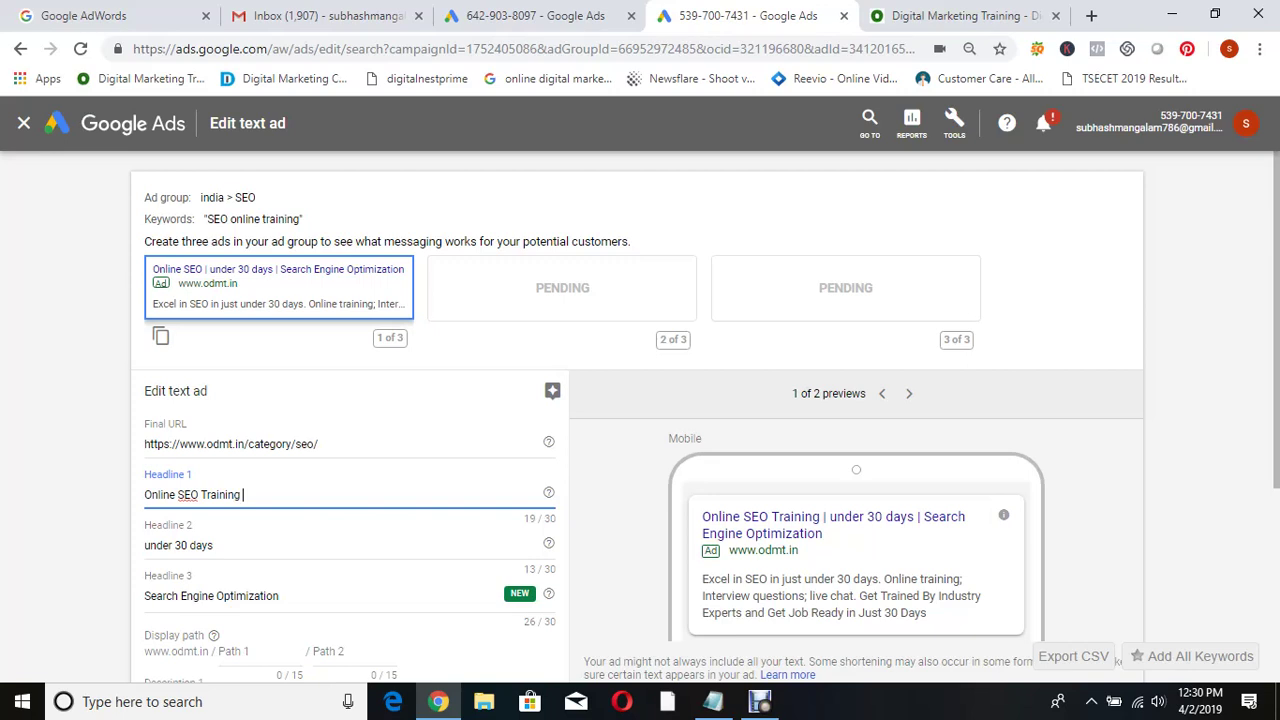
- Replace the ad's Headline 2 with "Get Job Ready in 30 days"
left_click(213, 545)
key("ctrl+shift+Left")
key("ctrl+shift+Left")
key("ctrl+shift+Left")
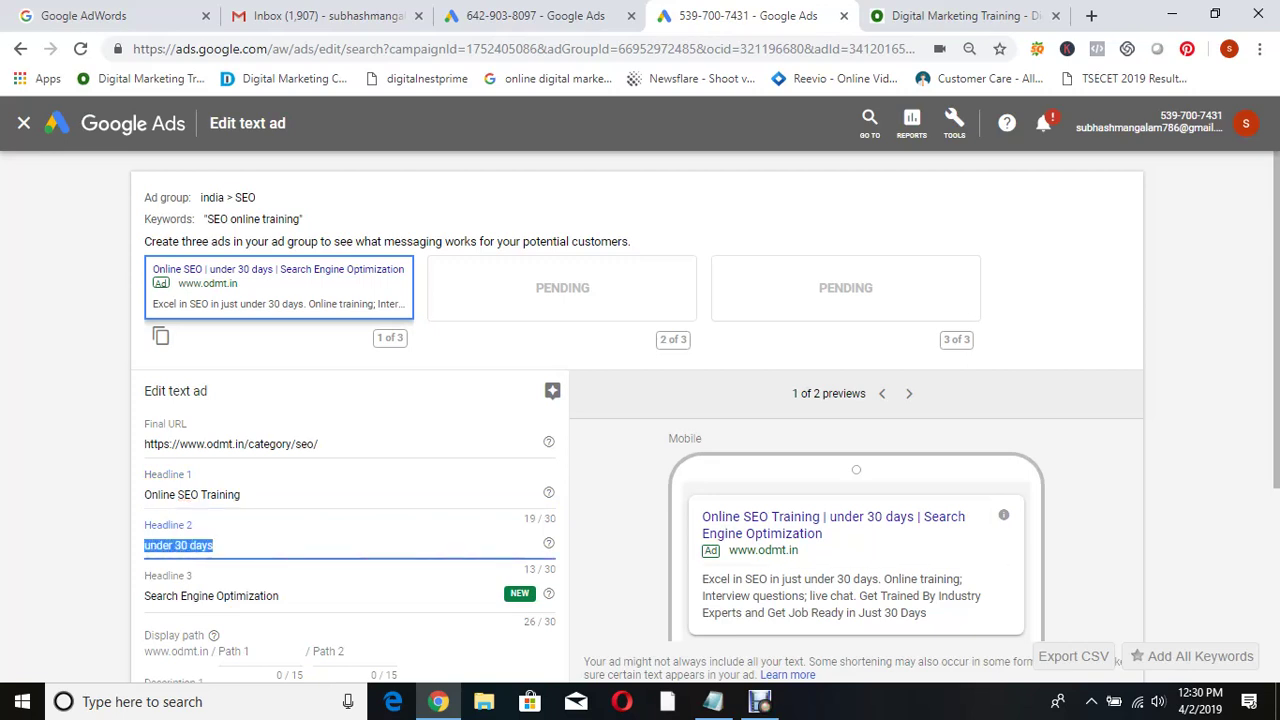
type("Get Job R")
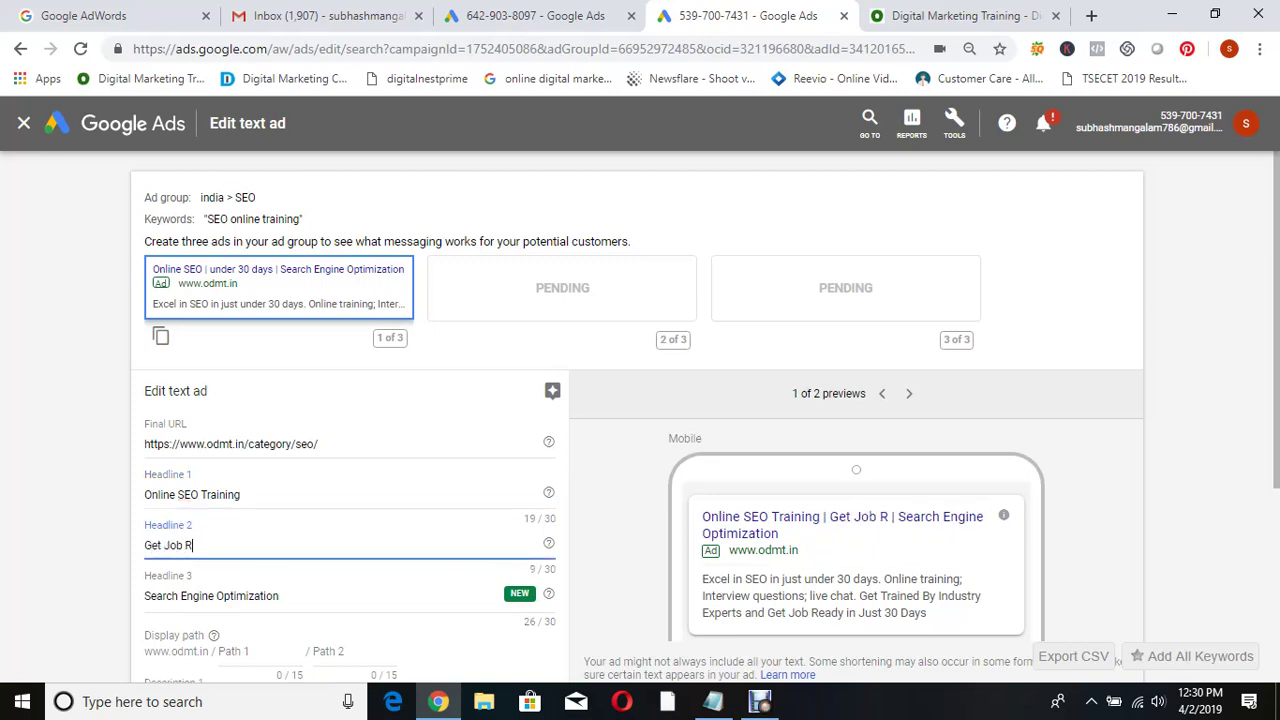
type("eady in 30 days")
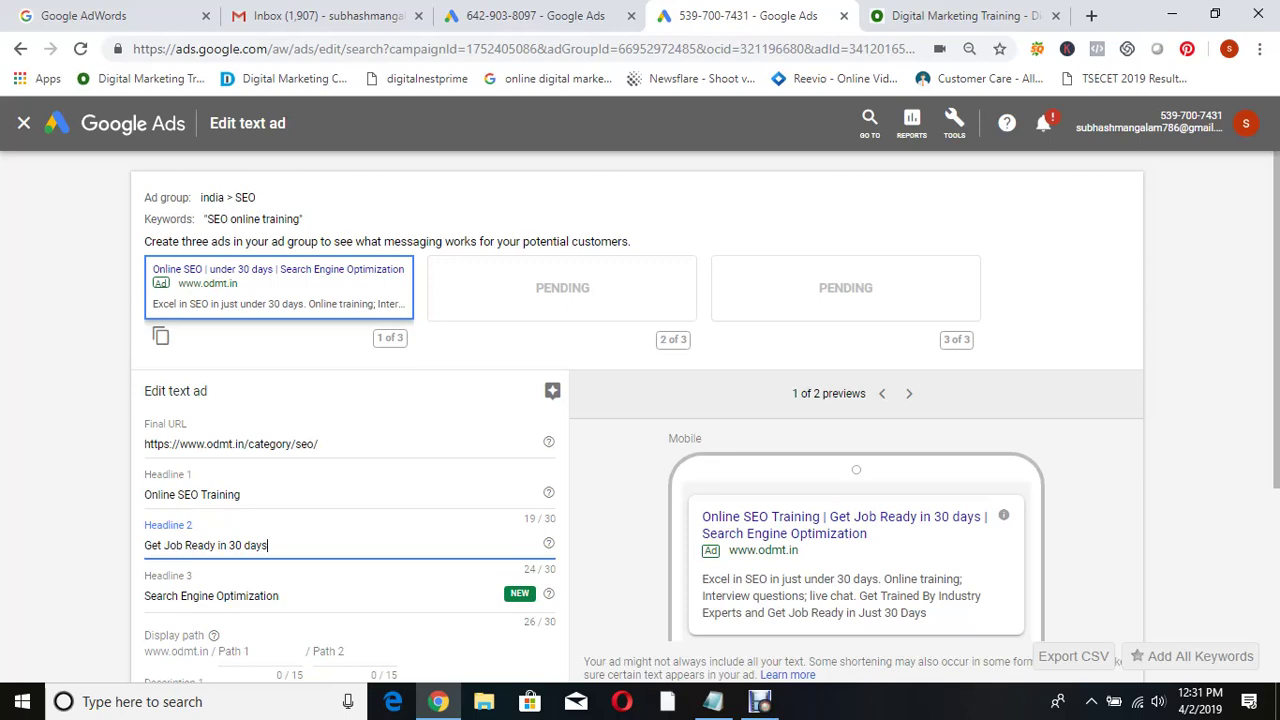
- Save the edited SEO ad and discard the draft for an additional ad
scroll(640, 400, "down", 3)
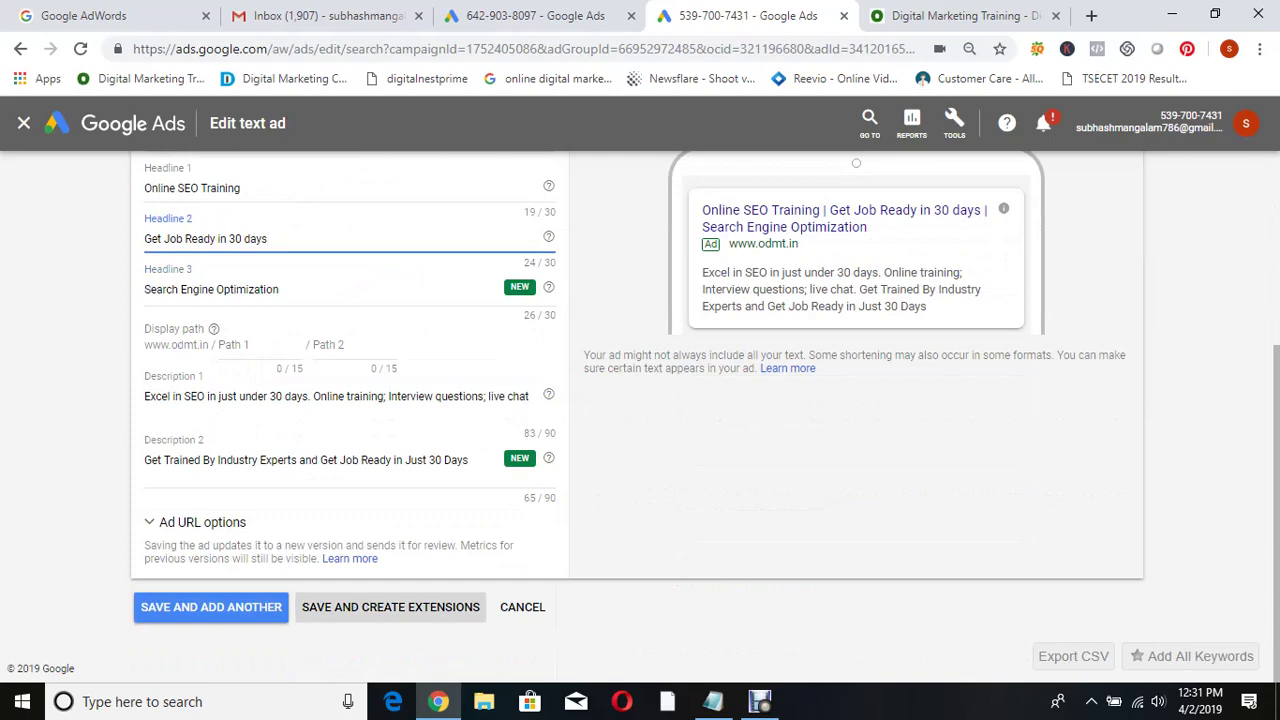
key("Return")
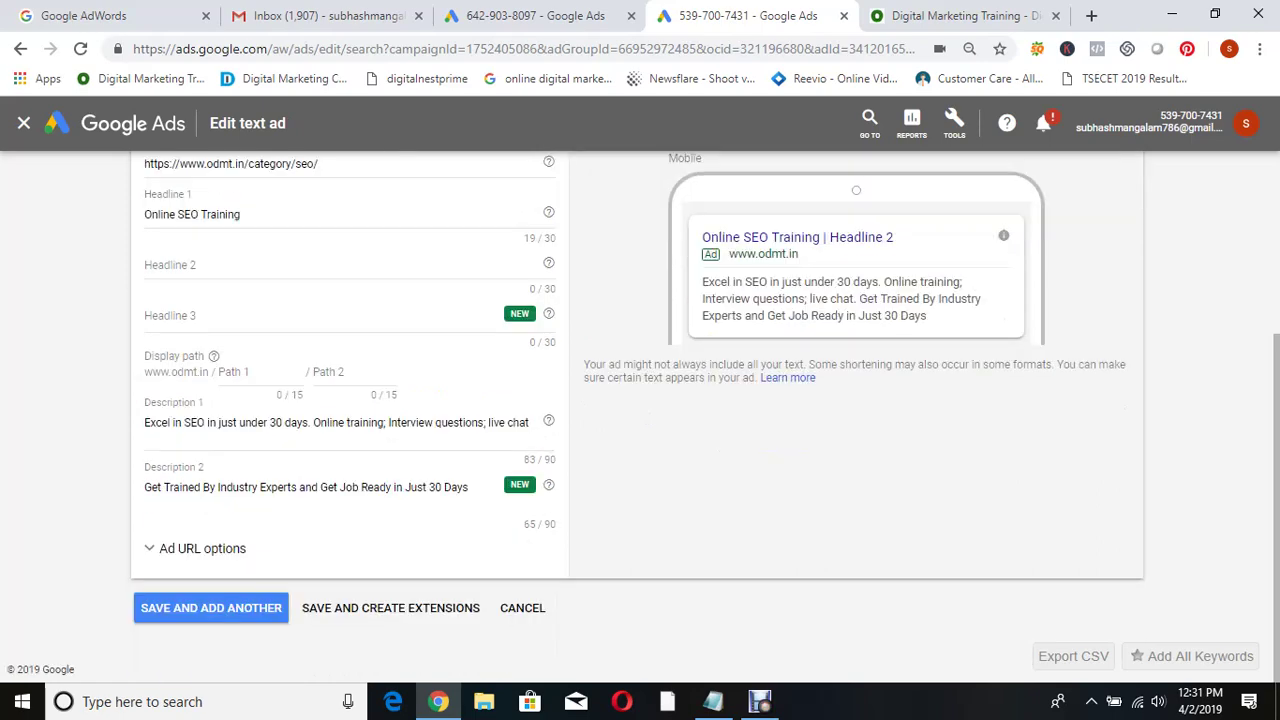
left_click(522, 608)
left_click(797, 436)
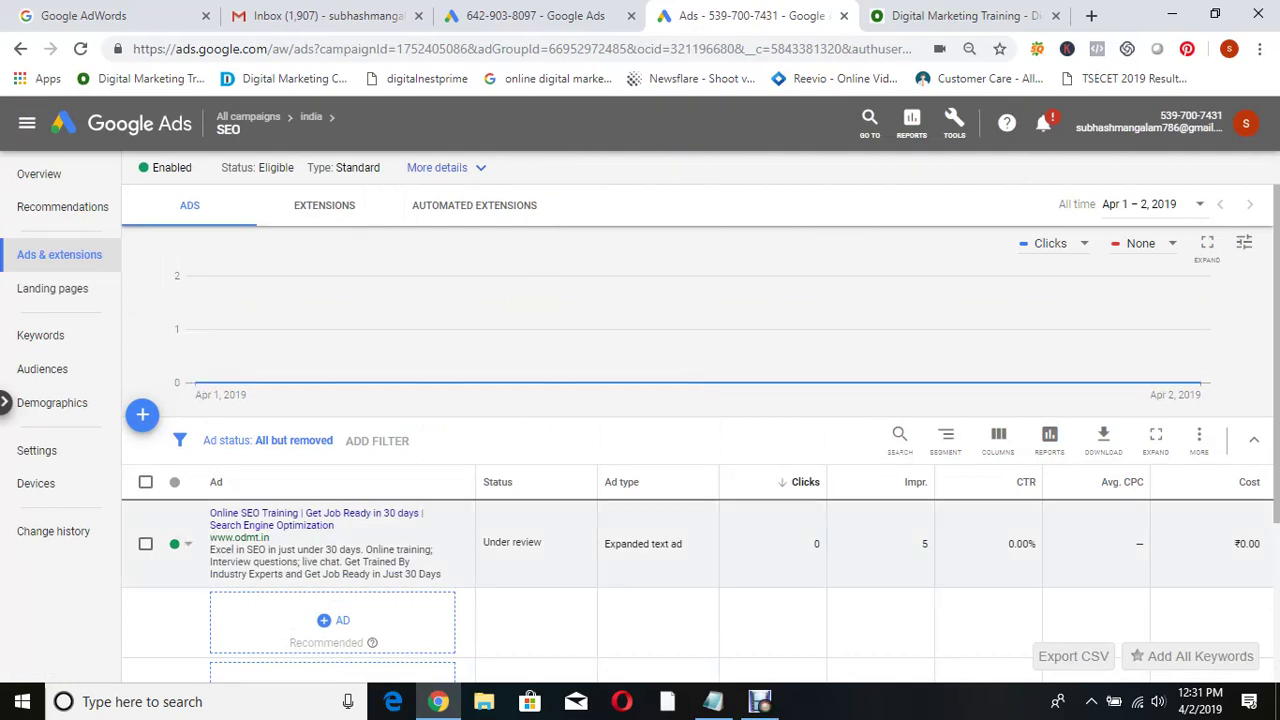
- Go back to all campaigns and open the keywords of the india campaign's Adwords ad group
left_click(247, 170)
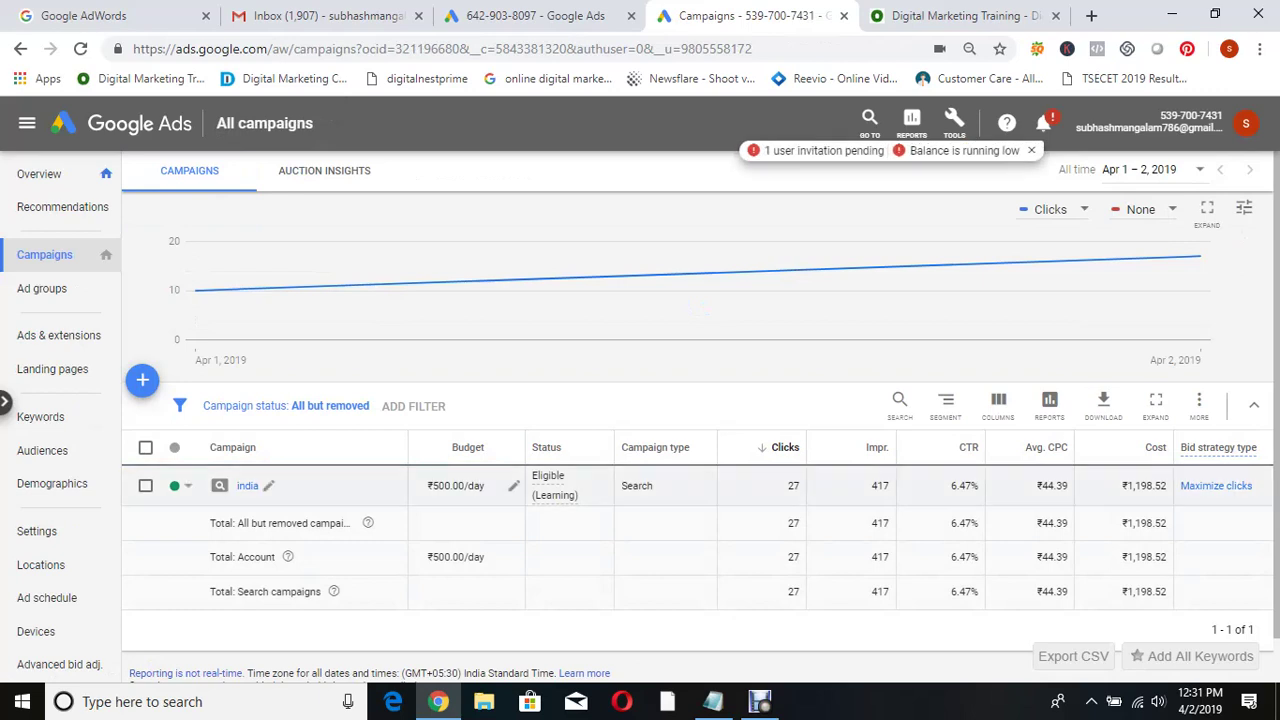
left_click(247, 486)
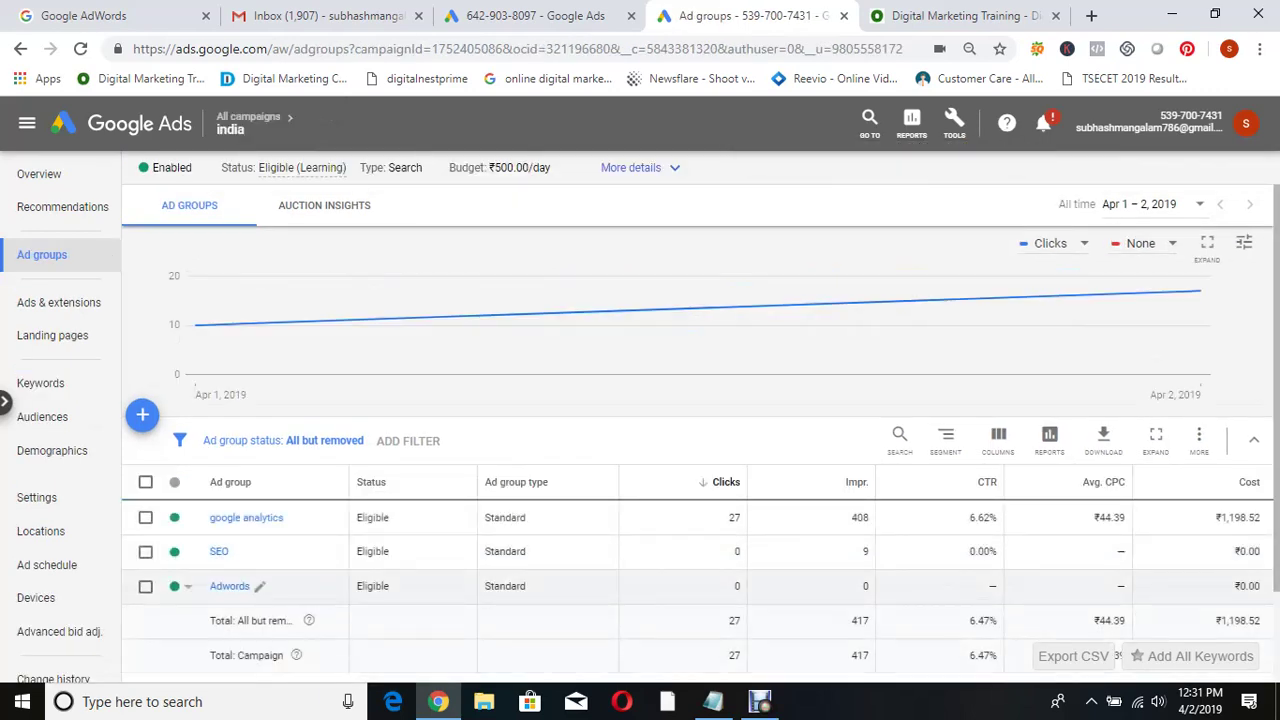
left_click(229, 586)
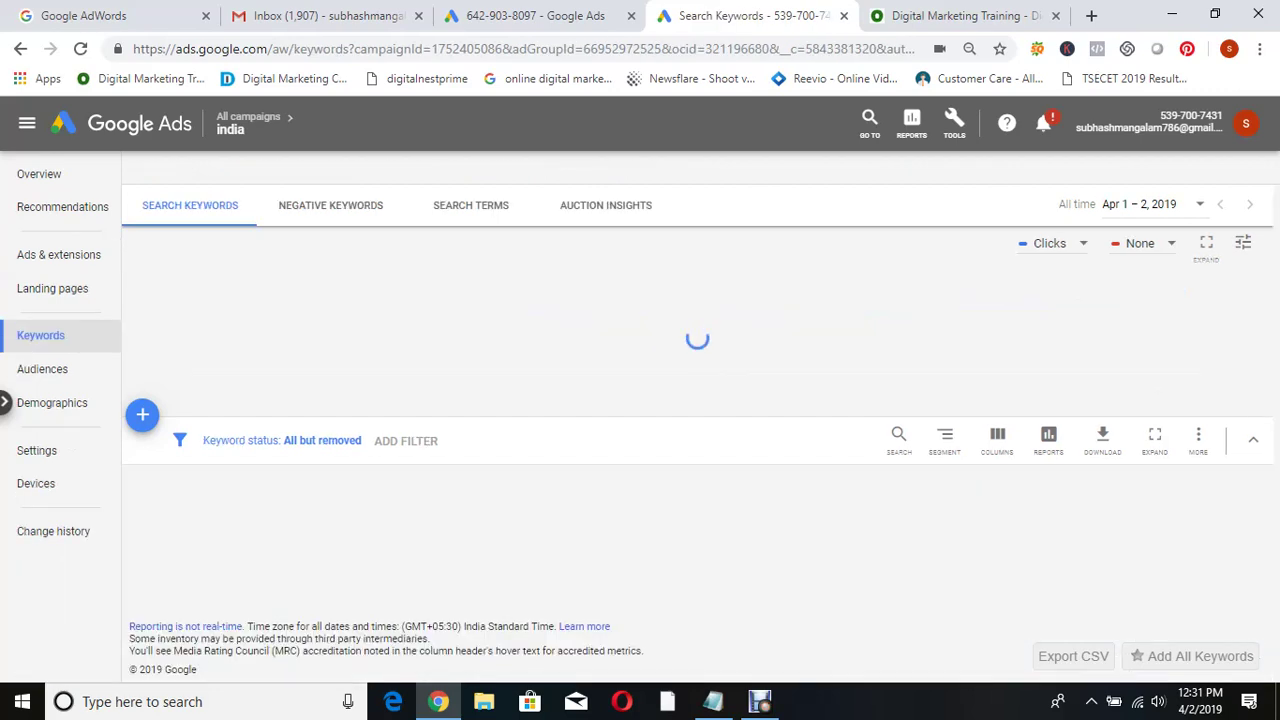
scroll(640, 551, "down", 1)
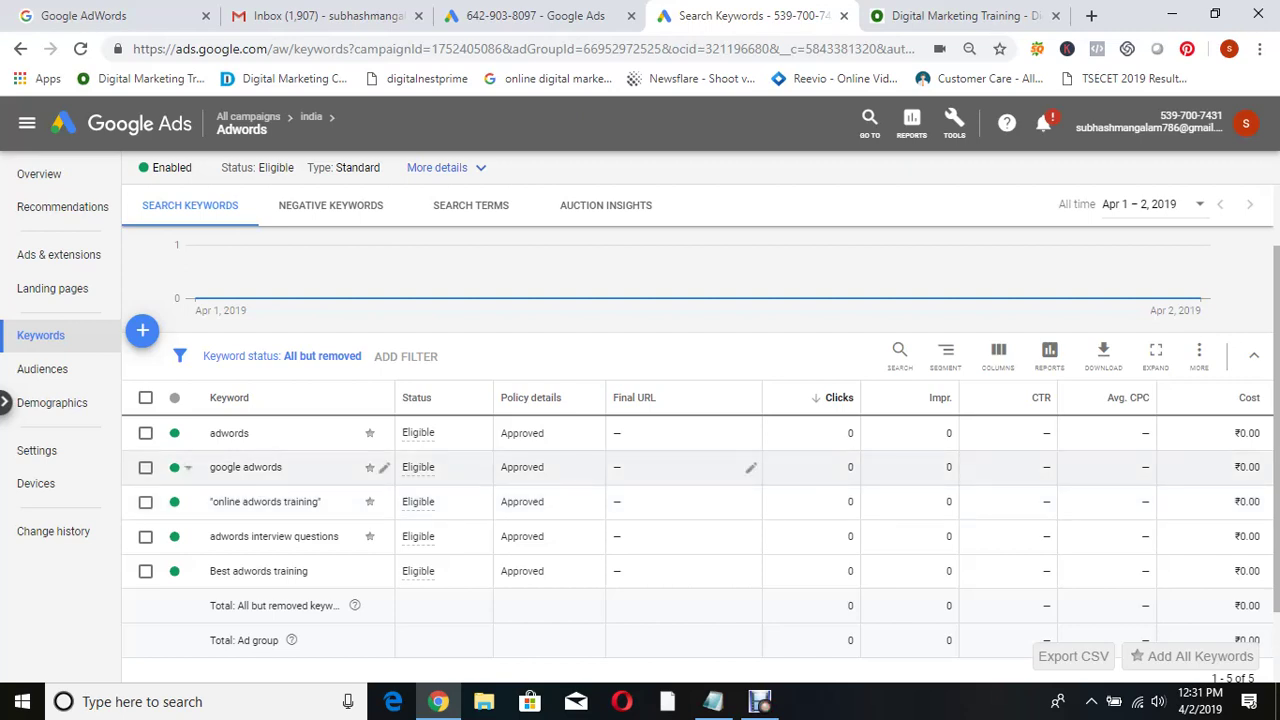
- Remove every keyword in the Adwords ad group except "online adwords training"
left_click(145, 397)
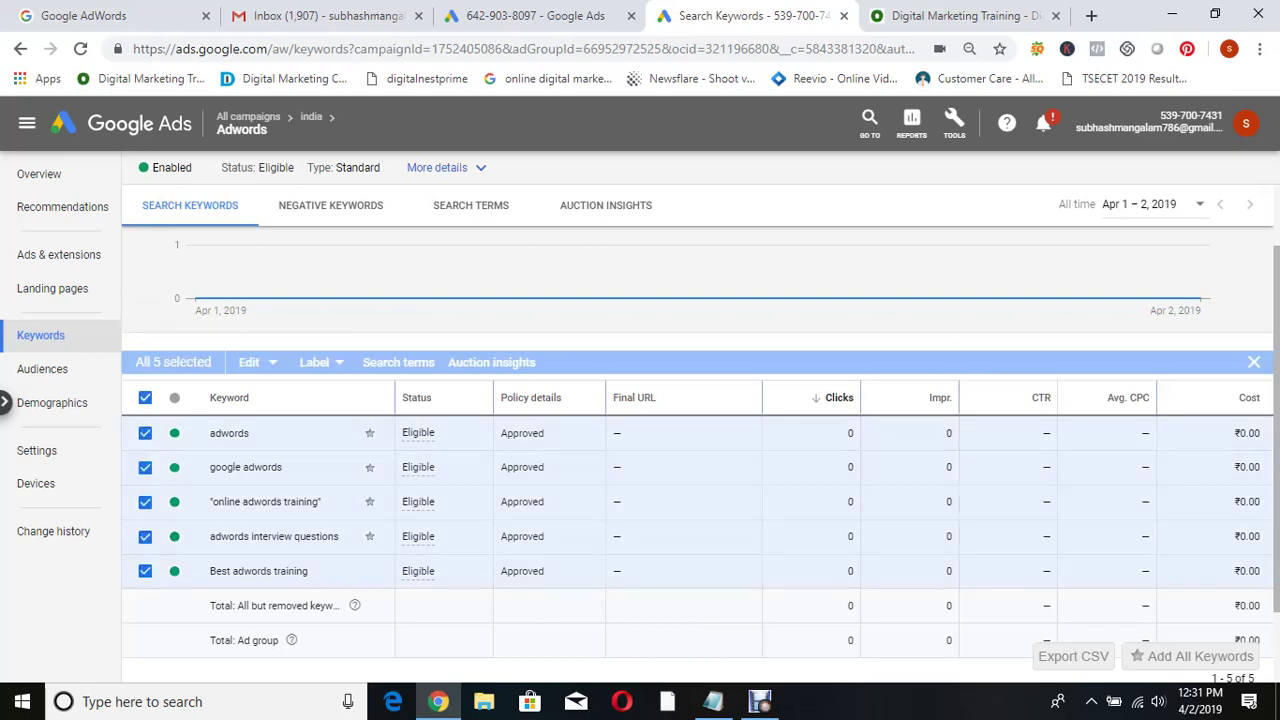
left_click(145, 501)
left_click(238, 356)
left_click(206, 495)
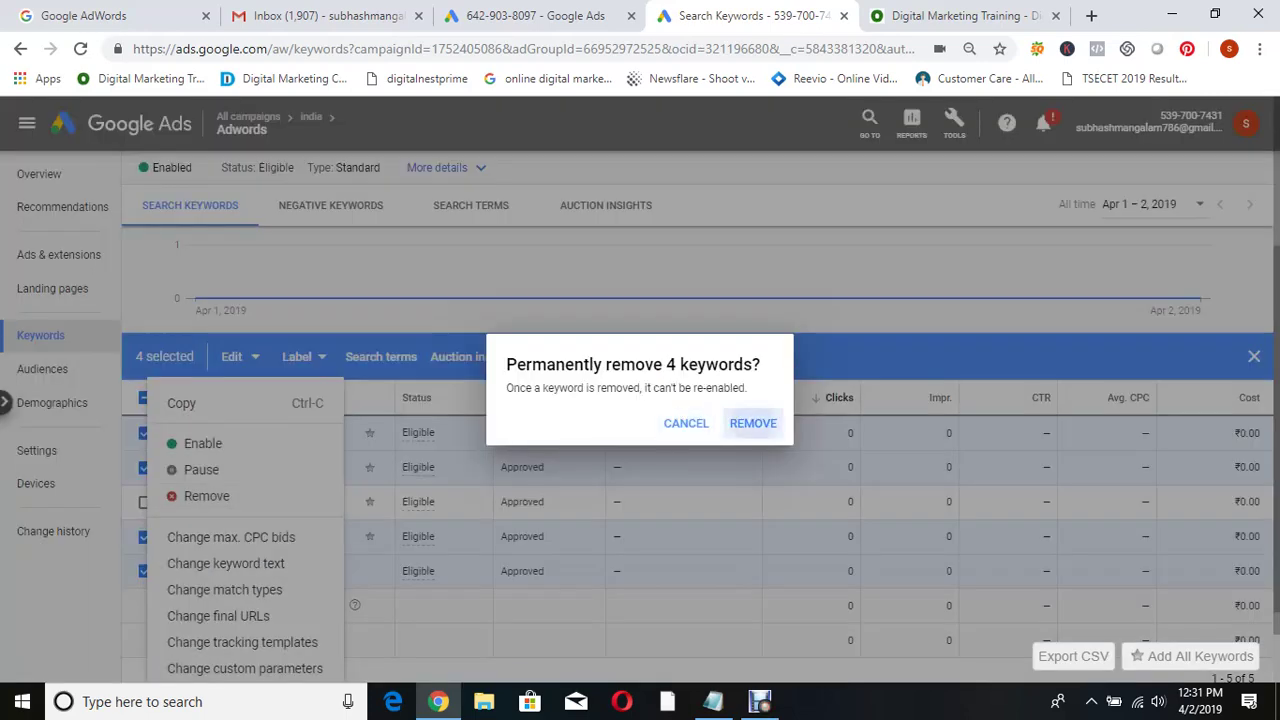
left_click(753, 423)
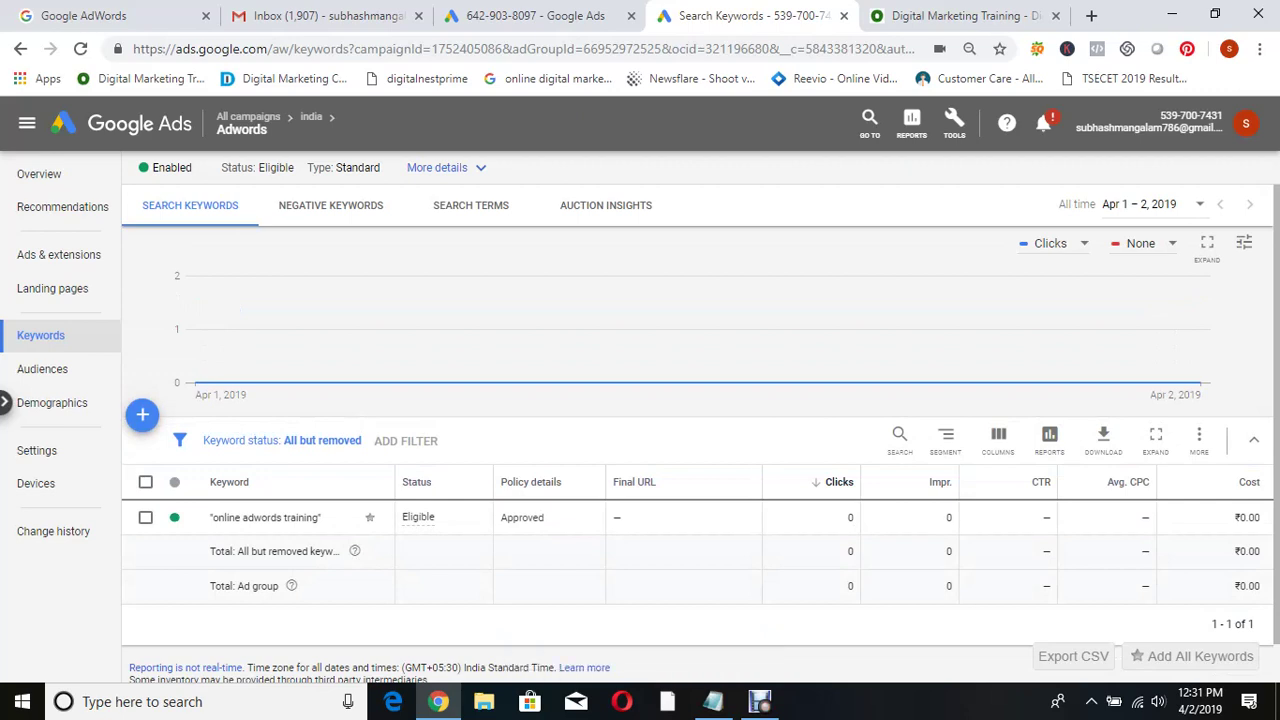
- Open the Adwords ad group's disapproved "Google Adwords | Online Adwords Training" text ad for editing
left_click(59, 254)
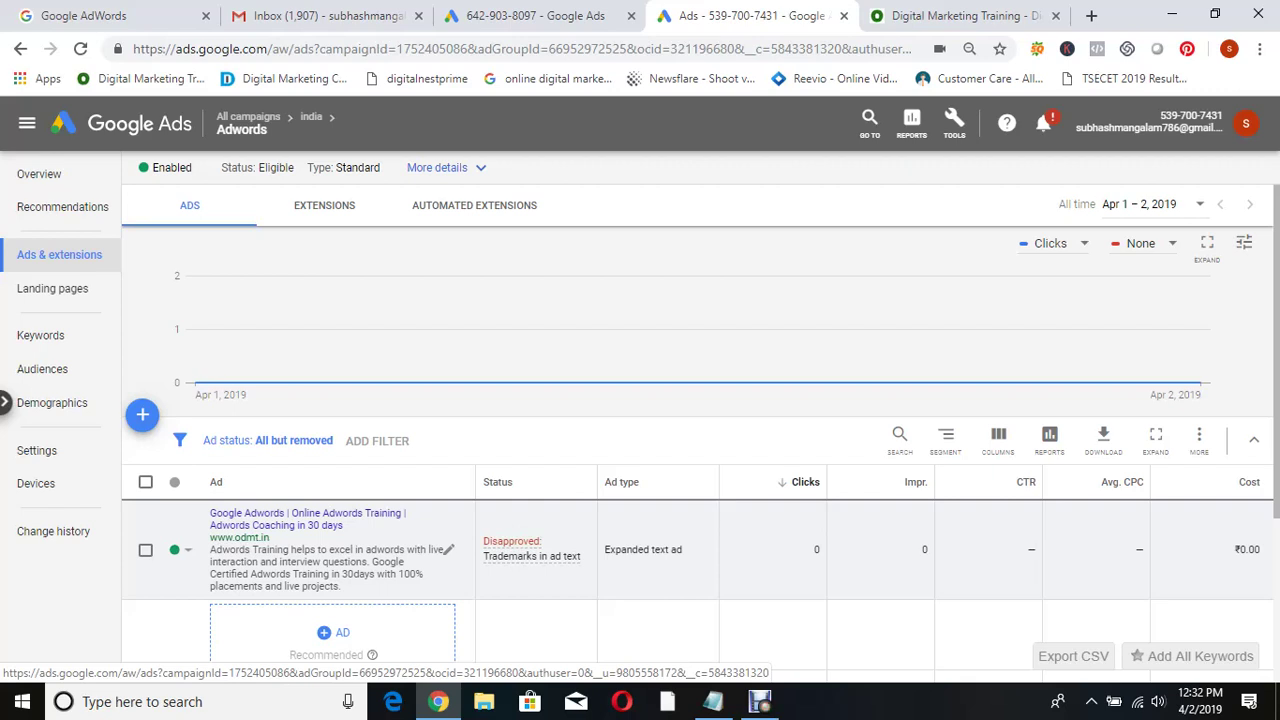
left_click(448, 549)
left_click(474, 561)
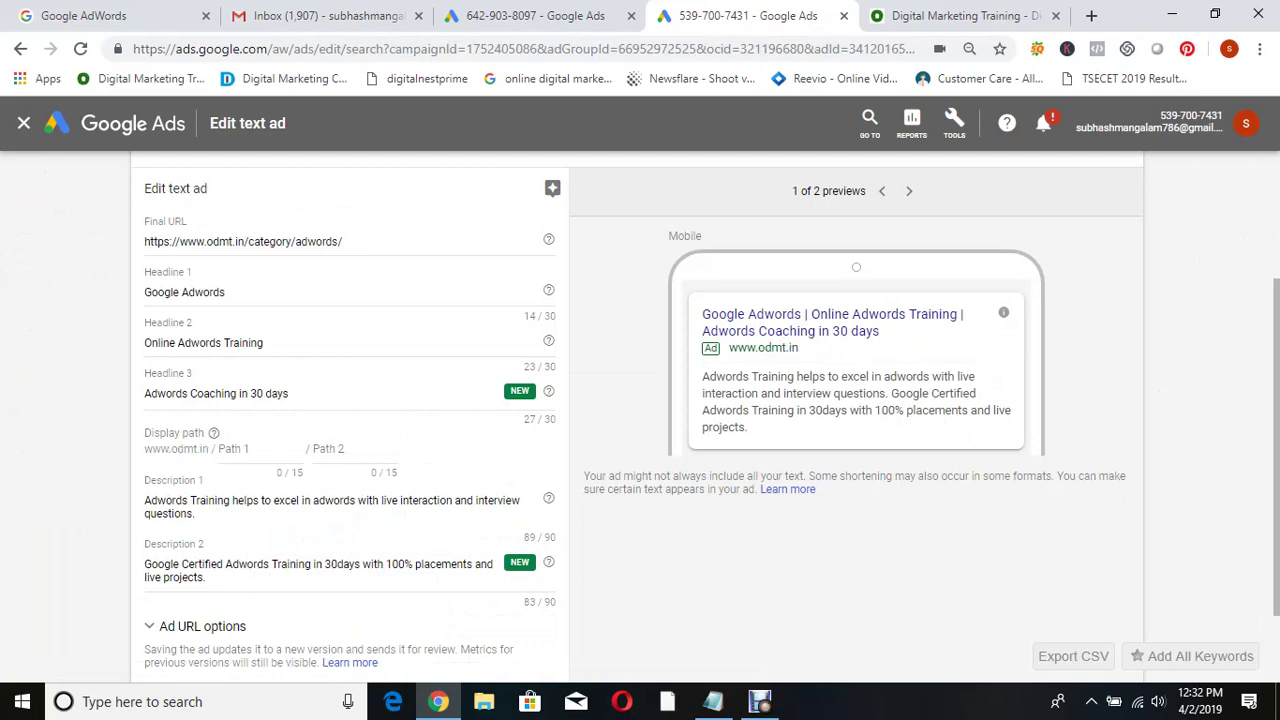
- Extend the ad's Headline 1 to "Google Adwords Online Training"
left_click(226, 292)
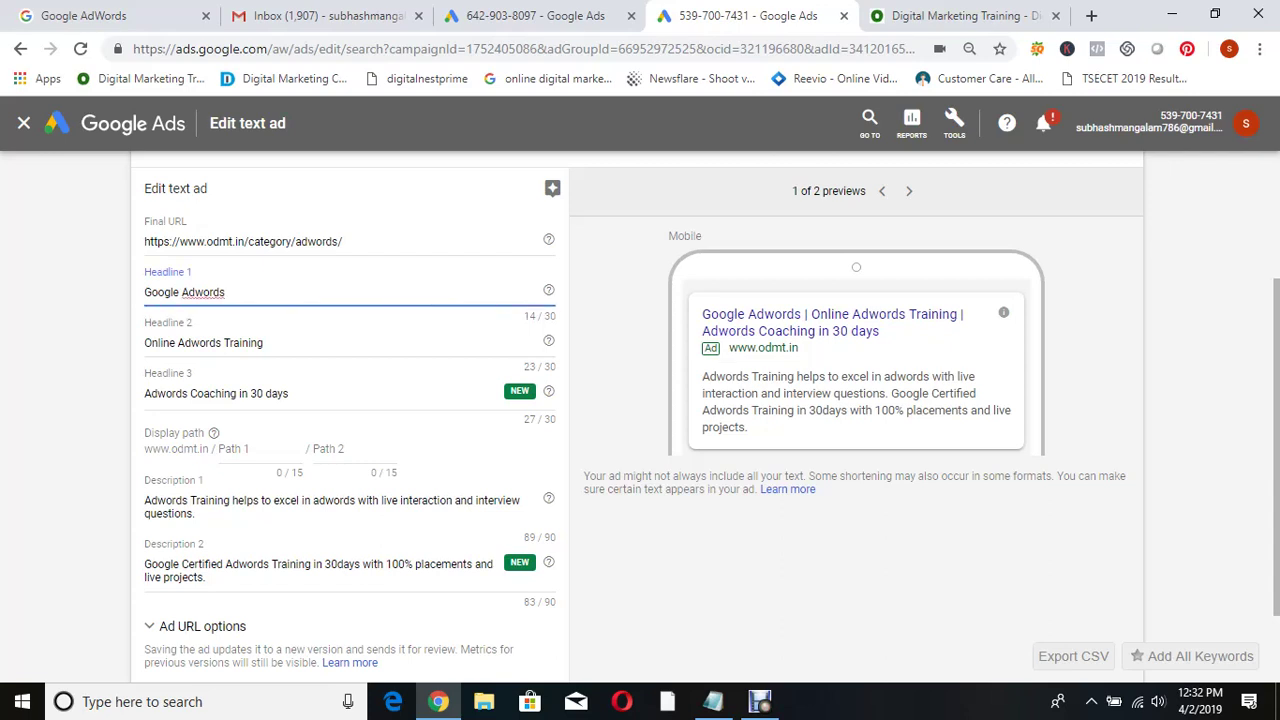
type("O")
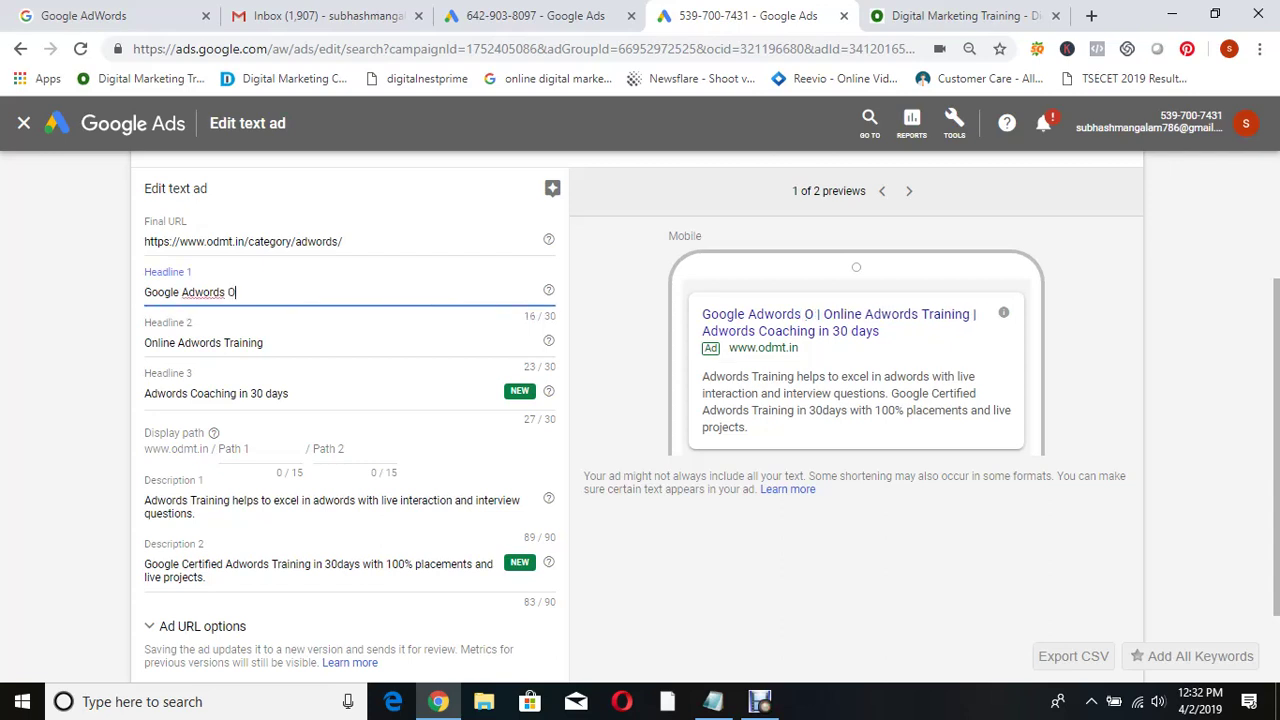
type("nline Training")
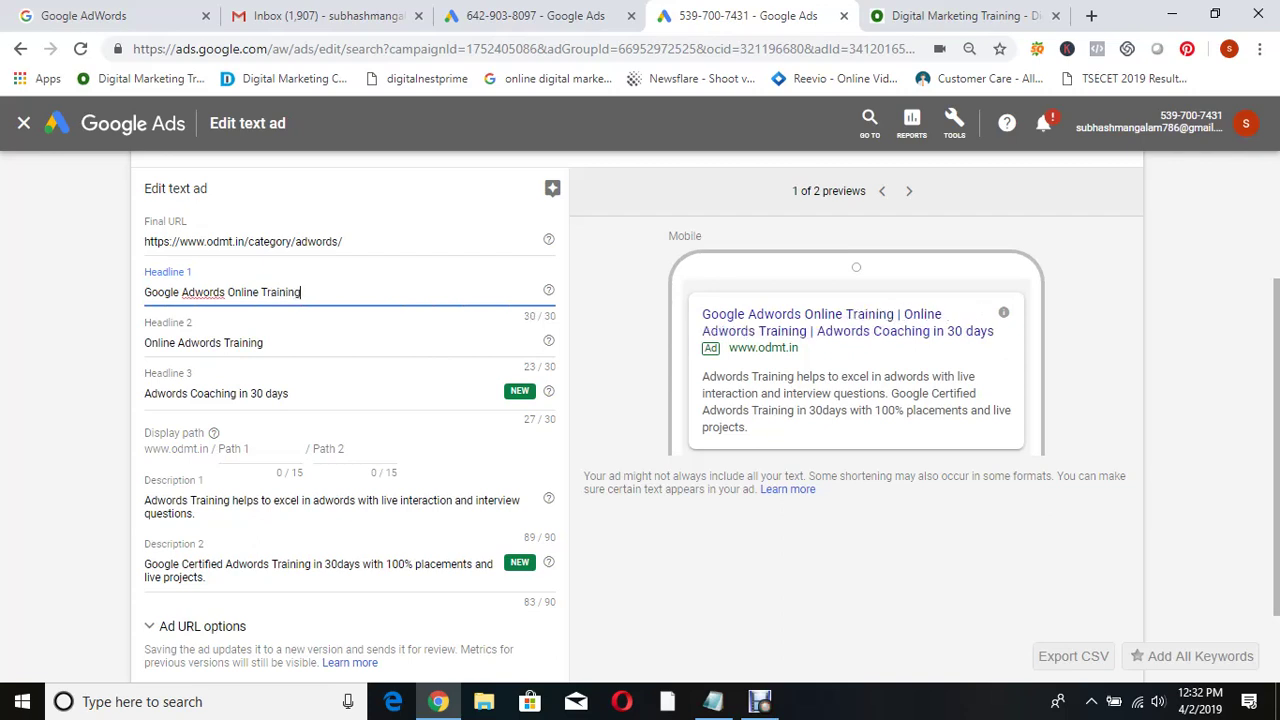
- Replace the ad's Headline 2 with "Get Train By Industry Experts"
left_click(264, 342)
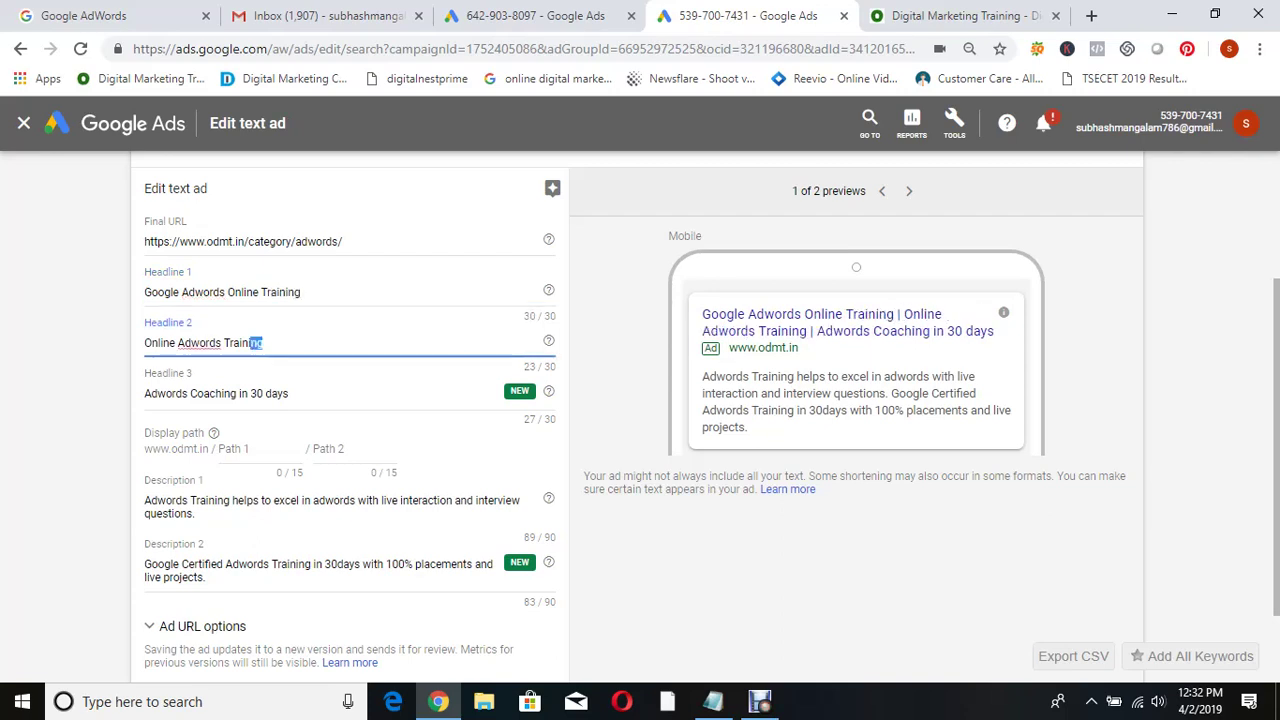
key("ctrl+a")
type("Get Train")
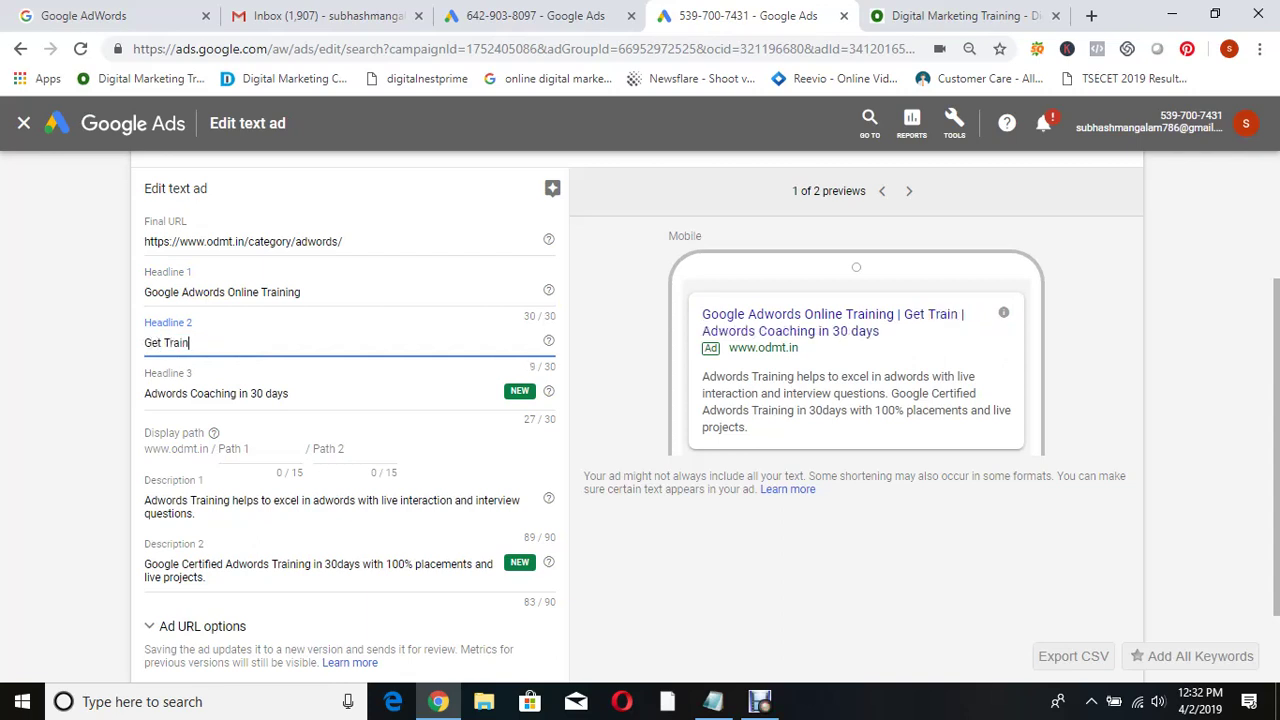
type(" By Industry Experts")
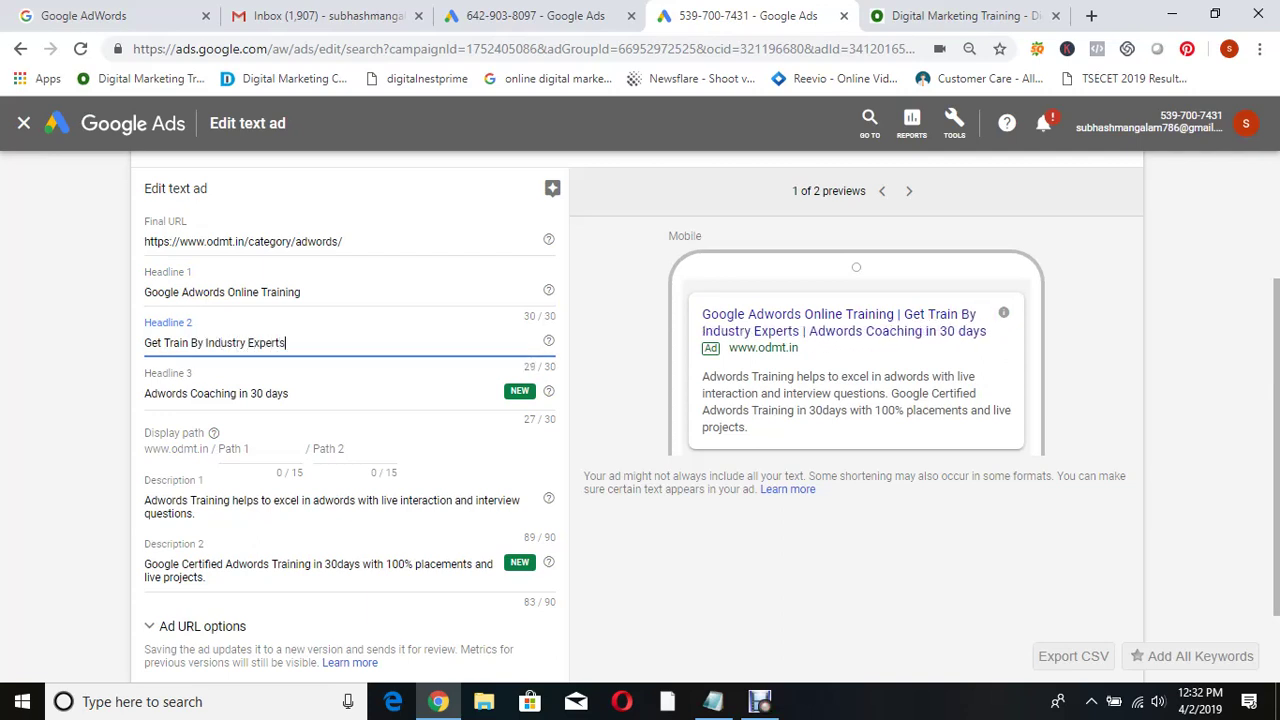
- Replace the ad's Headline 3 with "Get Job Ready in 30 Days"
key("Tab")
key("shift+Left")
key("shift+Left")
key("shift+Left")
key("shift+Left")
key("shift+Left")
key("shift+Left")
key("shift+Left")
key("shift+Left")
key("shift+Left")
key("shift+Left")
key("shift+Left")
key("shift+Left")
key("shift+Left")
key("shift+Left")
key("shift+Left")
key("shift+Left")
key("shift+Left")
key("shift+Left")
key("shift+Left")
key("shift+Left")
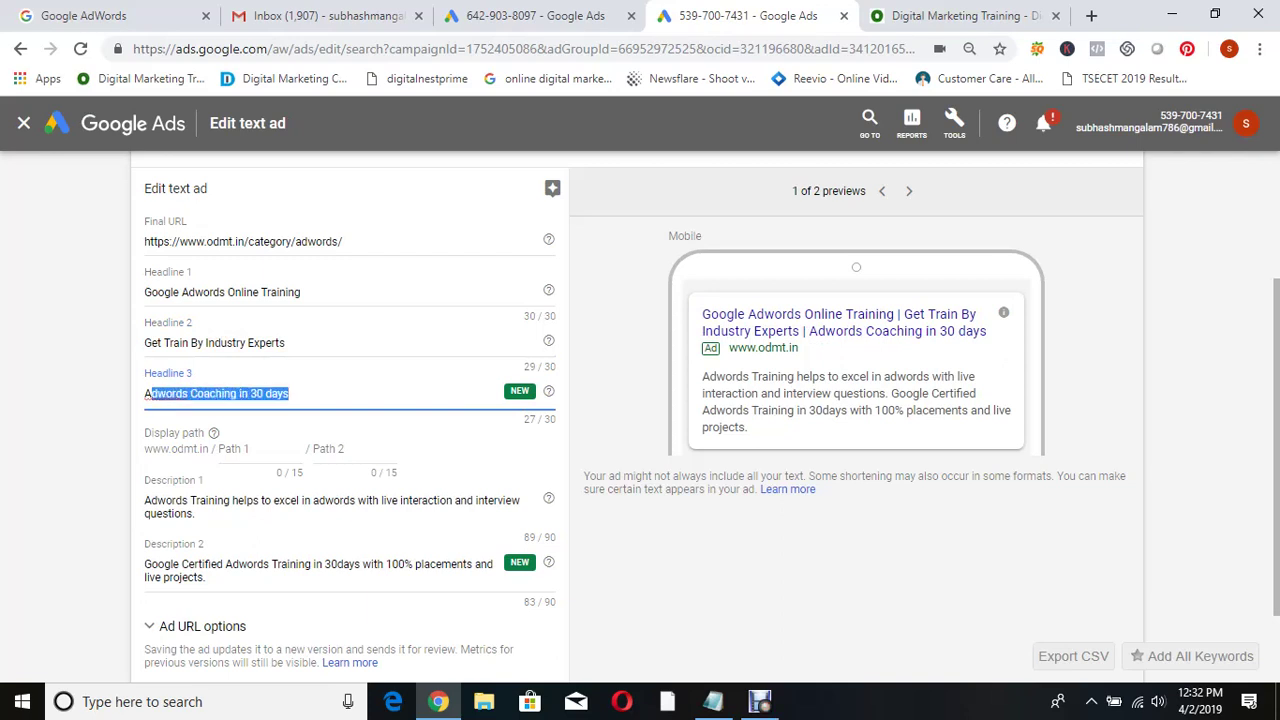
type("A")
key("BackSpace")
type("Get J")
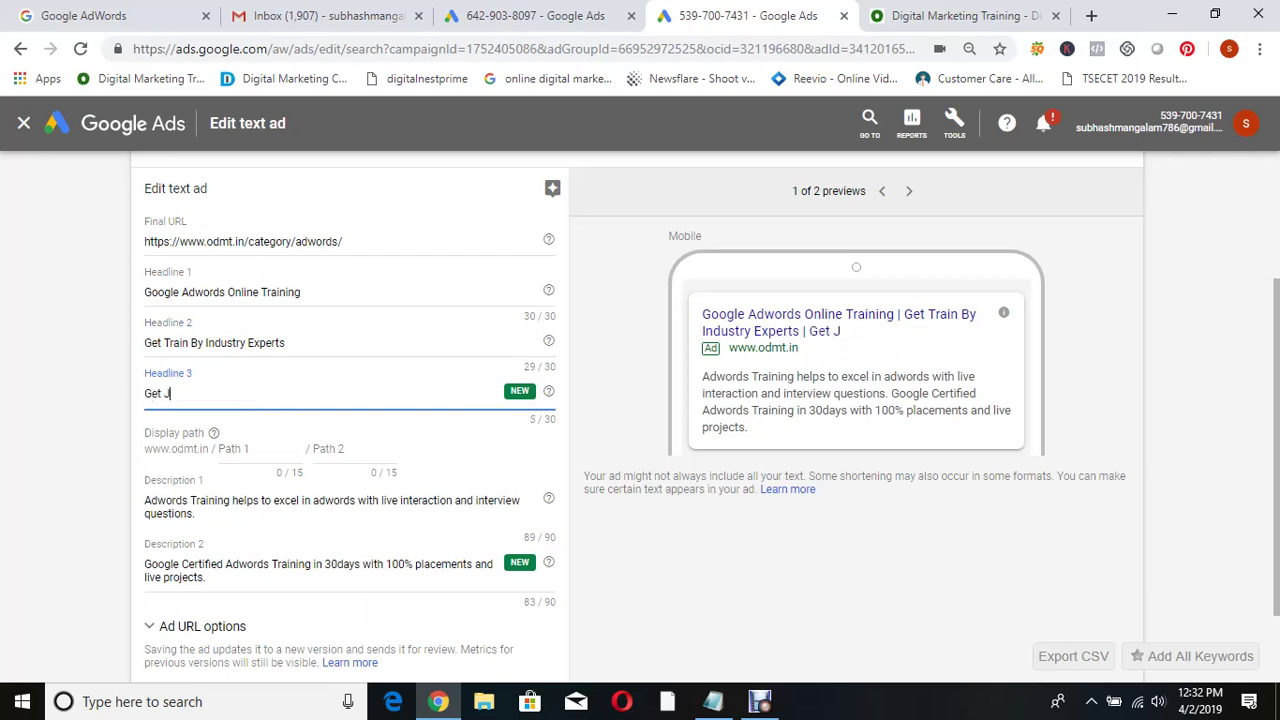
type("ob Ready in")
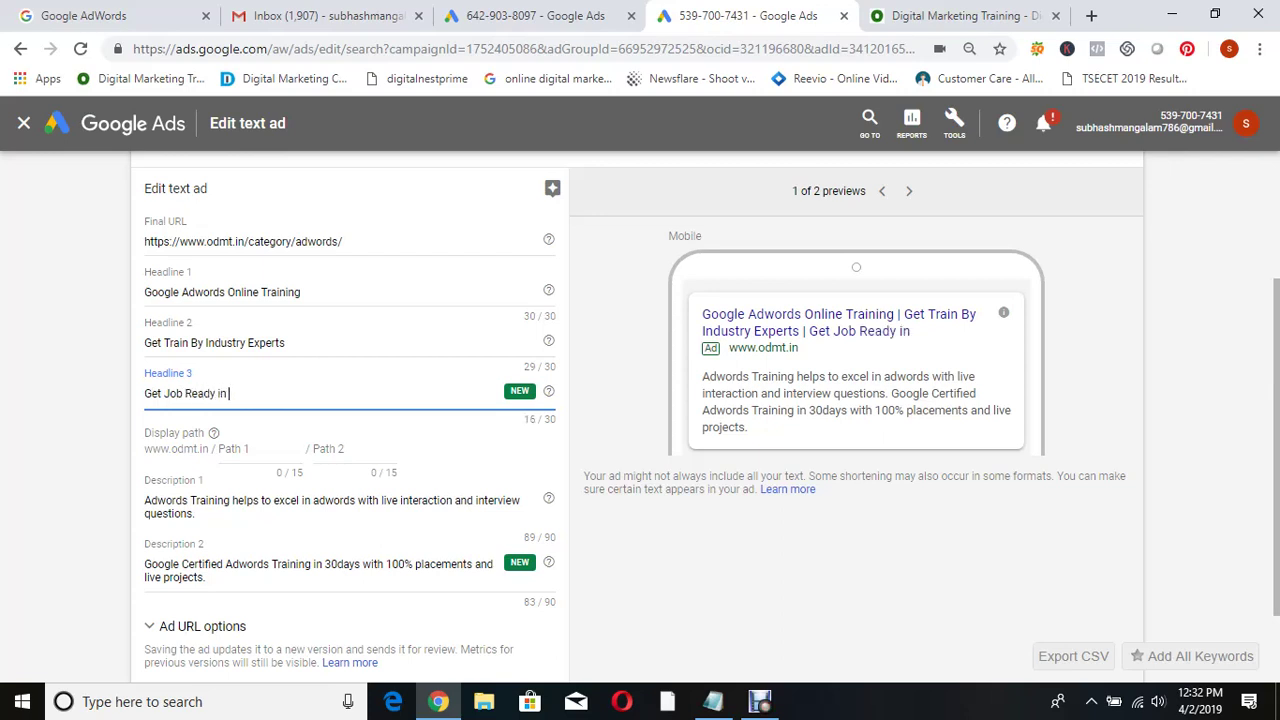
type(" 30 Days")
- Delete the word "Google" from the start of the ad's Description 2, then save the ad and start another one
left_click(182, 564)
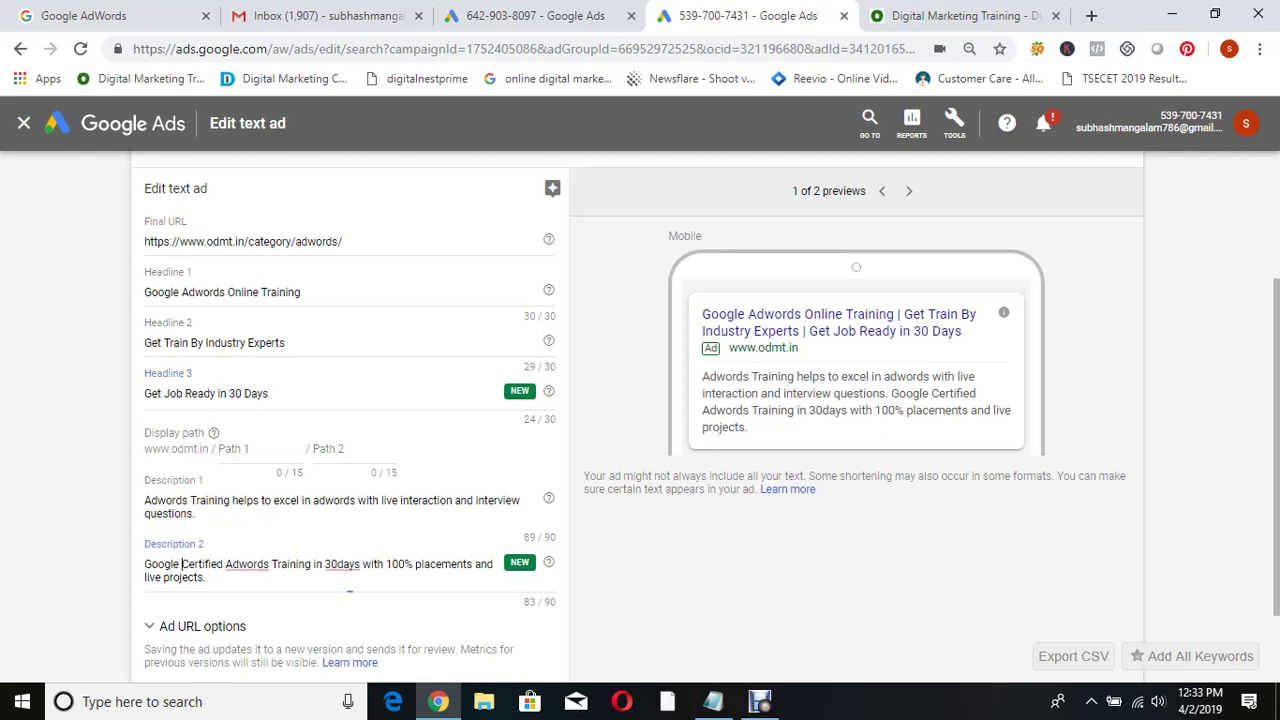
key("BackSpace")
key("BackSpace")
key("BackSpace")
key("BackSpace")
key("BackSpace")
key("BackSpace")
key("BackSpace")
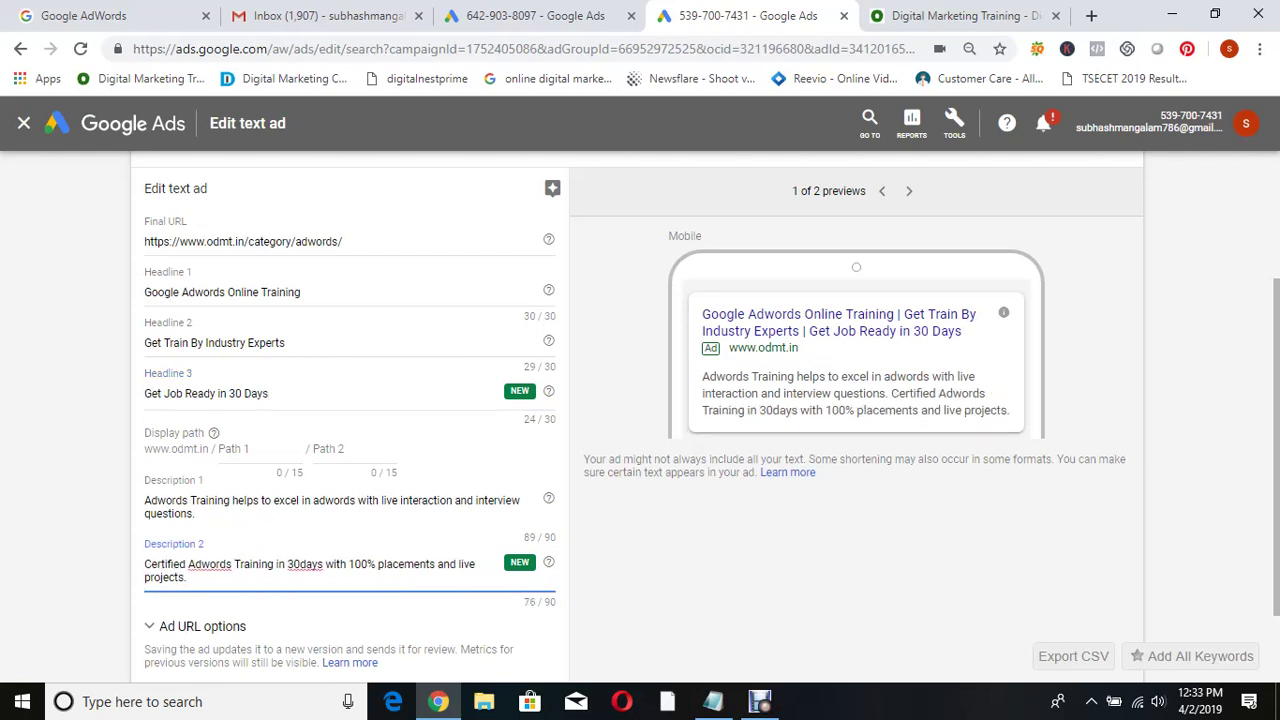
scroll(640, 400, "down", 2)
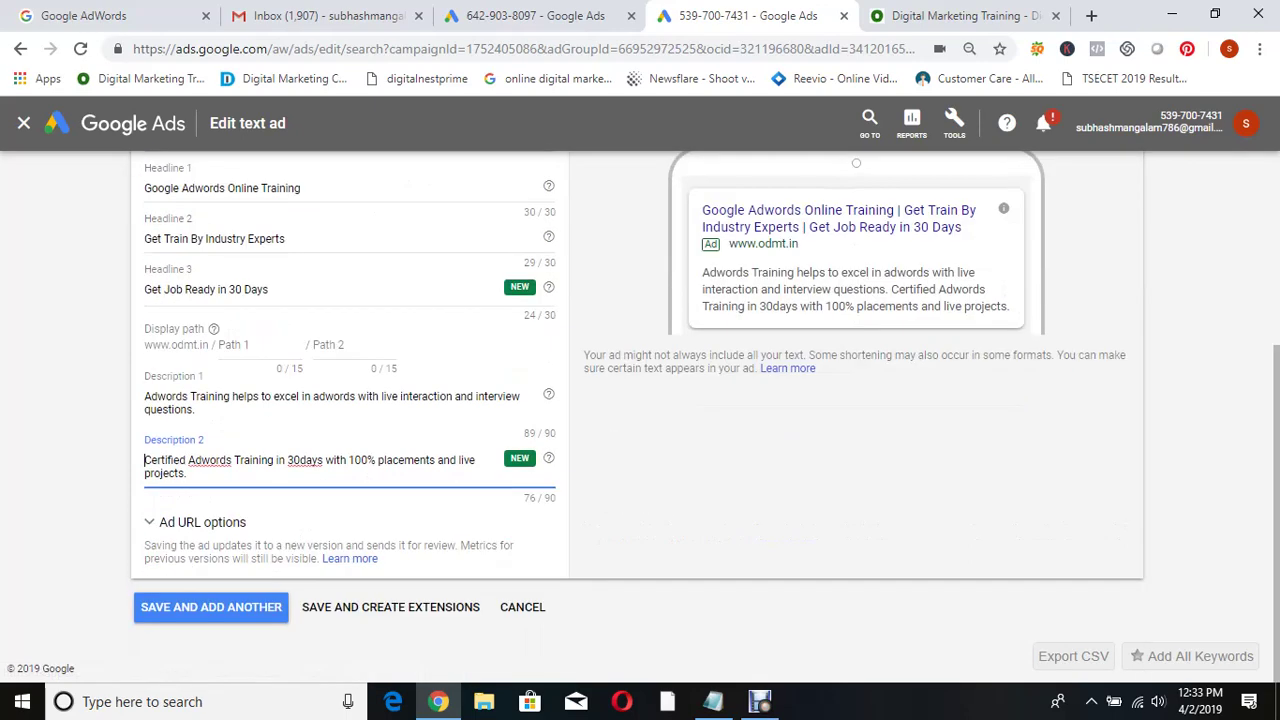
left_click(211, 607)
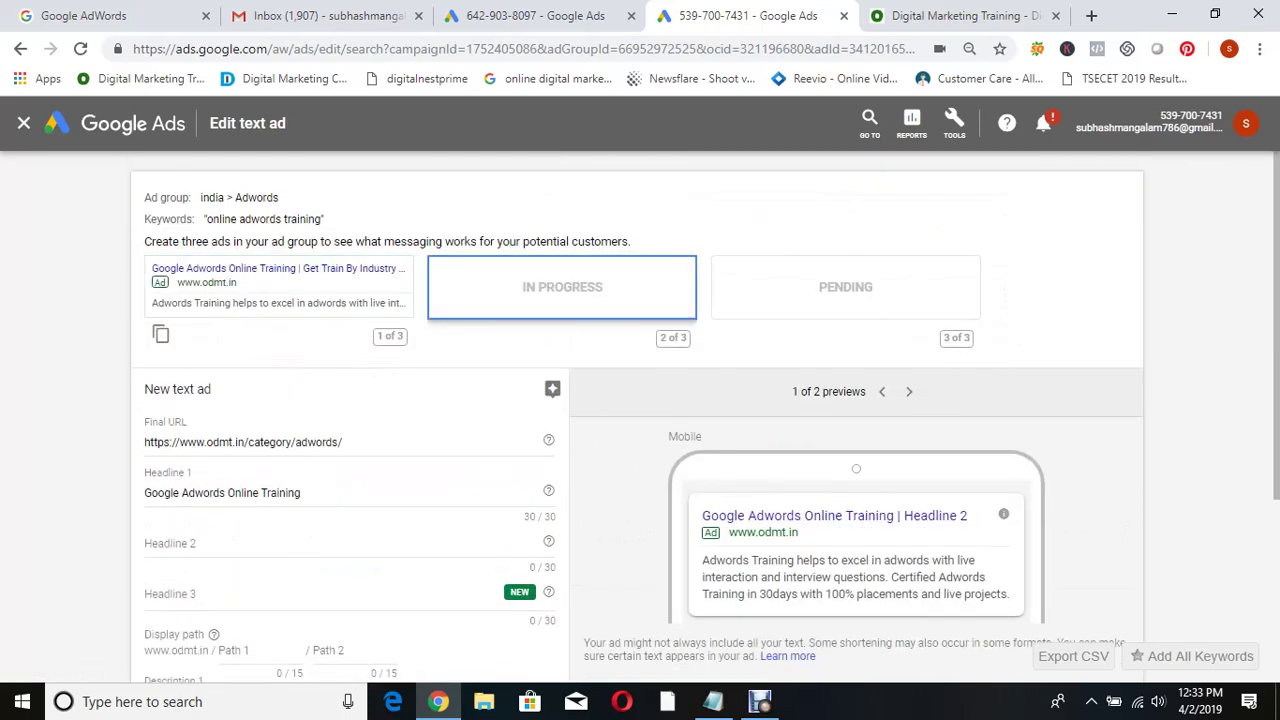
- Discard the draft of the additional text ad in the Adwords ad group
scroll(390, 607, "down", 3)
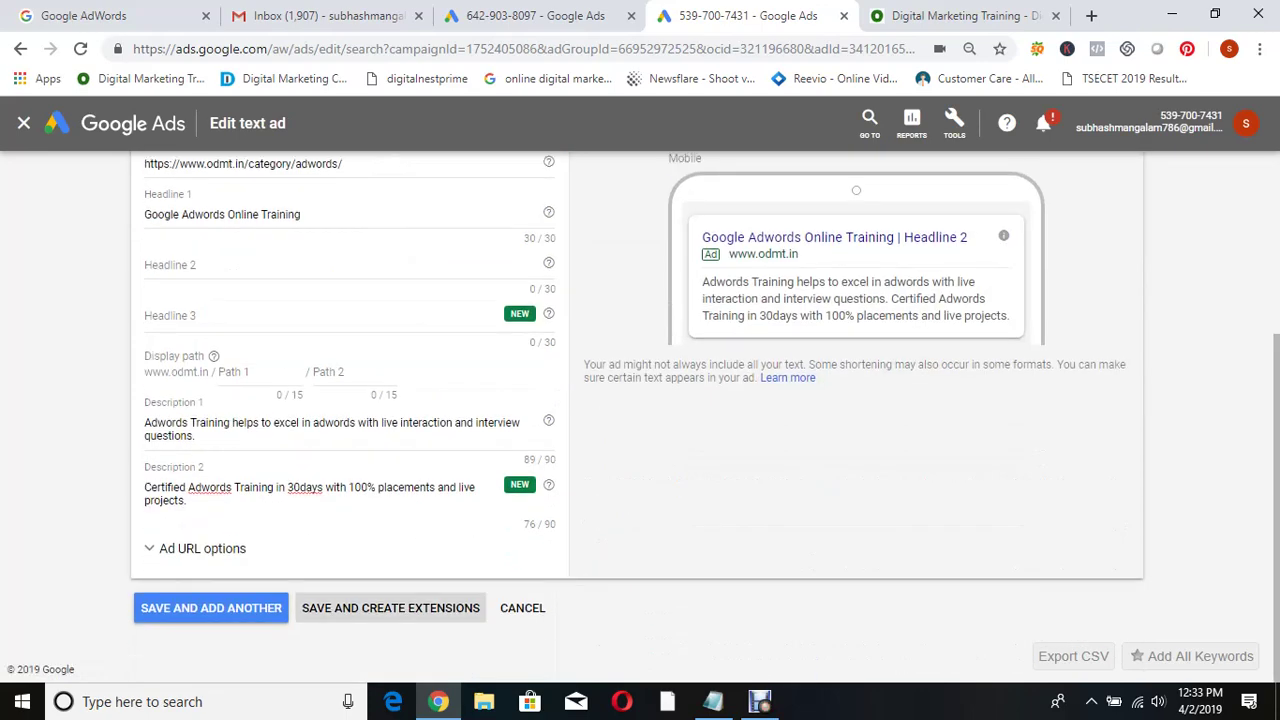
left_click(522, 607)
left_click(797, 436)
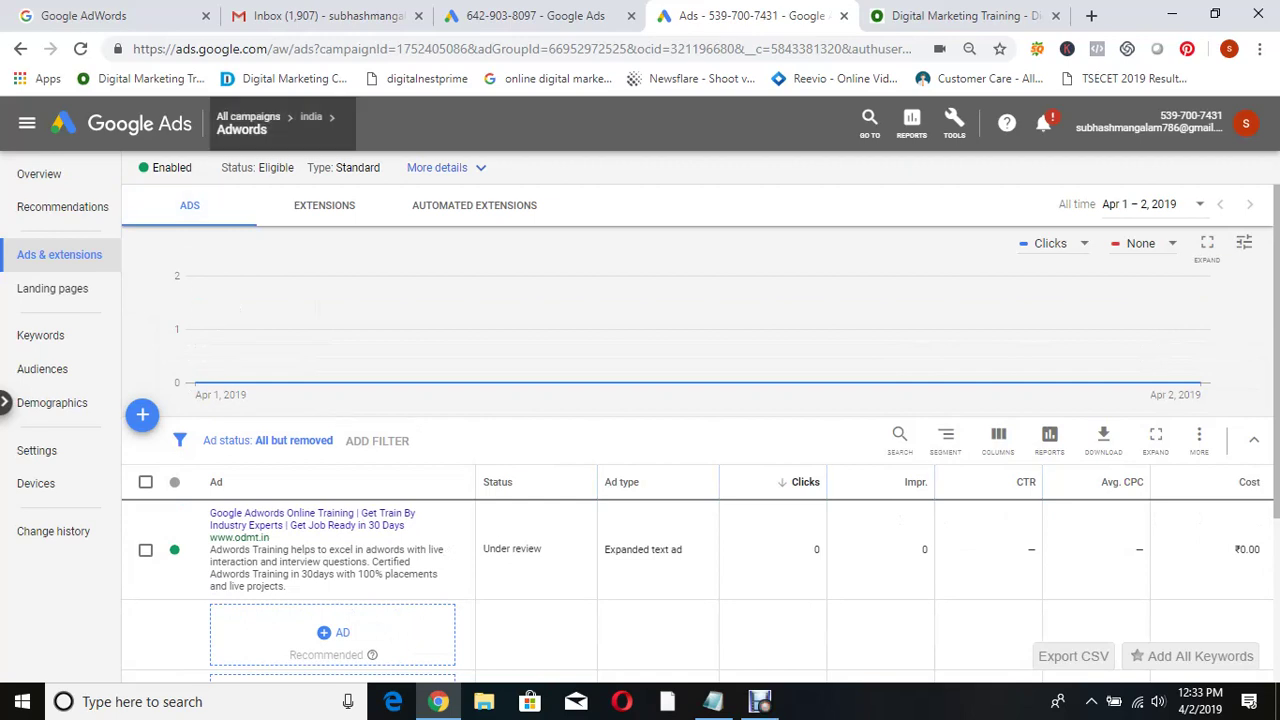
- Review the Adwords ad group's keywords and ads from the india campaign, check the ad's landing page, and return to the ads list
mouse_move(270, 123)
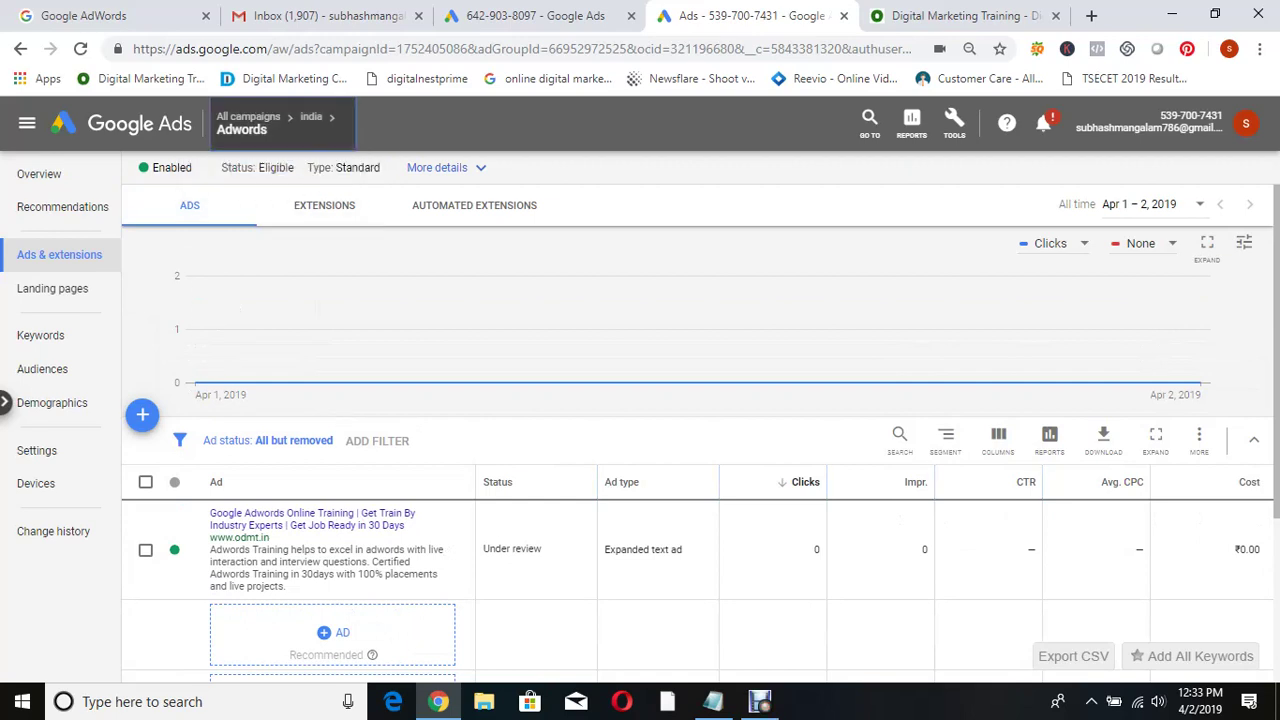
left_click(226, 173)
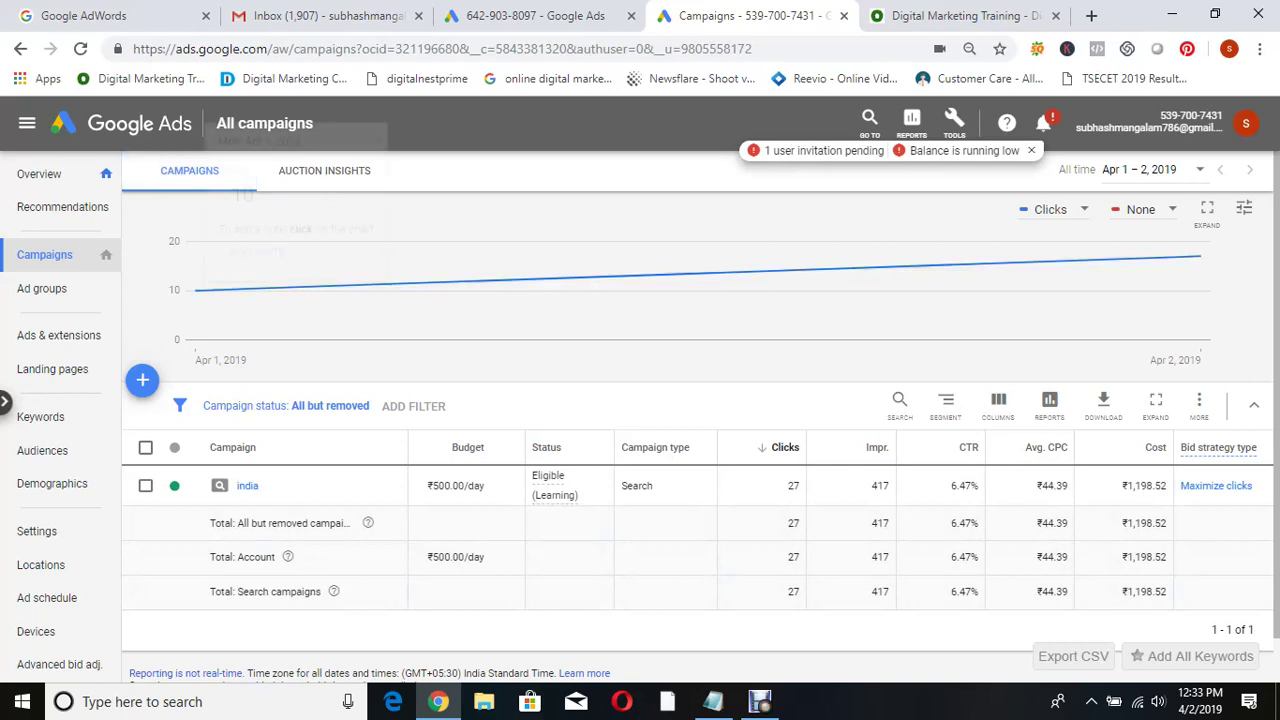
left_click(247, 485)
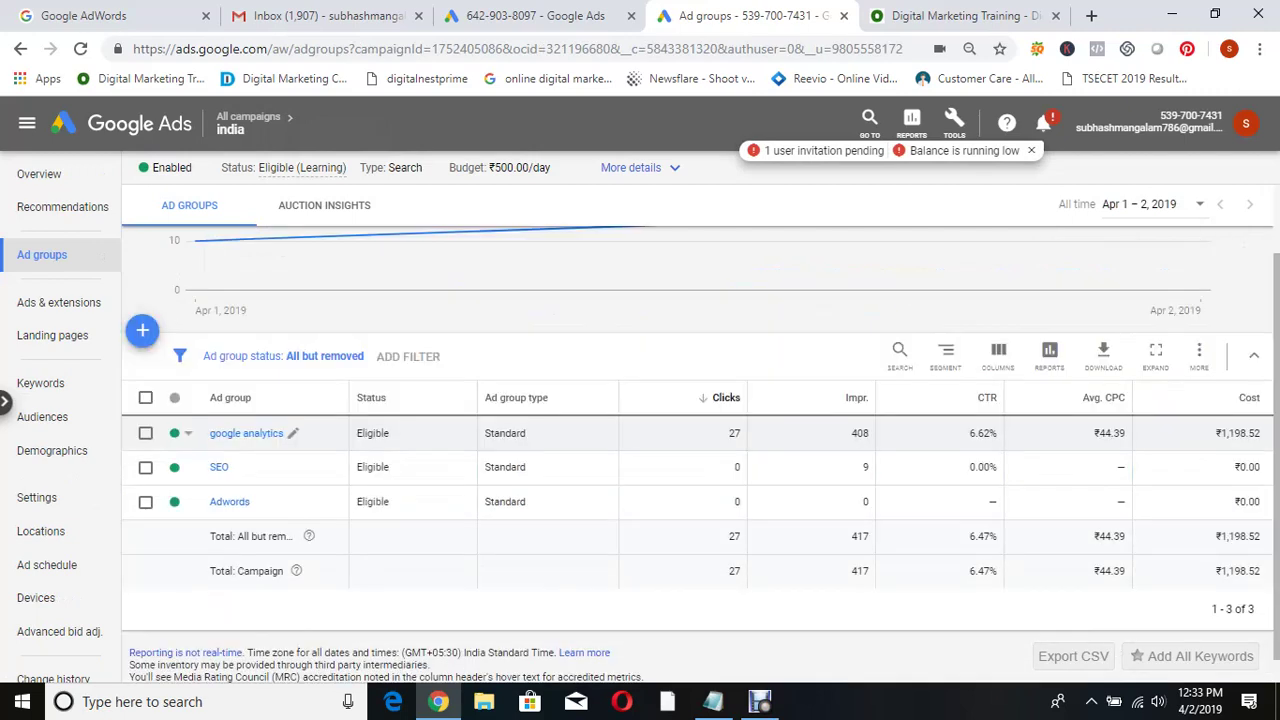
left_click(228, 500)
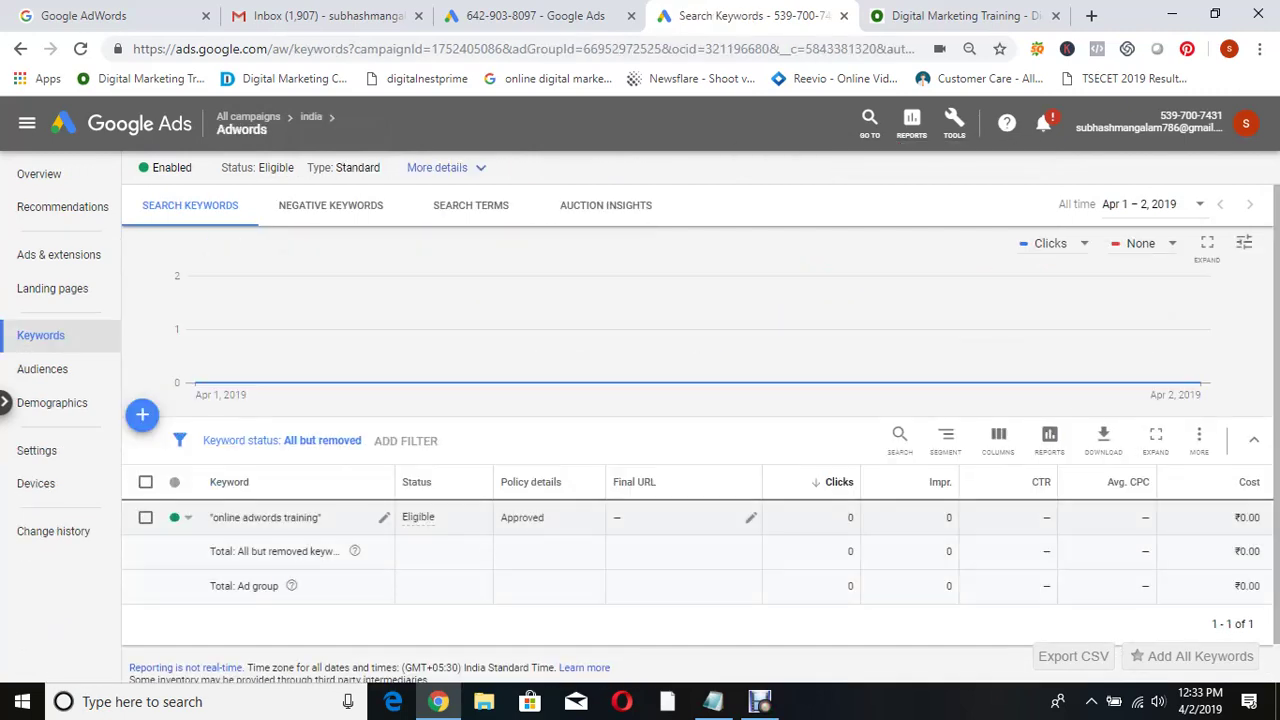
left_click(60, 255)
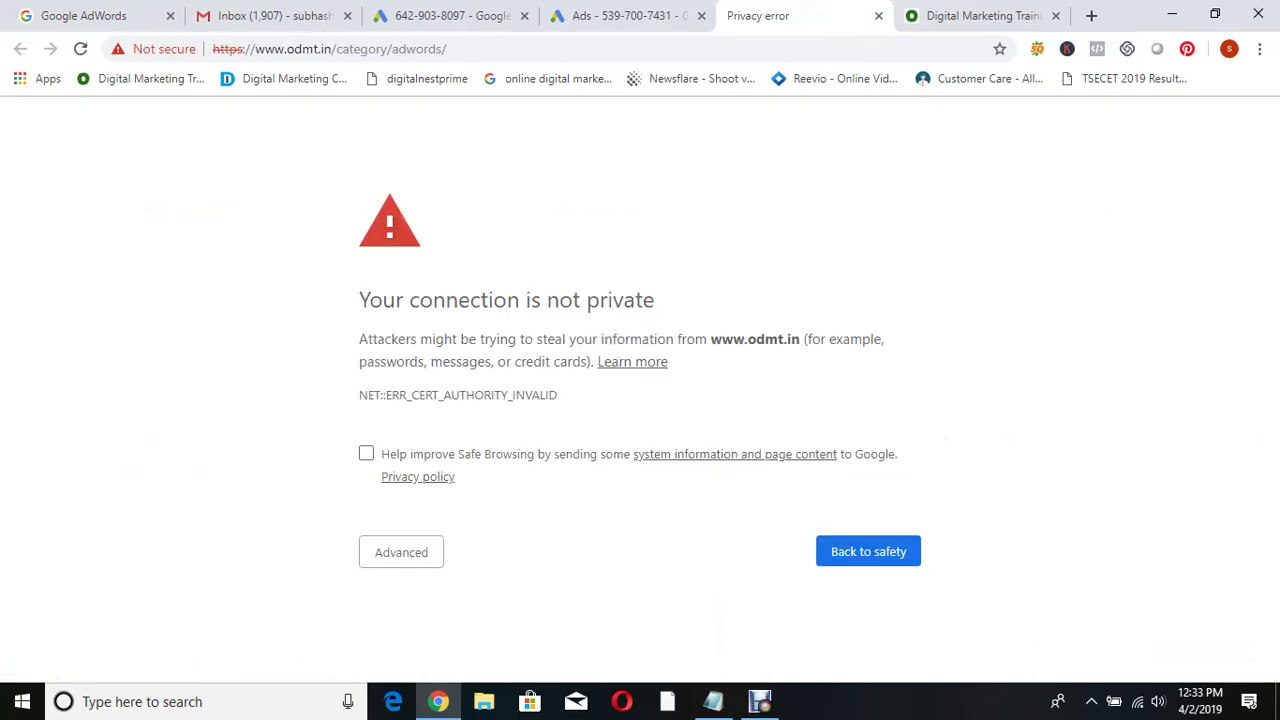
left_click(627, 15)
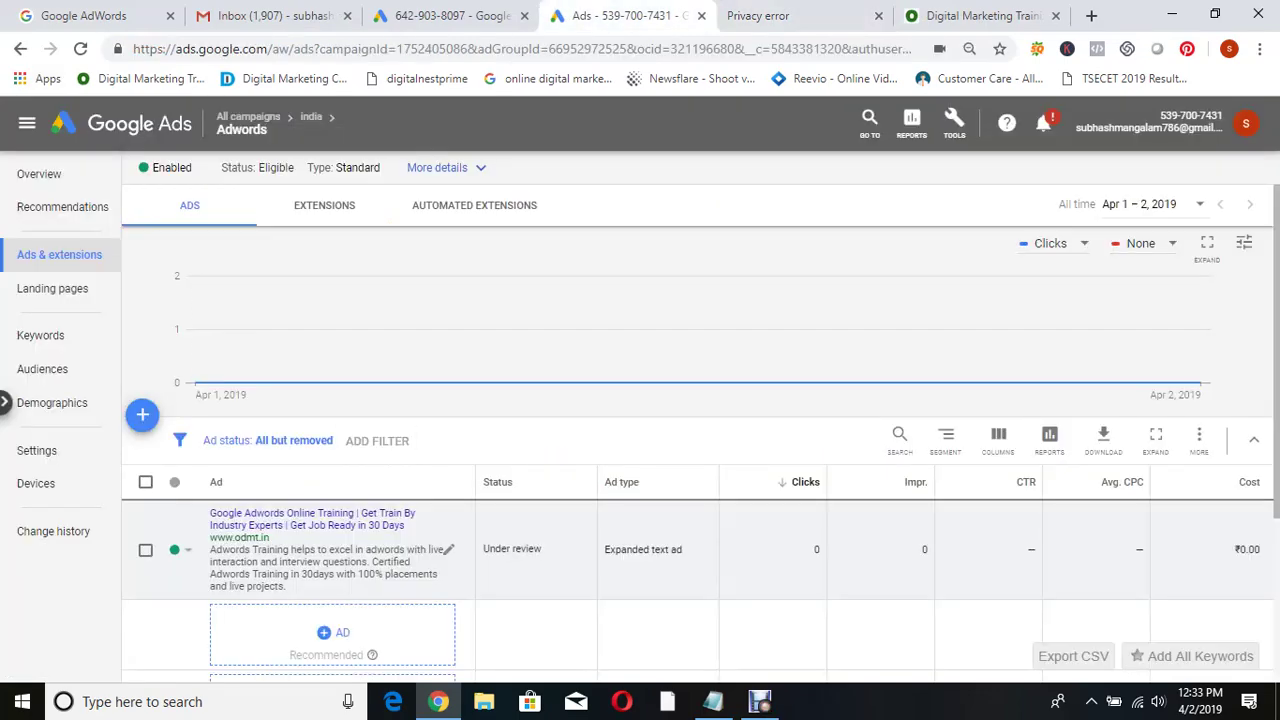
- Edit the Adwords ad group's ad and shorten its Headline 1 to "Adwords Online Training"
left_click(448, 549)
left_click(476, 563)
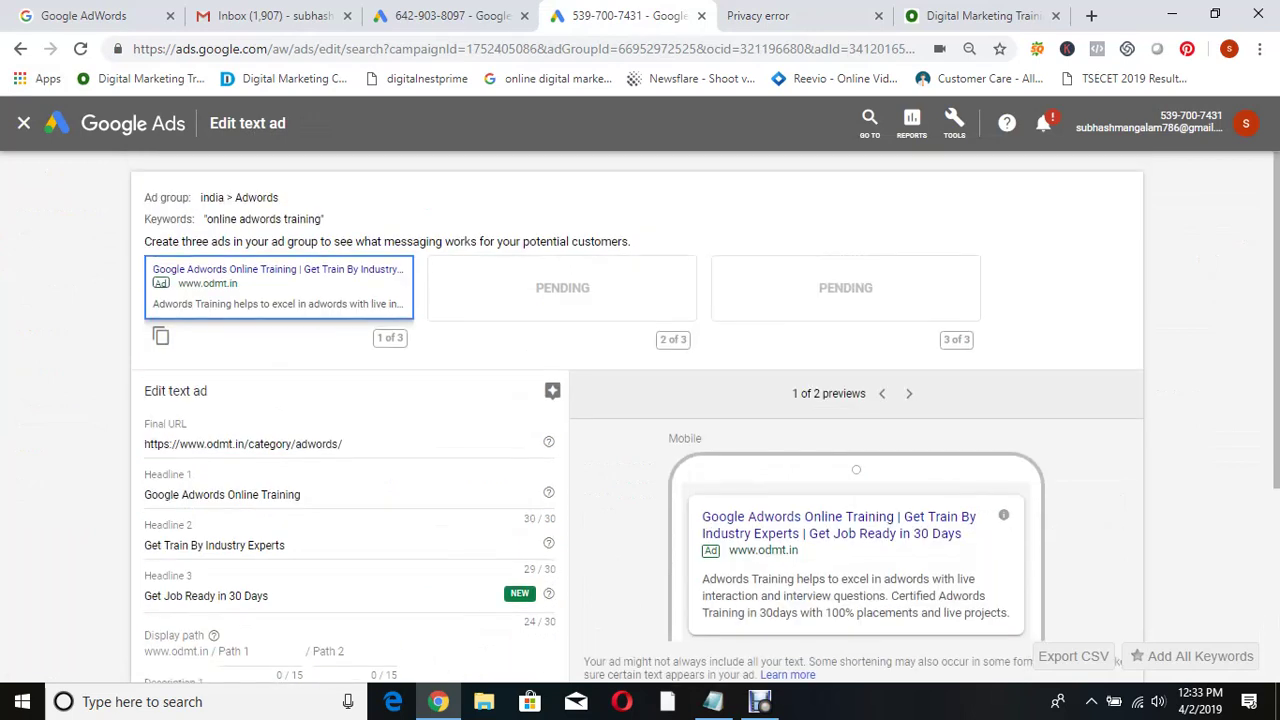
left_click(182, 494)
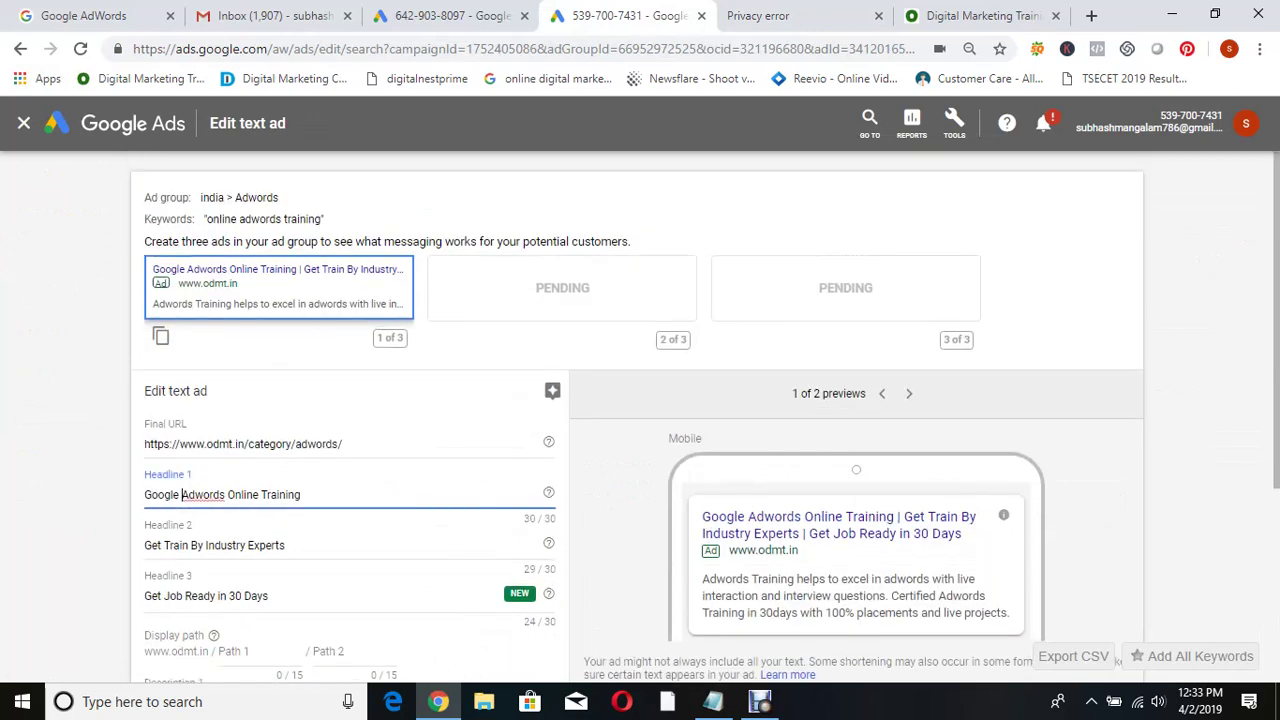
key("BackSpace")
key("BackSpace")
key("BackSpace")
key("BackSpace")
key("BackSpace")
key("BackSpace")
key("BackSpace")
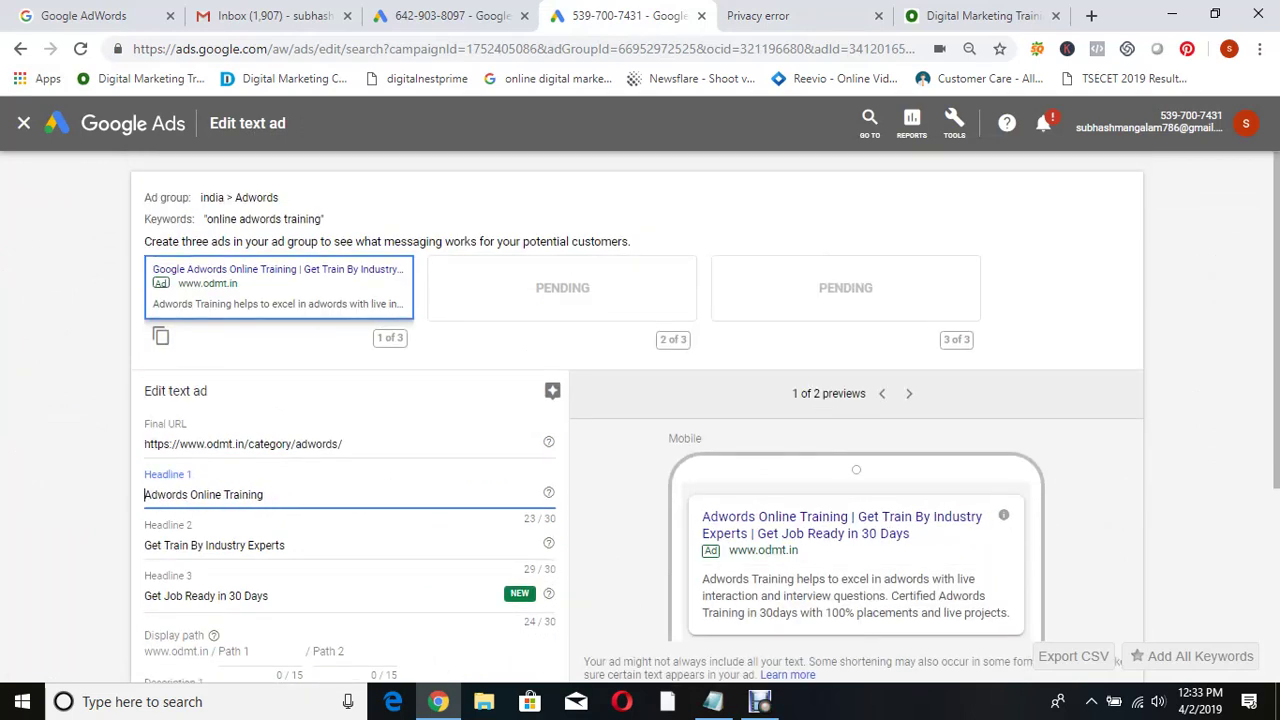
left_click(264, 494)
- Save the edited Adwords ad and discard the draft of a further ad
scroll(640, 420, "down", 3)
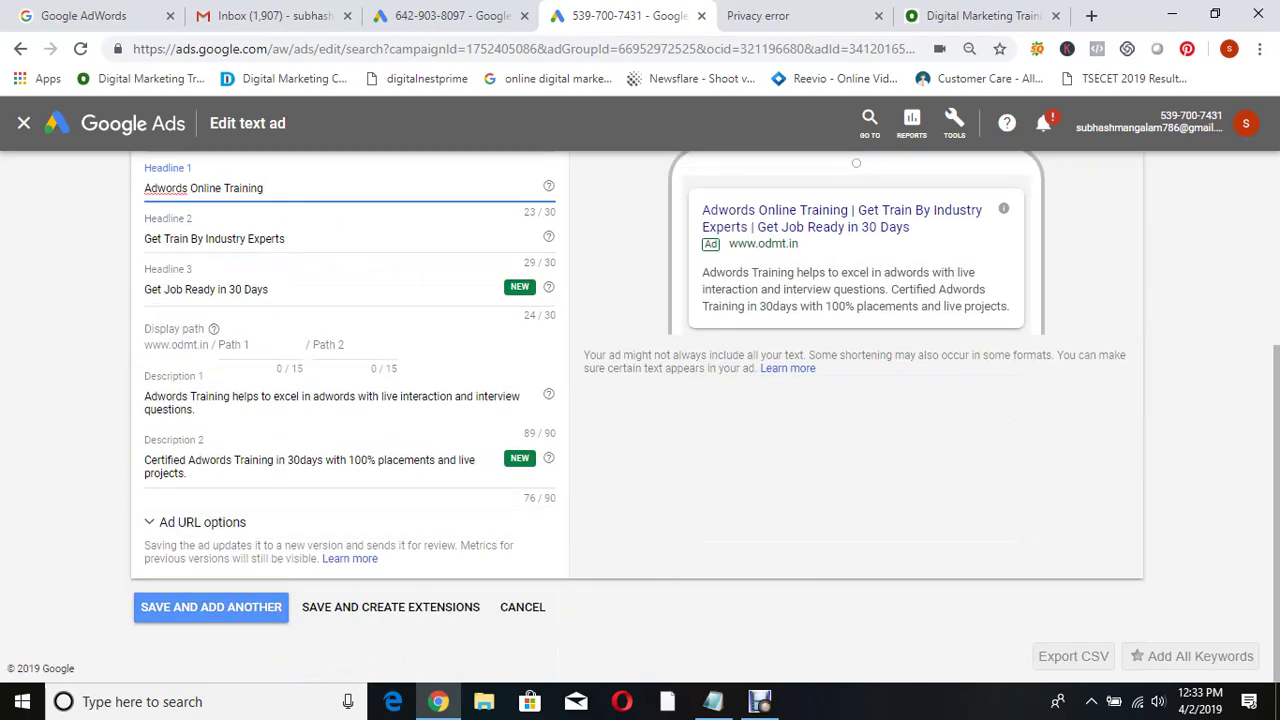
left_click(211, 607)
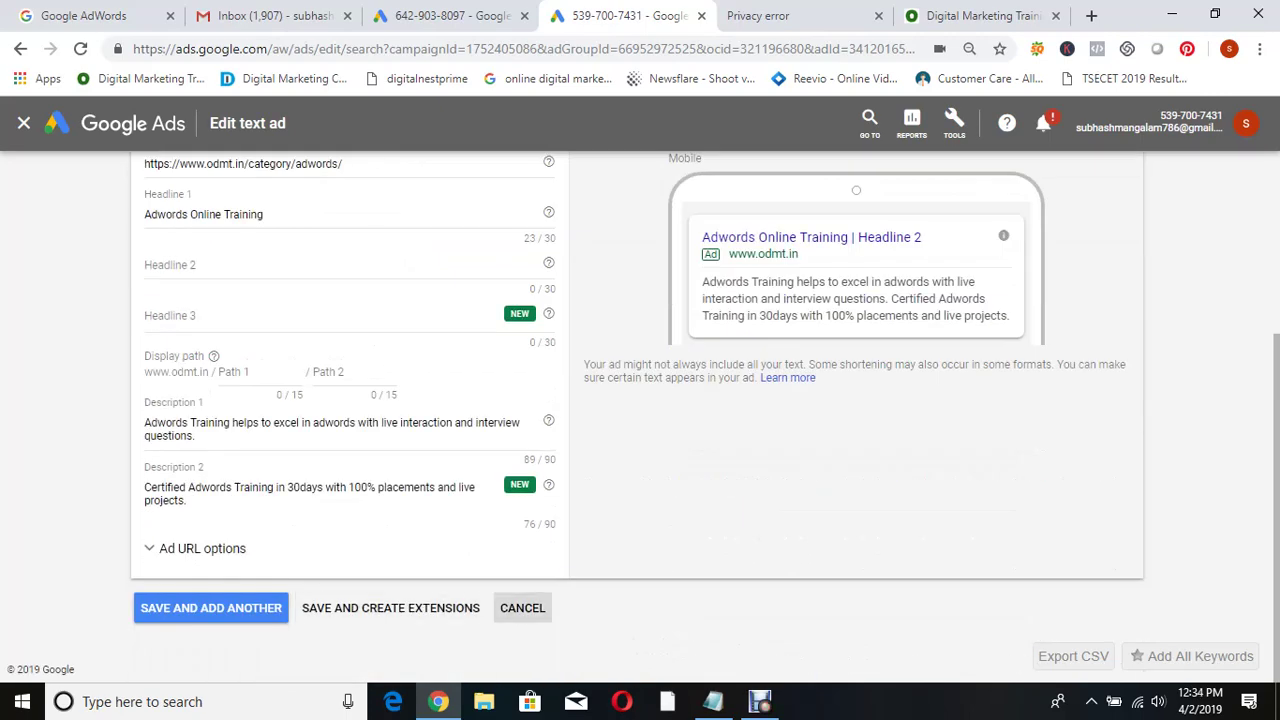
left_click(522, 607)
left_click(795, 435)
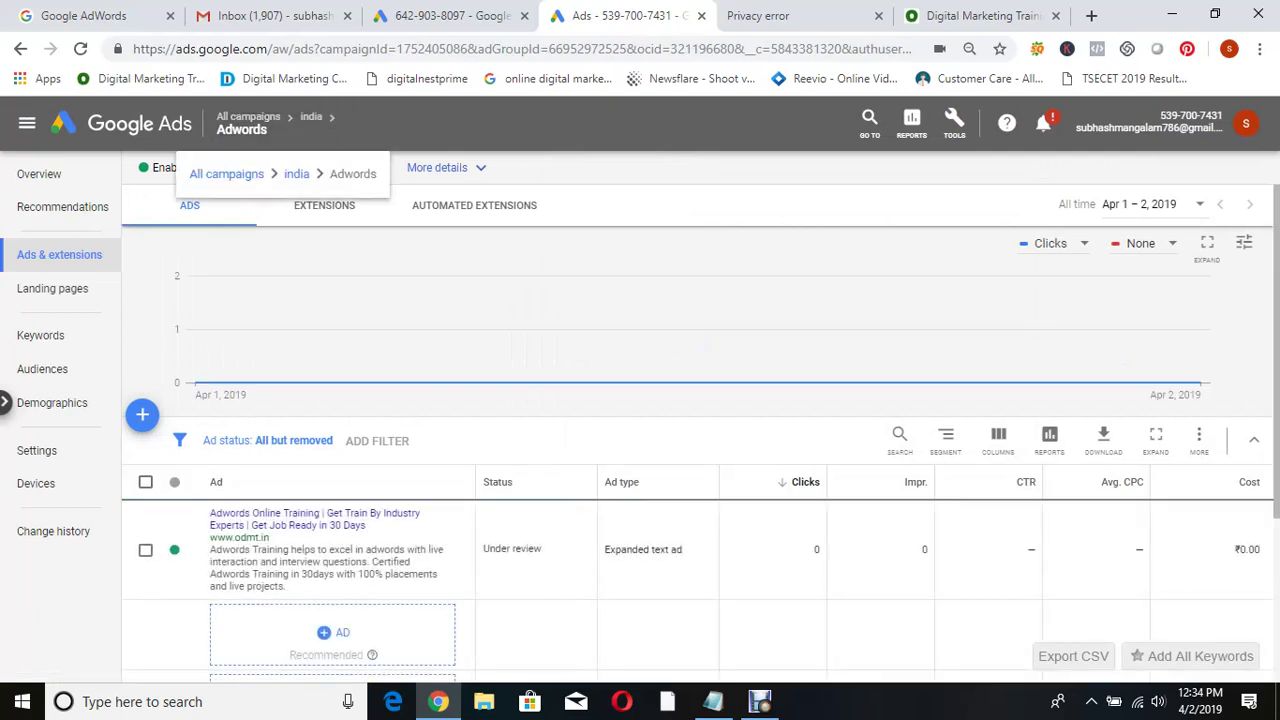
- Open the search keywords of the google analytics ad group in the india campaign
left_click(233, 171)
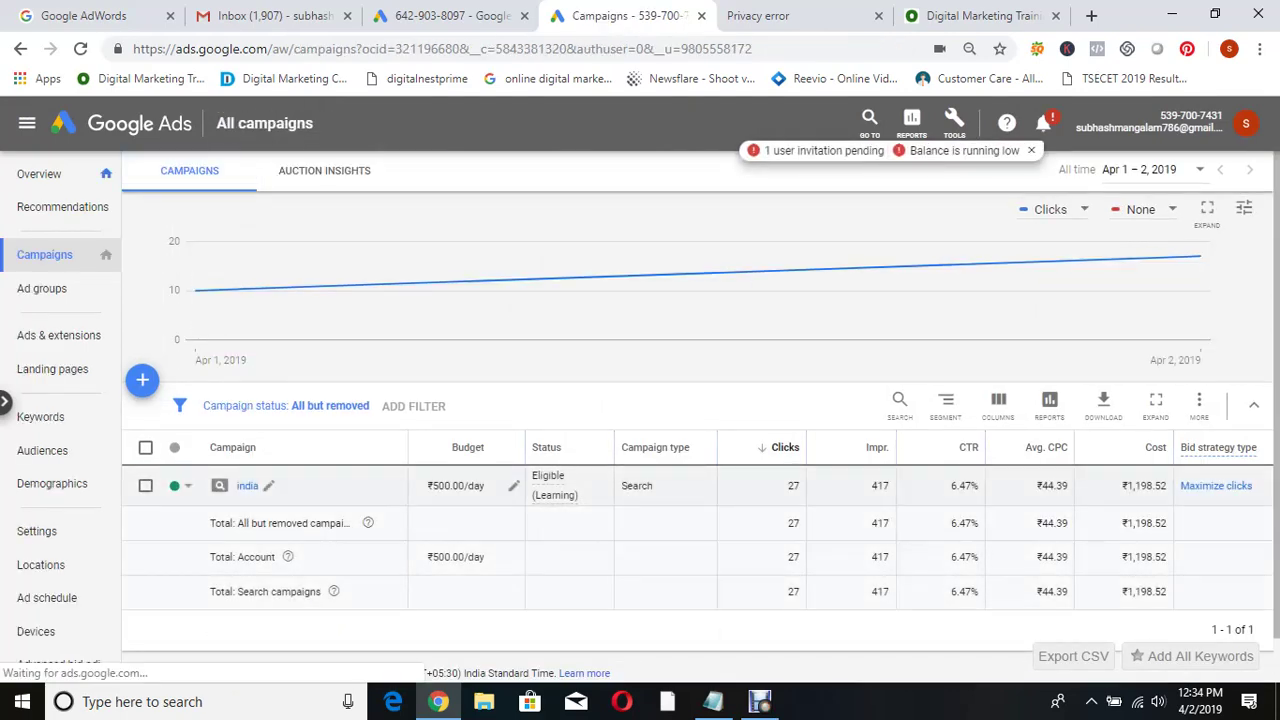
left_click(247, 485)
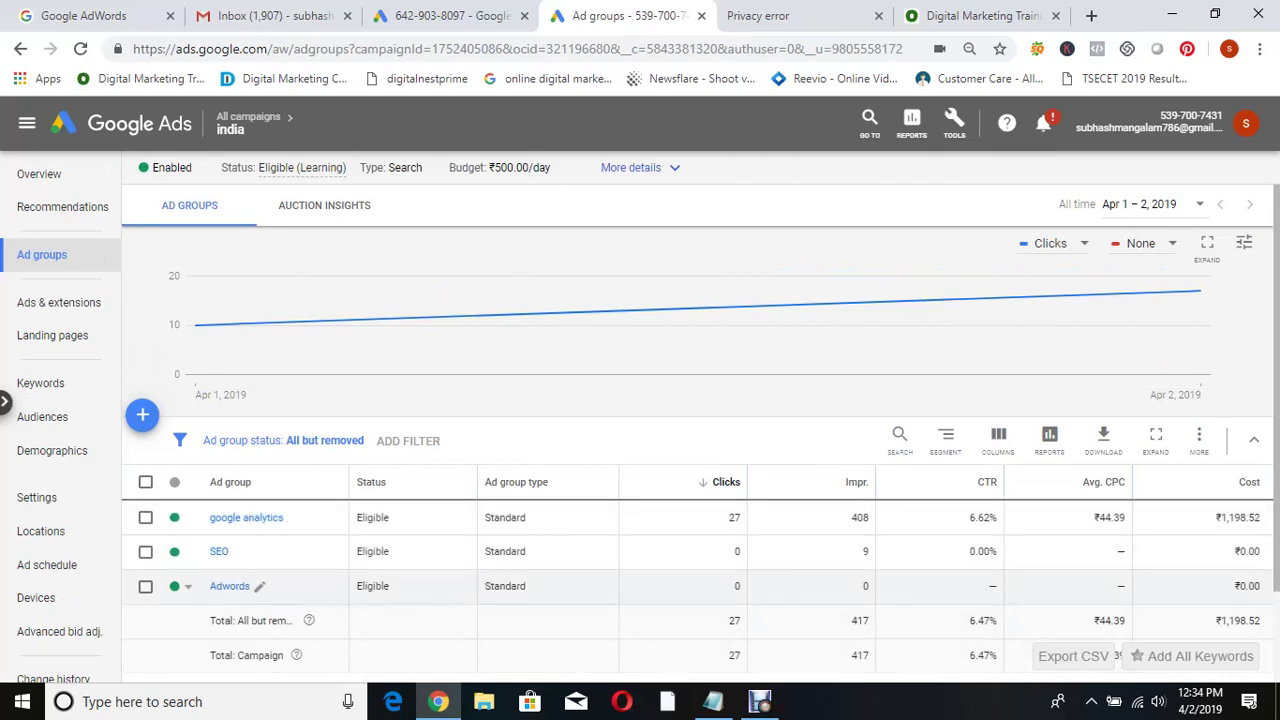
left_click(246, 517)
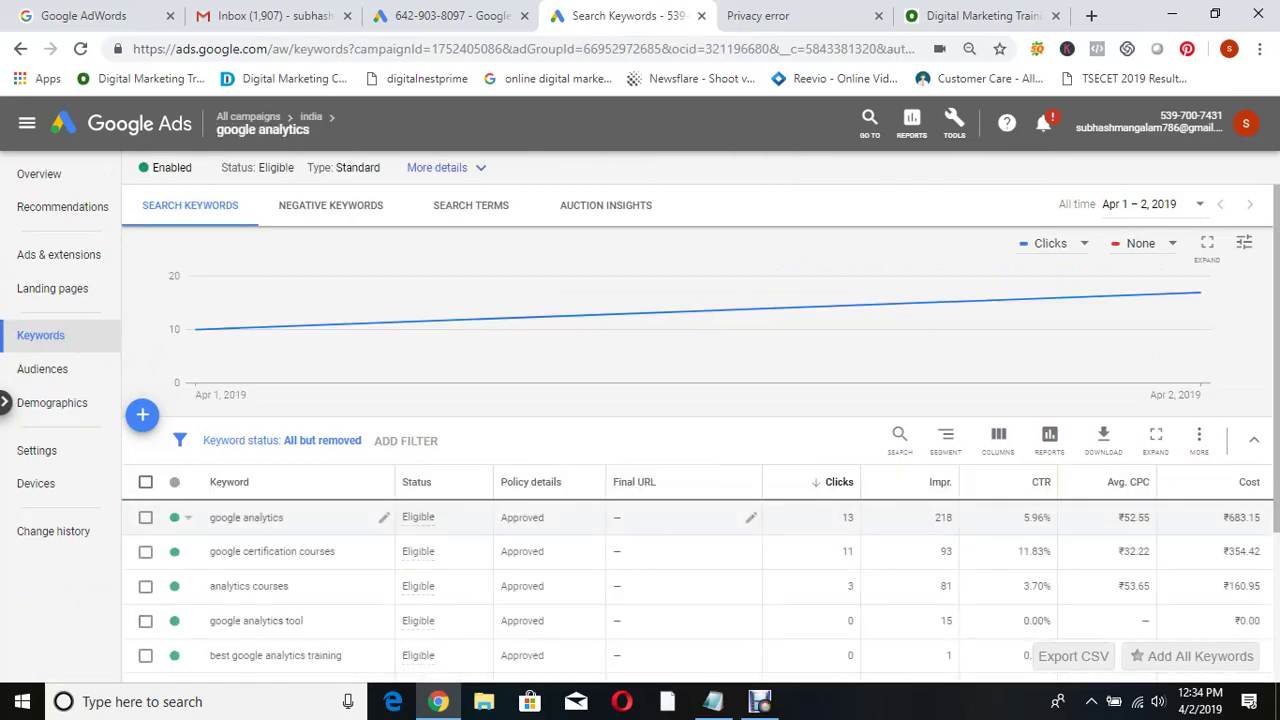
scroll(640, 348, "down", 2)
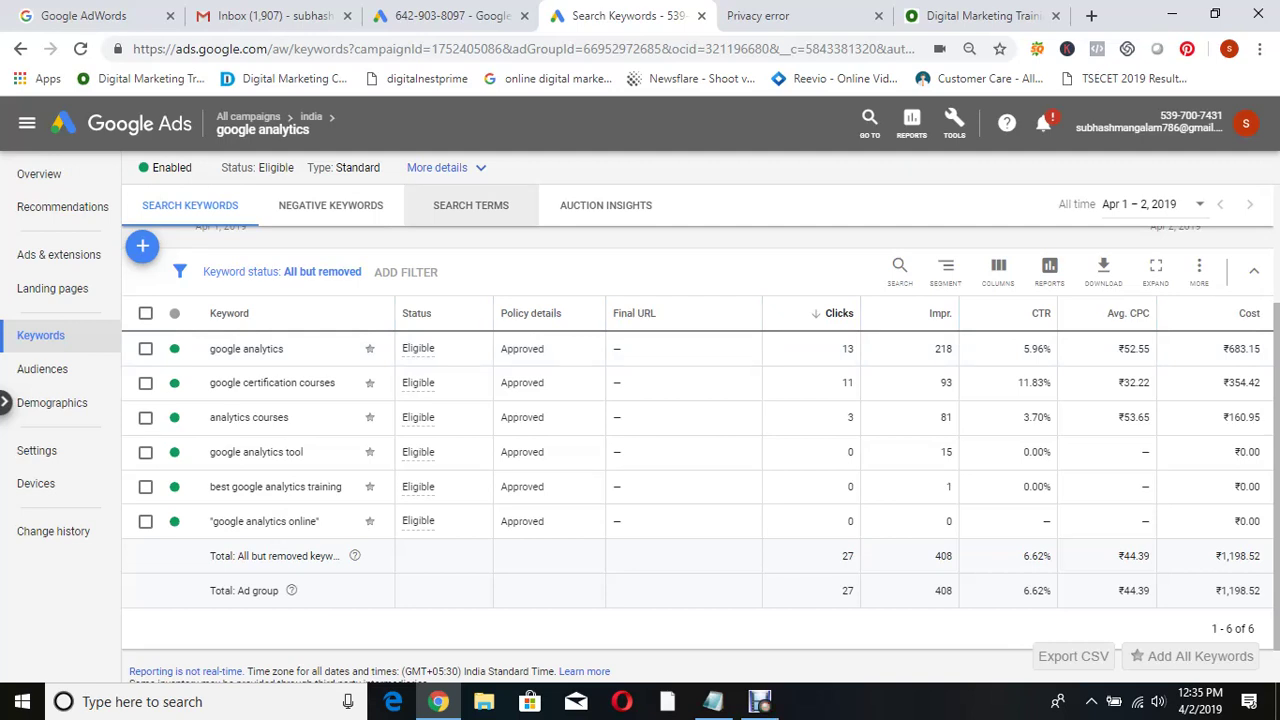
- Examine the full list of search terms for the google analytics ad group
left_click(470, 205)
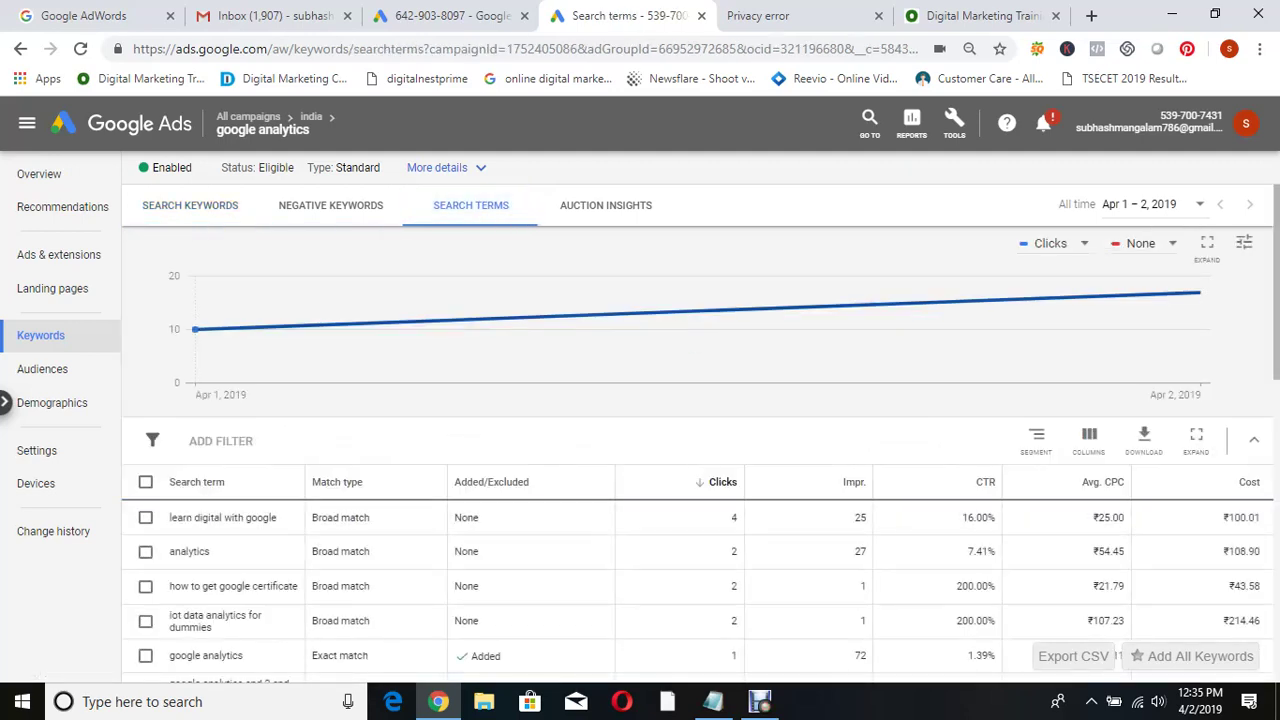
scroll(640, 433, "down", 1)
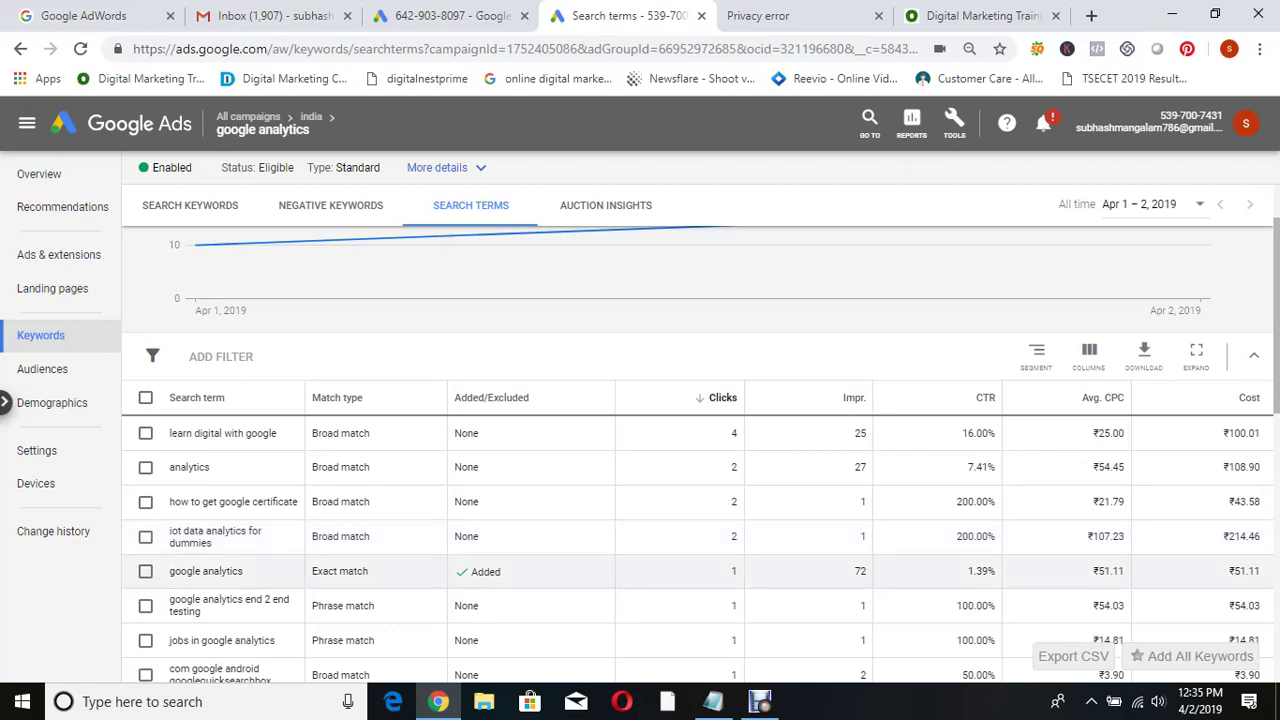
scroll(640, 505, "down", 1)
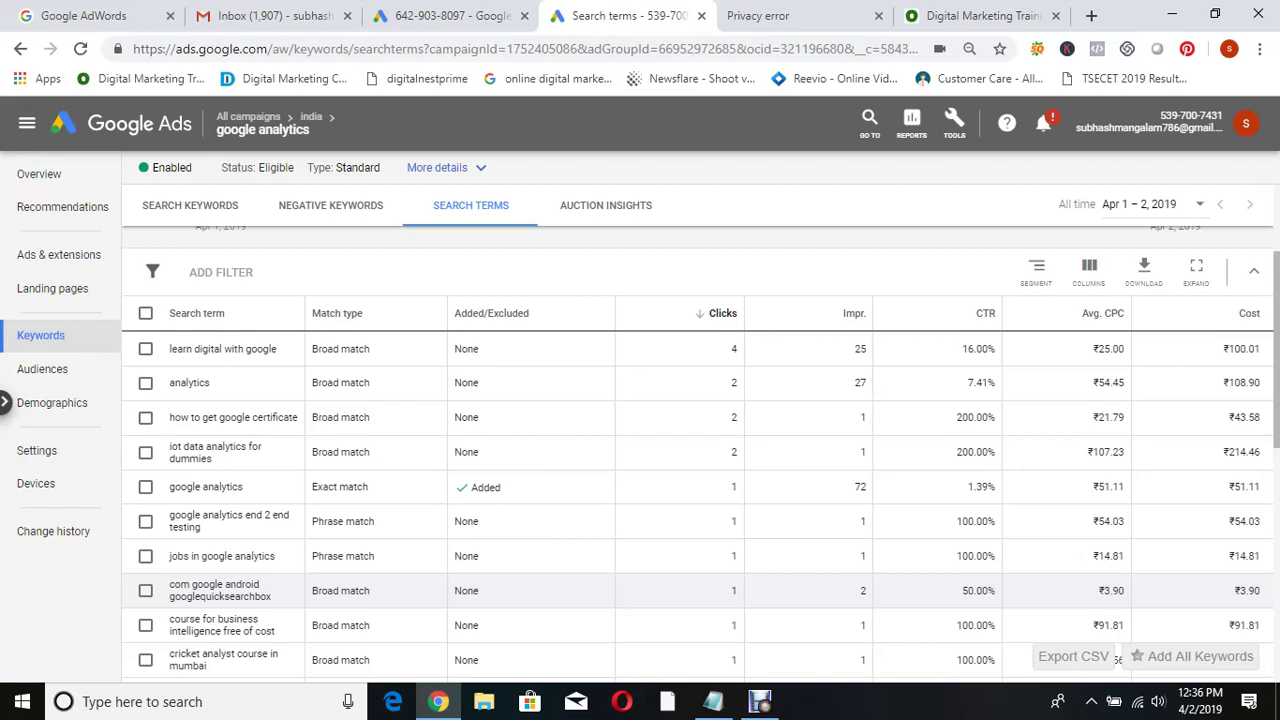
scroll(700, 560, "down", 2)
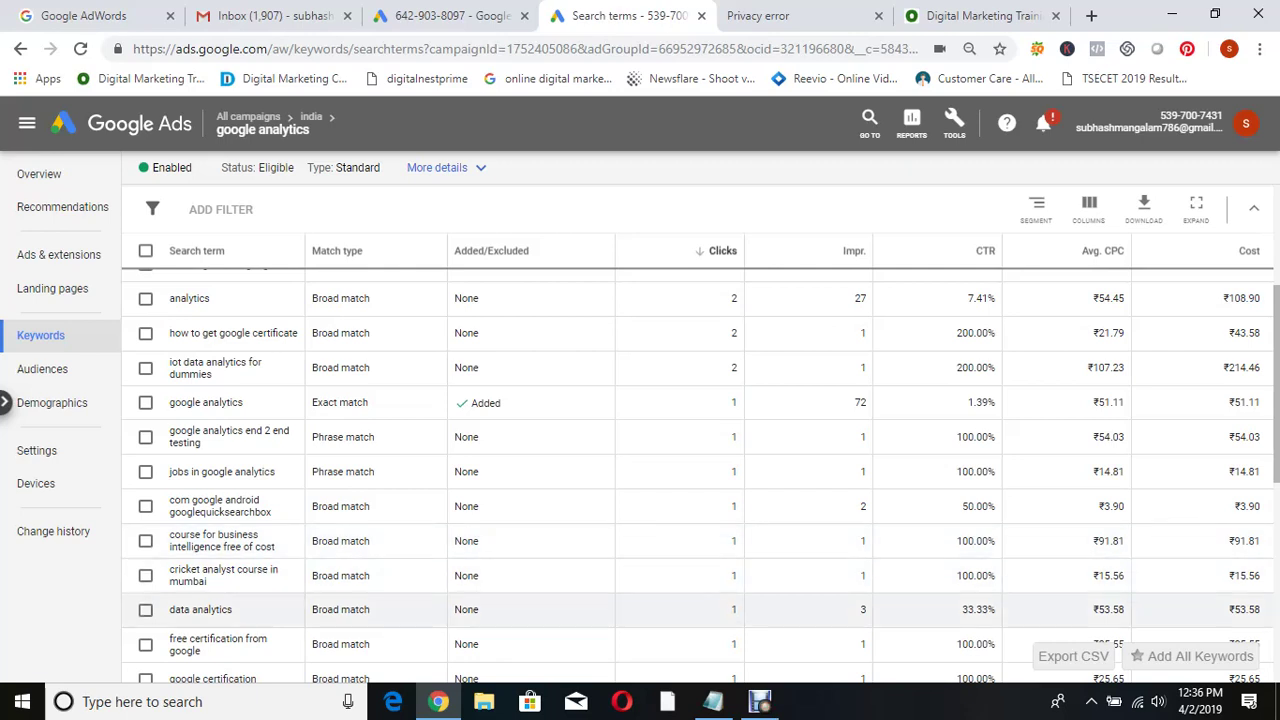
scroll(700, 476, "down", 3)
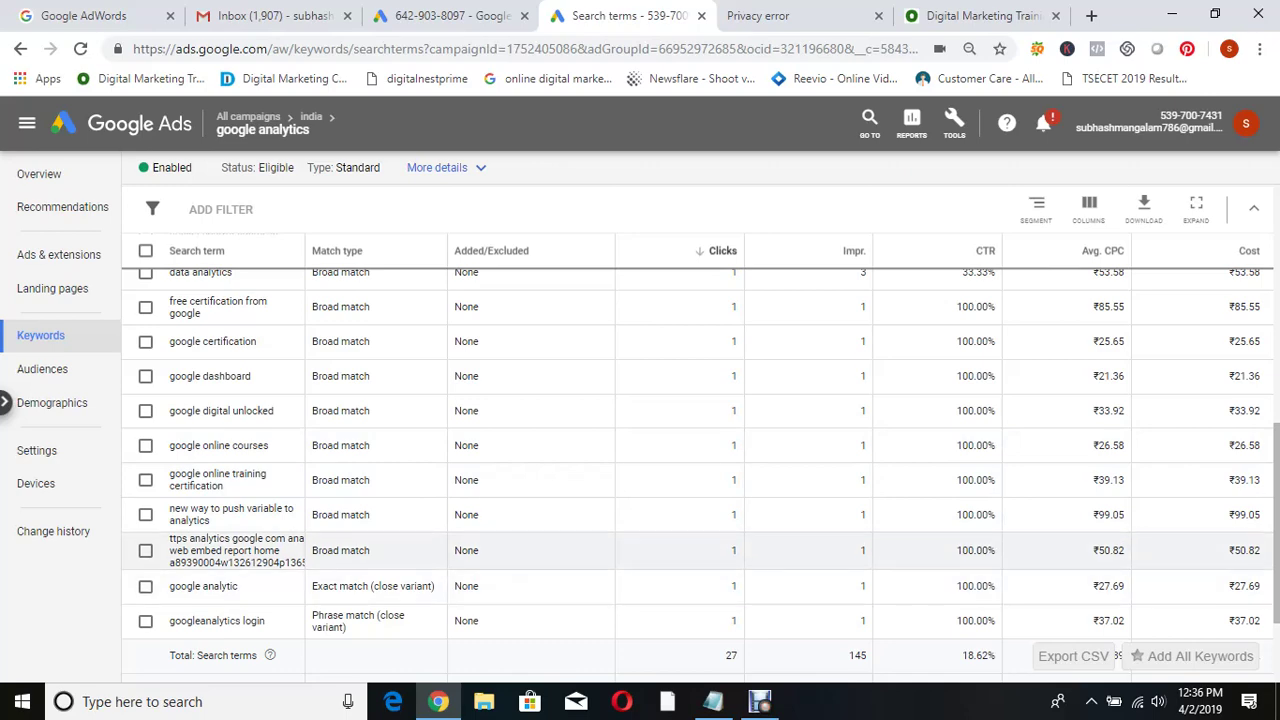
scroll(698, 460, "up", 1)
scroll(698, 460, "up", 5)
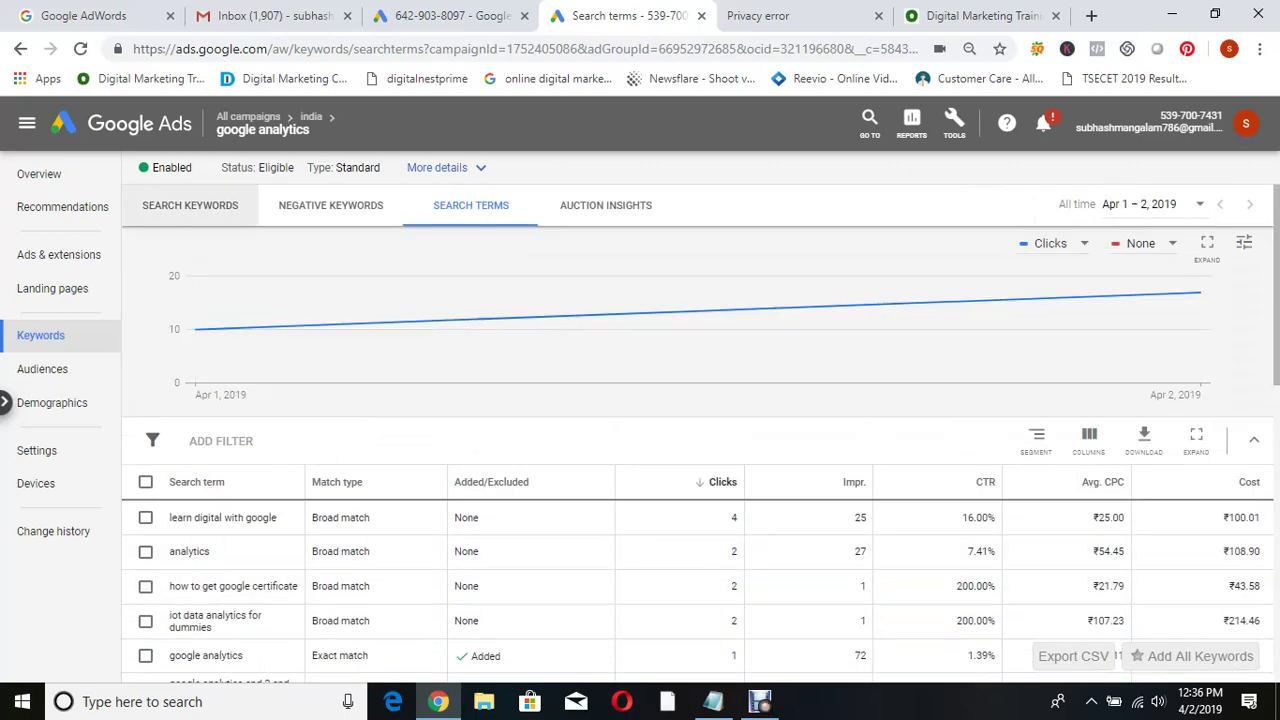
- Change the phrase-match keyword "google analytics online" to "google analytics online training" and save it
scroll(698, 460, "down", 1)
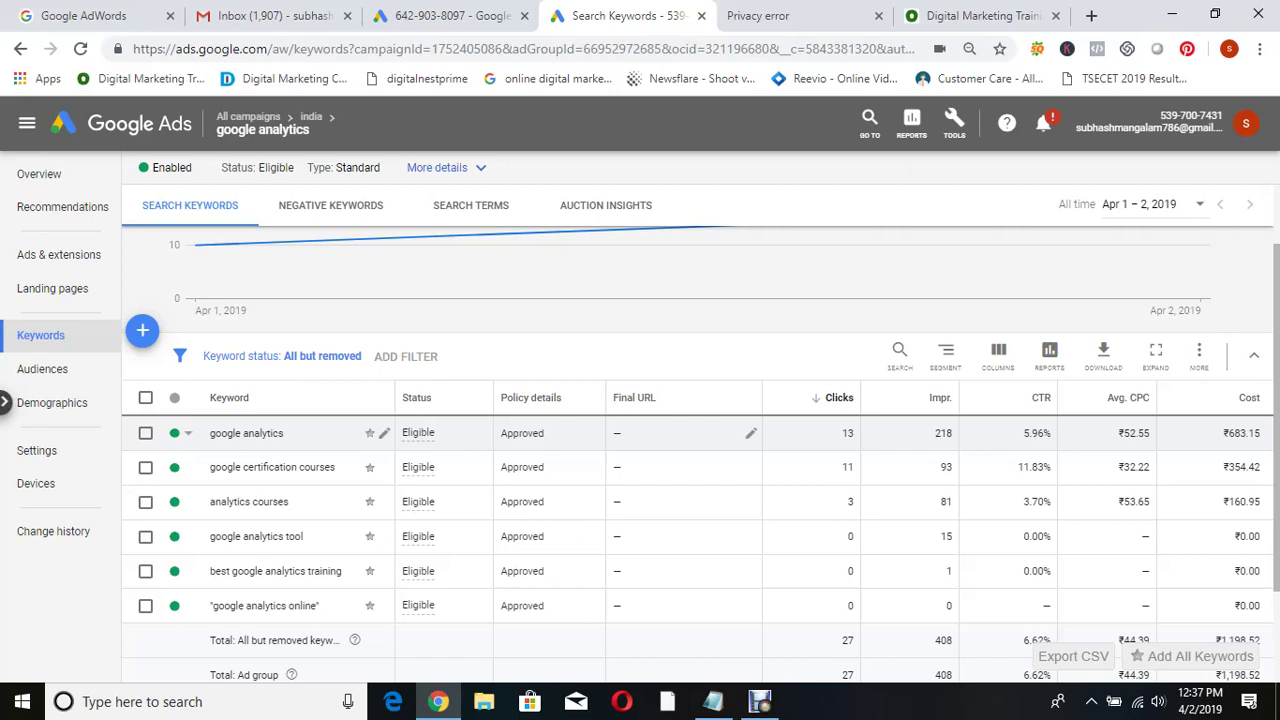
scroll(420, 450, "down", 1)
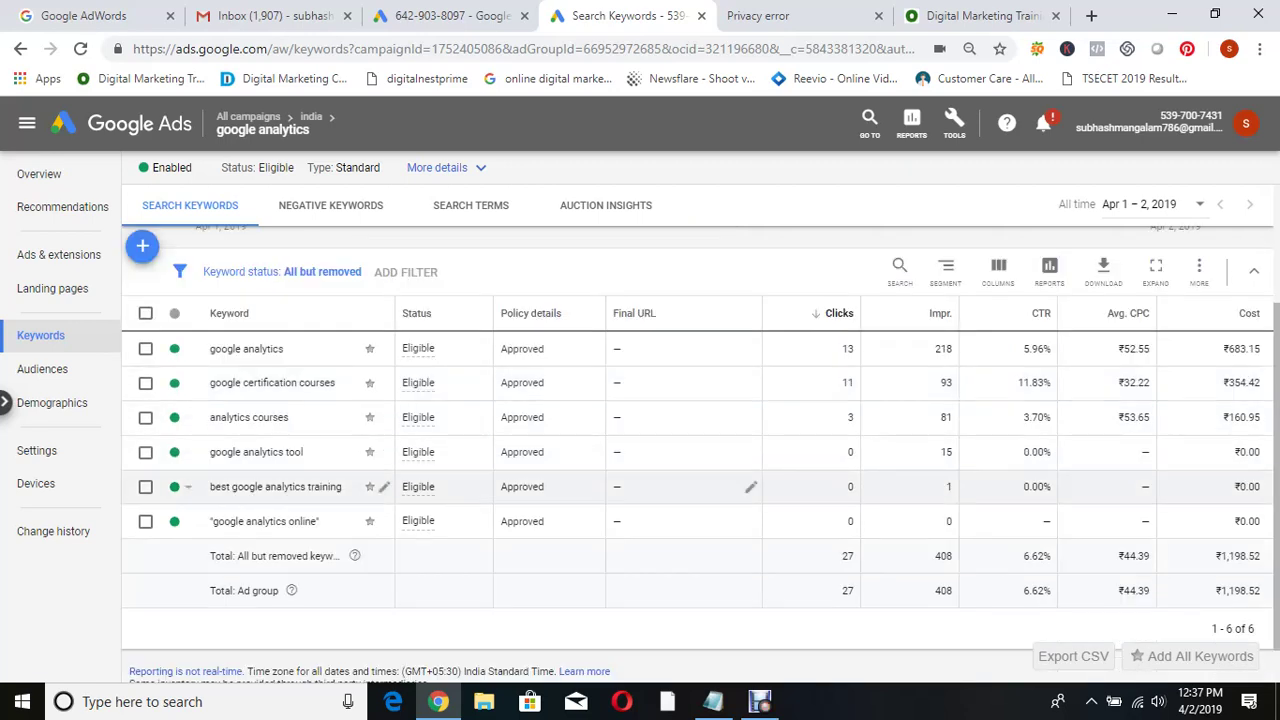
scroll(420, 455, "up", 1)
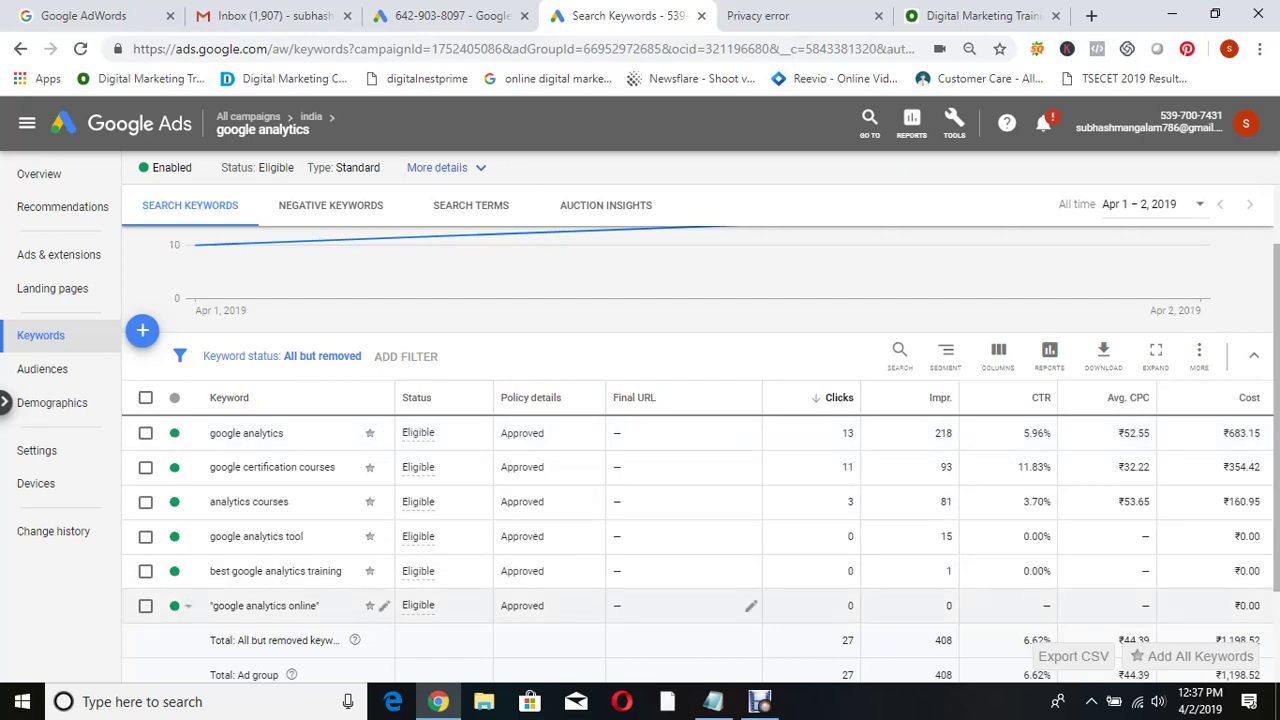
left_click(384, 605)
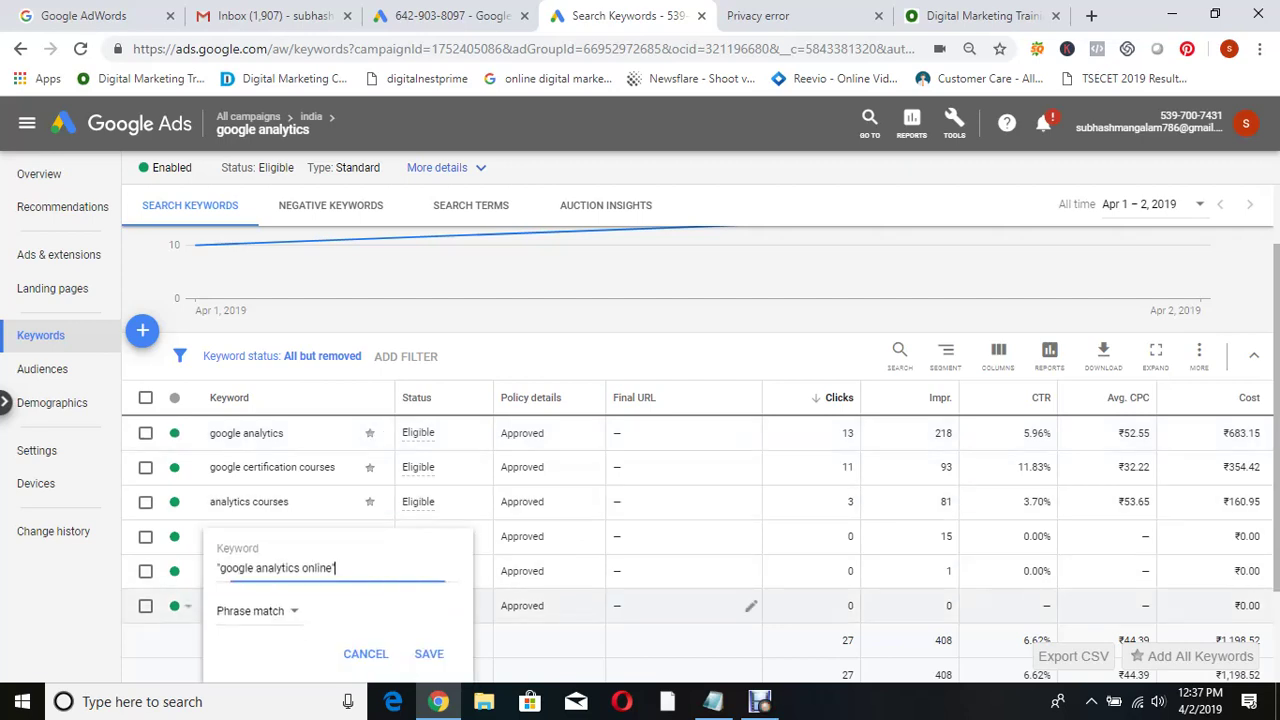
key("BackSpace")
type("trainnin")
key("BackSpace")
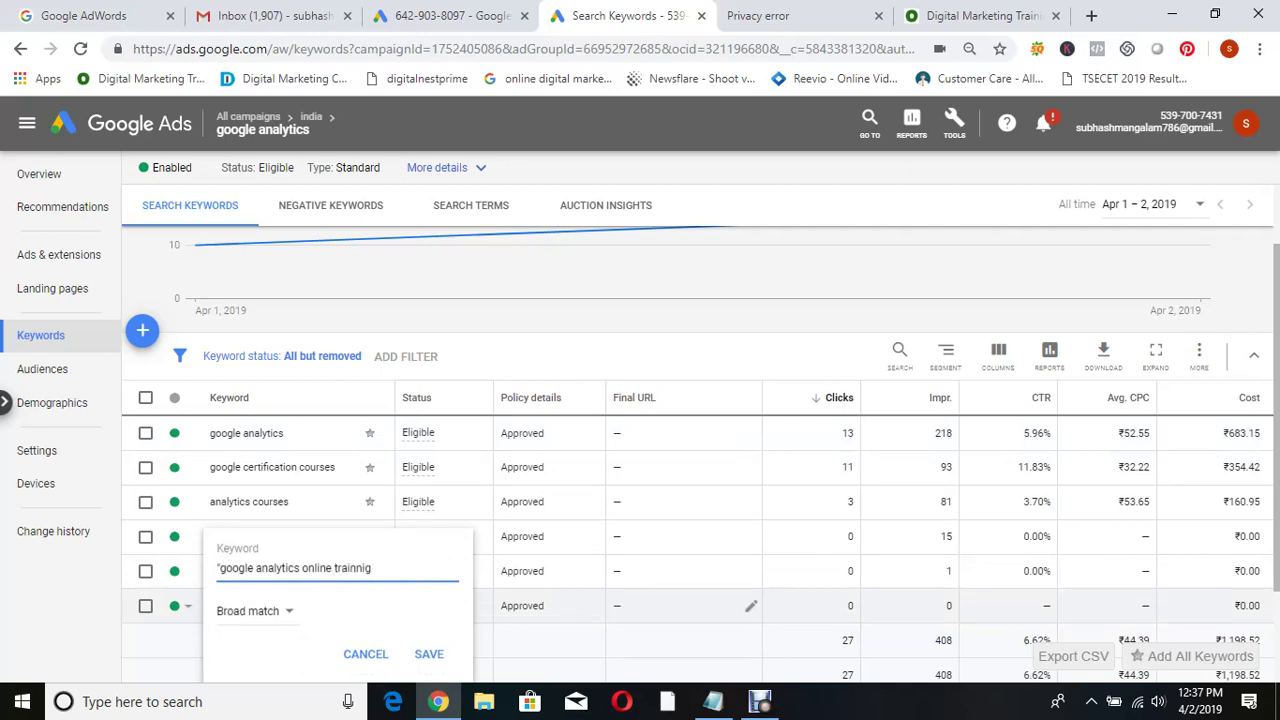
key("BackSpace")
type("ing\"")
left_click(428, 654)
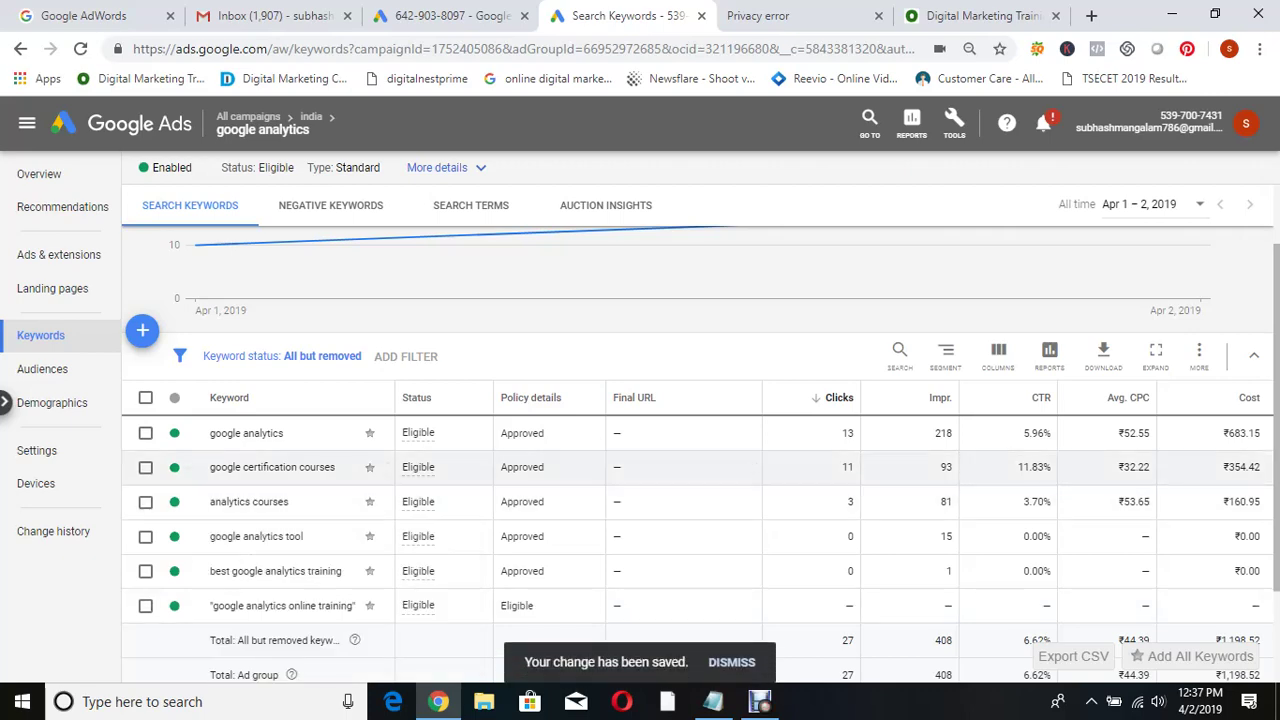
- Permanently remove every keyword of the google analytics ad group except "google analytics online training"
left_click(145, 397)
left_click(145, 605)
left_click(240, 356)
left_click(206, 496)
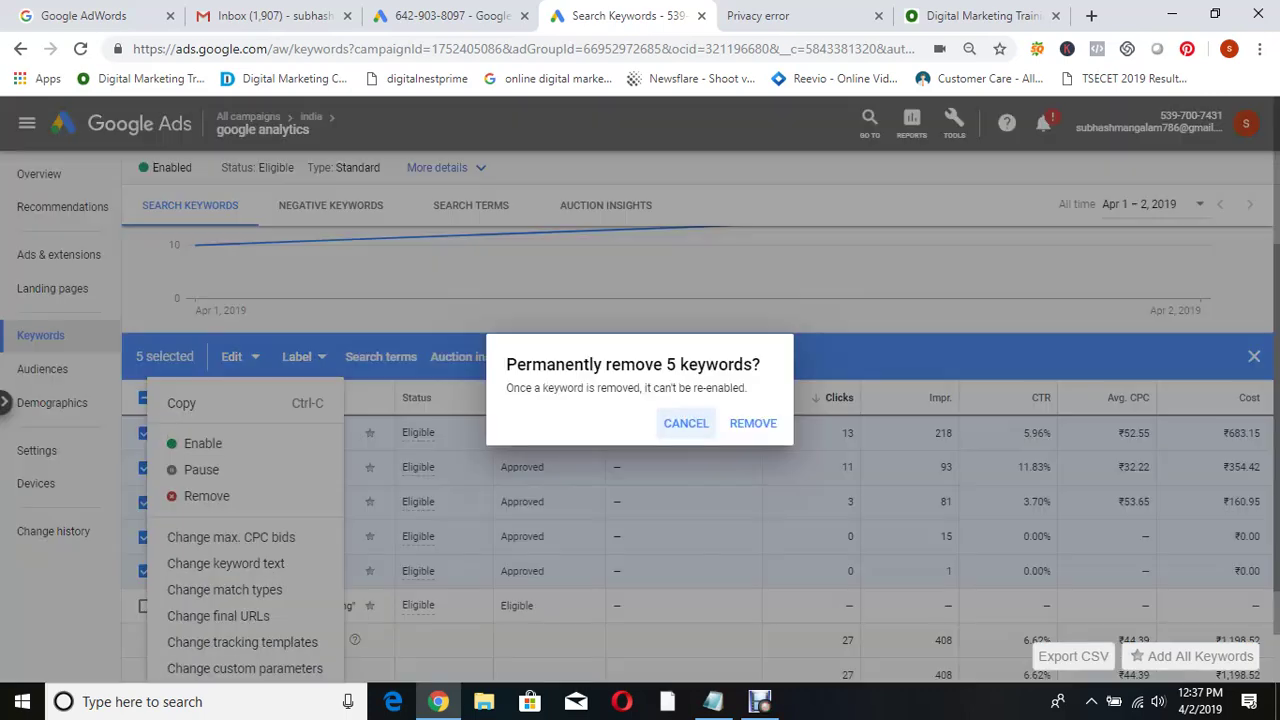
left_click(753, 423)
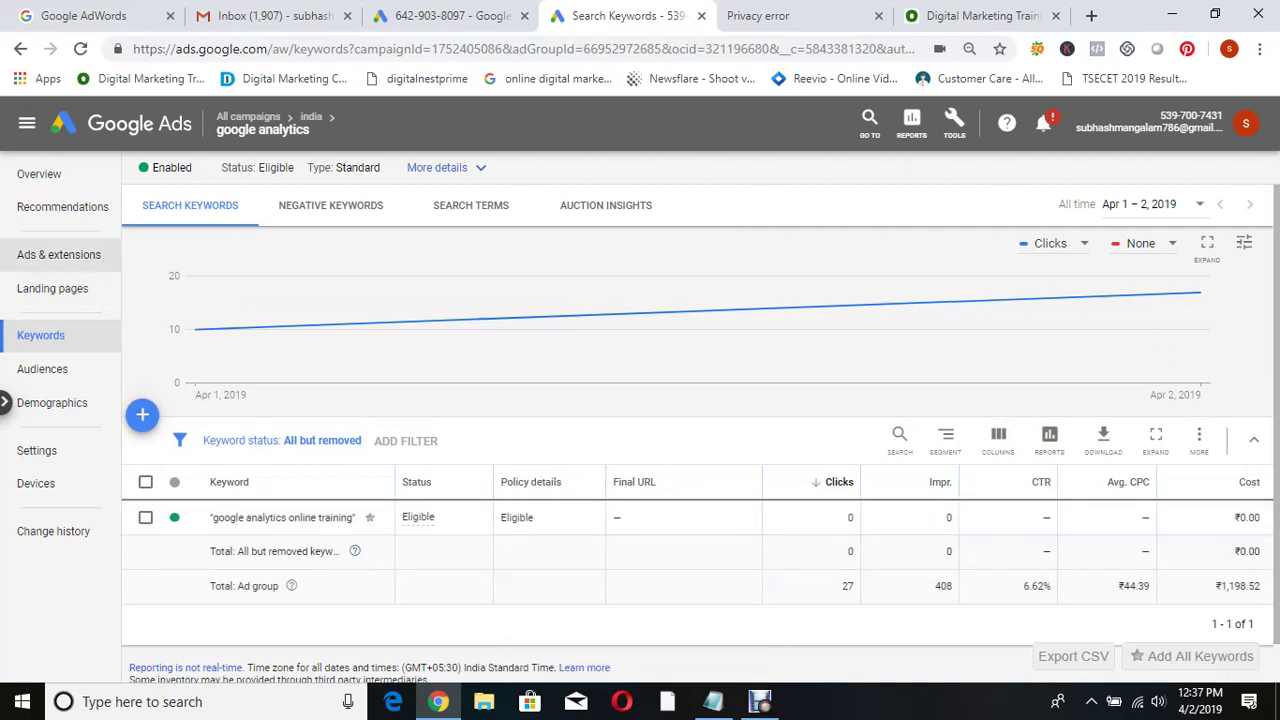
- Check the approval status of the google analytics ad group's ad, and return to the overview of all campaigns
left_click(59, 254)
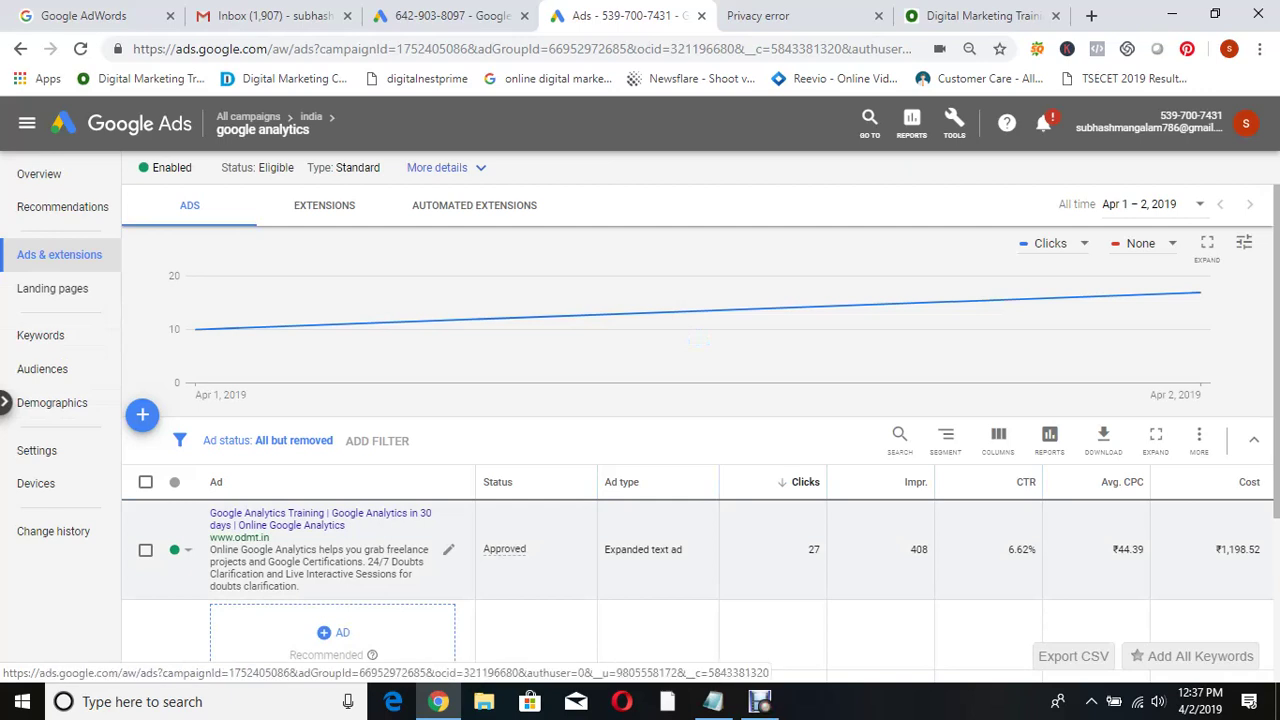
mouse_move(504, 548)
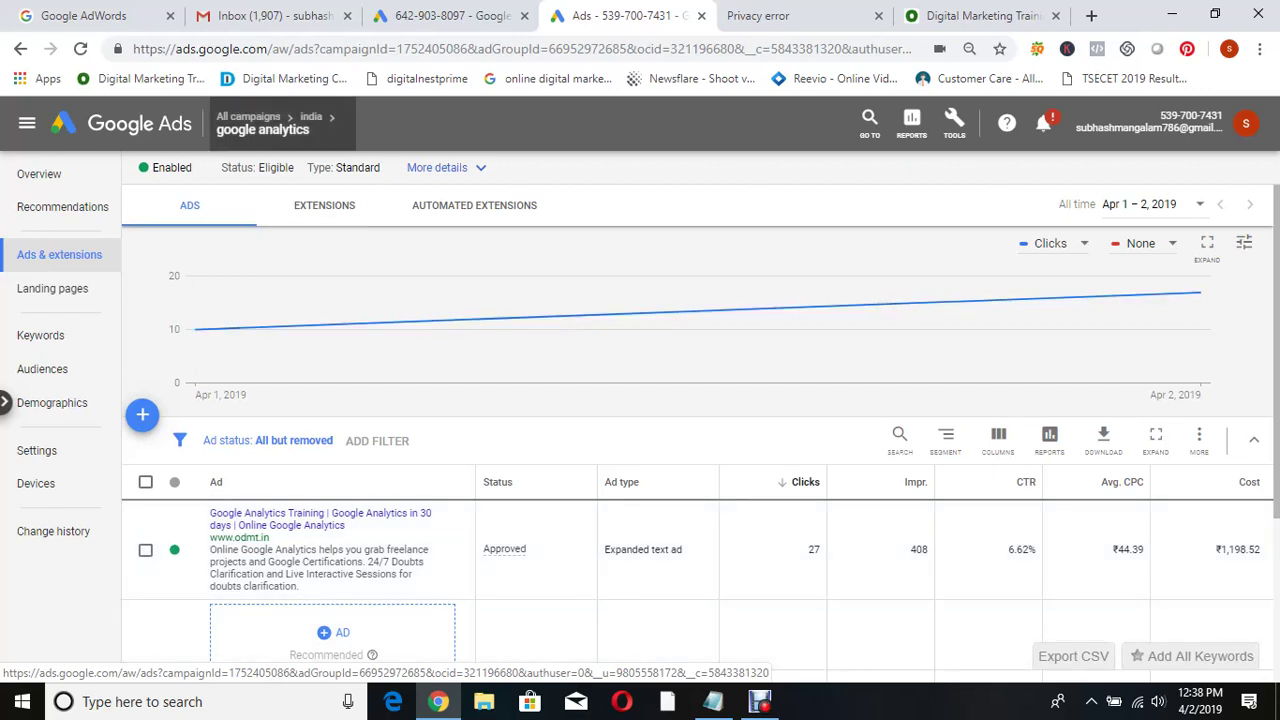
left_click(207, 173)
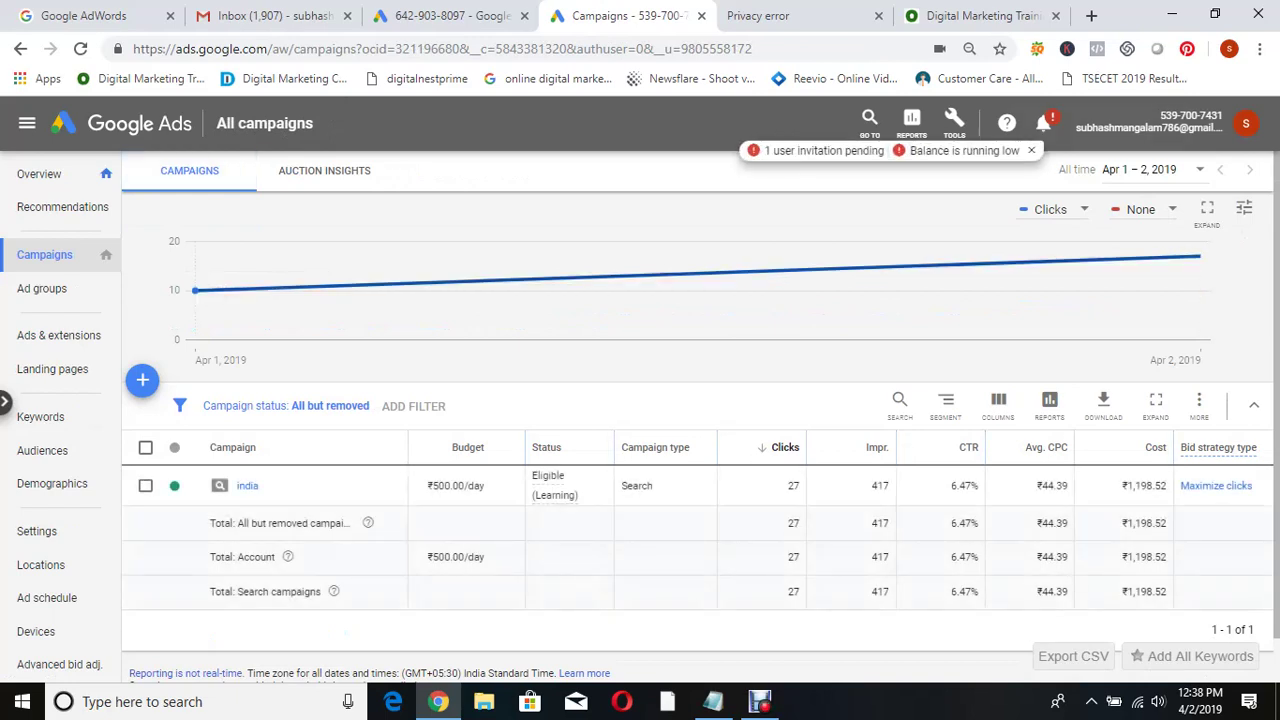
- Check the status of the remaining keyword in the india campaign's SEO ad group
left_click(247, 485)
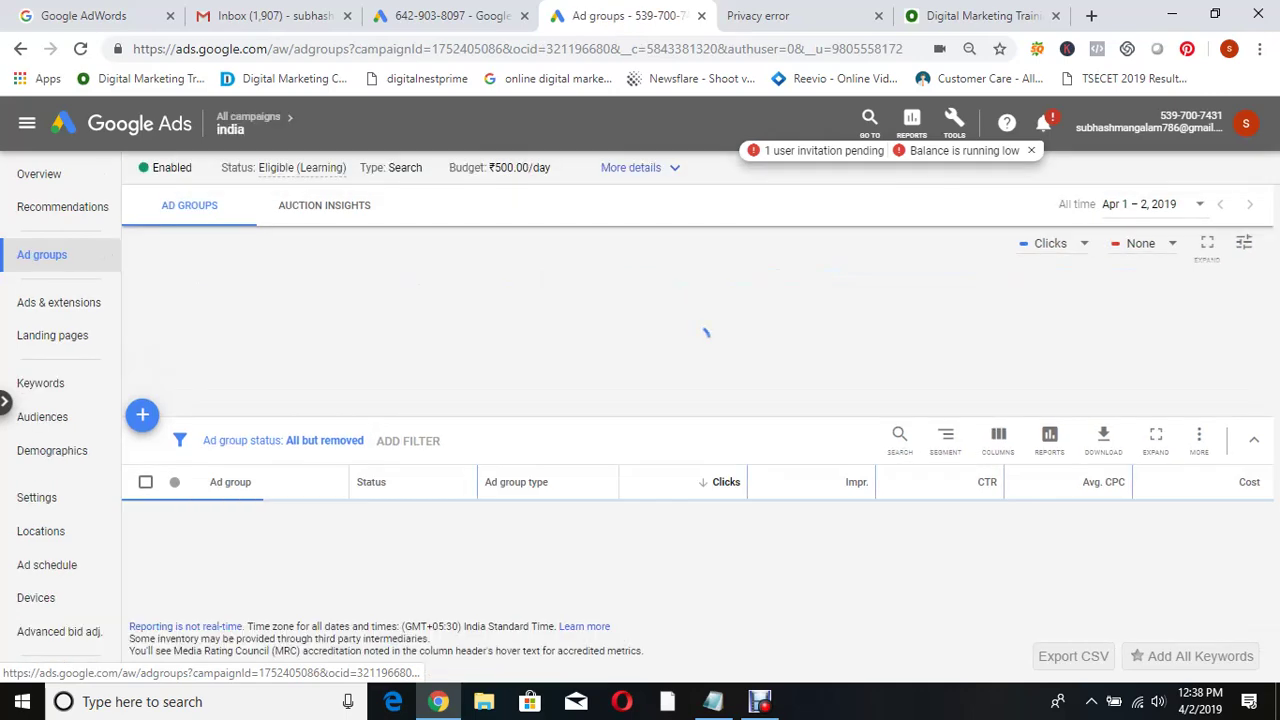
left_click(219, 467)
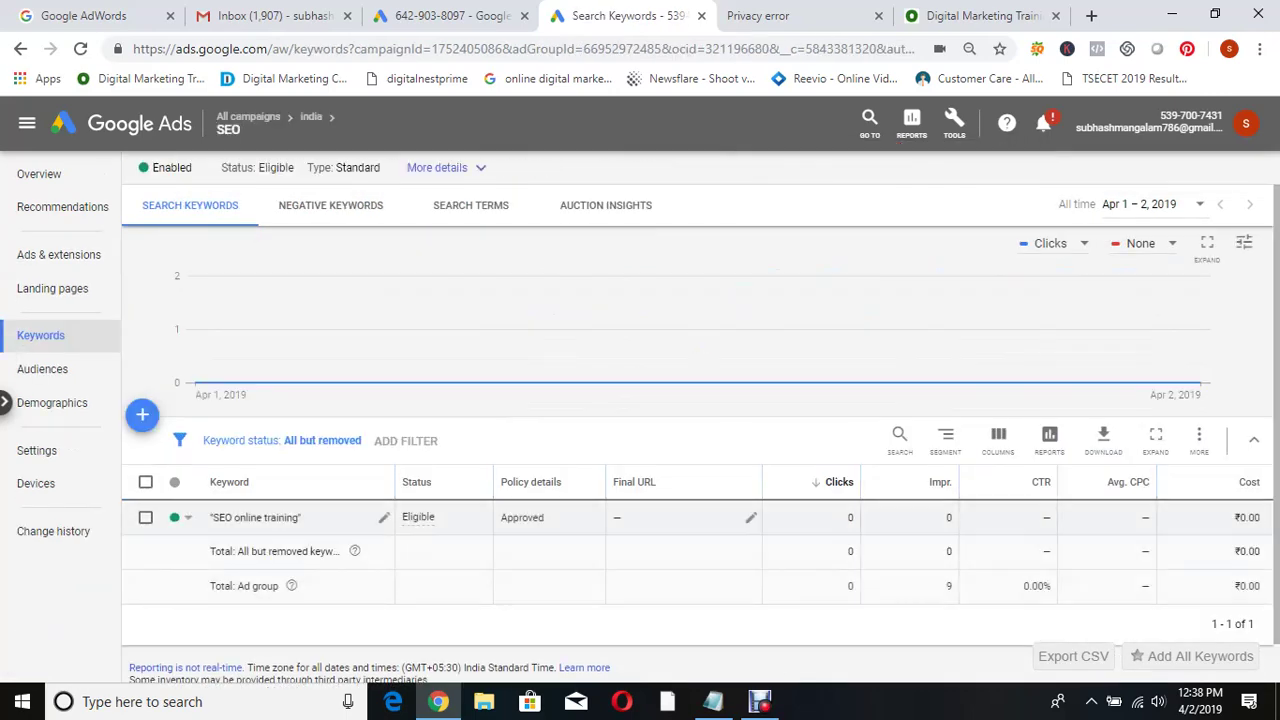
mouse_move(418, 517)
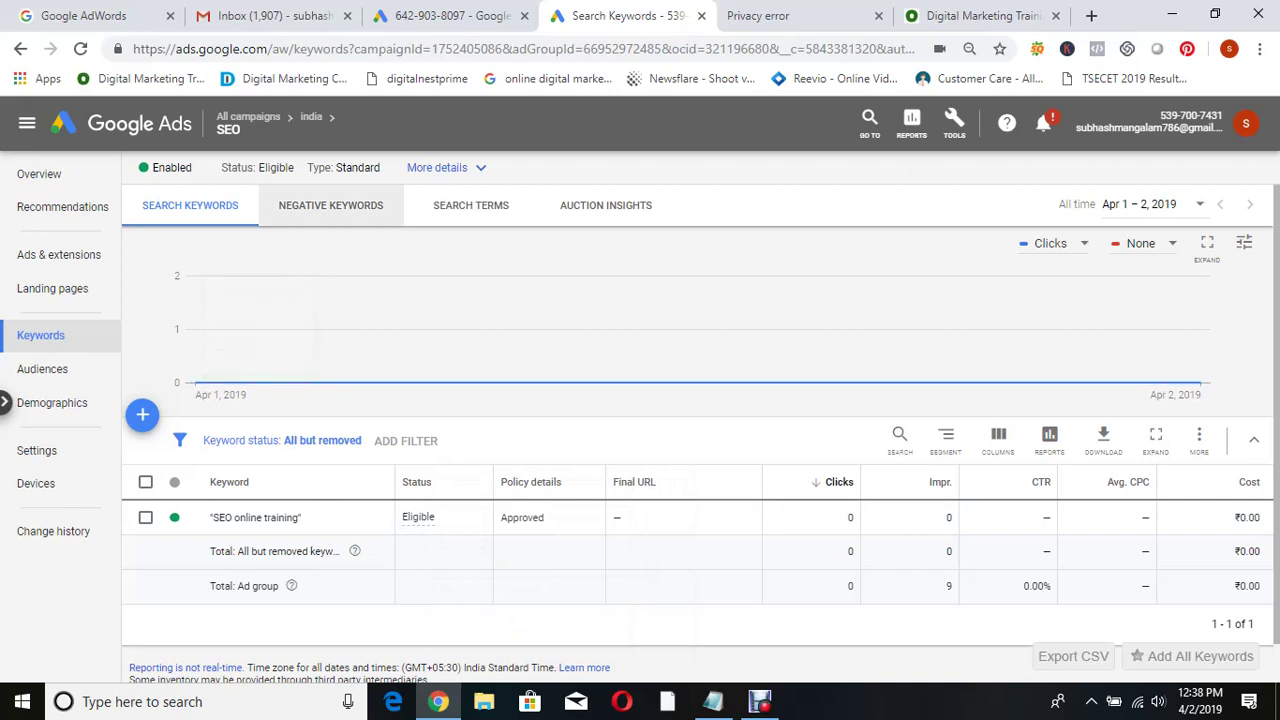
- Review the SEO ad group's overview for the date range This week (Sun – Today), and return to all campaigns
left_click(39, 174)
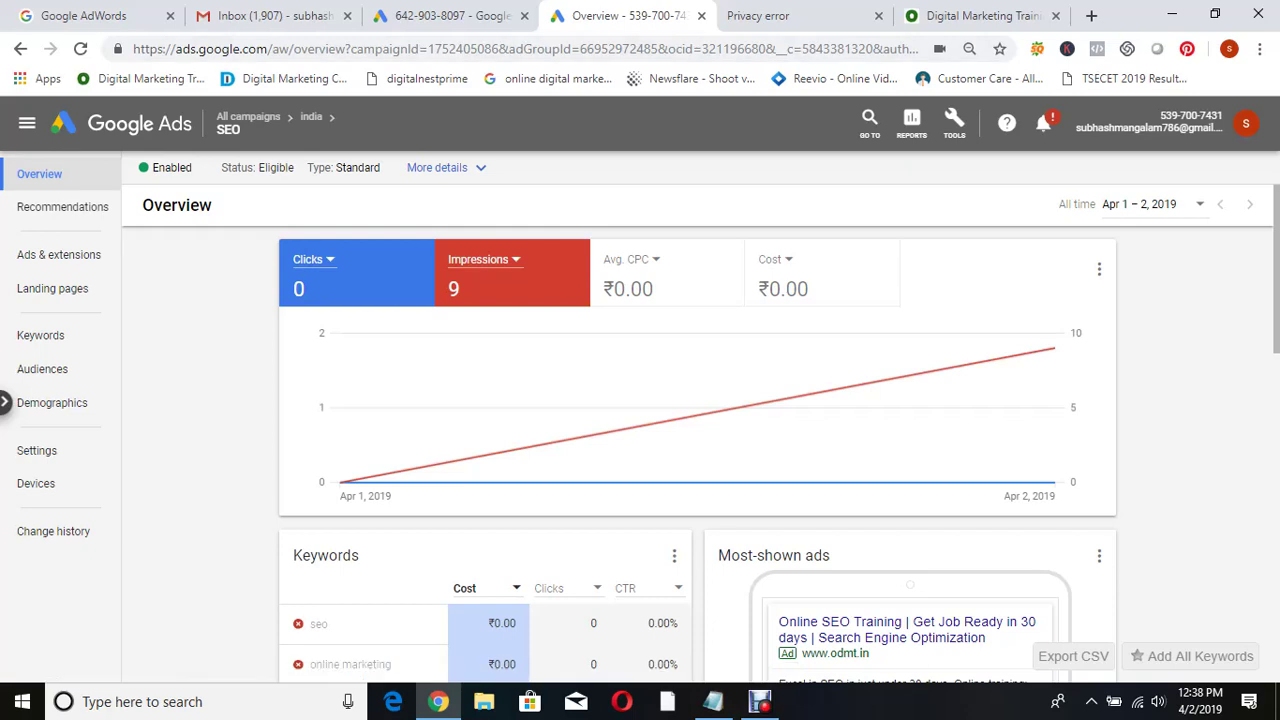
left_click(1150, 204)
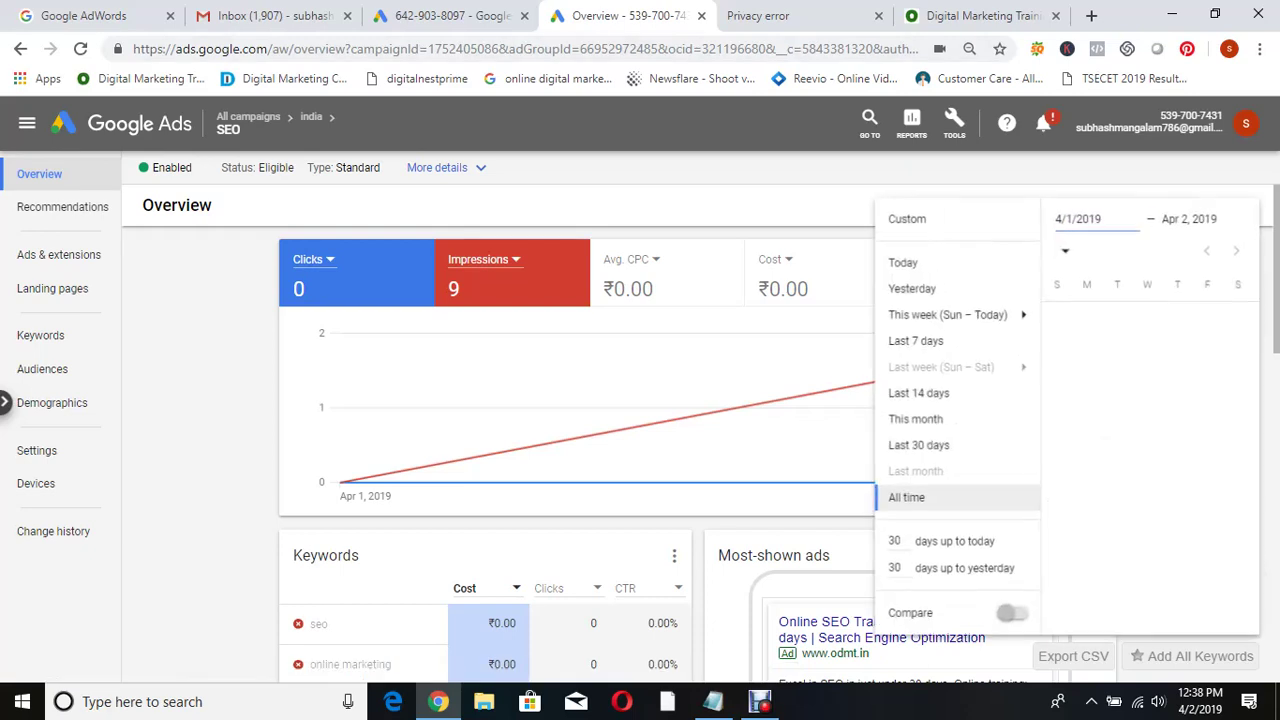
left_click(945, 315)
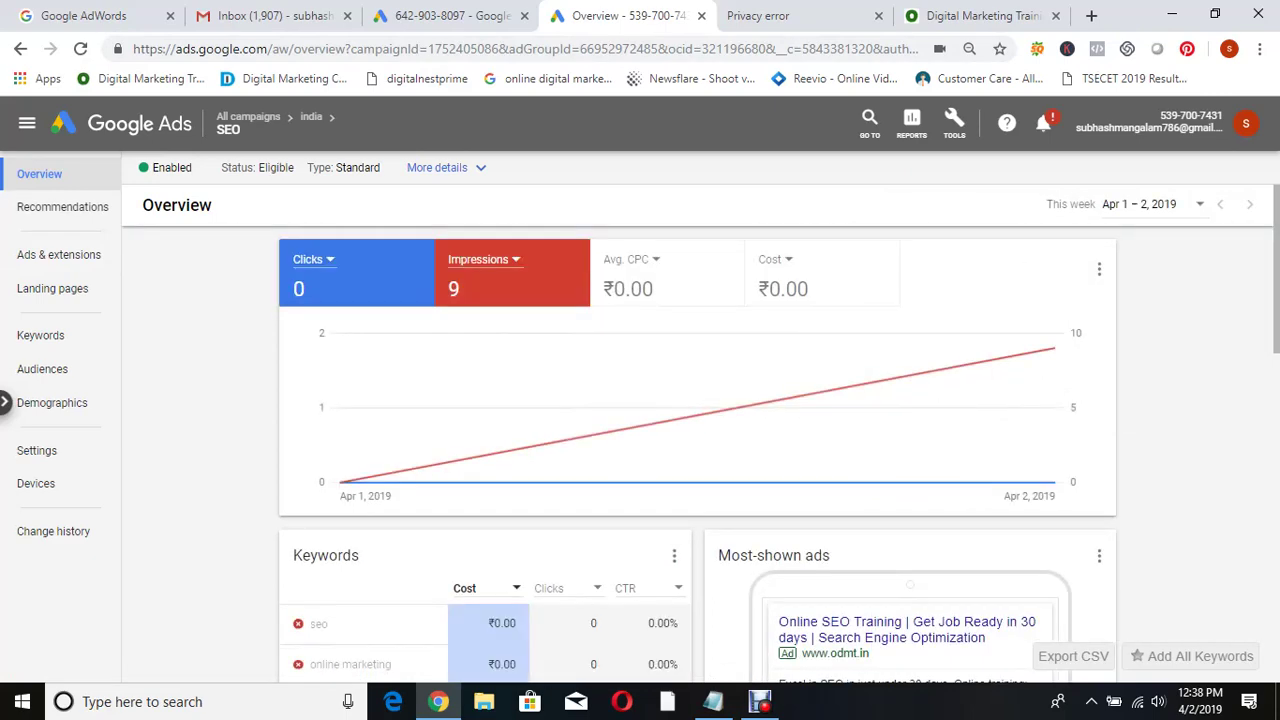
scroll(820, 272, "down", 5)
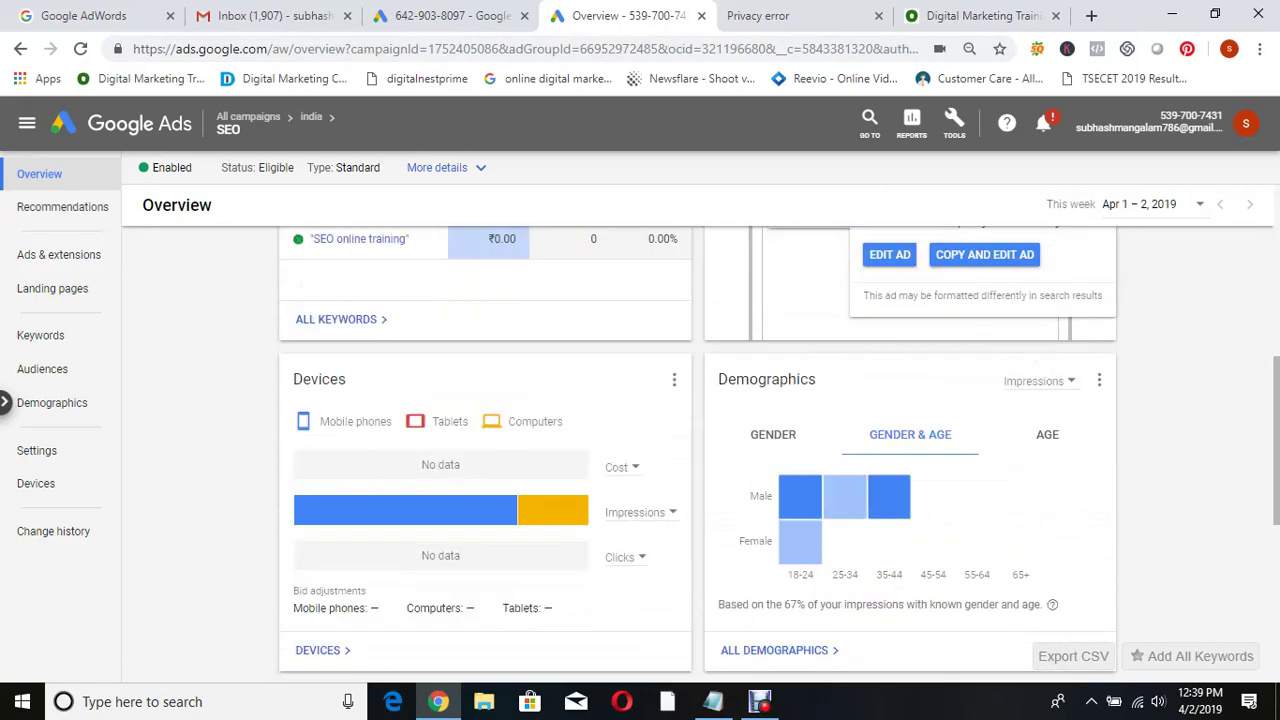
scroll(697, 450, "up", 5)
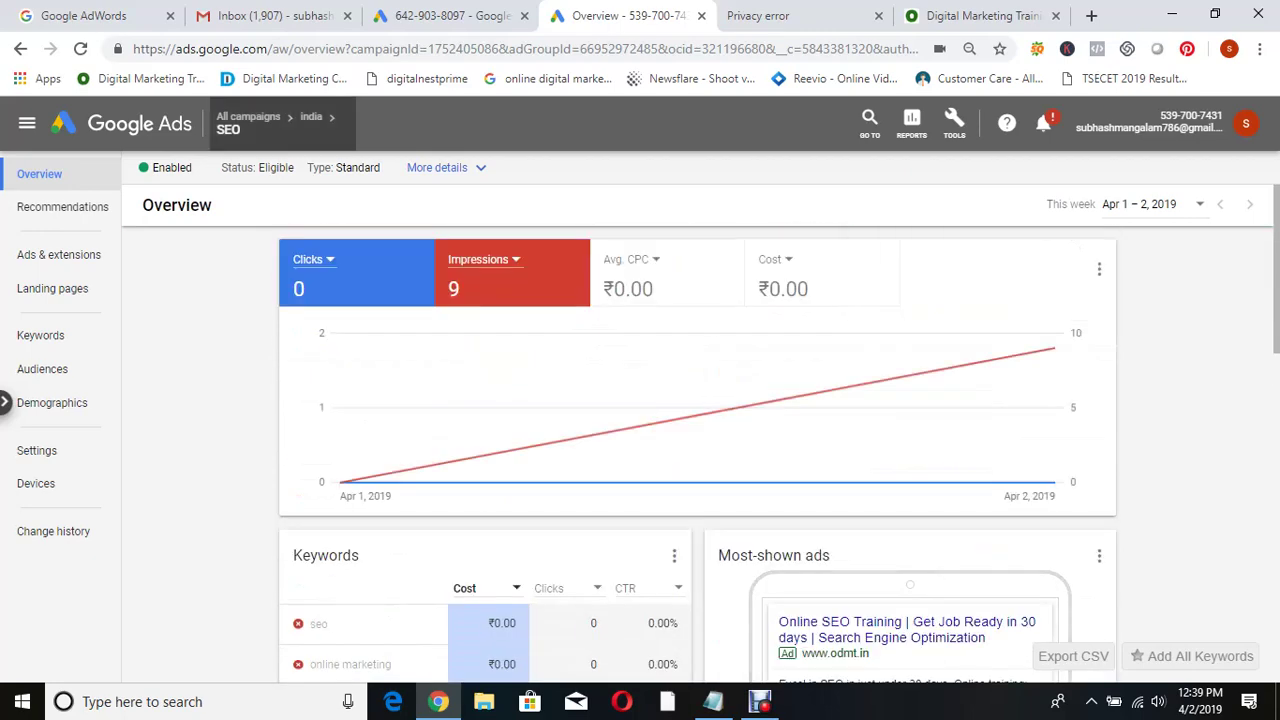
mouse_move(248, 120)
left_click(239, 172)
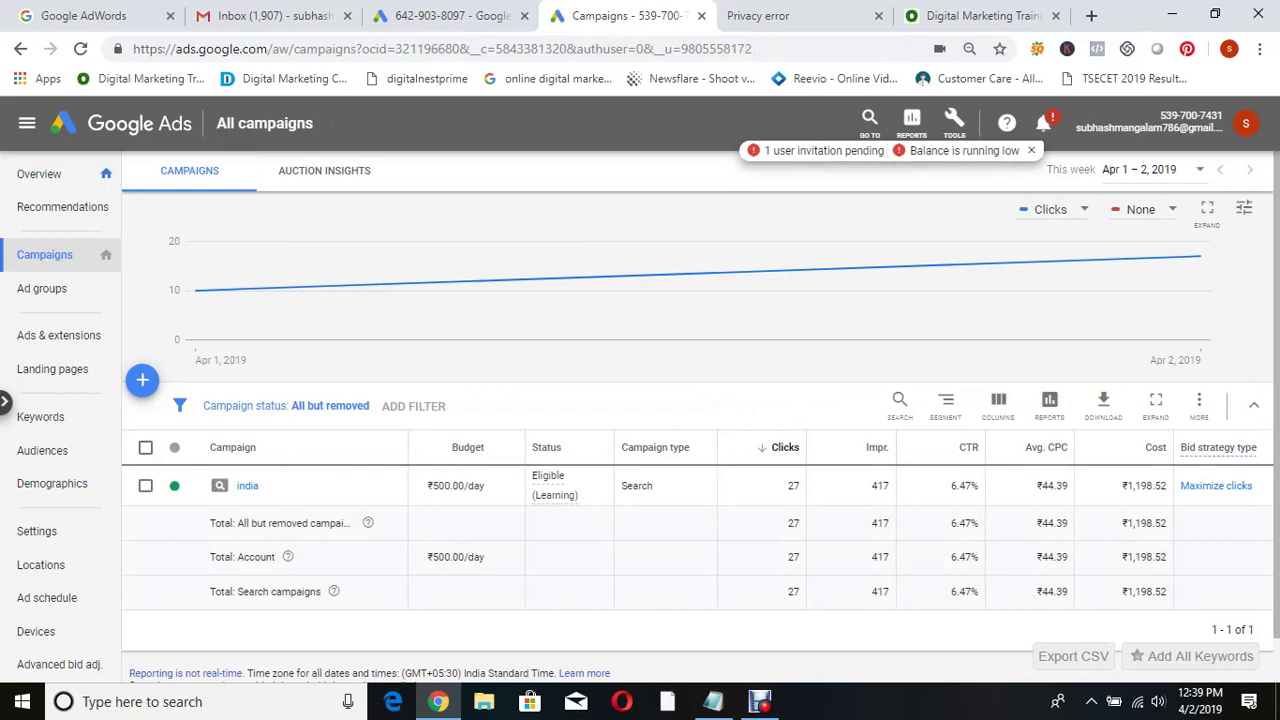
- Examine the overview of all campaigns, covering ad groups, keywords, searches, most-shown ads, devices and demographics
left_click(39, 174)
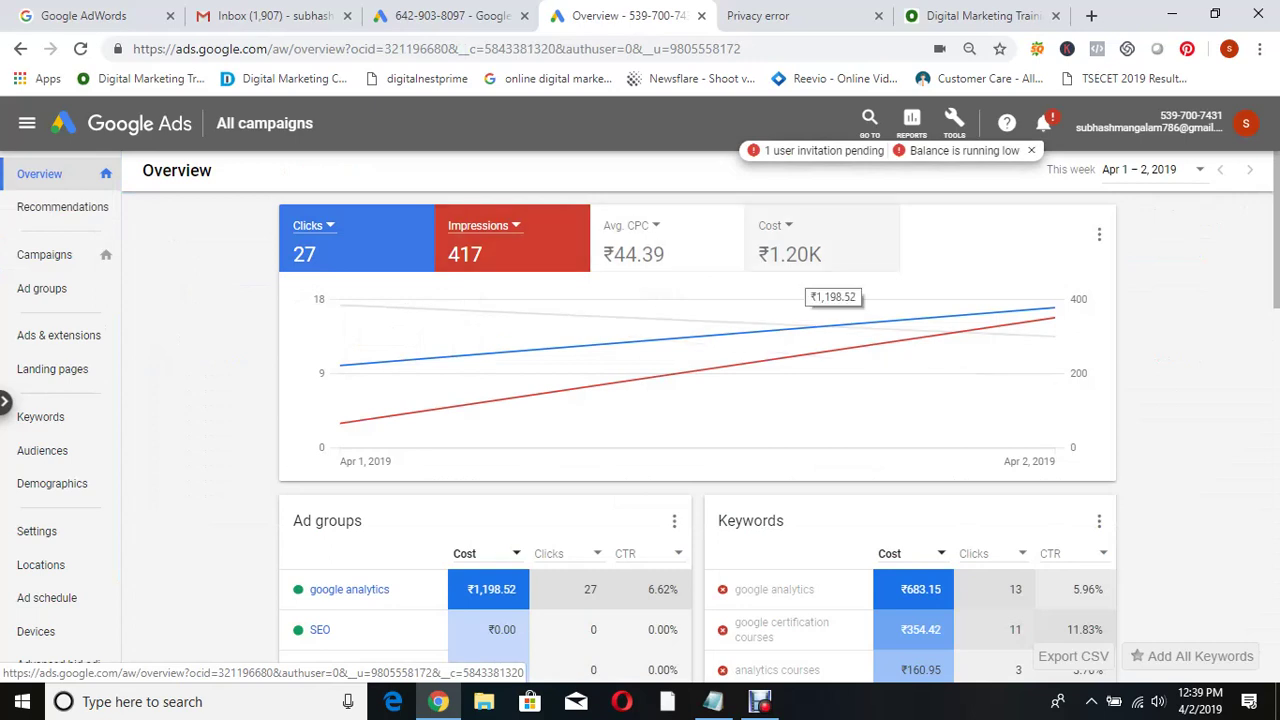
scroll(1010, 320, "down", 3)
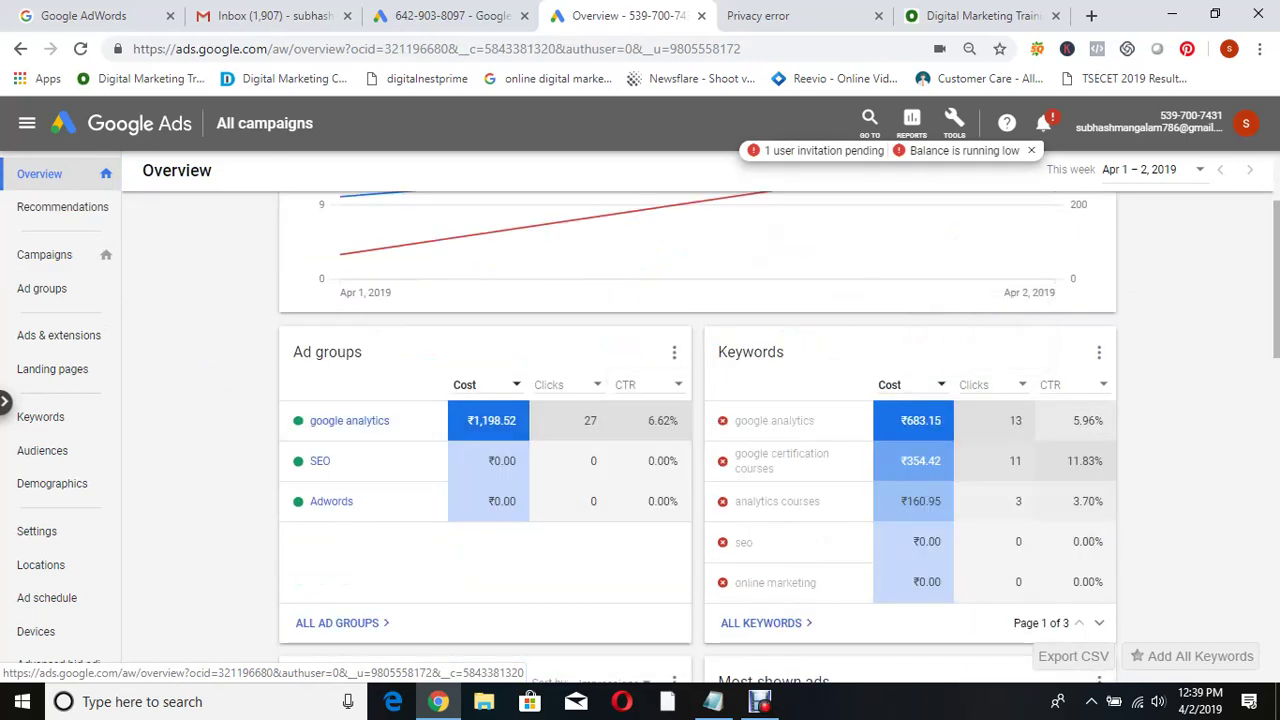
scroll(480, 450, "down", 5)
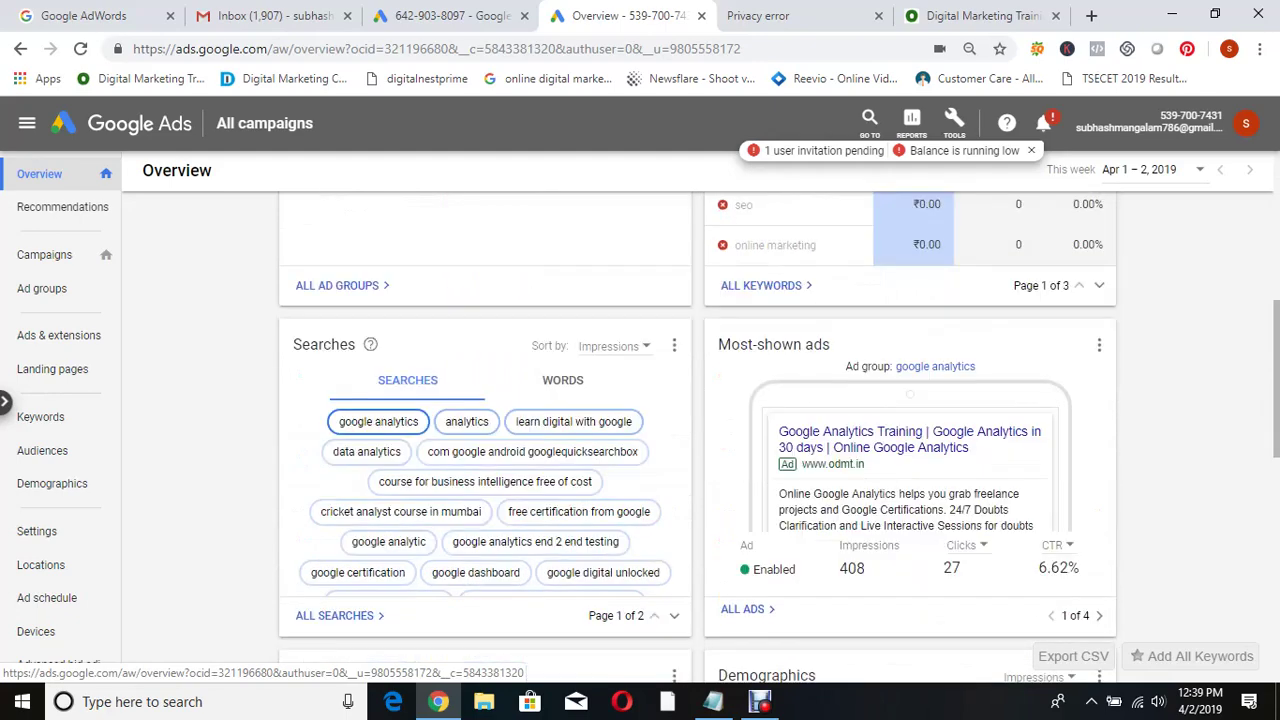
mouse_move(910, 440)
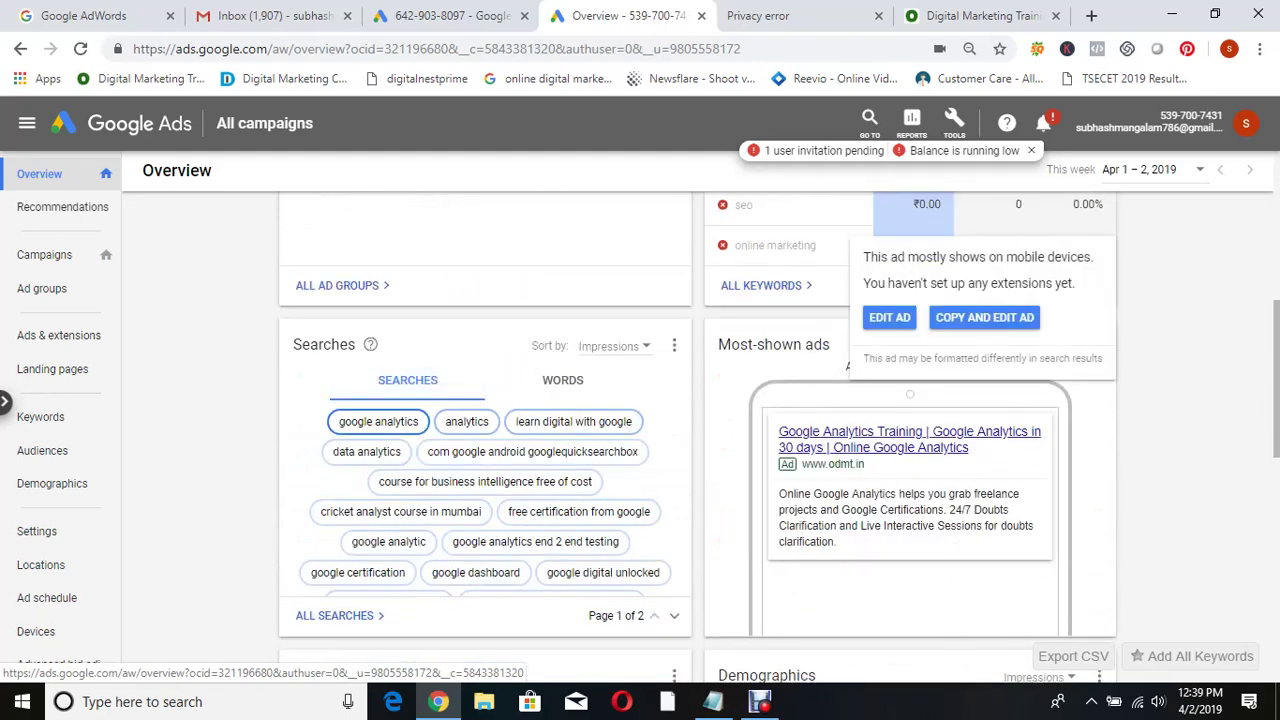
scroll(910, 440, "down", 5)
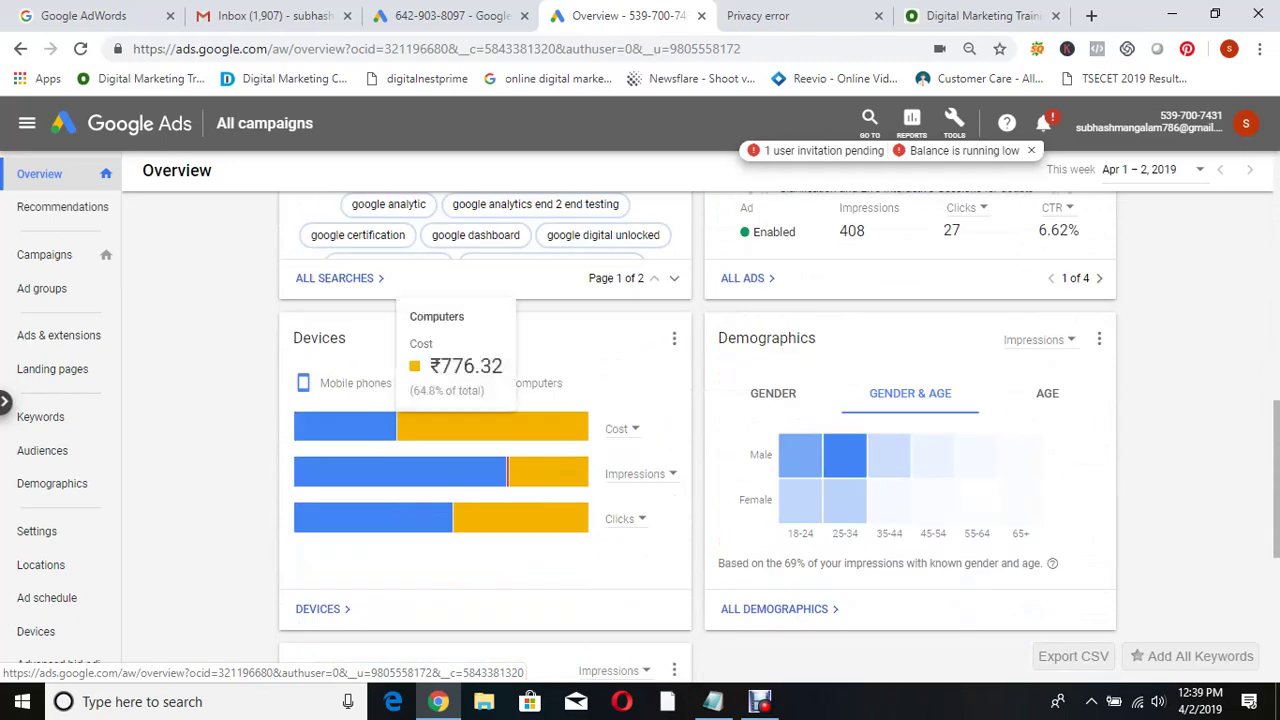
scroll(345, 420, "down", 3)
scroll(700, 420, "down", 2)
scroll(700, 420, "up", 10)
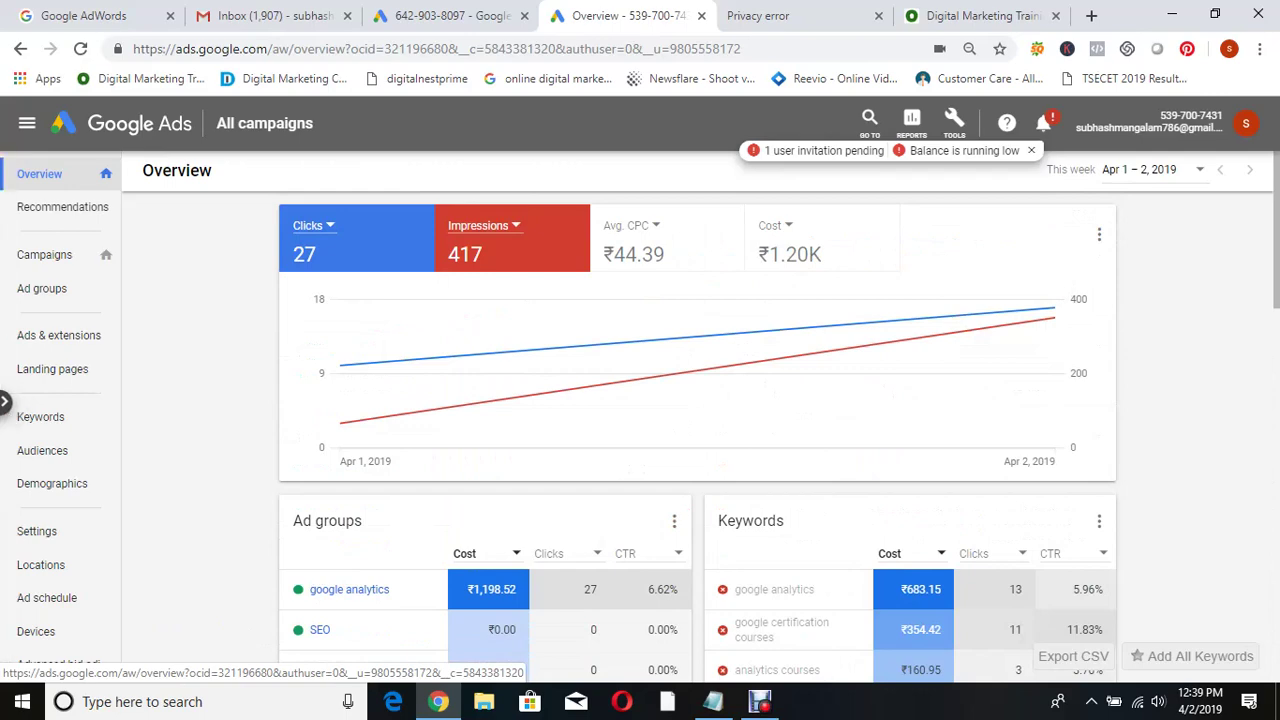
- Review the india campaign's settings, including its location targeting options and bidding, and return to all campaigns
left_click(44, 254)
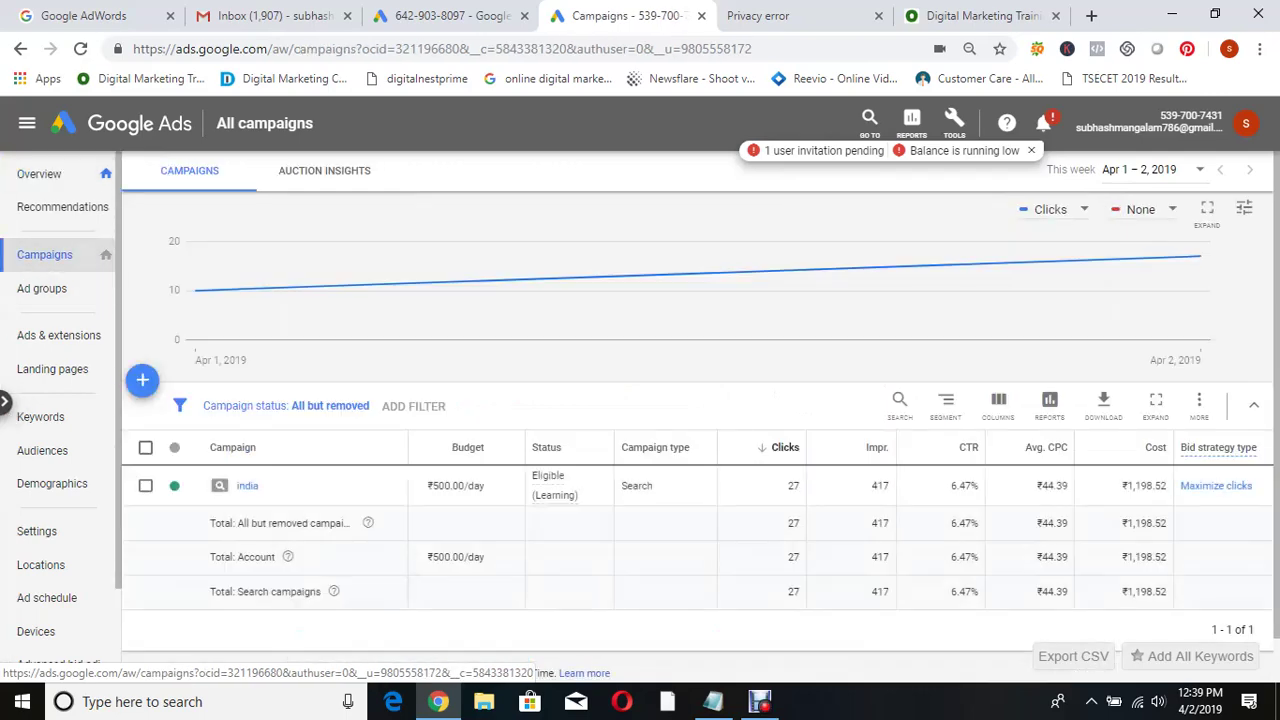
left_click(247, 485)
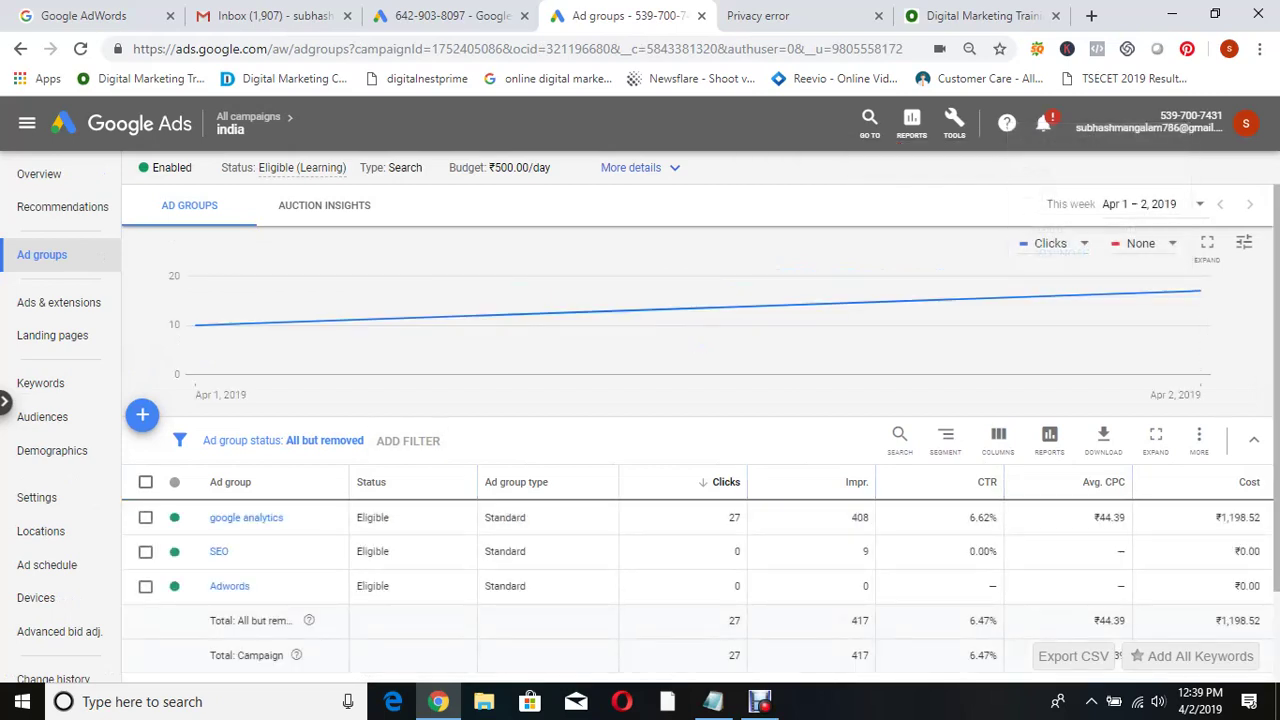
left_click(630, 167)
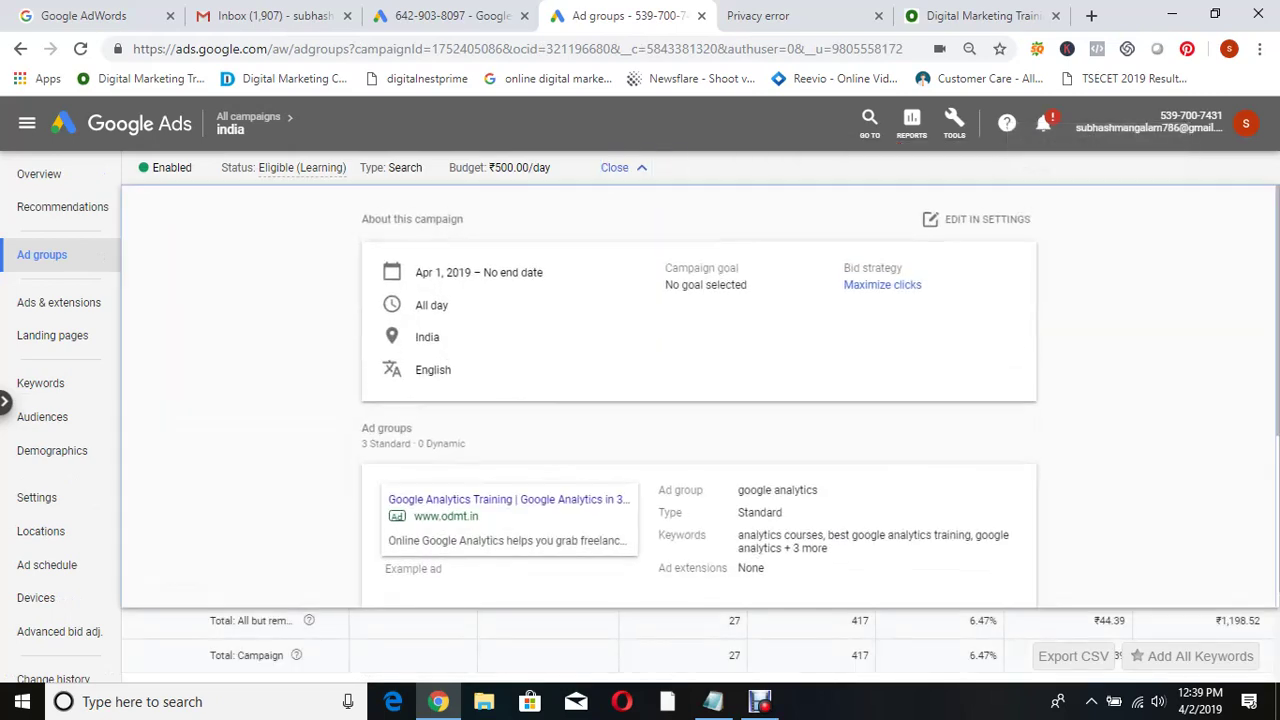
left_click(976, 219)
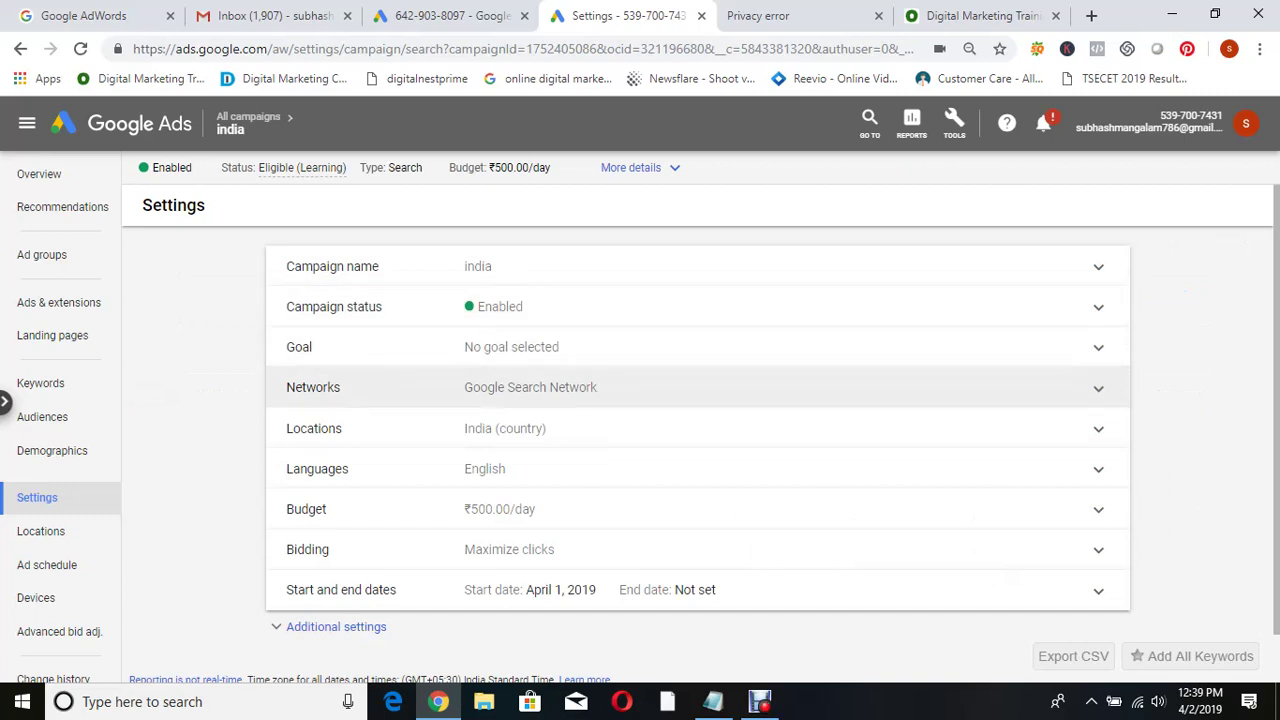
left_click(314, 428)
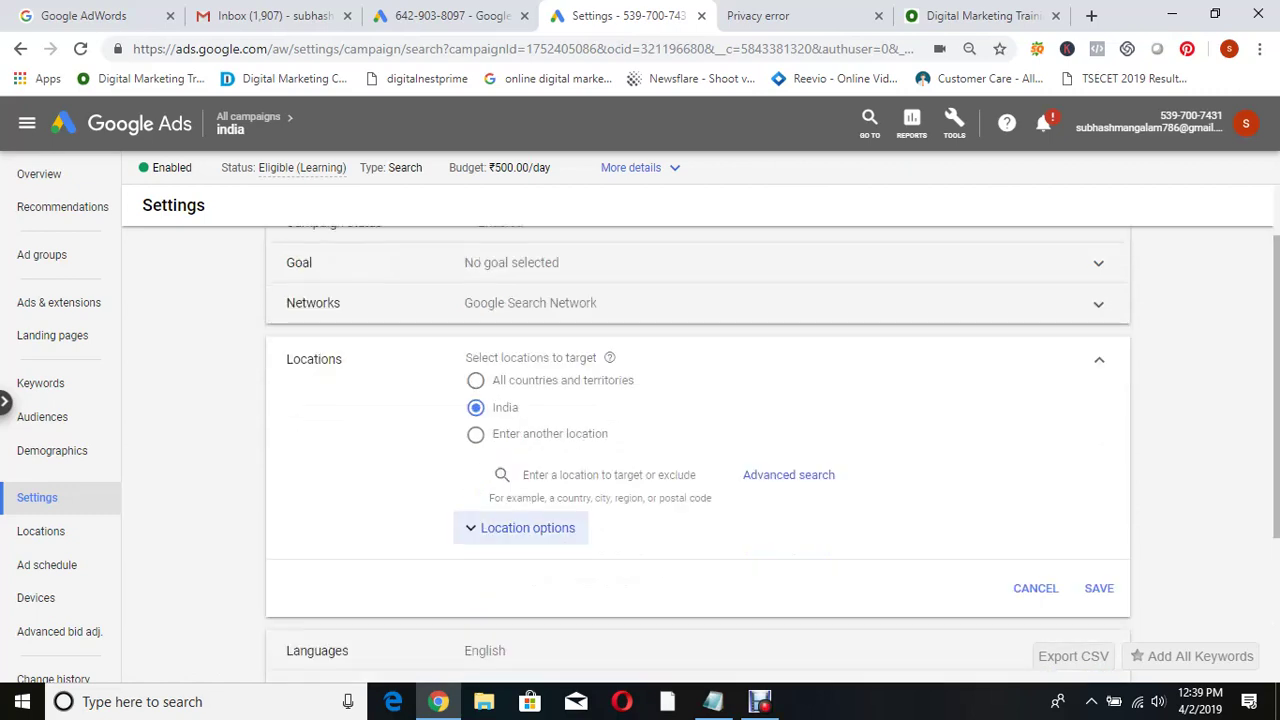
left_click(522, 527)
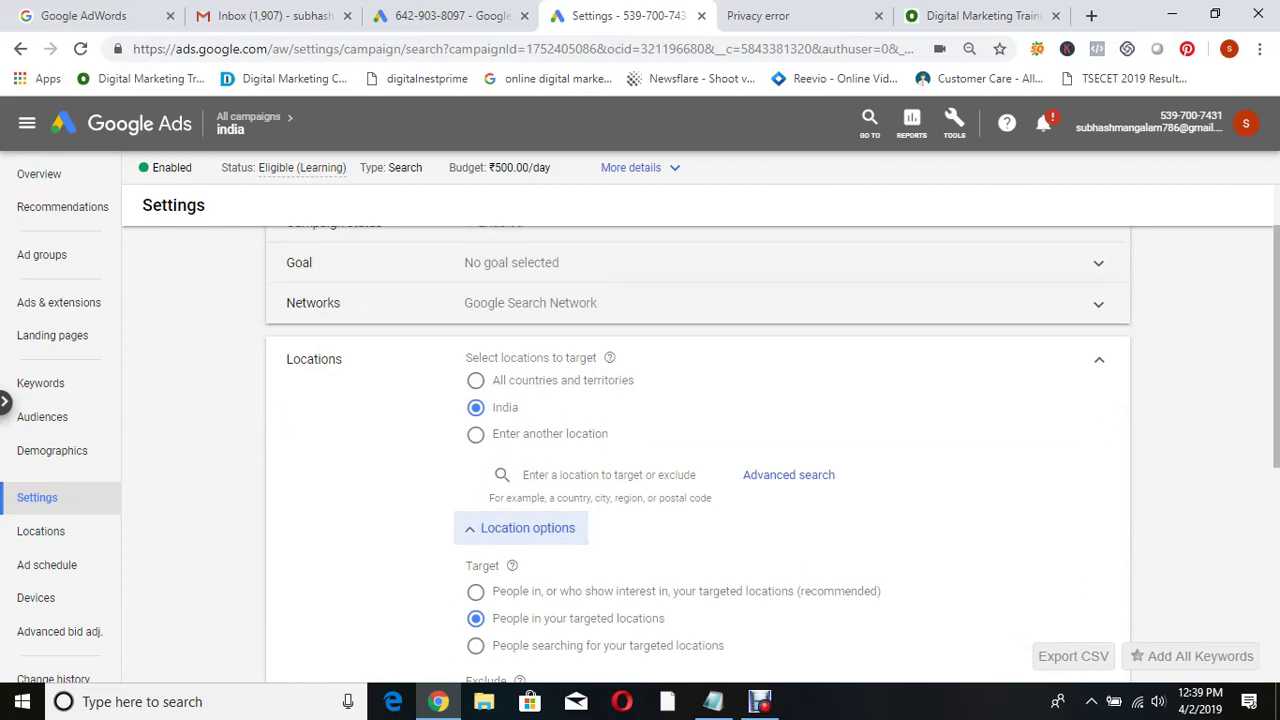
left_click(520, 362)
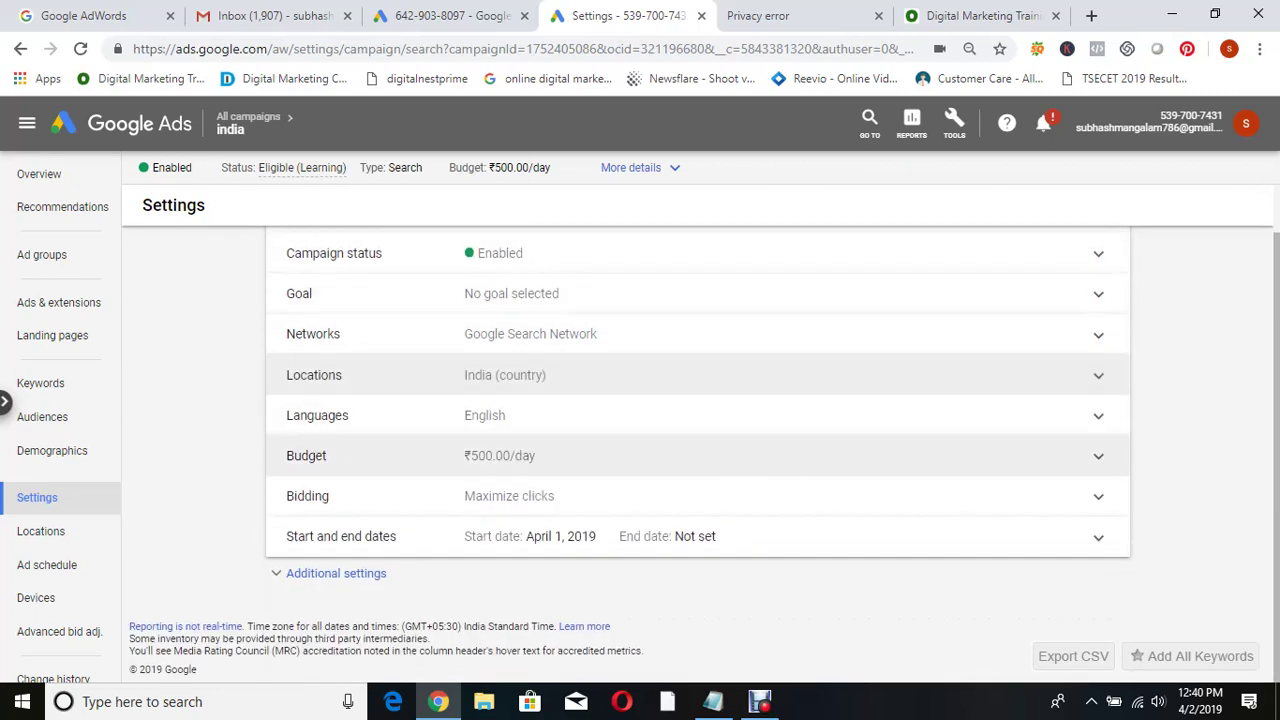
left_click(520, 496)
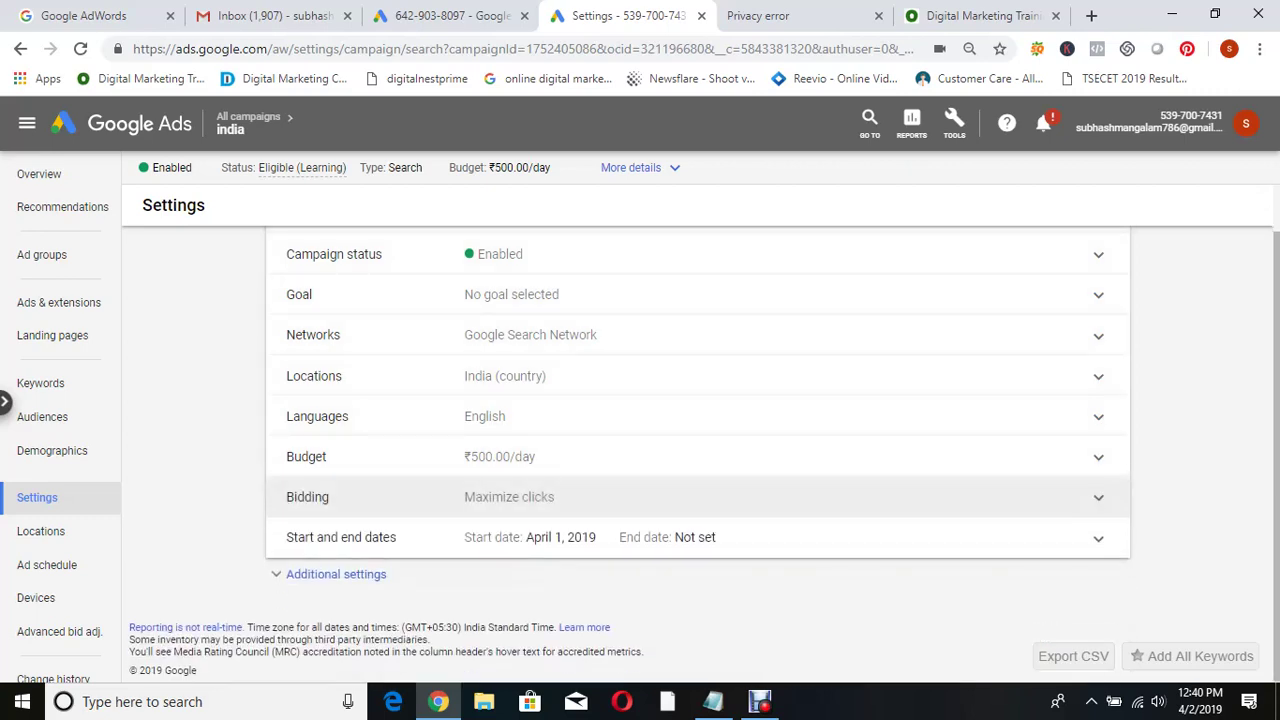
scroll(697, 420, "up", 1)
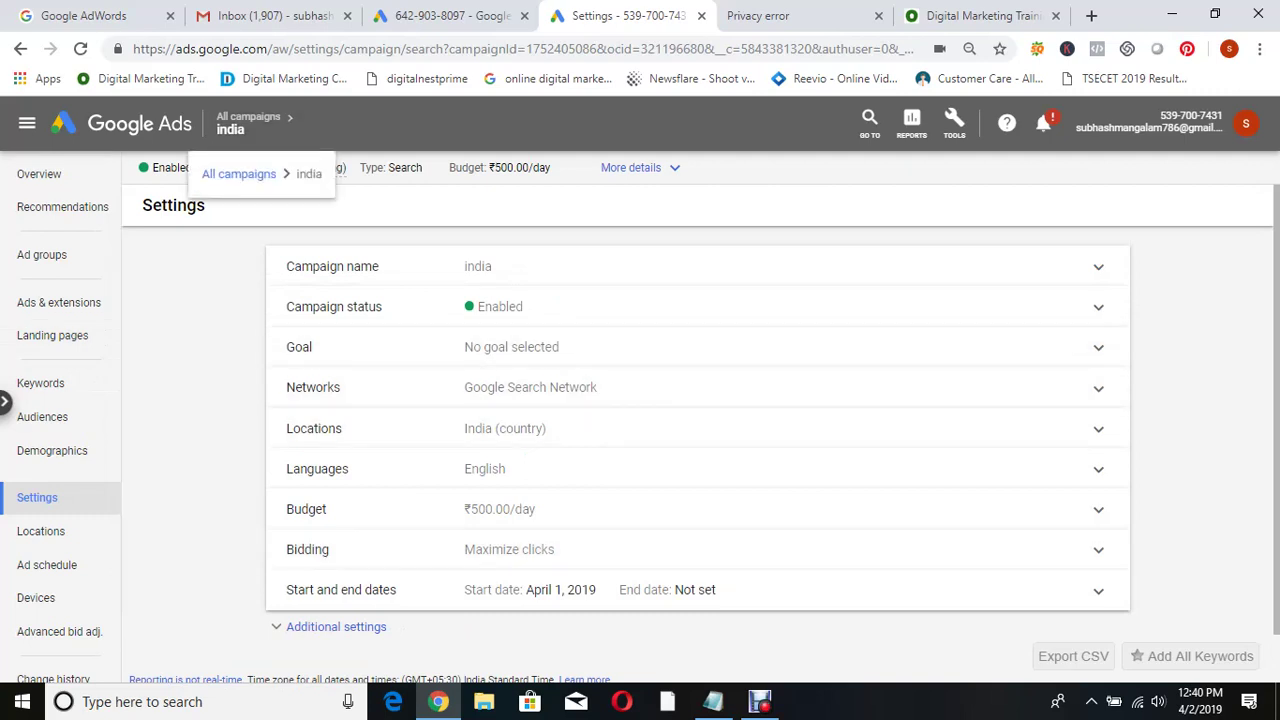
left_click(229, 174)
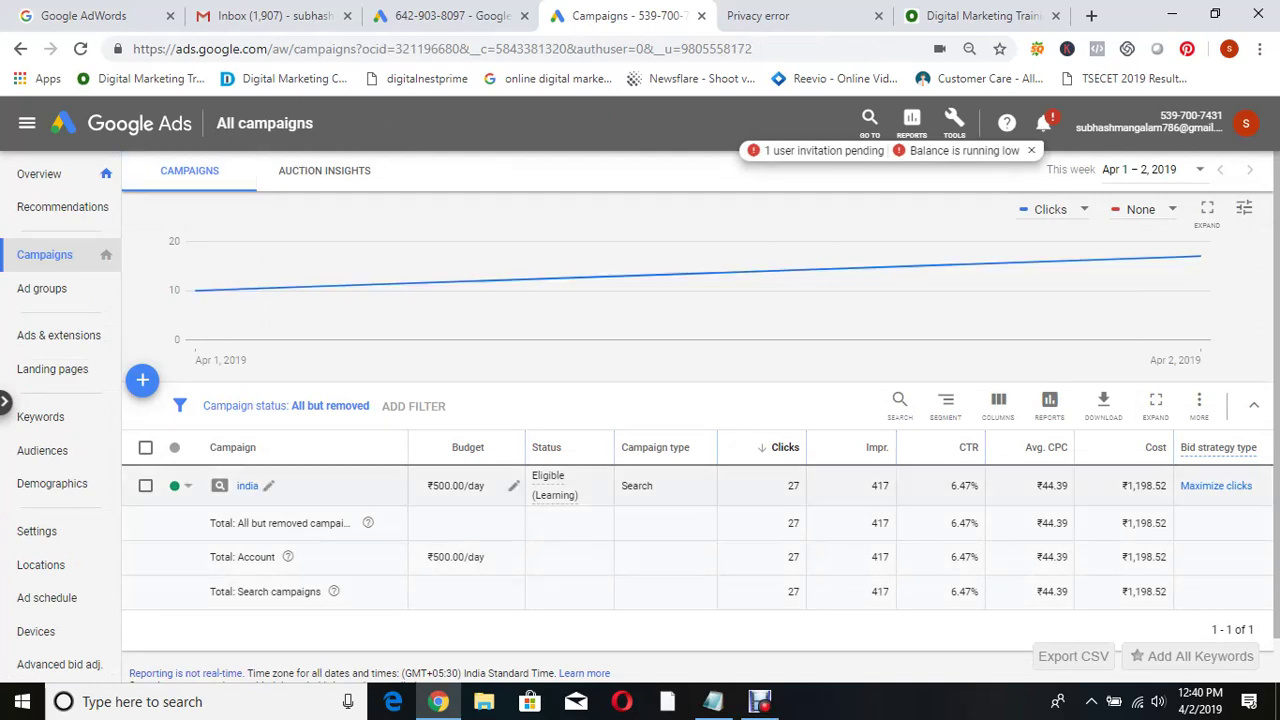
- Open the geographic report of the india campaign's locations and break India down by state
left_click(394, 485)
left_click(291, 550)
left_click(247, 485)
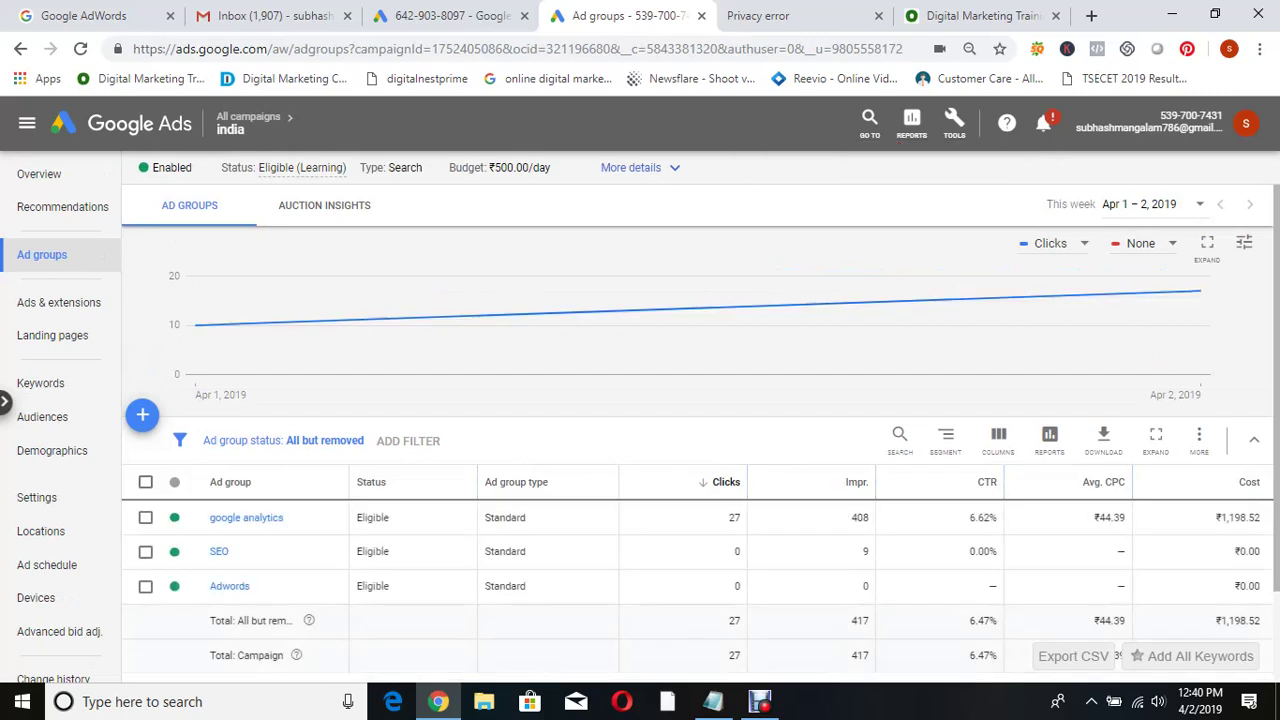
left_click(41, 531)
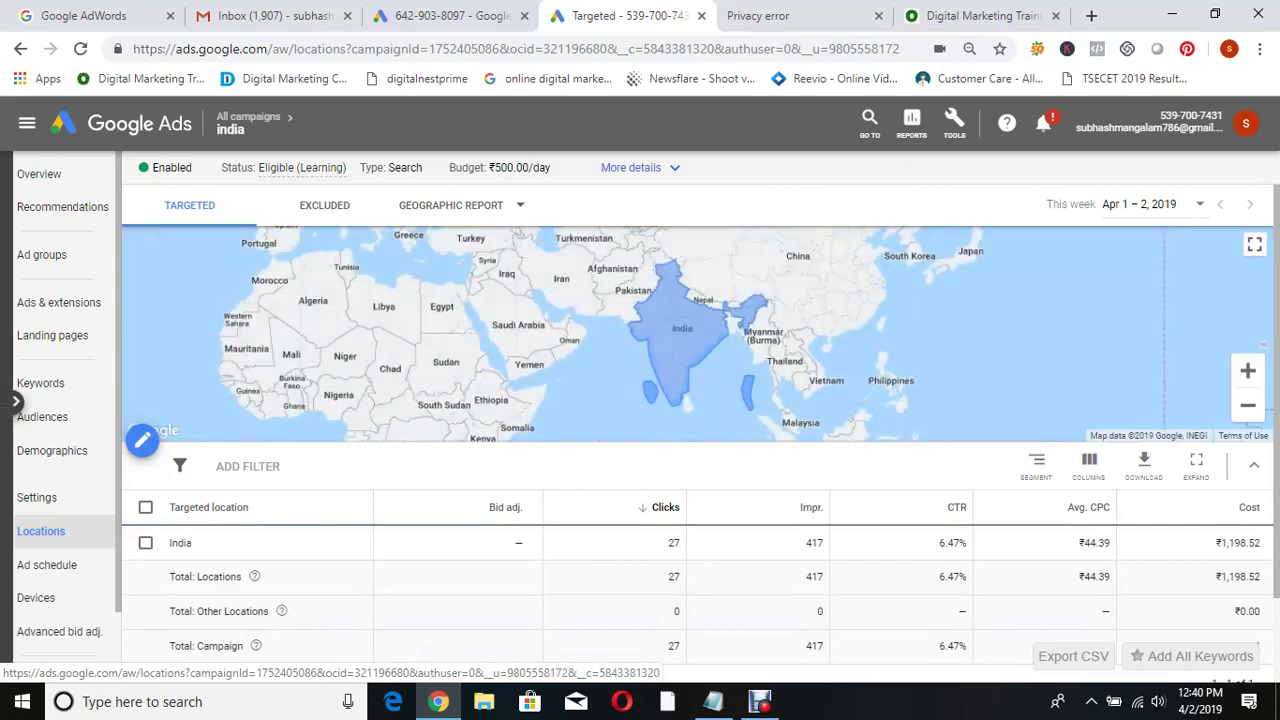
left_click(455, 205)
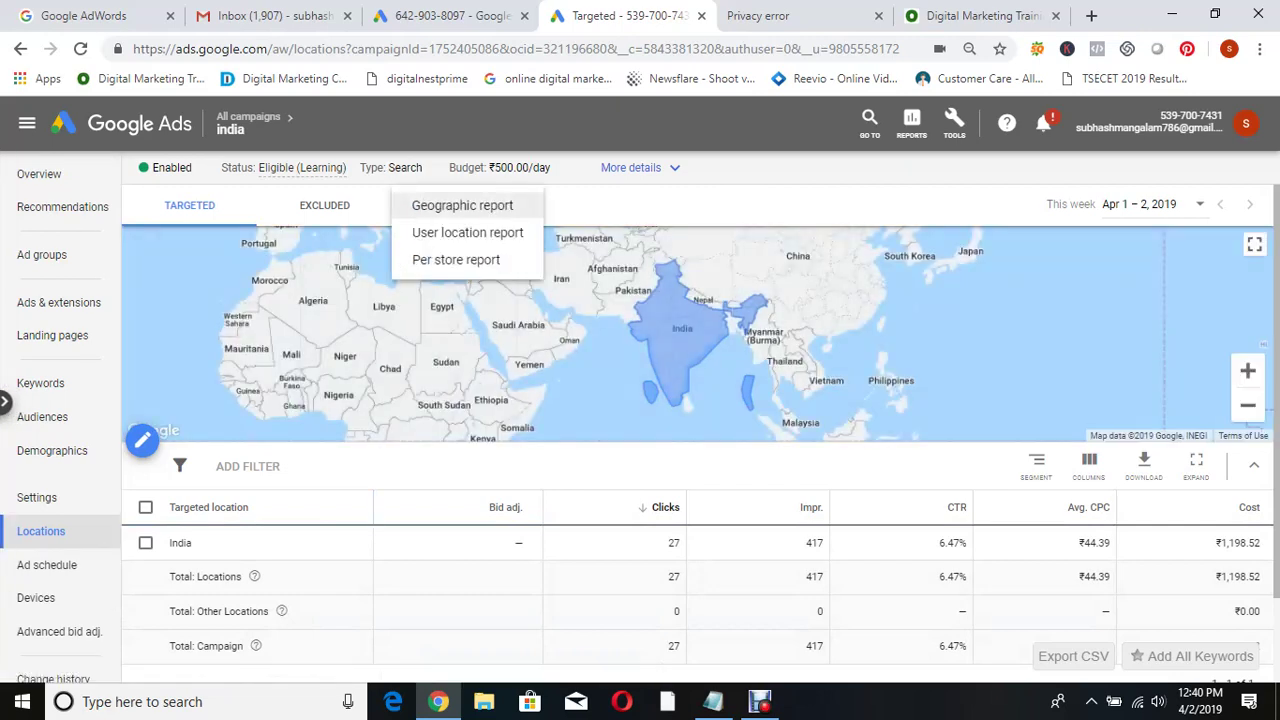
left_click(462, 205)
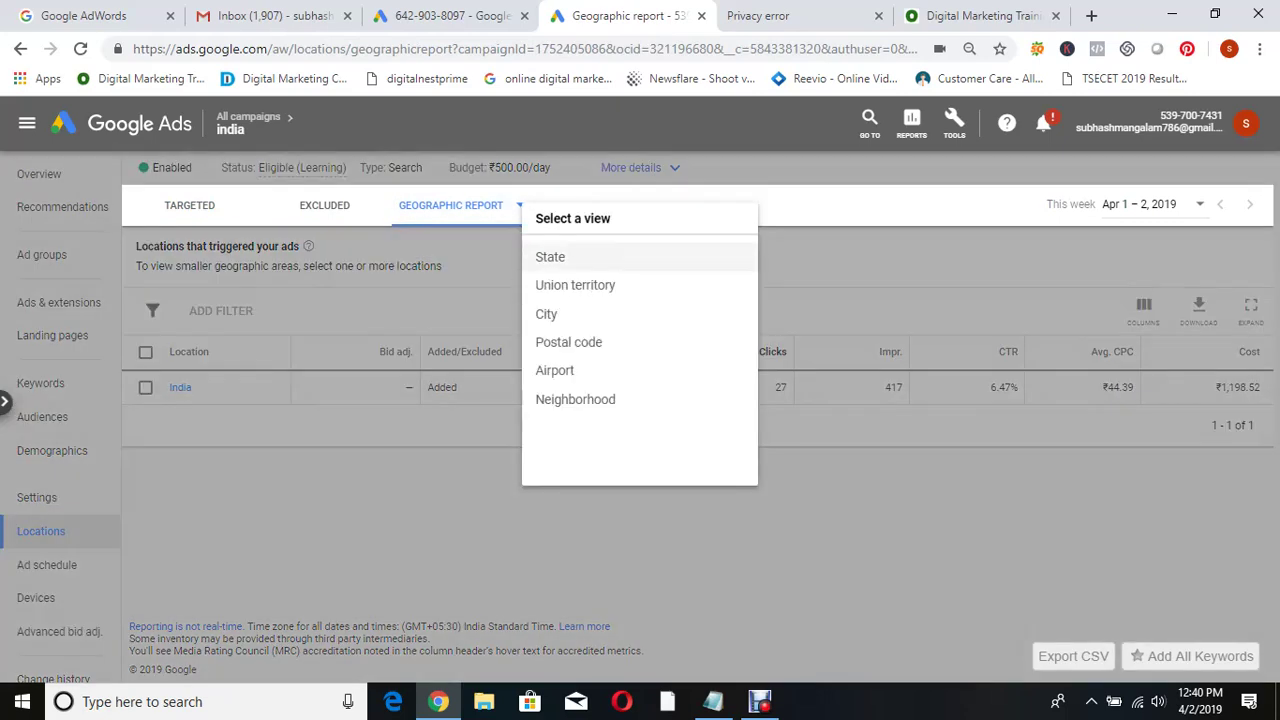
left_click(560, 257)
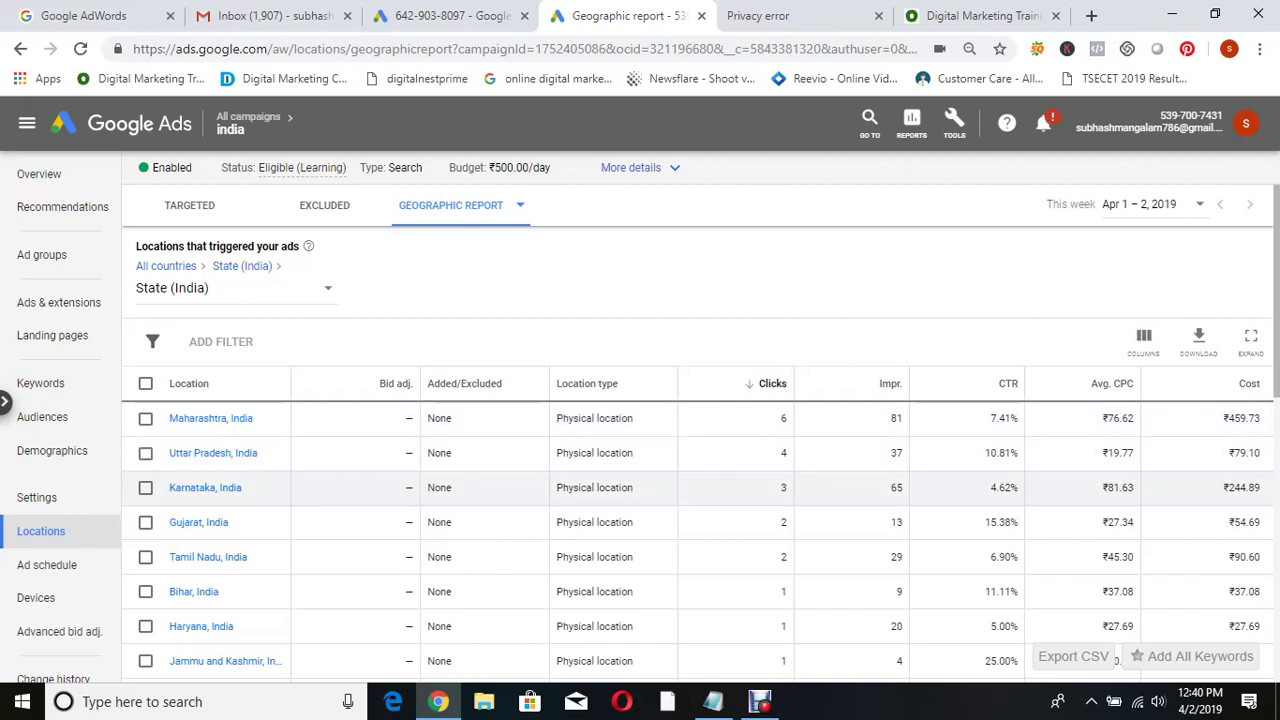
- Examine the clicks, impressions and cost of every Indian state in the report, and return to all campaigns
scroll(640, 450, "down", 1)
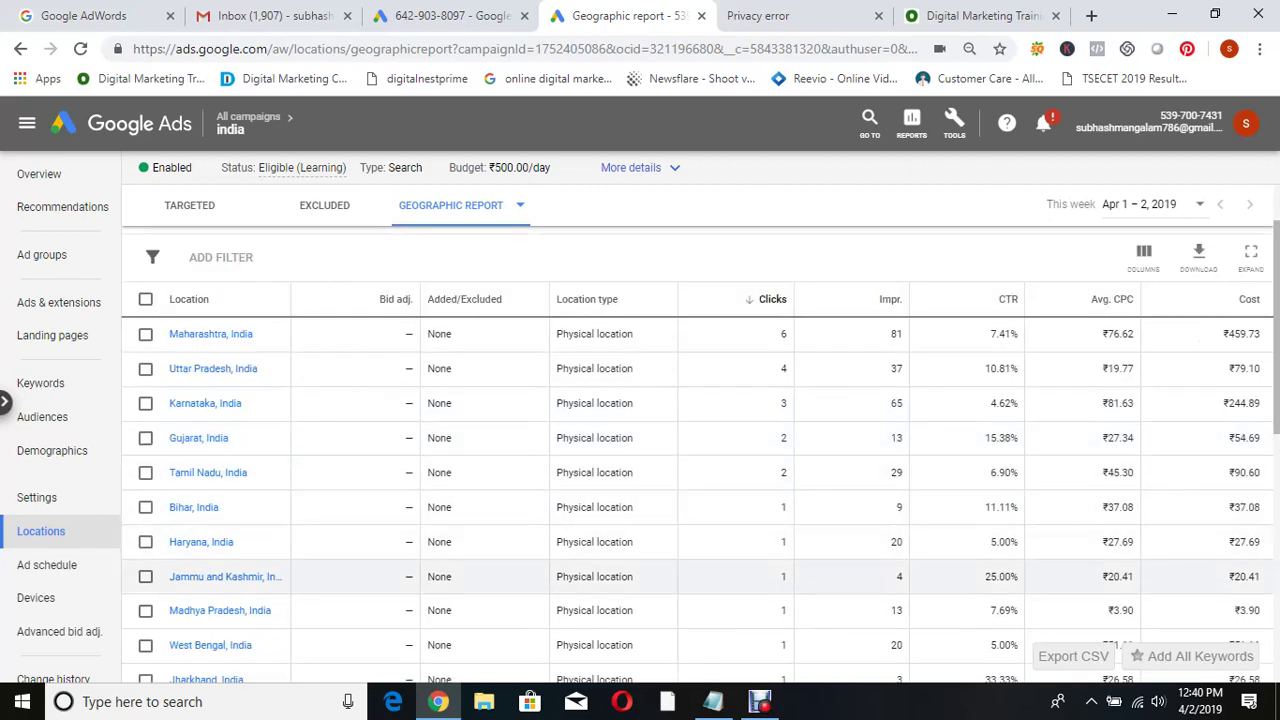
scroll(640, 450, "down", 4)
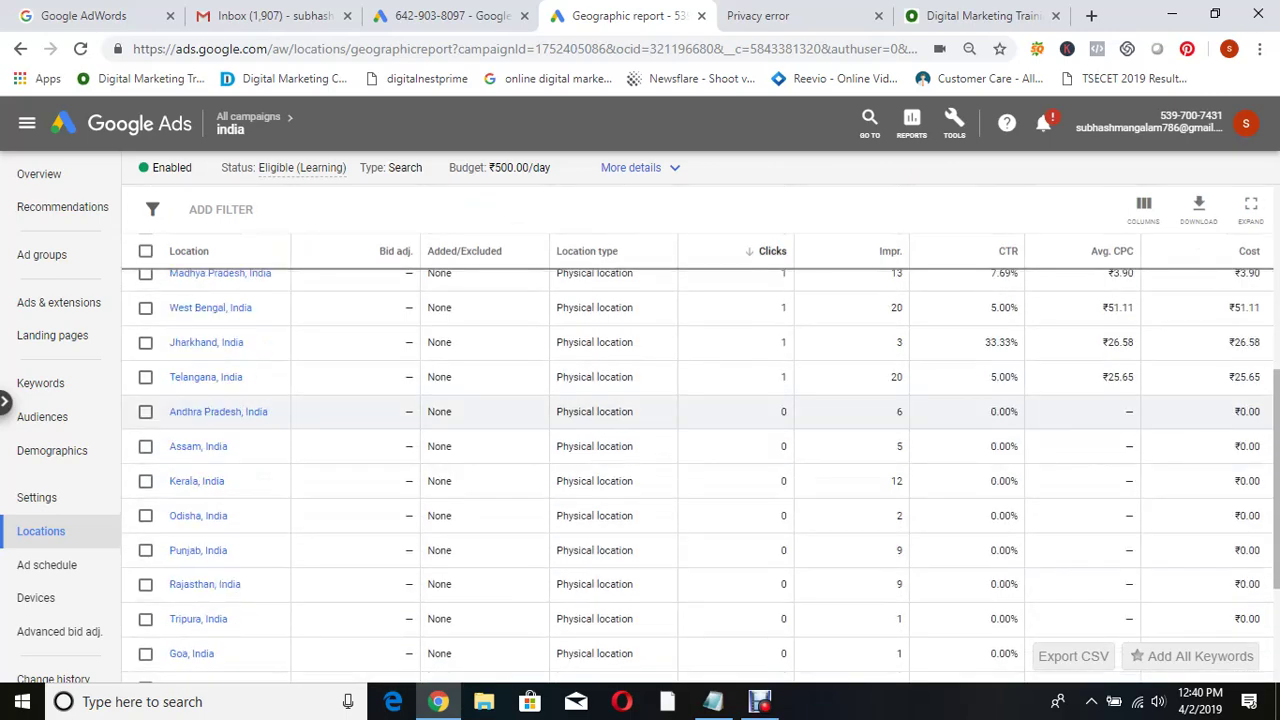
scroll(640, 450, "down", 2)
scroll(640, 450, "up", 7)
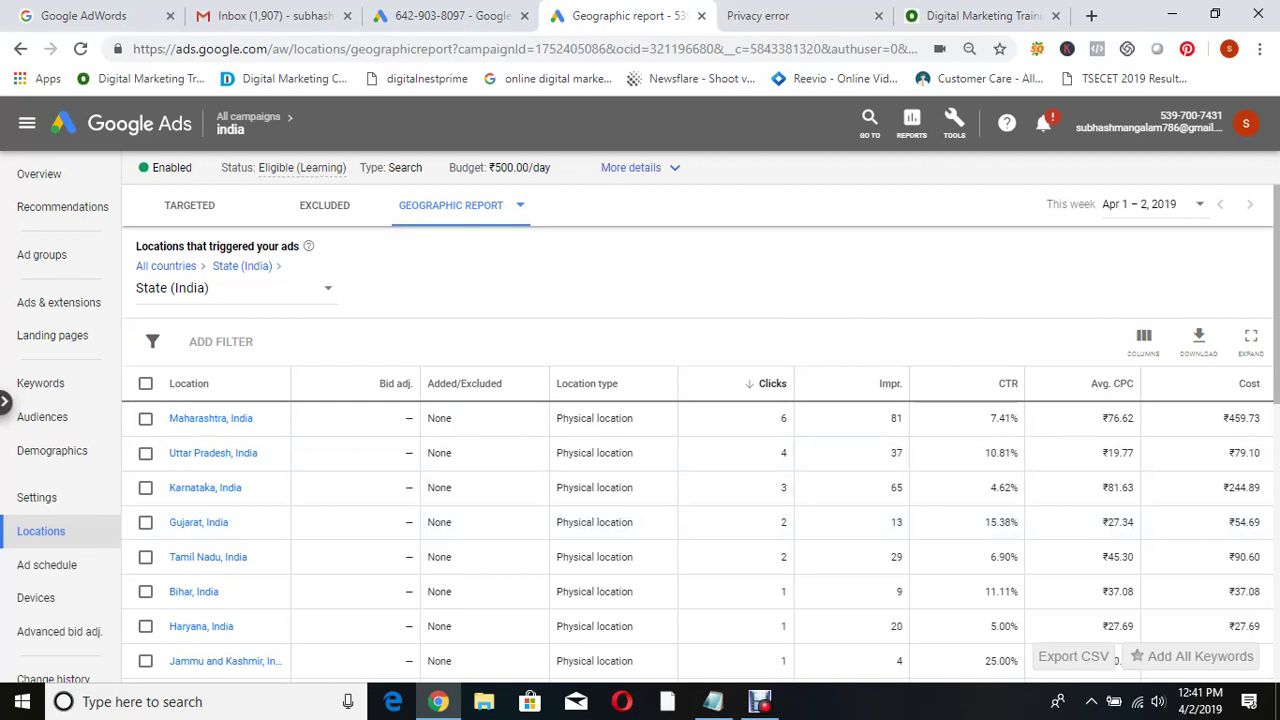
mouse_move(245, 123)
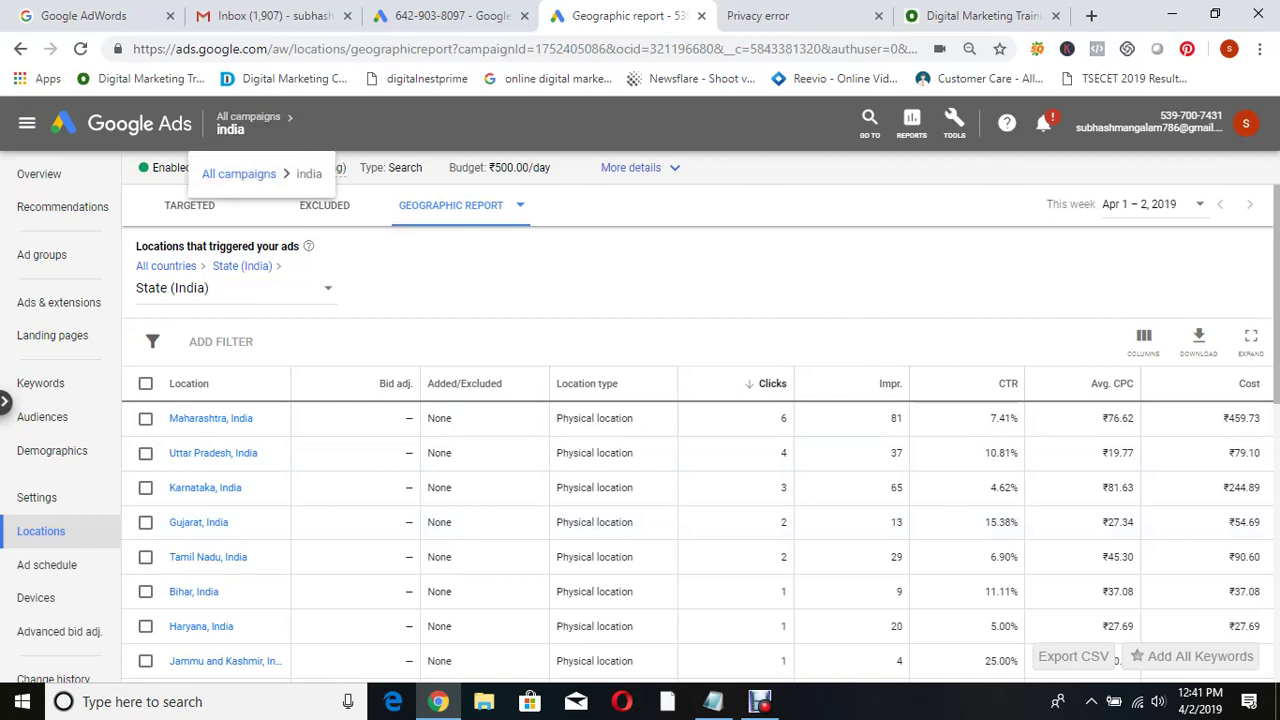
left_click(239, 174)
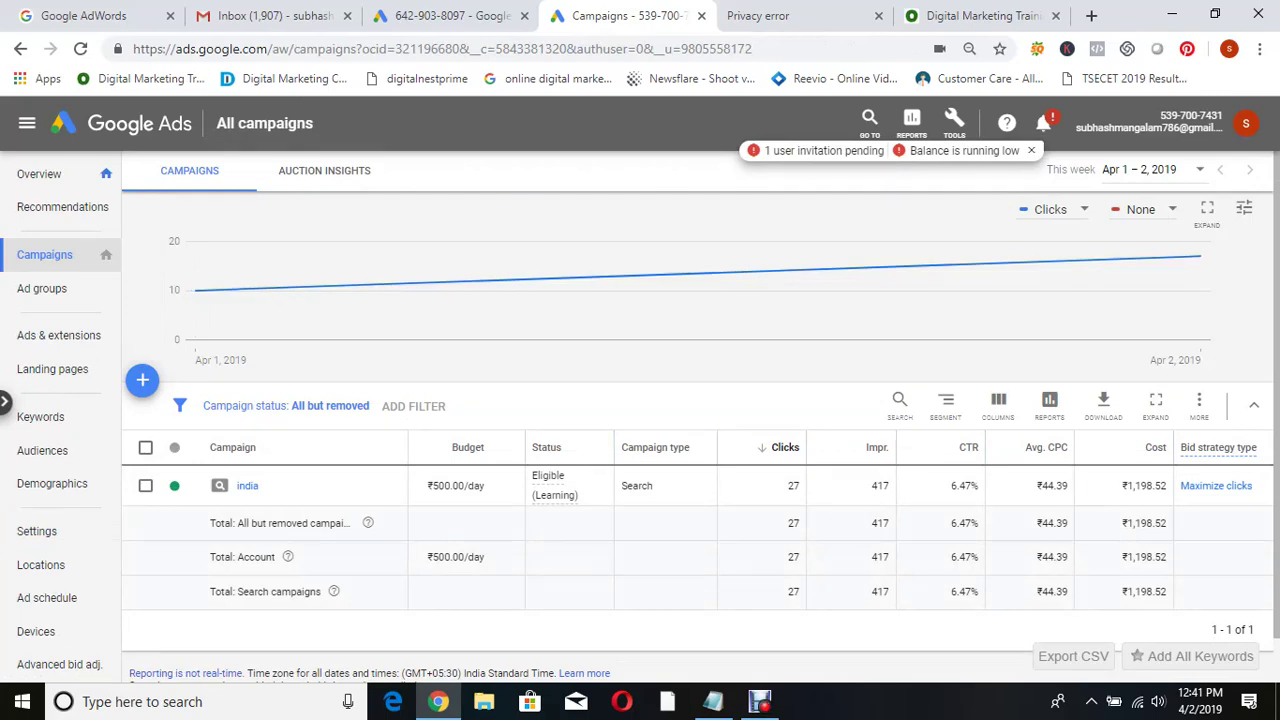
- Switch to the test note in Notepad and replace its whole content with "Never ever user Broad Match"
left_click(713, 701)
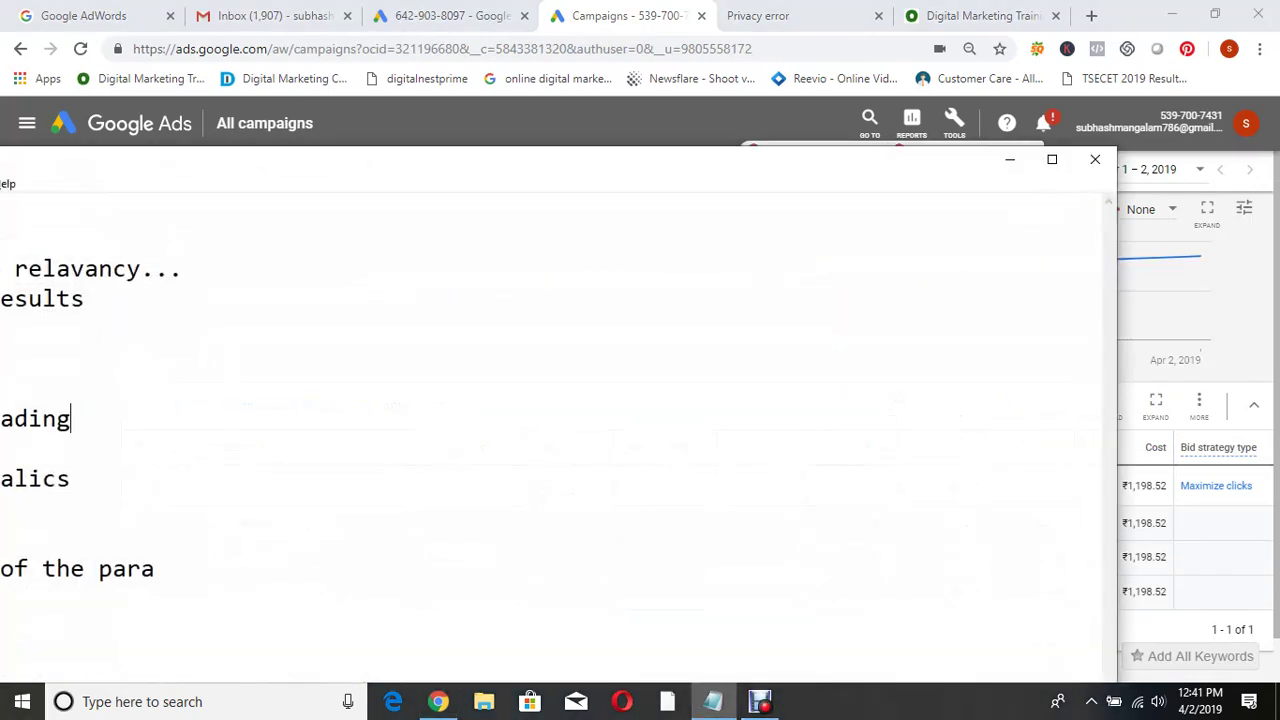
key("ctrl+End")
key("Return")
key("ctrl+a")
key("BackSpace")
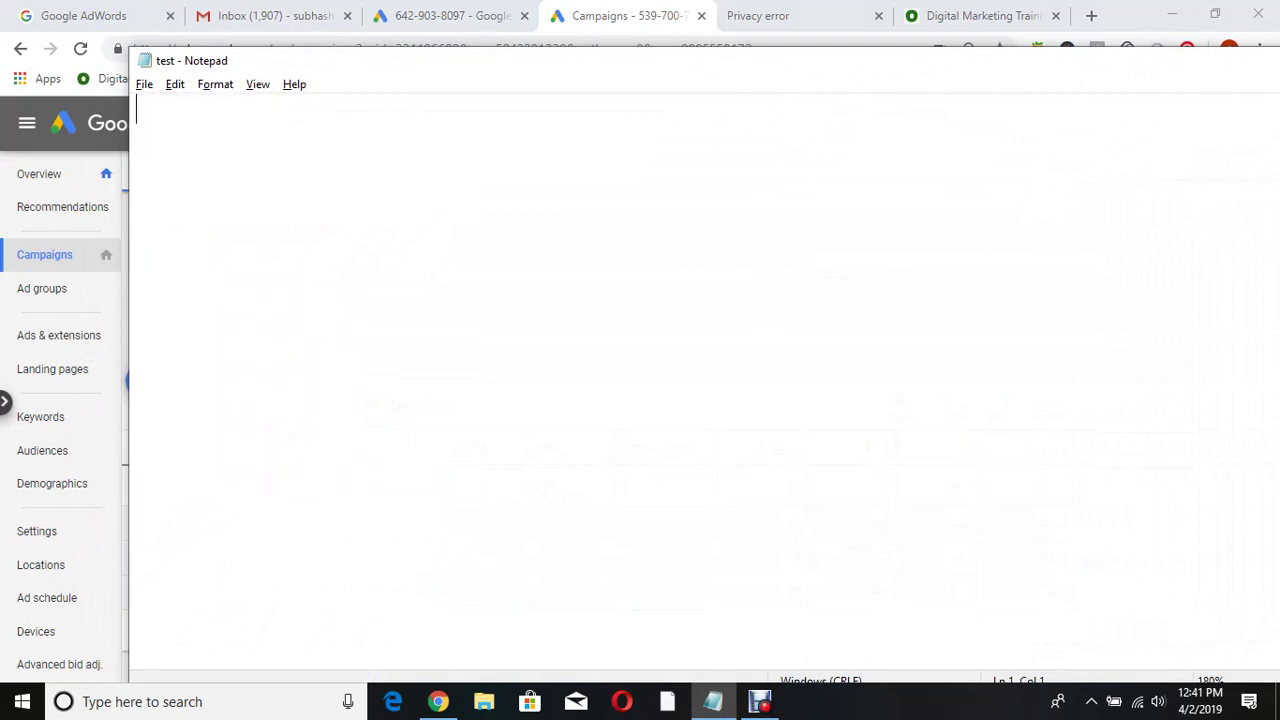
type("Never ever ")
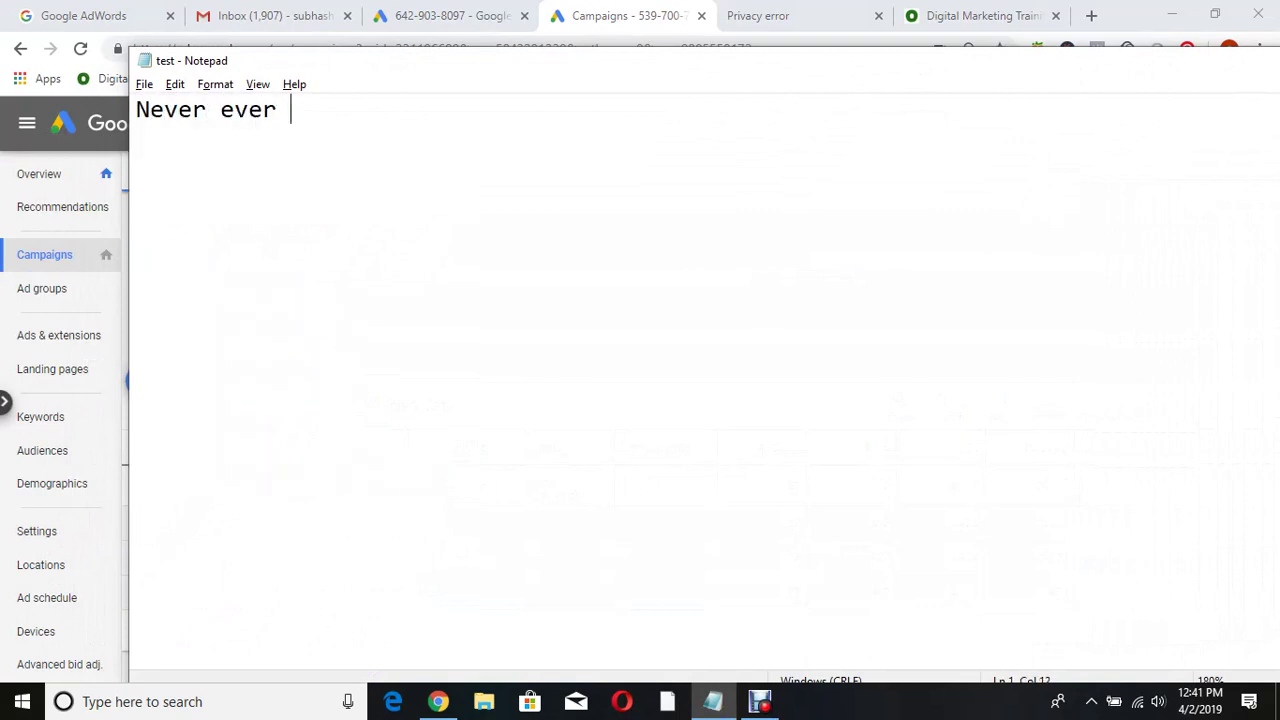
type("user Broa")
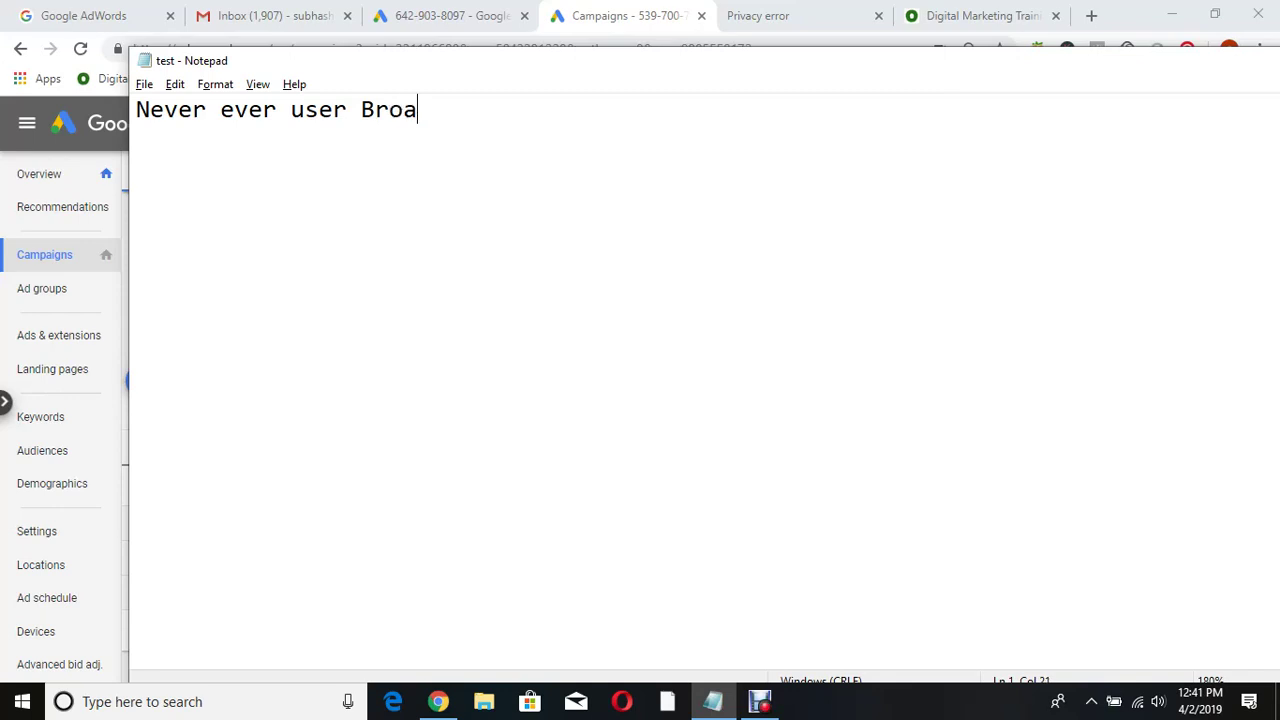
type("d Match")
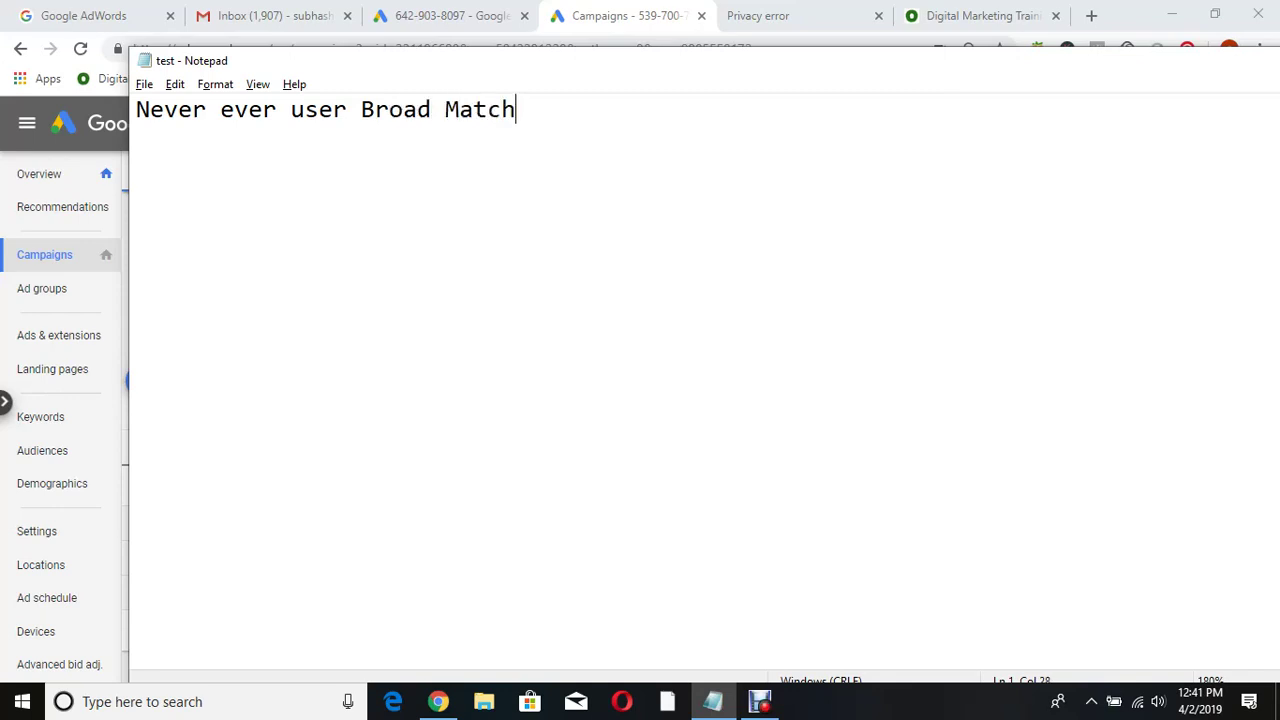
- Add a second line to the note reading "Ad Text should not have Trademark like " Google""
key("Return")
type("Ad Text ")
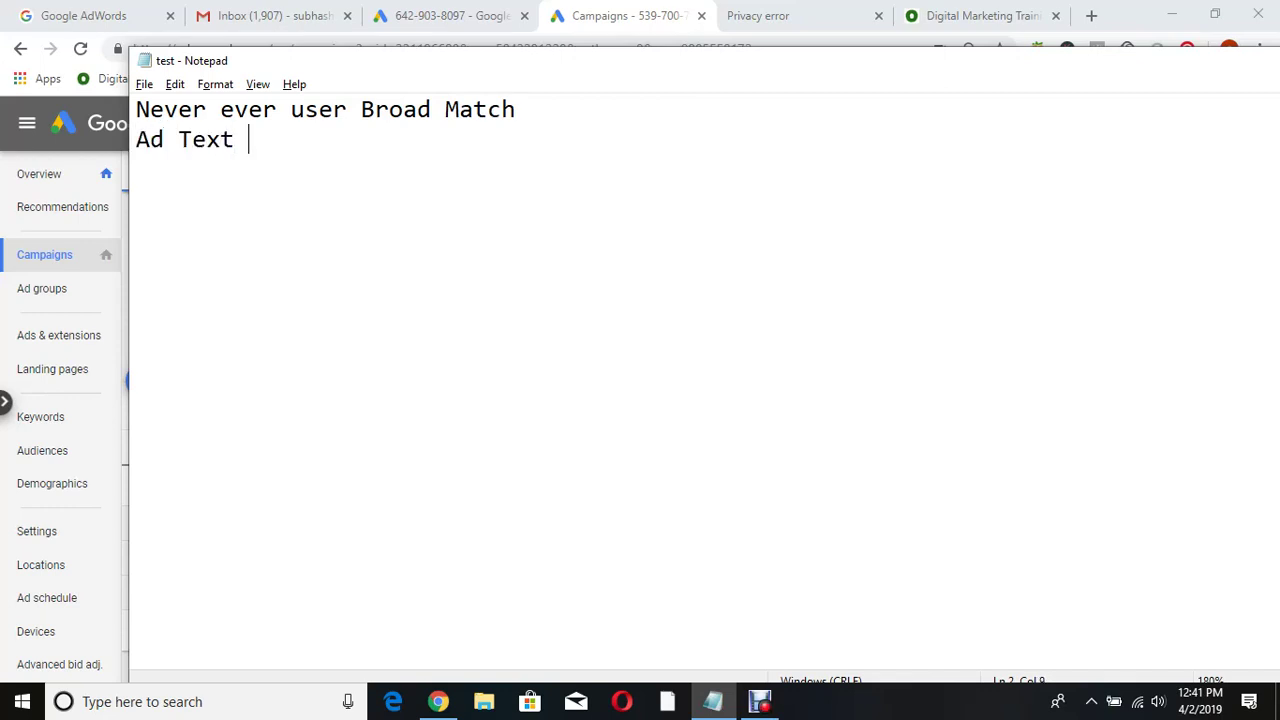
type("should not ha")
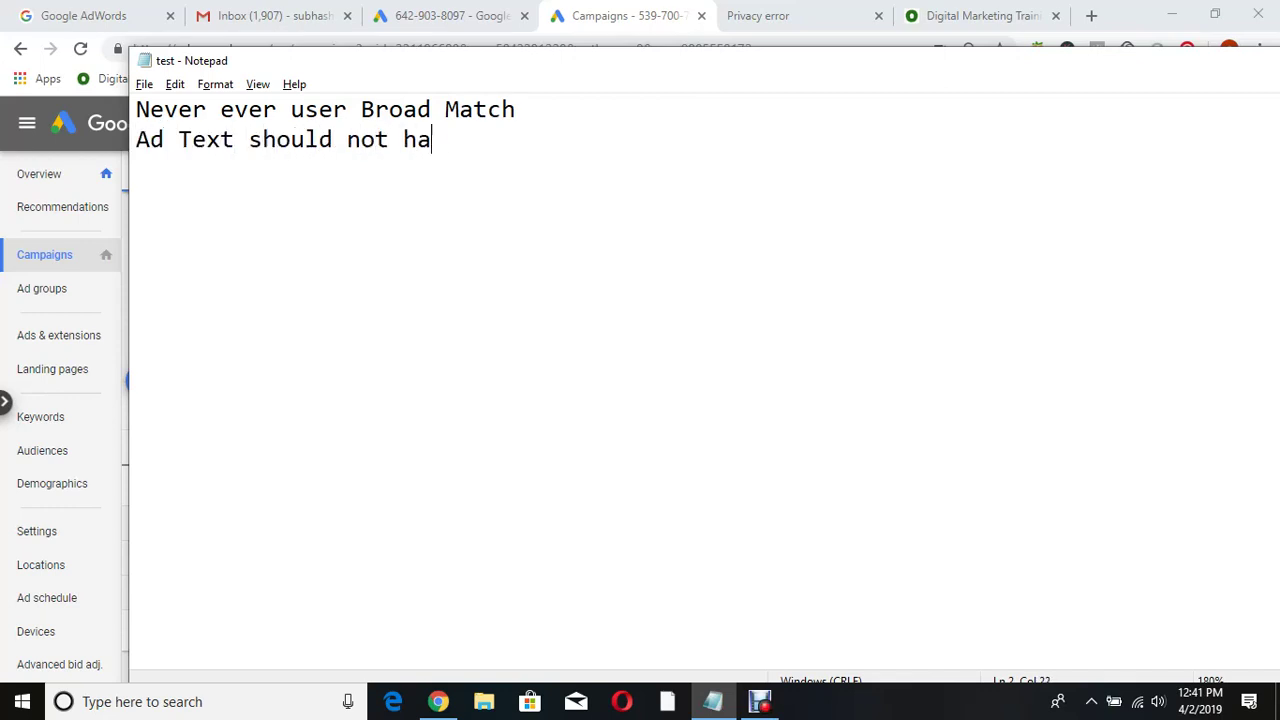
type("ve Trad")
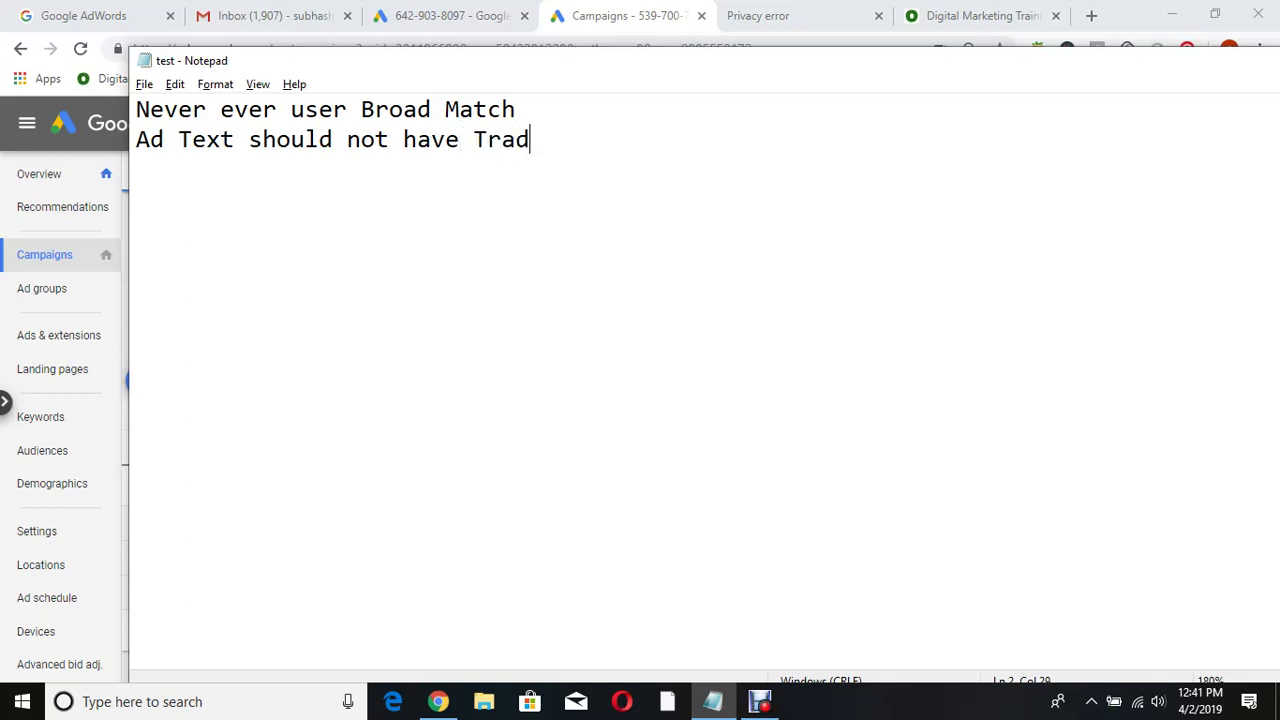
type("emark ")
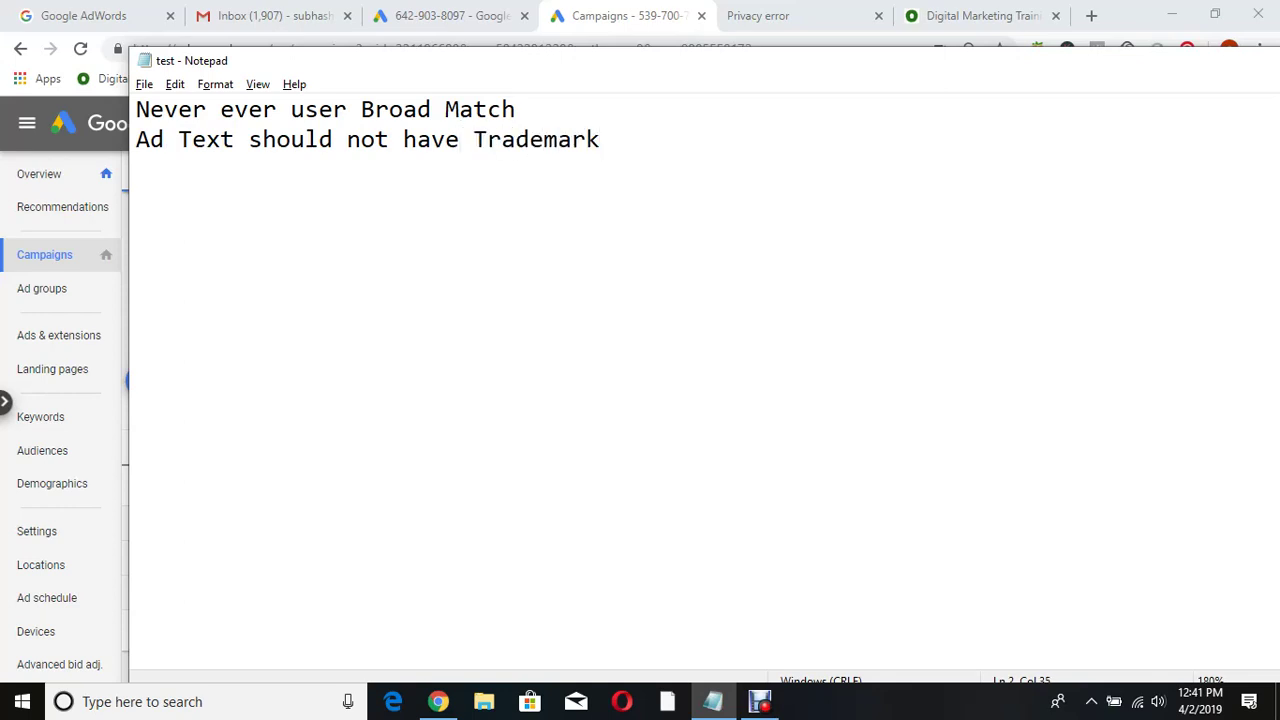
type("like \" Google\"")
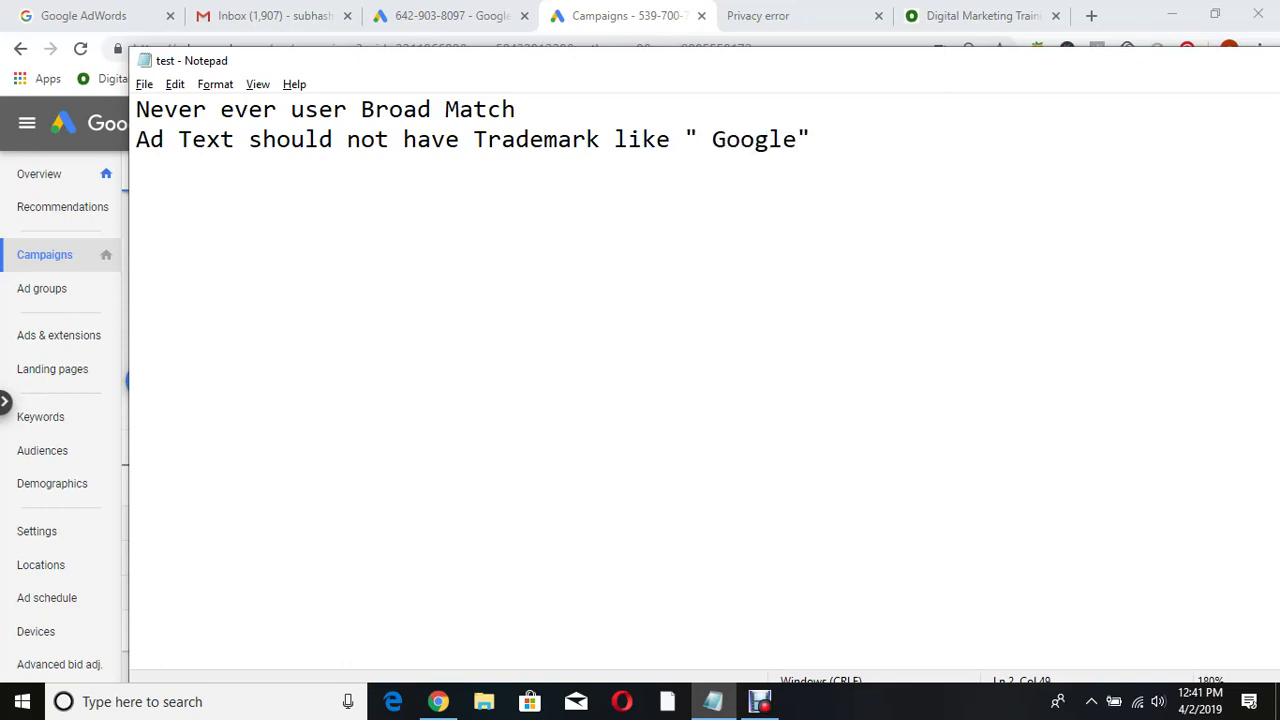
key("Return")
- Switch to Chrome, view the ambulance account's Google Ads overview, and open quickamb.in in place of the privacy error page
left_click(450, 15)
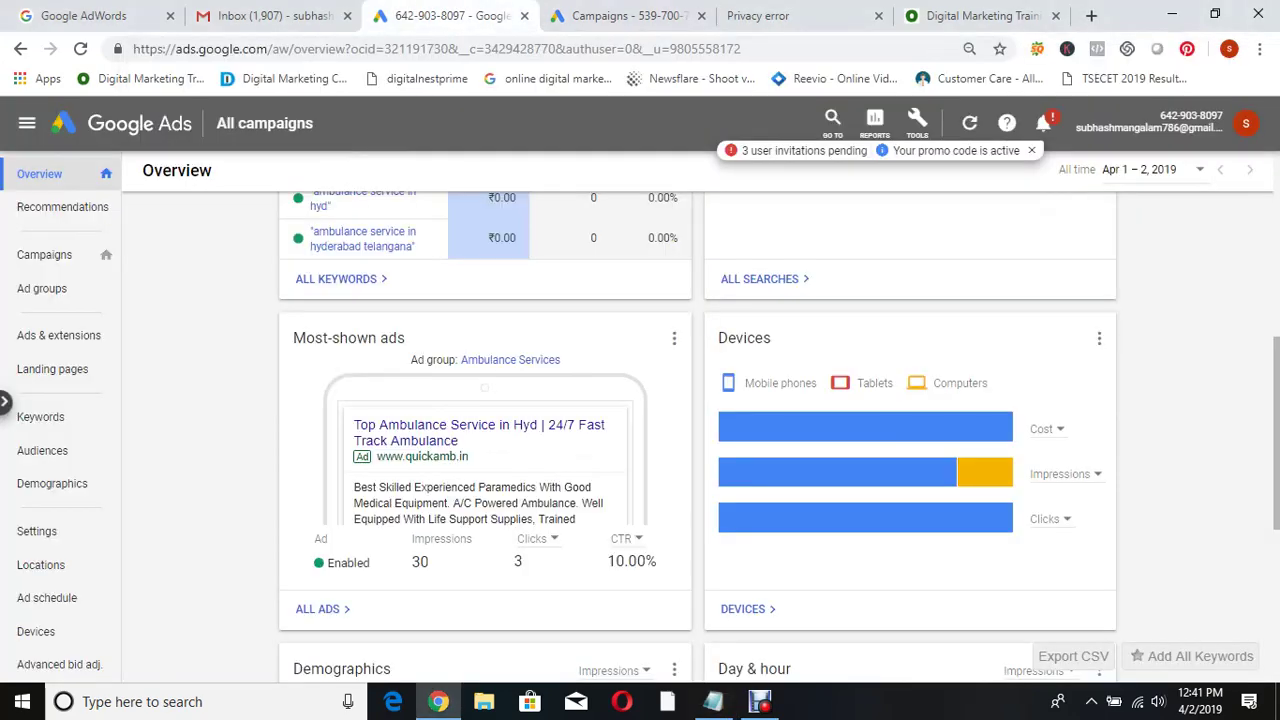
scroll(700, 430, "up", 5)
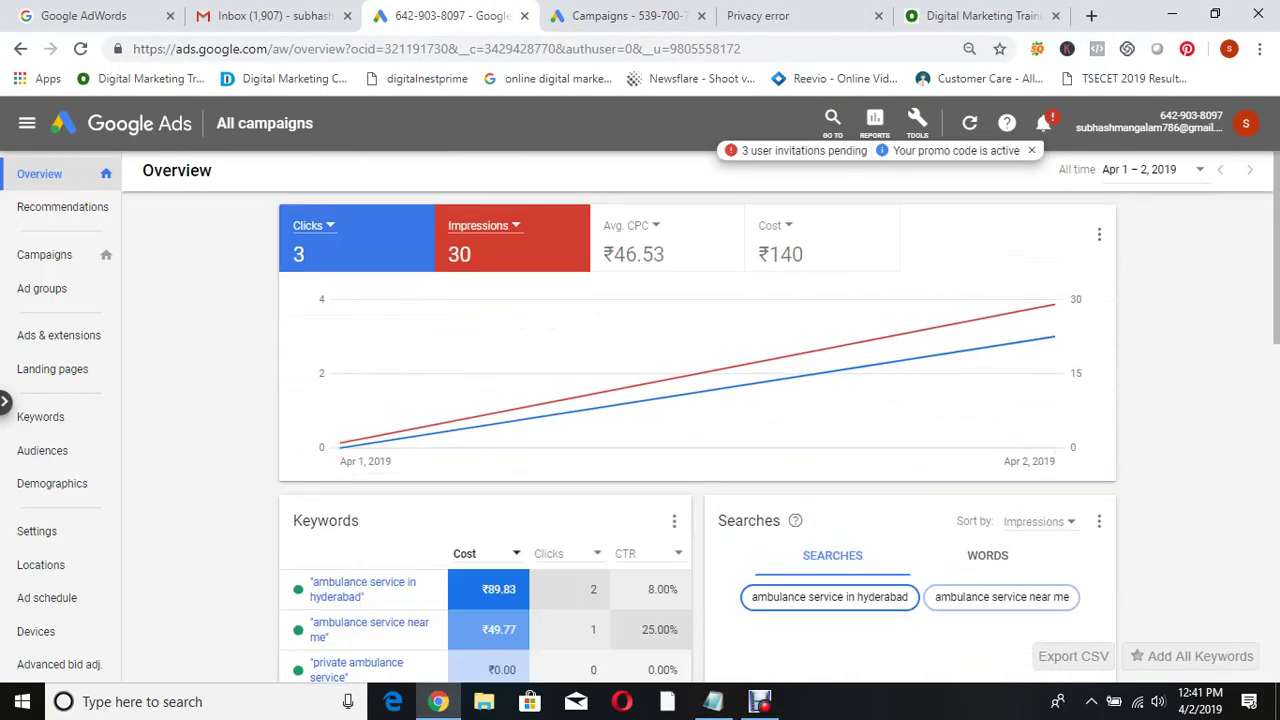
left_click(758, 15)
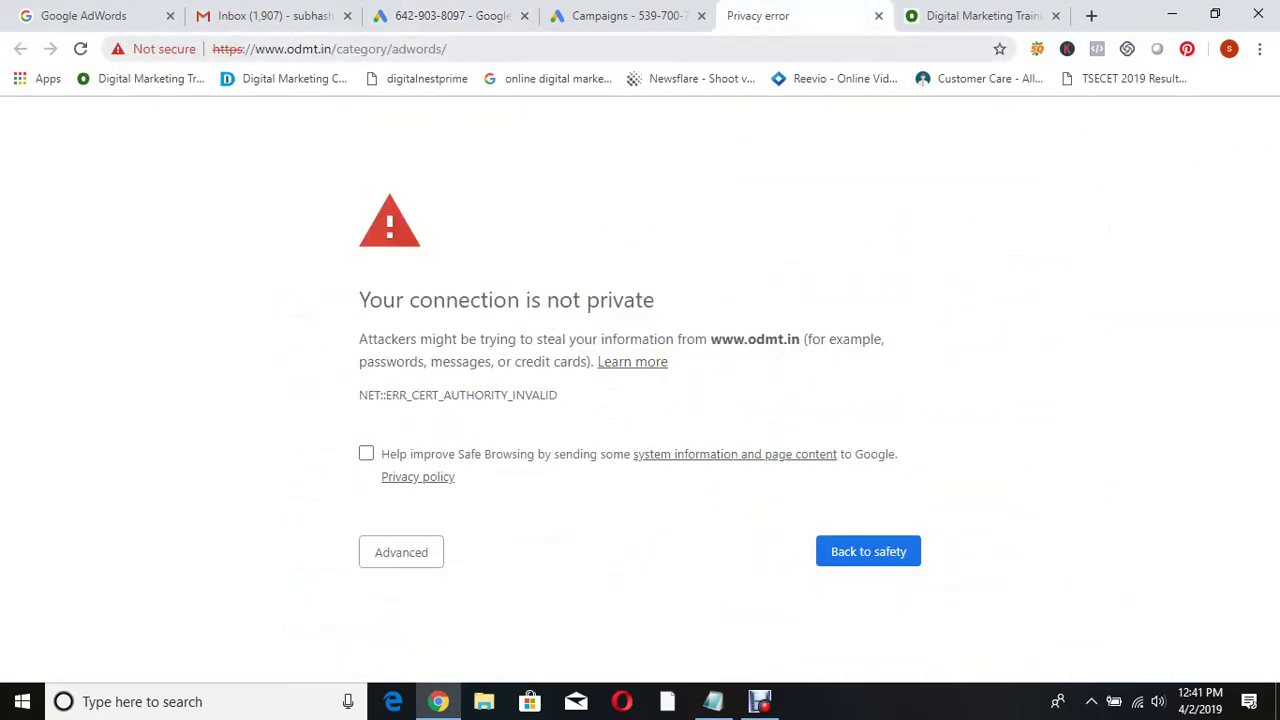
type("quick")
key("Return")
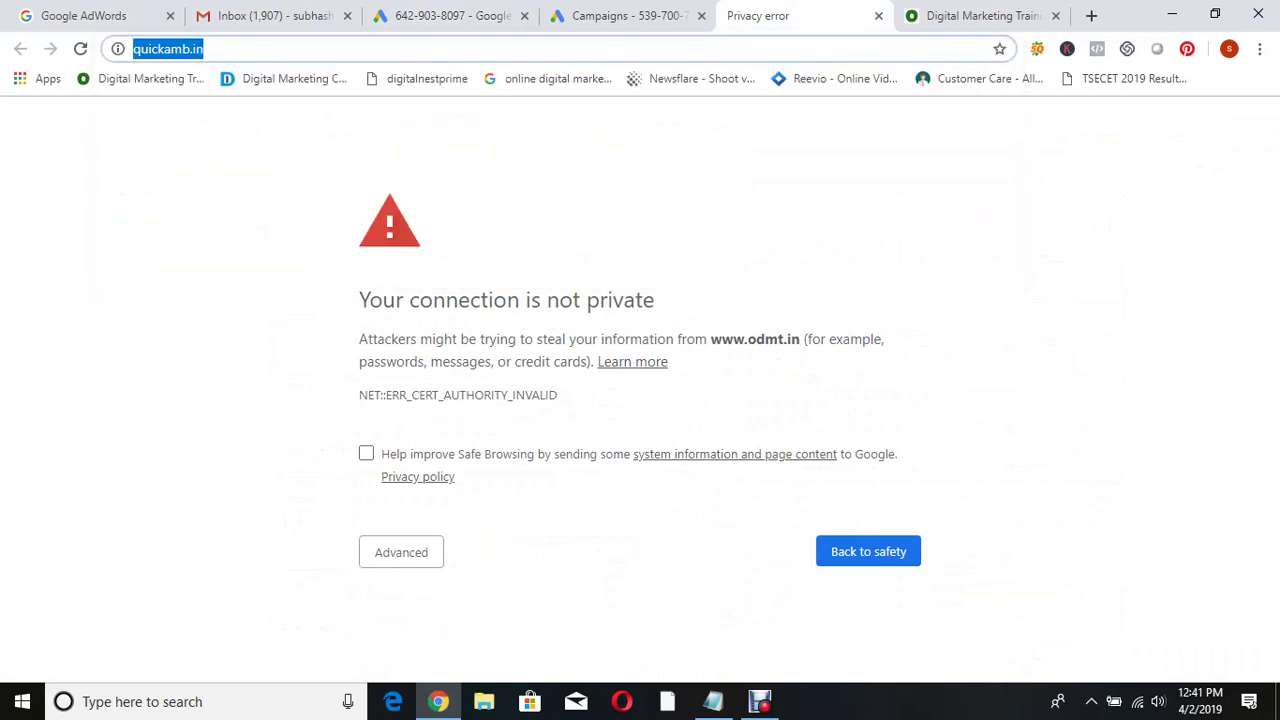
key("Return")
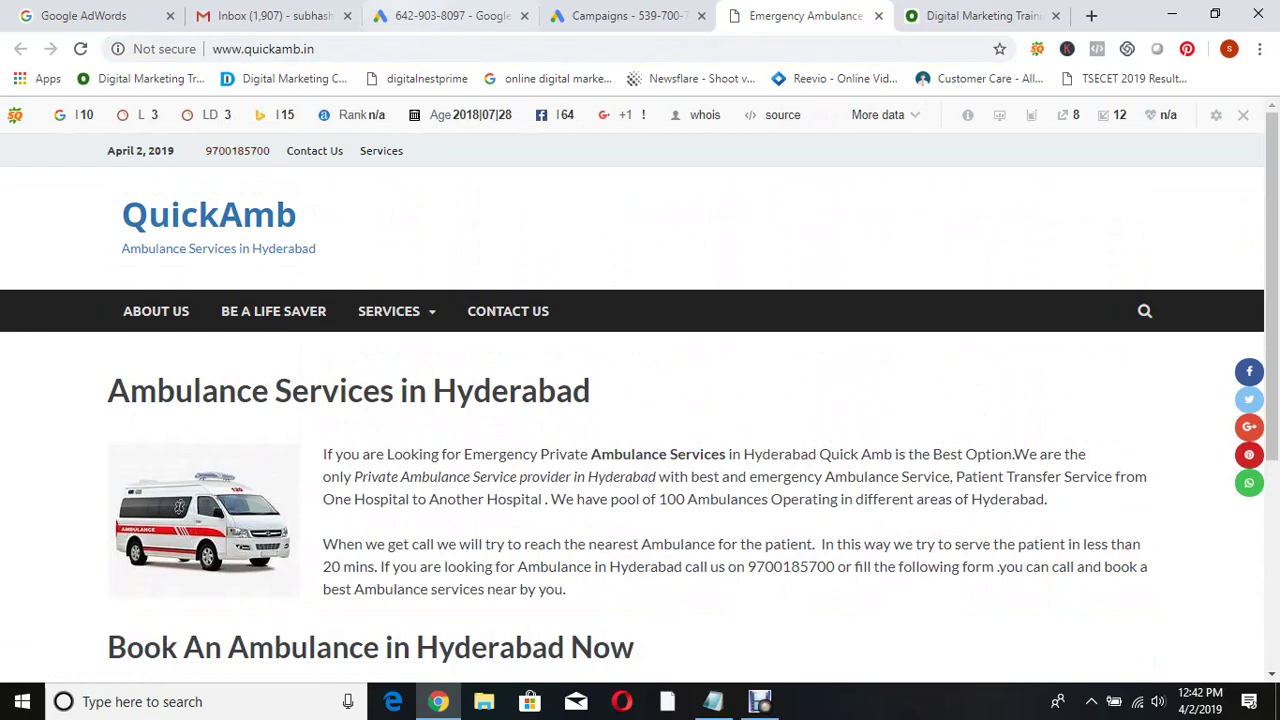
- Reload the ambulance account's overview and search Google for "ambulance services in hyderabad" in place of the ODMT page
left_click(450, 15)
left_click(80, 48)
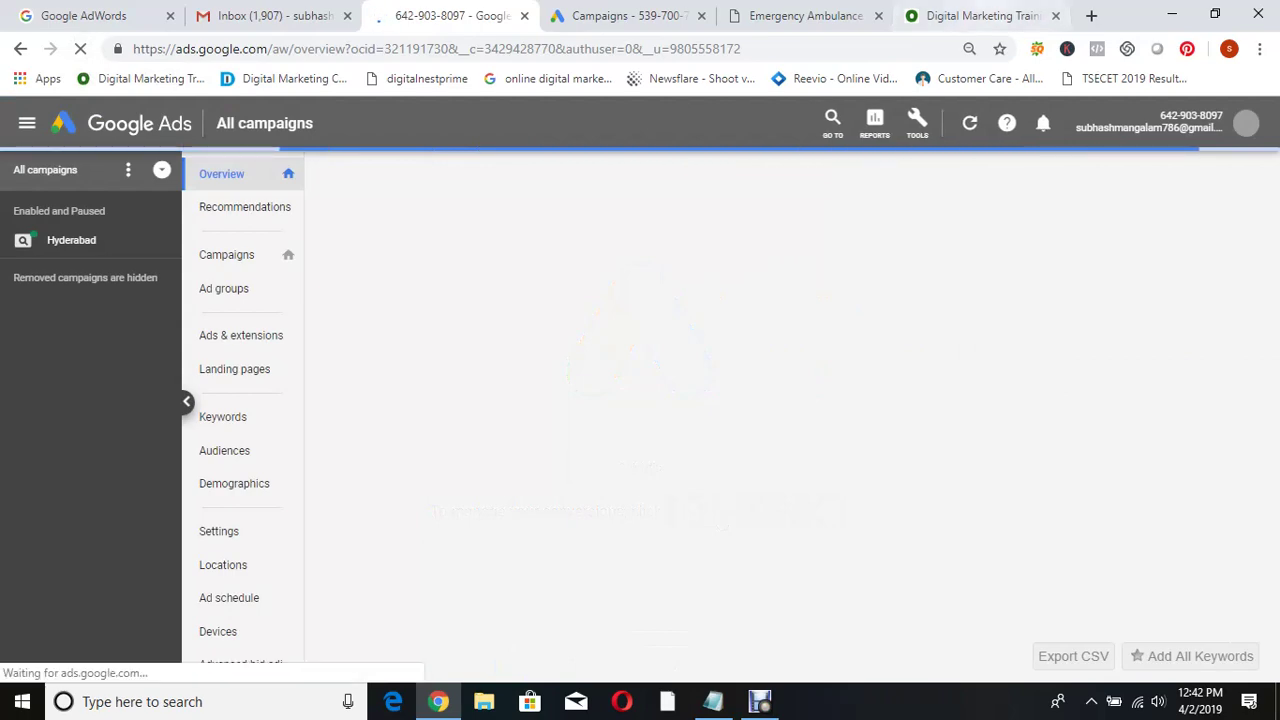
key("ctrl+6")
type("ambul")
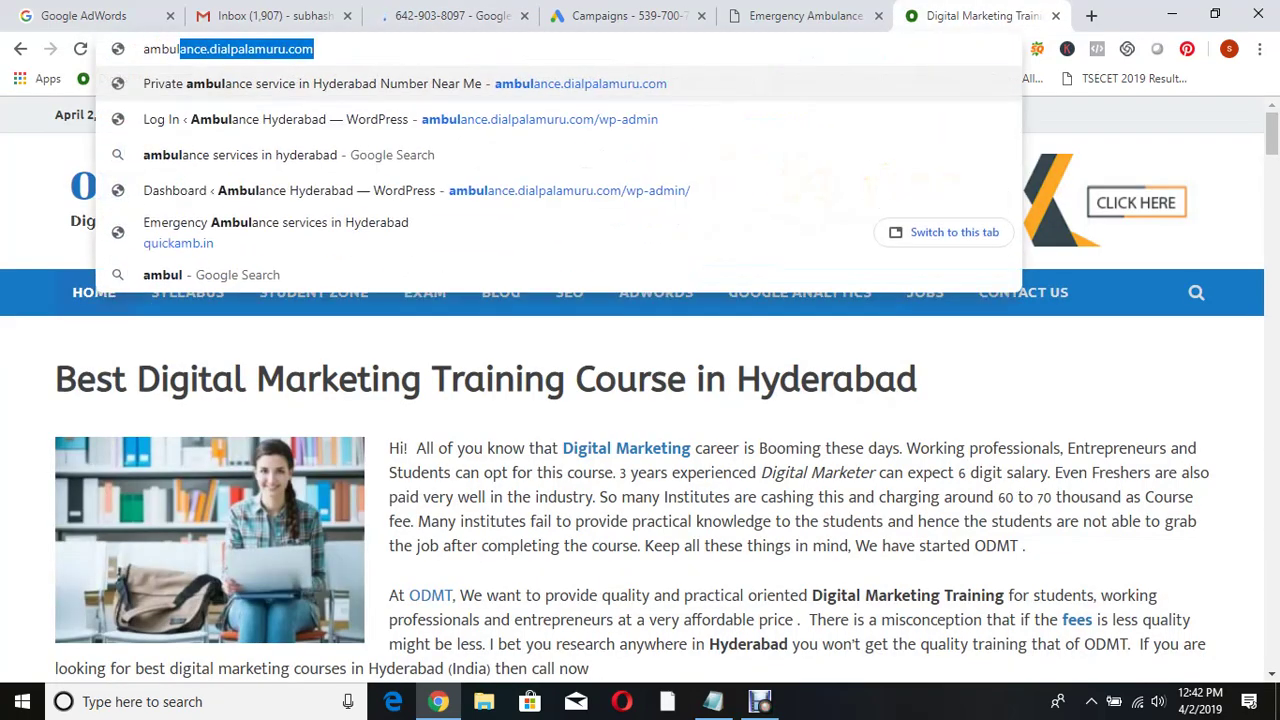
type("ance se")
key("Return")
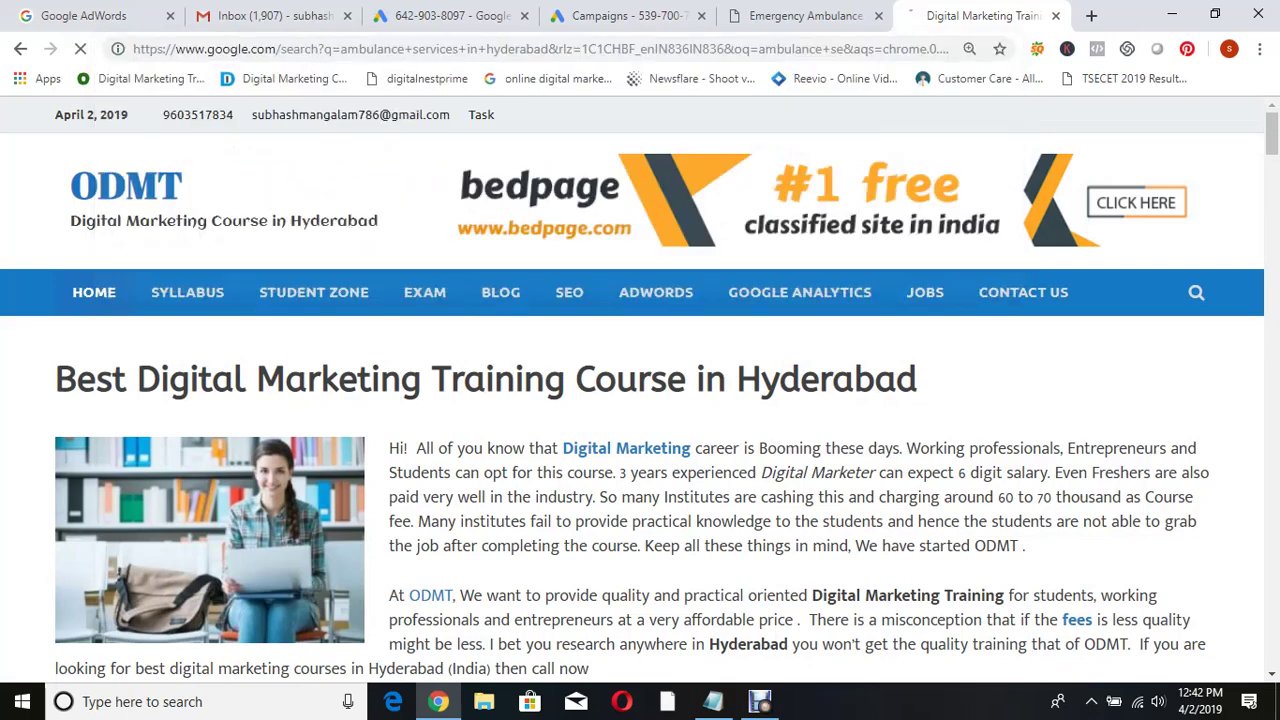
- Examine the ambulance ads below the organic search results, comparing the quickamb.in ad with its competitors
scroll(640, 390, "down", 6)
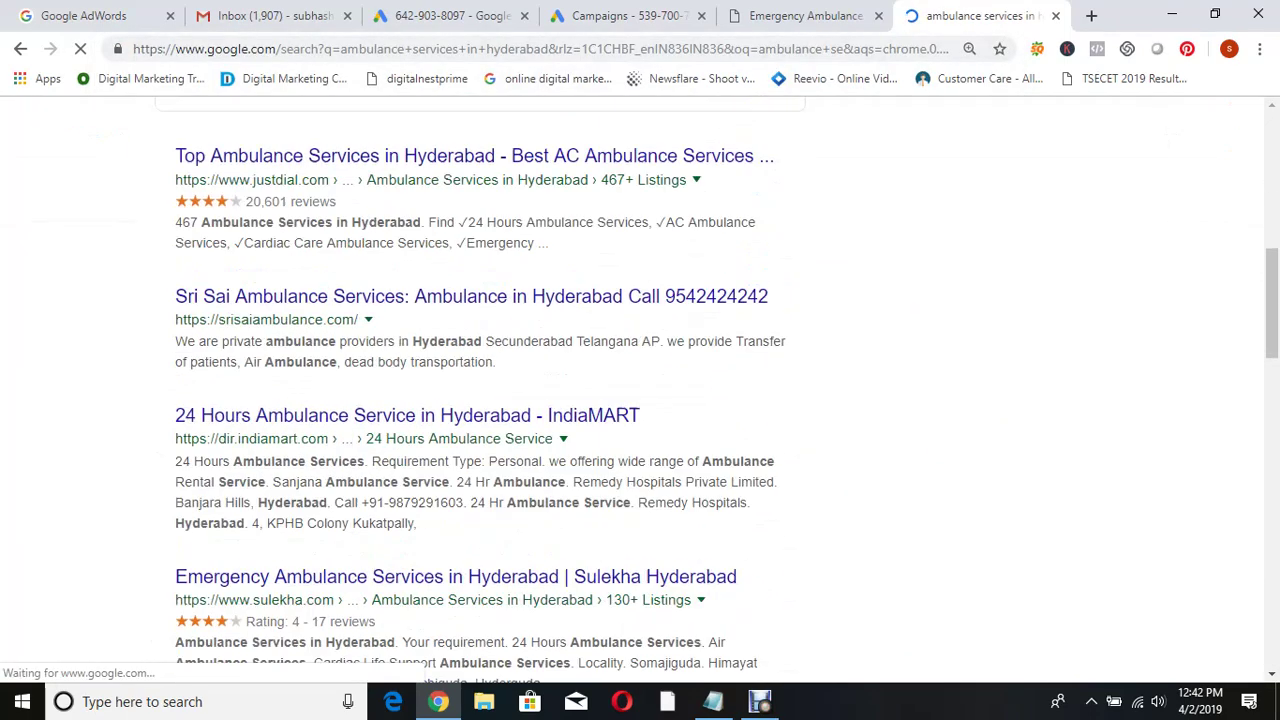
scroll(480, 390, "down", 15)
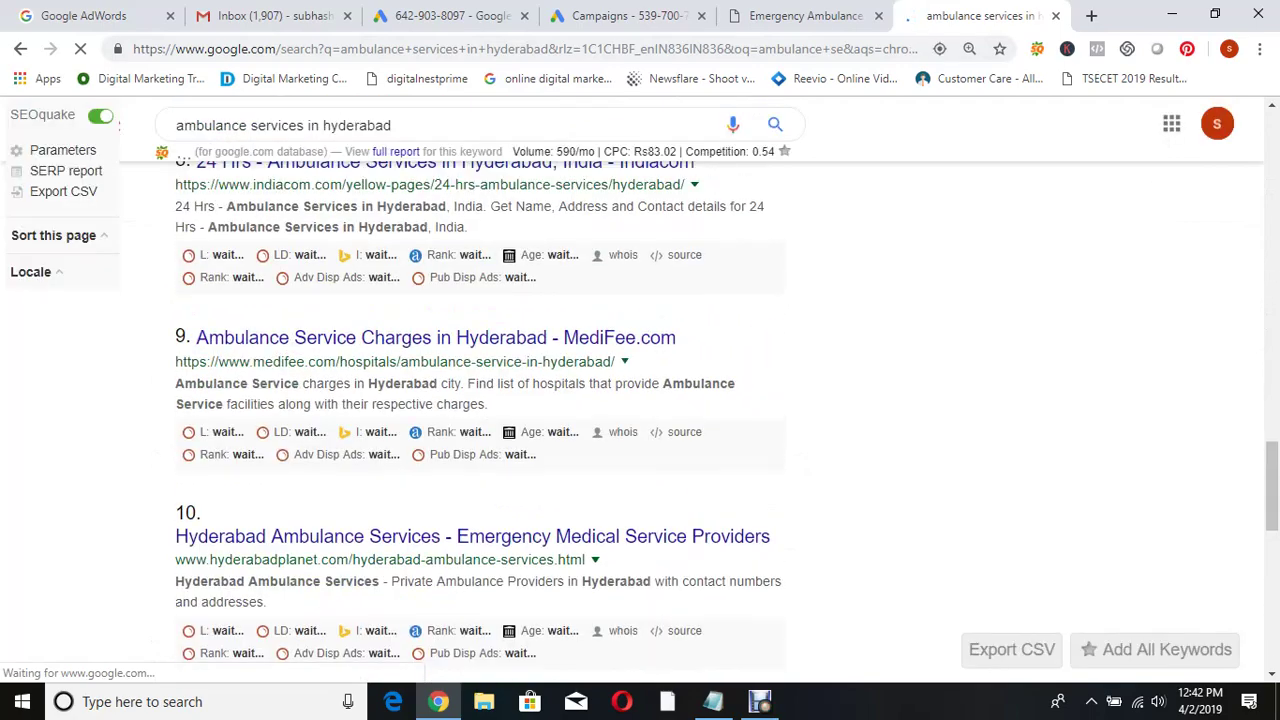
scroll(420, 390, "down", 4)
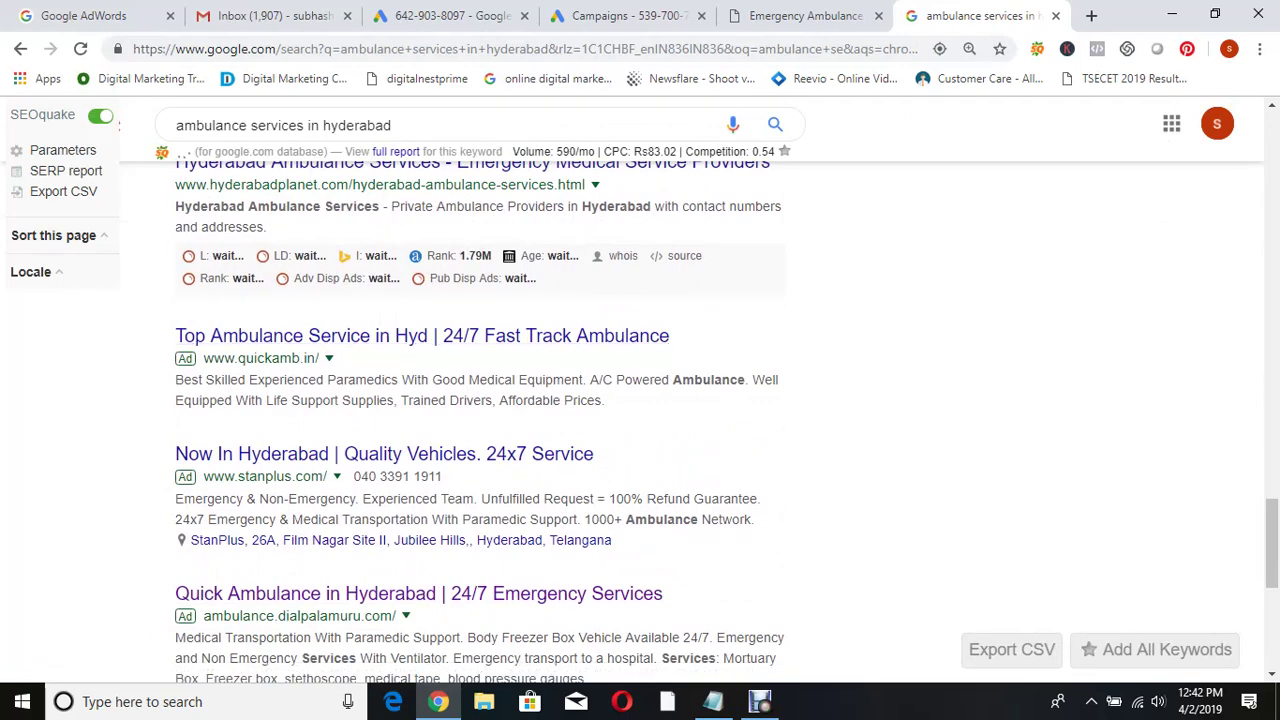
scroll(420, 500, "down", 1)
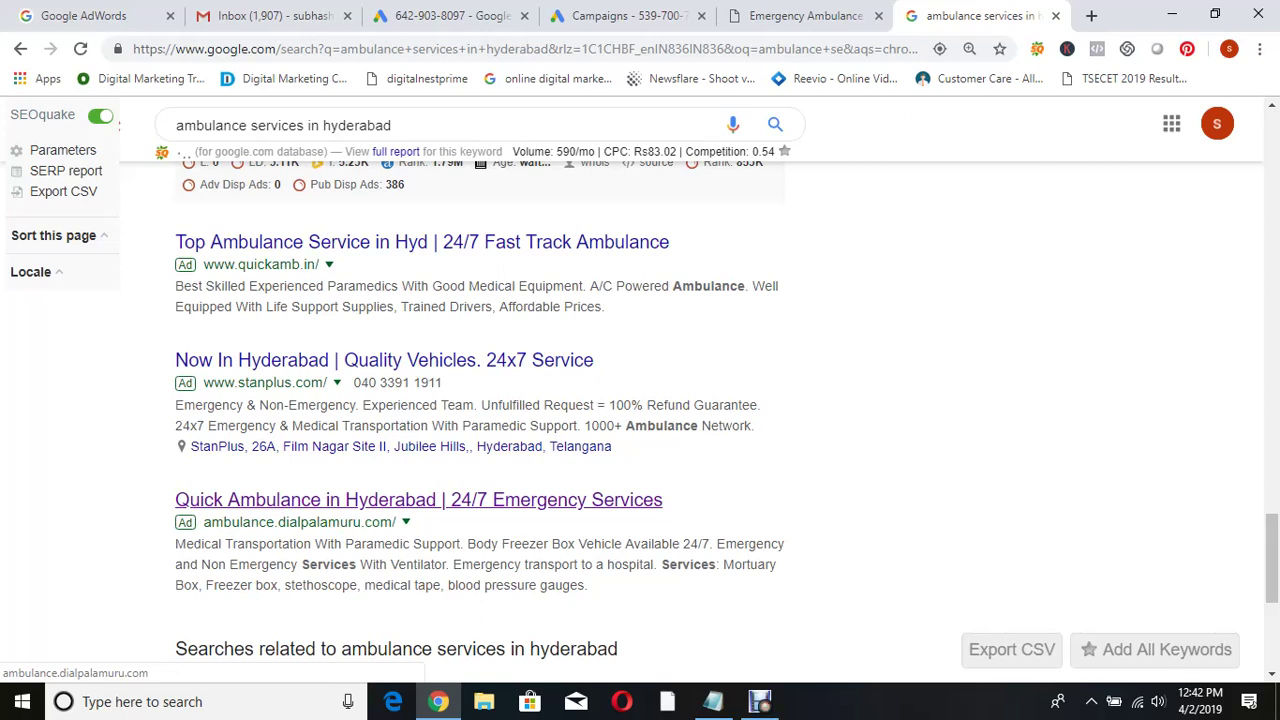
scroll(420, 480, "up", 1)
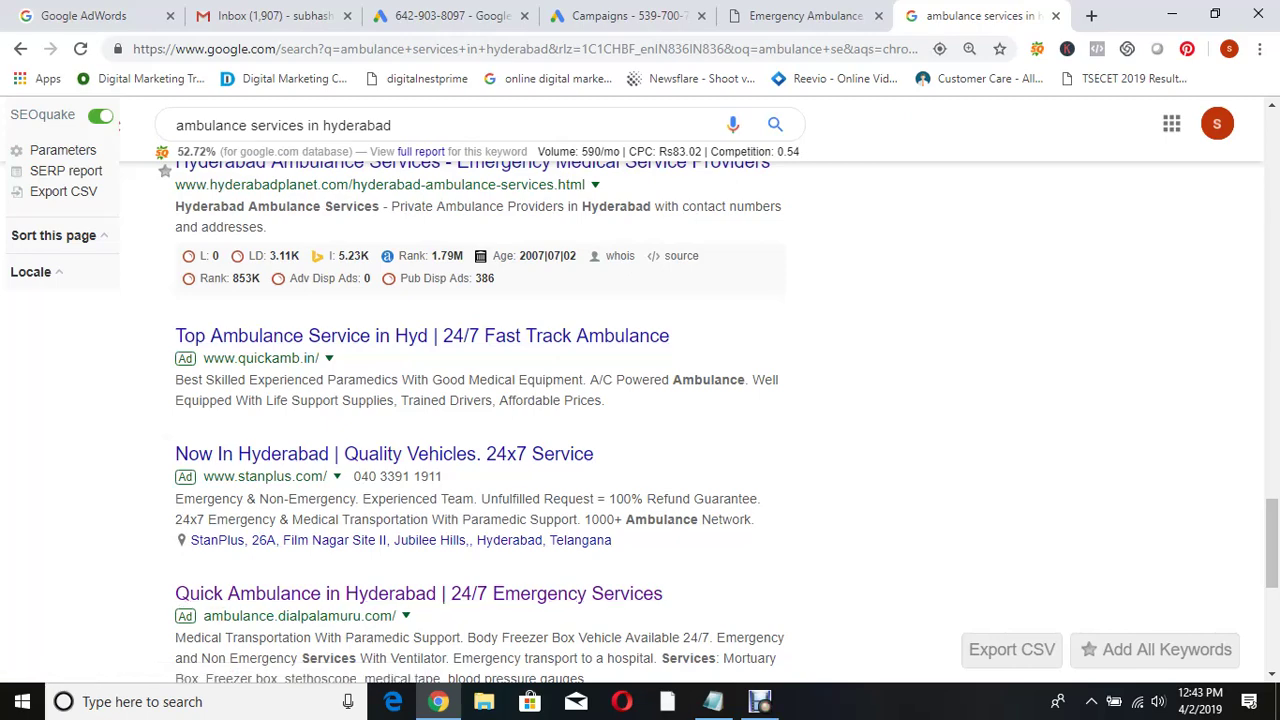
scroll(640, 420, "down", 1)
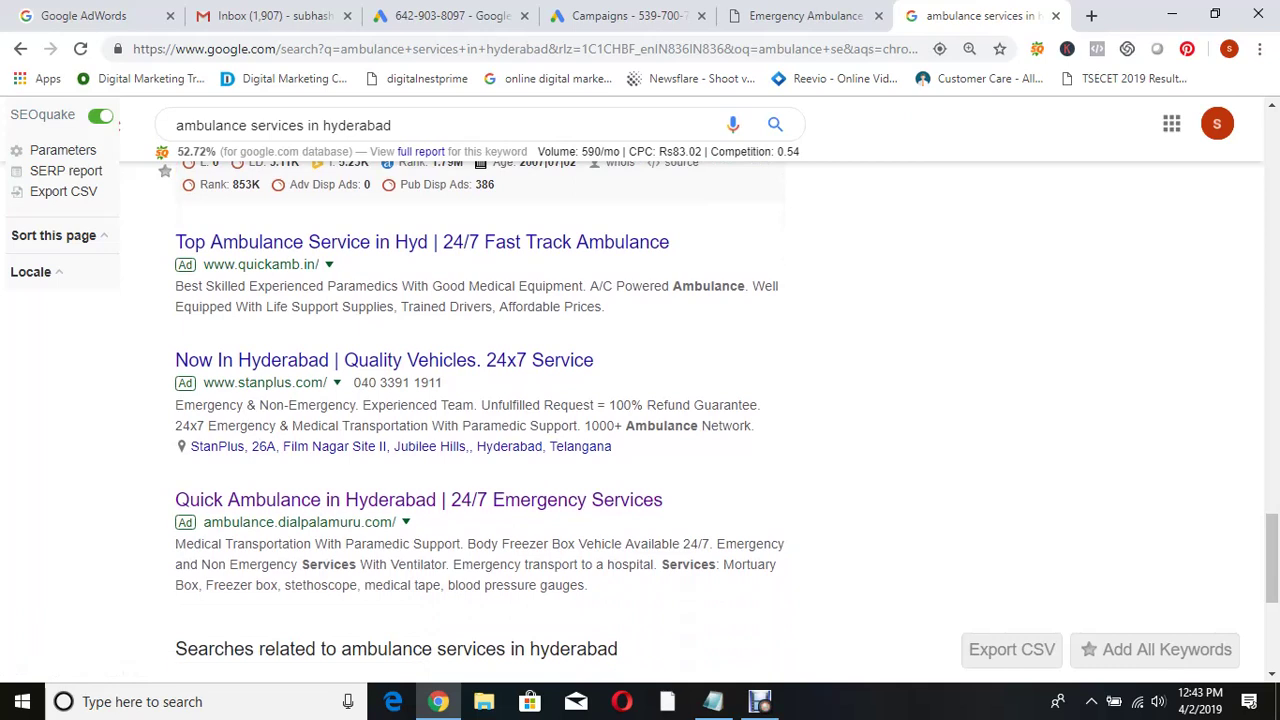
- Open the keywords of the Ambulance Services ad group in the ambulance account's Hyderabad campaign
left_click(450, 15)
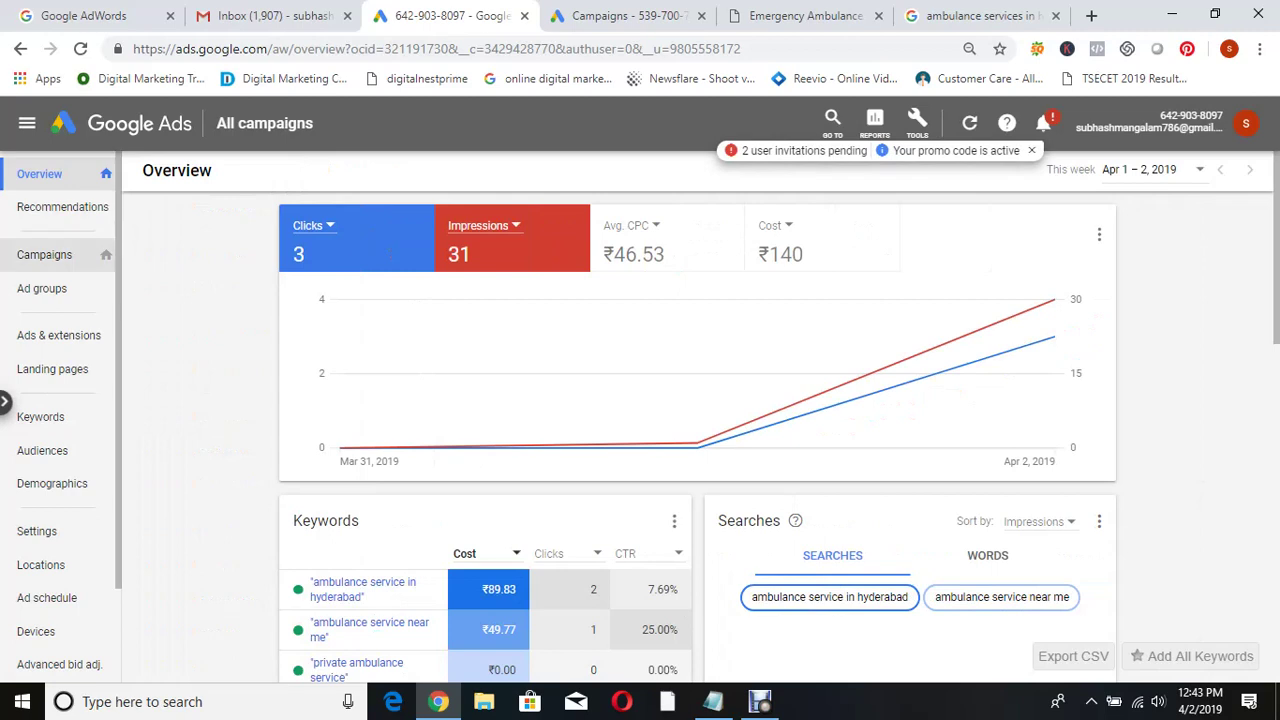
left_click(44, 254)
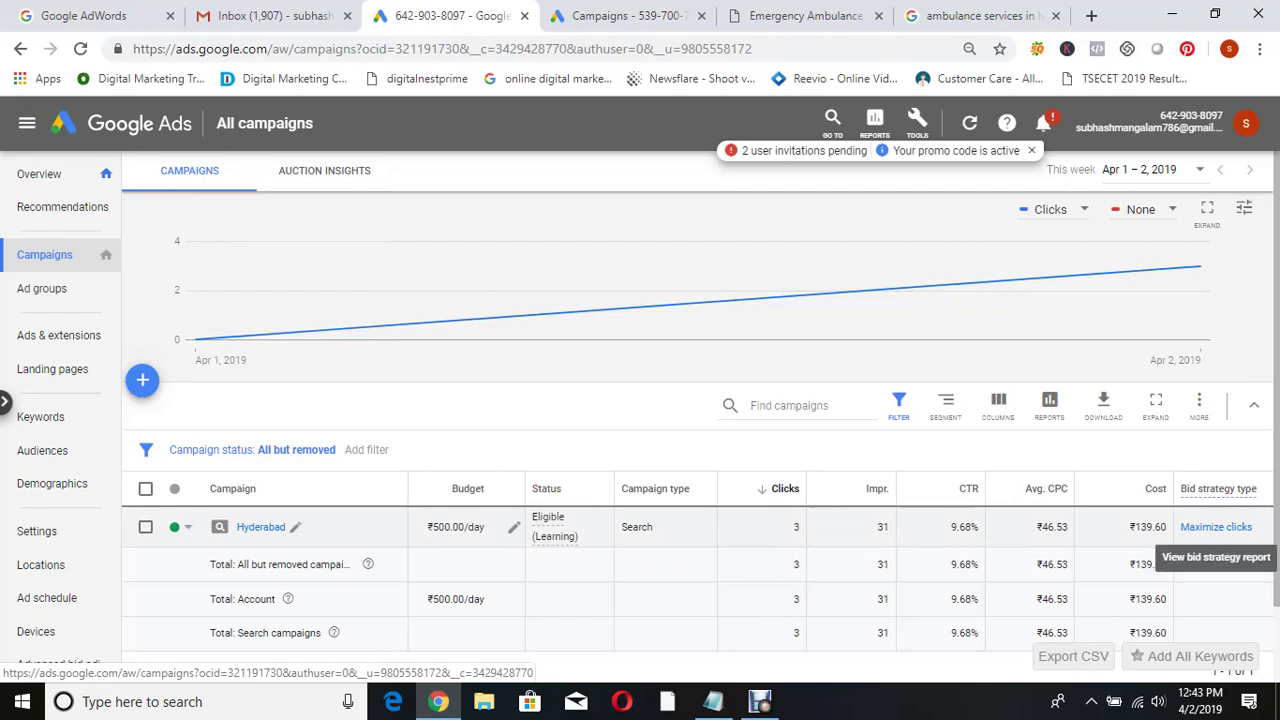
left_click(260, 527)
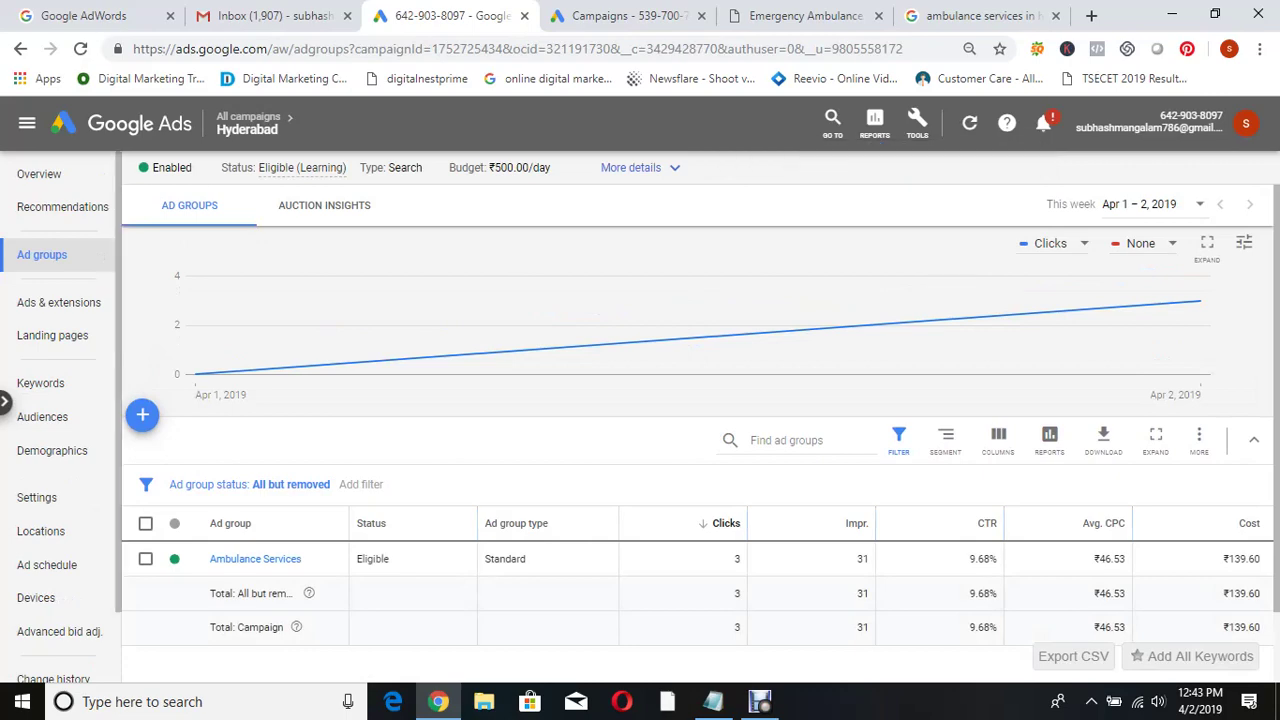
left_click(255, 559)
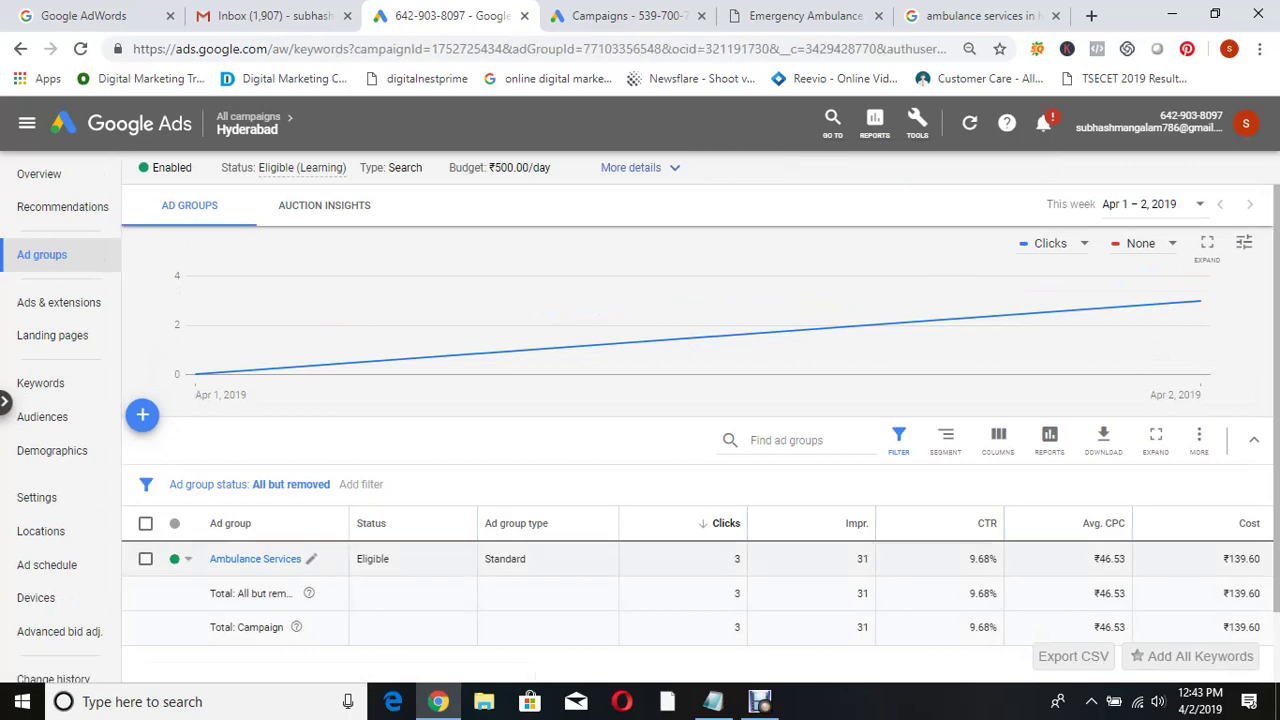
- Pause the low search volume keywords "ambulance service in hyderabad telangana" and "ambulance service in hyd"
scroll(700, 400, "down", 2)
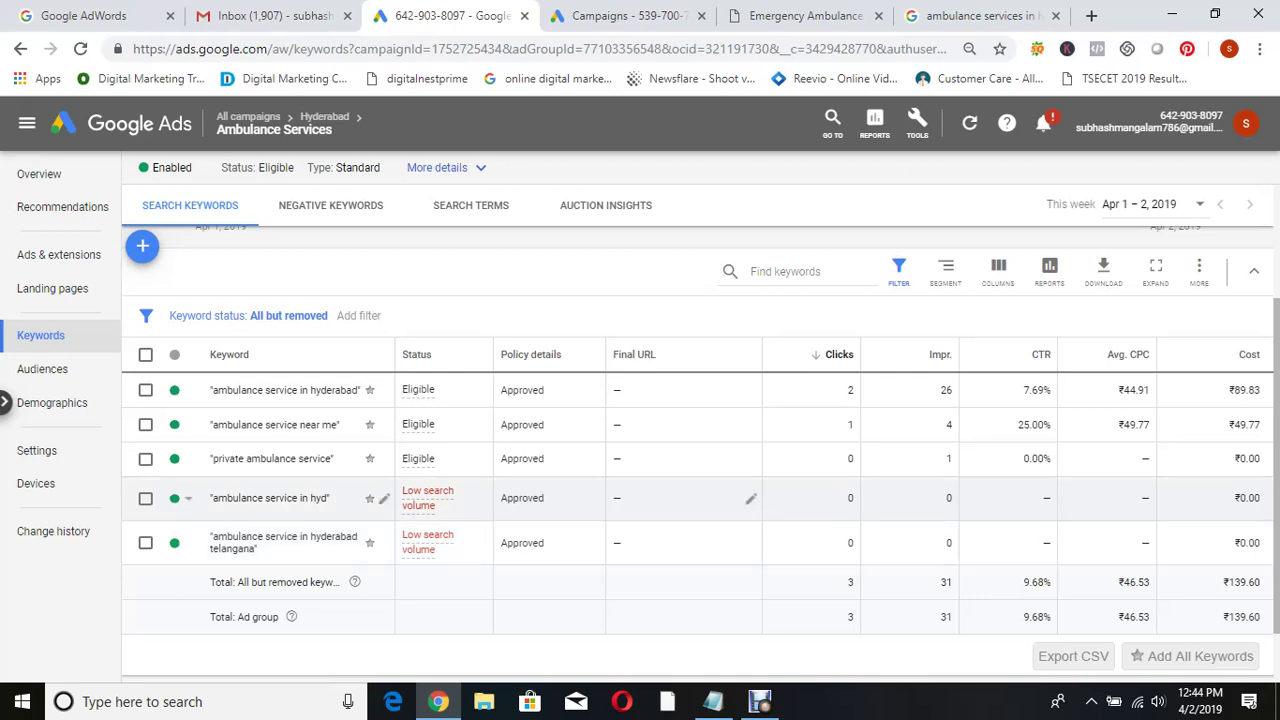
left_click(176, 543)
left_click(208, 573)
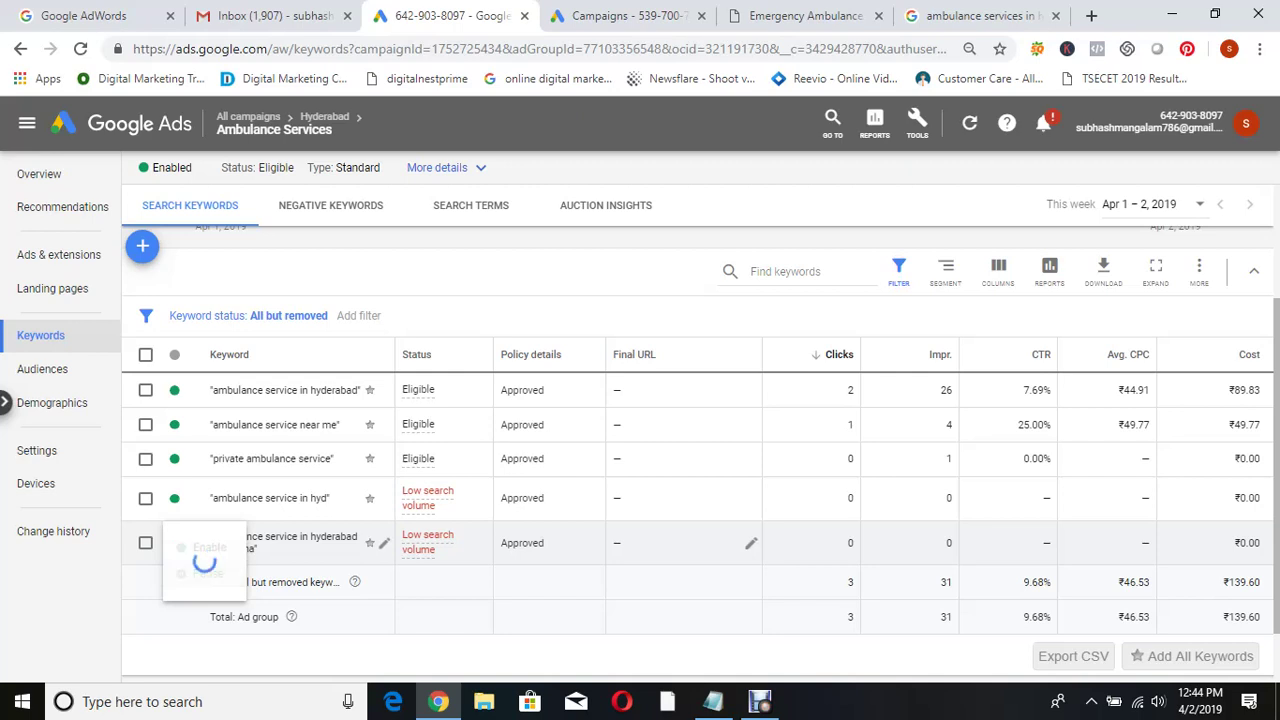
left_click(176, 498)
left_click(208, 528)
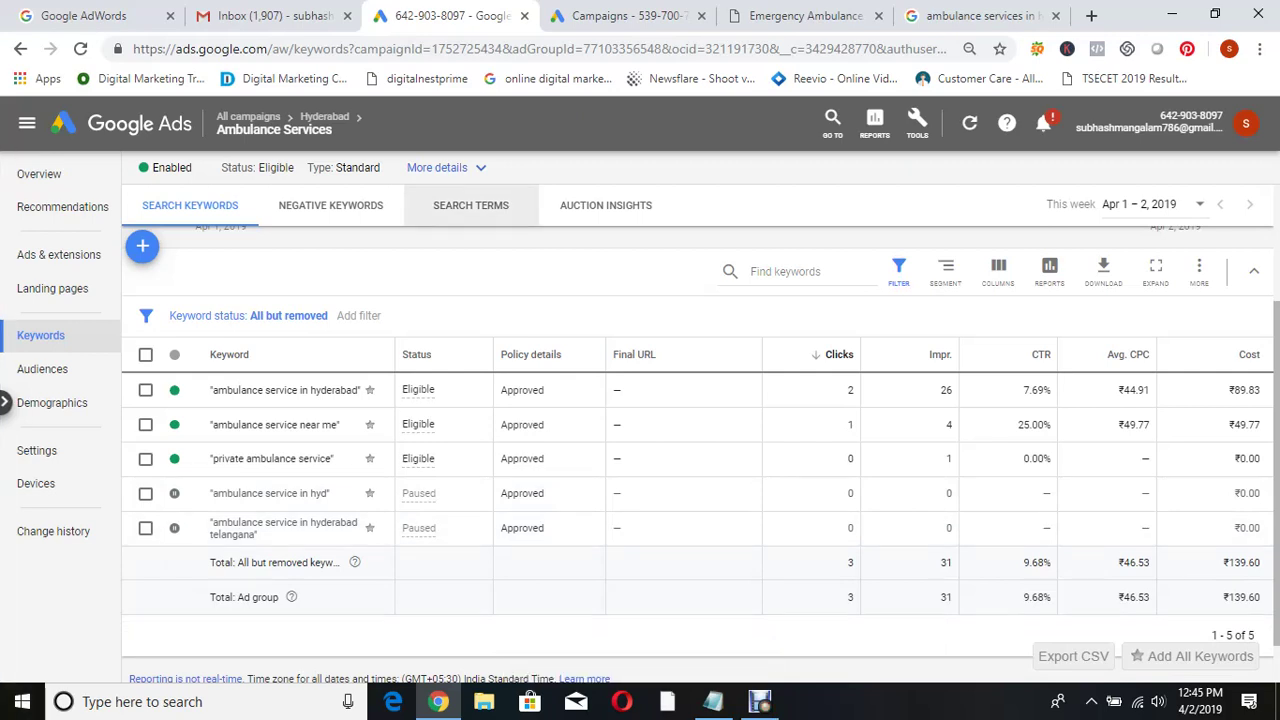
- Review the Ambulance Services ad group's search terms and negative keywords, and return to its search keywords
left_click(470, 205)
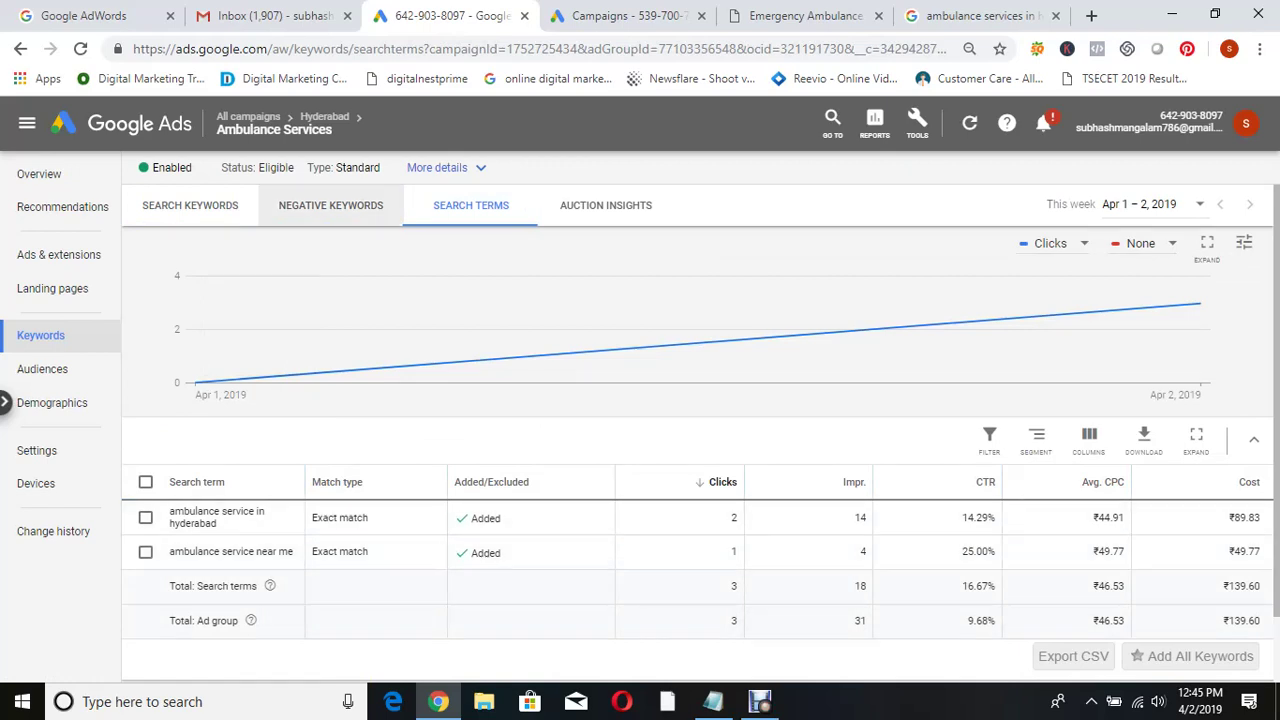
left_click(190, 205)
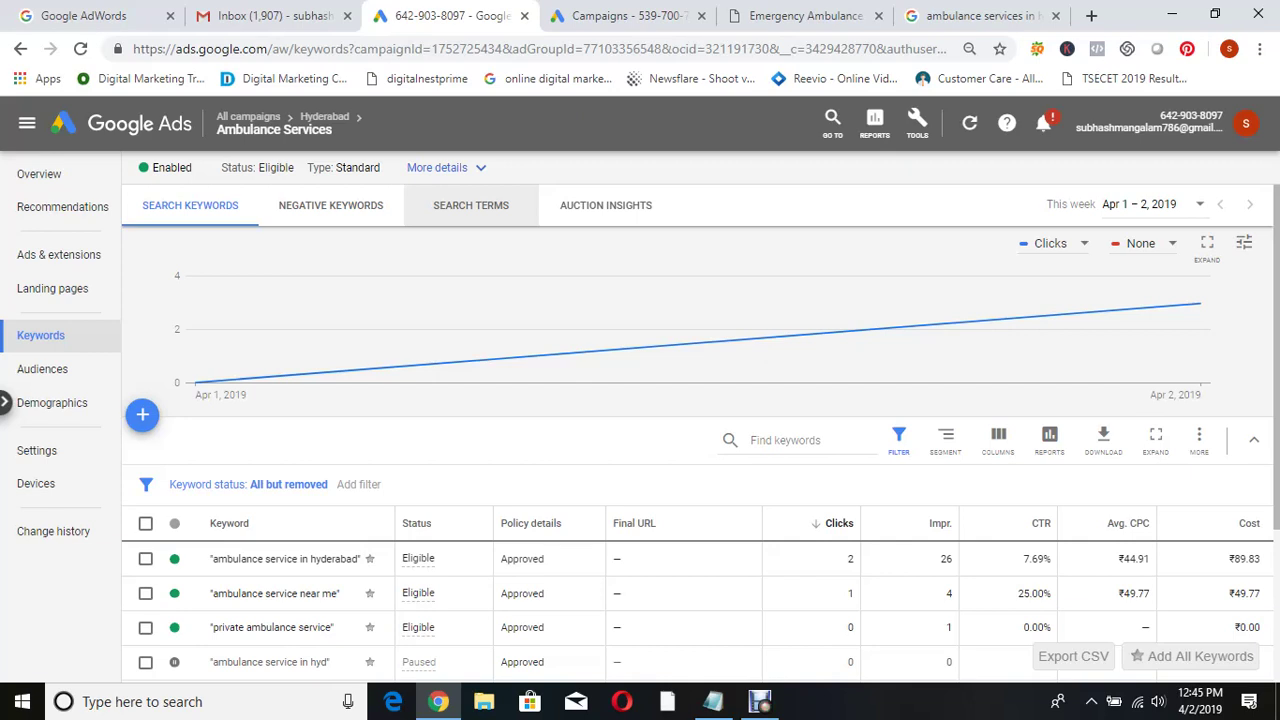
left_click(330, 205)
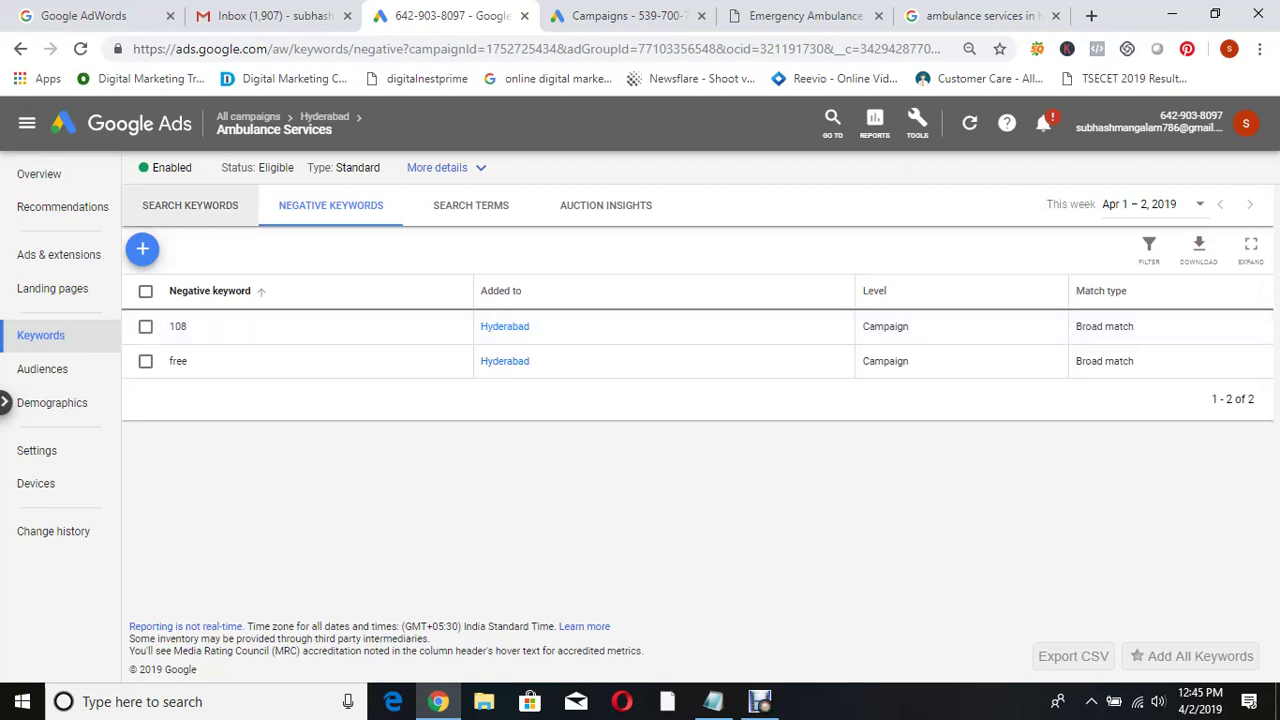
left_click(190, 205)
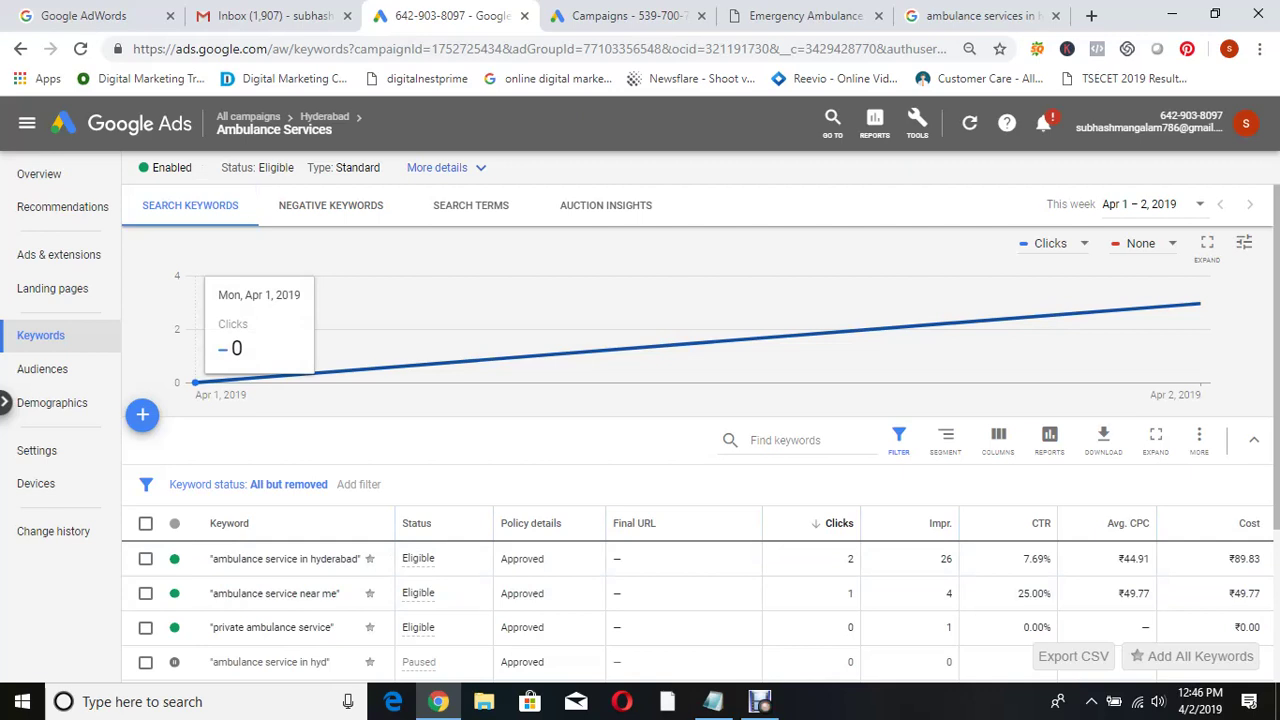
- Try out excluding the search term "ambulance service near me" as a negative keyword, and check the ad group's negative keyword list
left_click(470, 205)
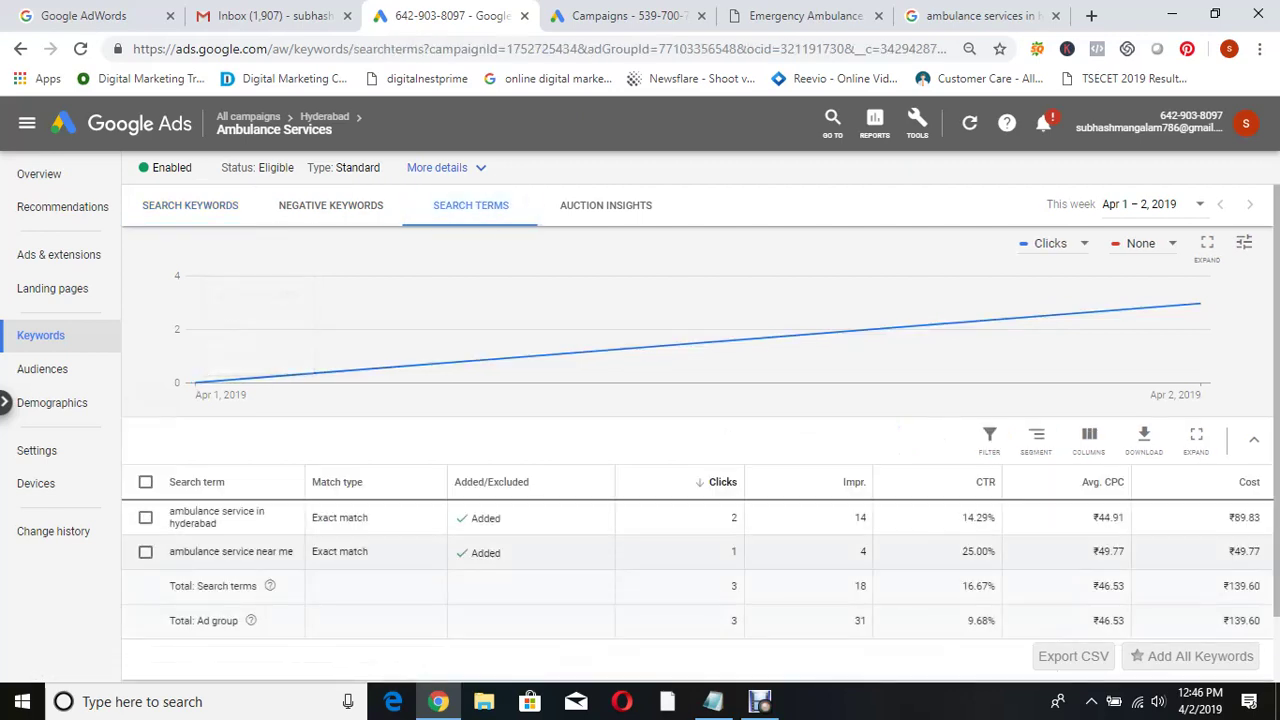
left_click(145, 551)
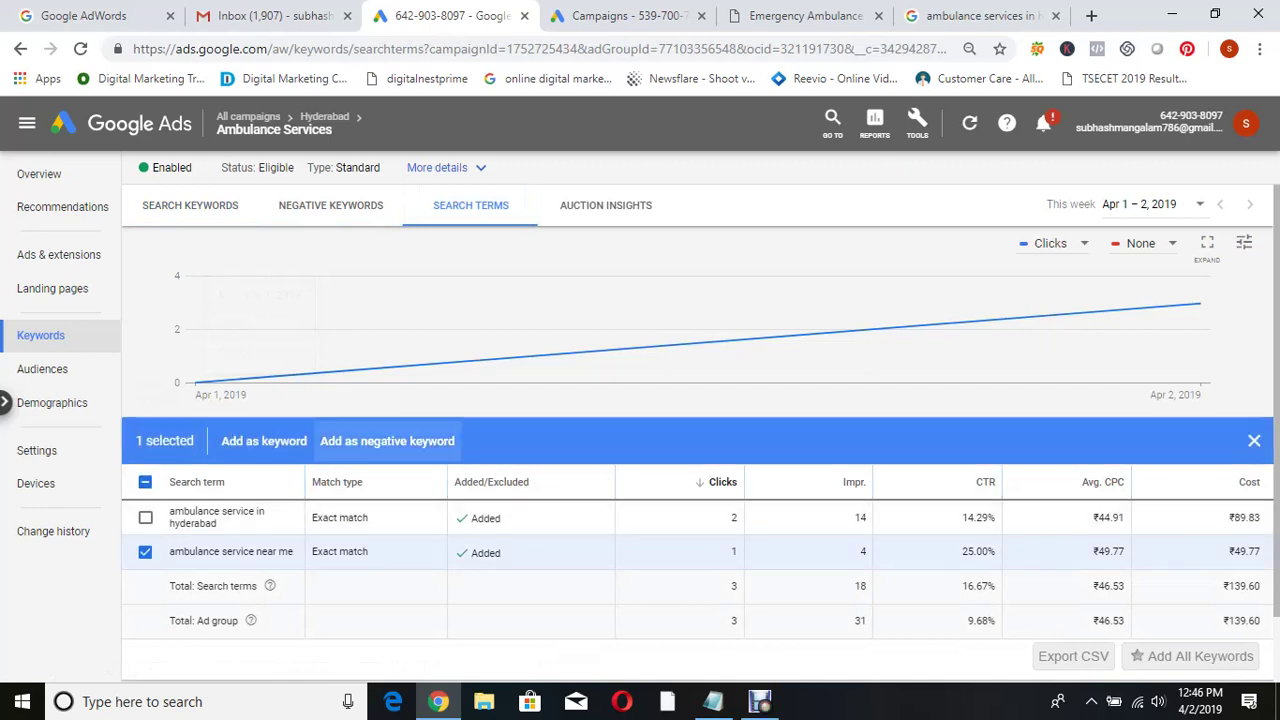
left_click(387, 441)
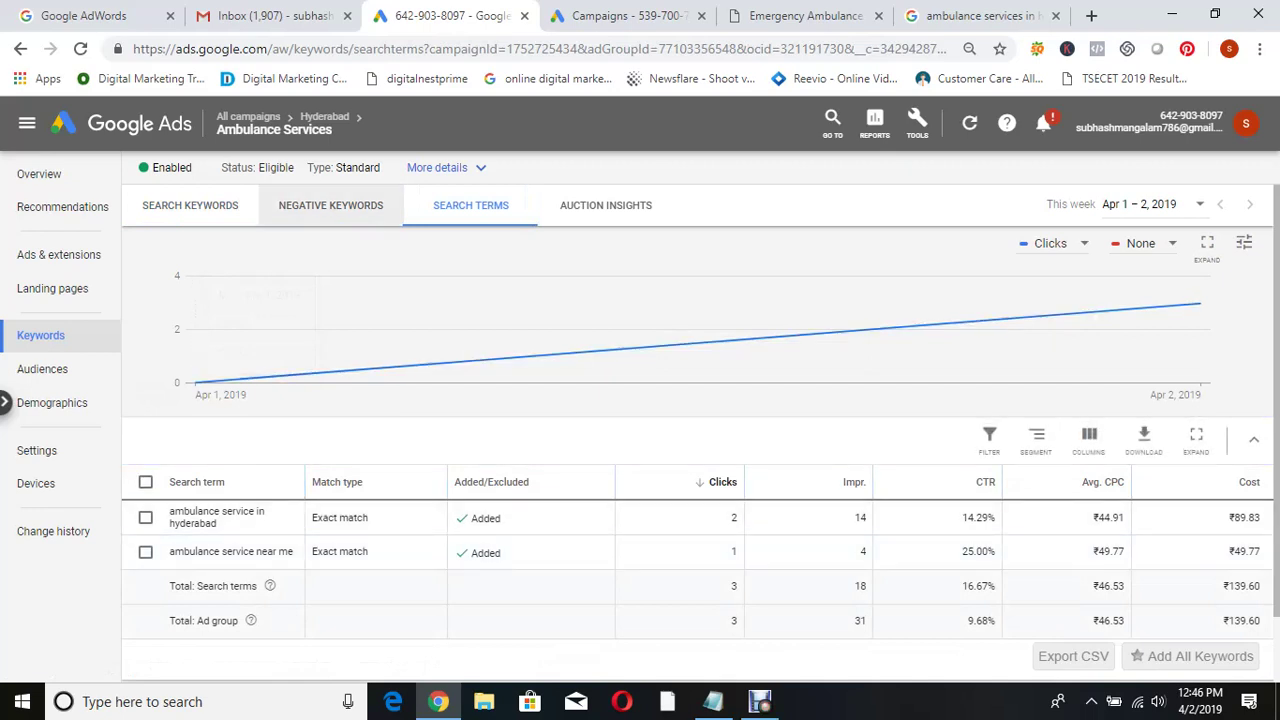
left_click(330, 205)
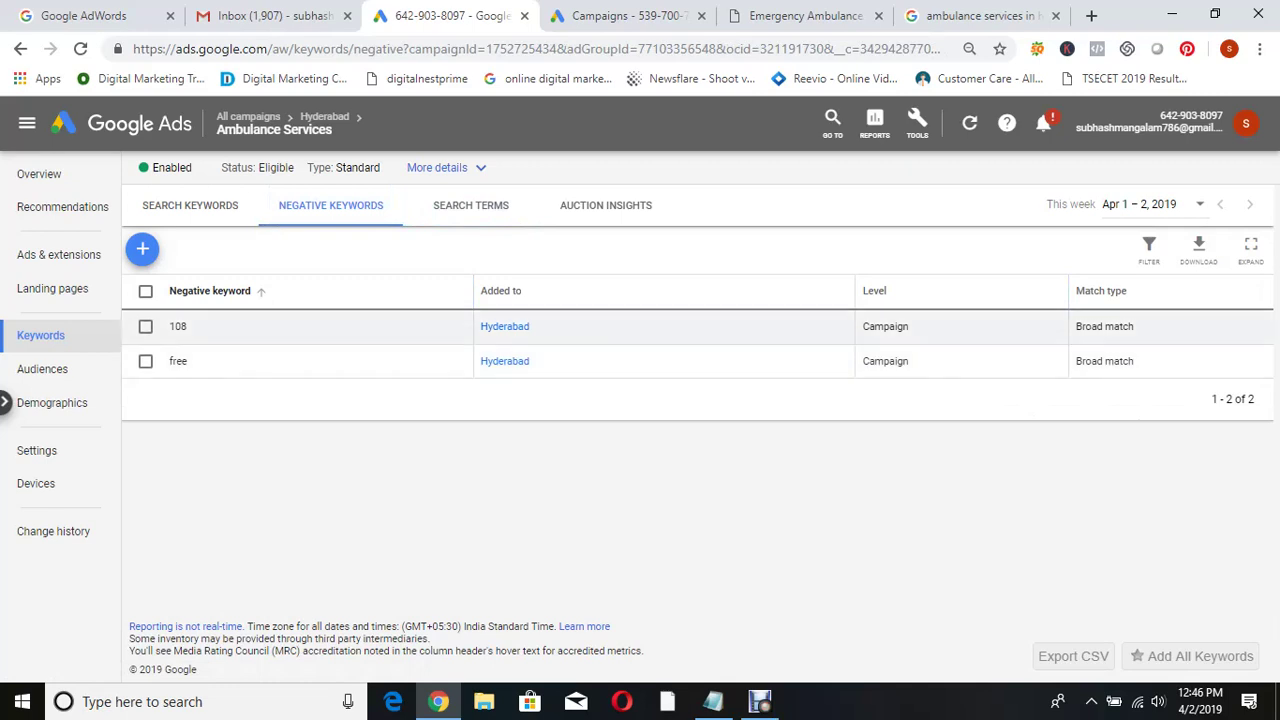
left_click(190, 205)
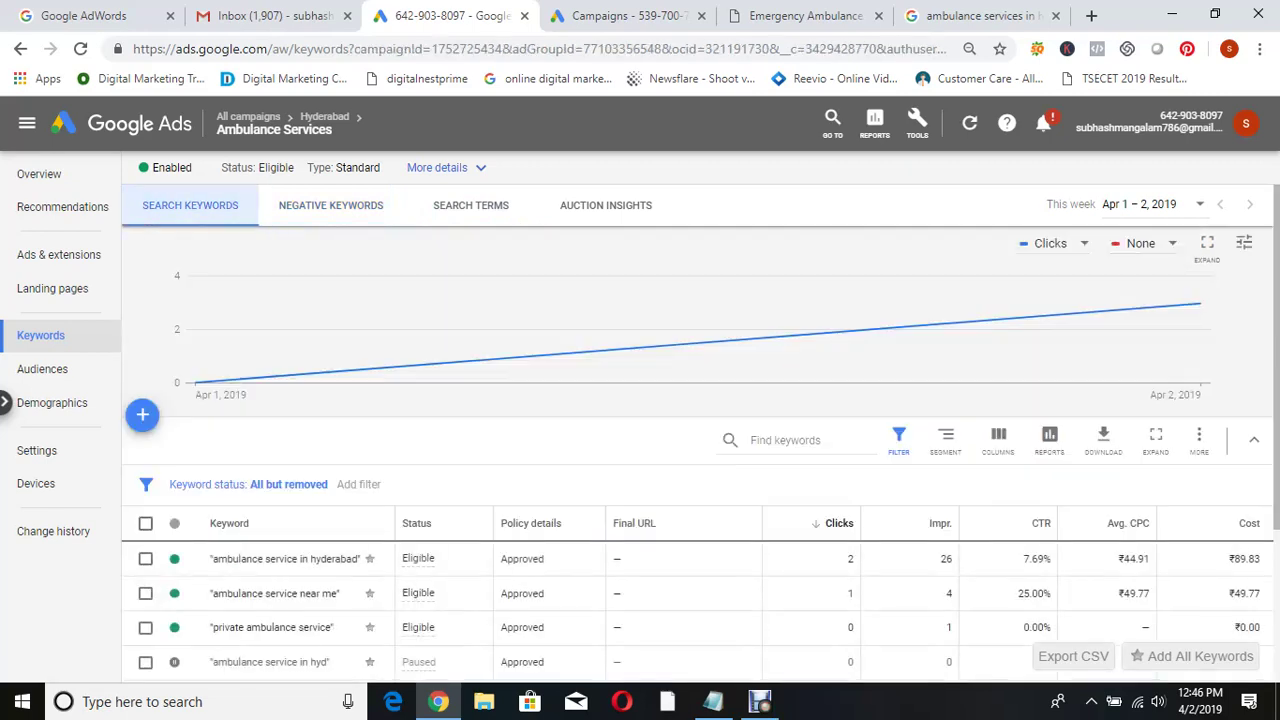
- Open the Hyderabad campaign's geographic report of locations that triggered ads, and select India as a physical location
mouse_move(280, 125)
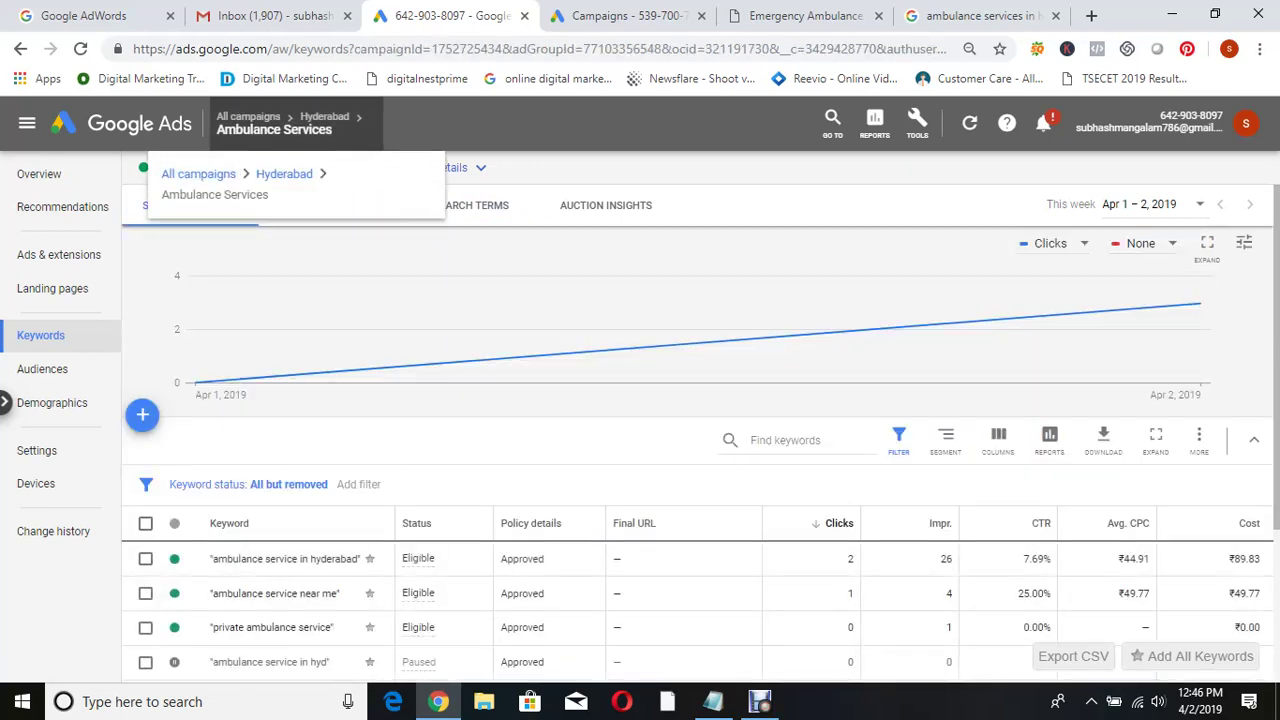
left_click(284, 174)
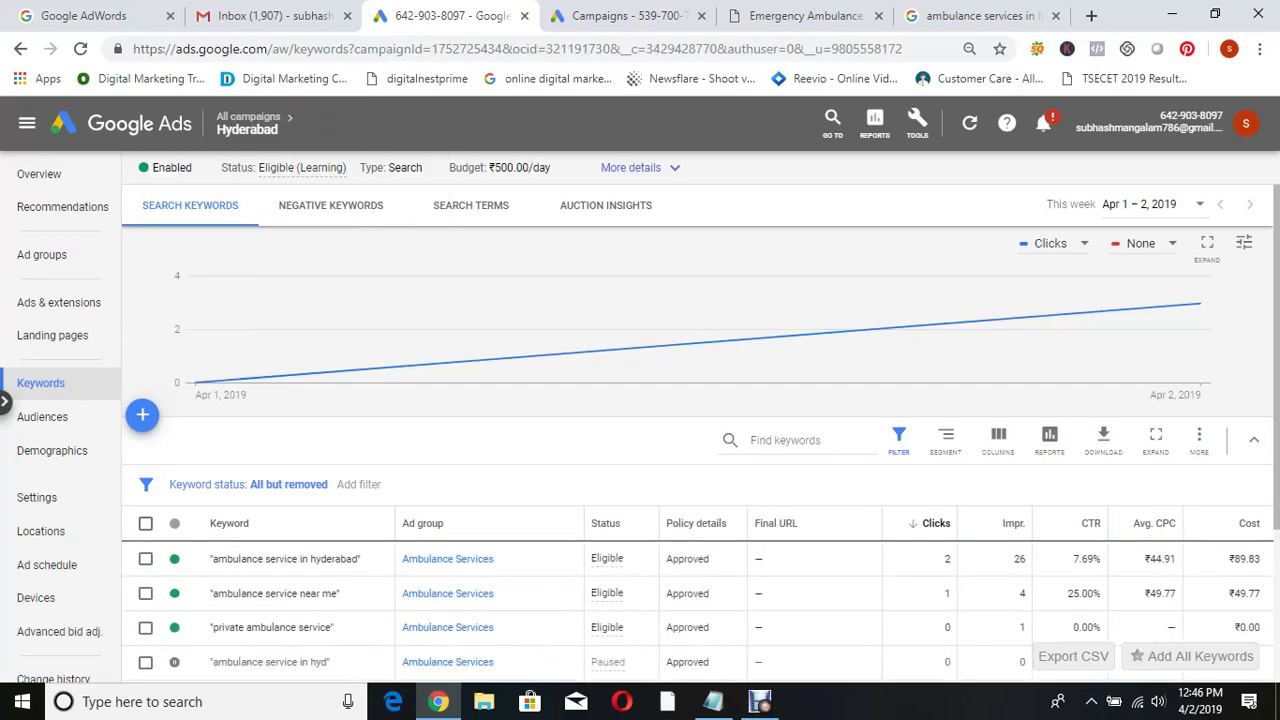
left_click(40, 531)
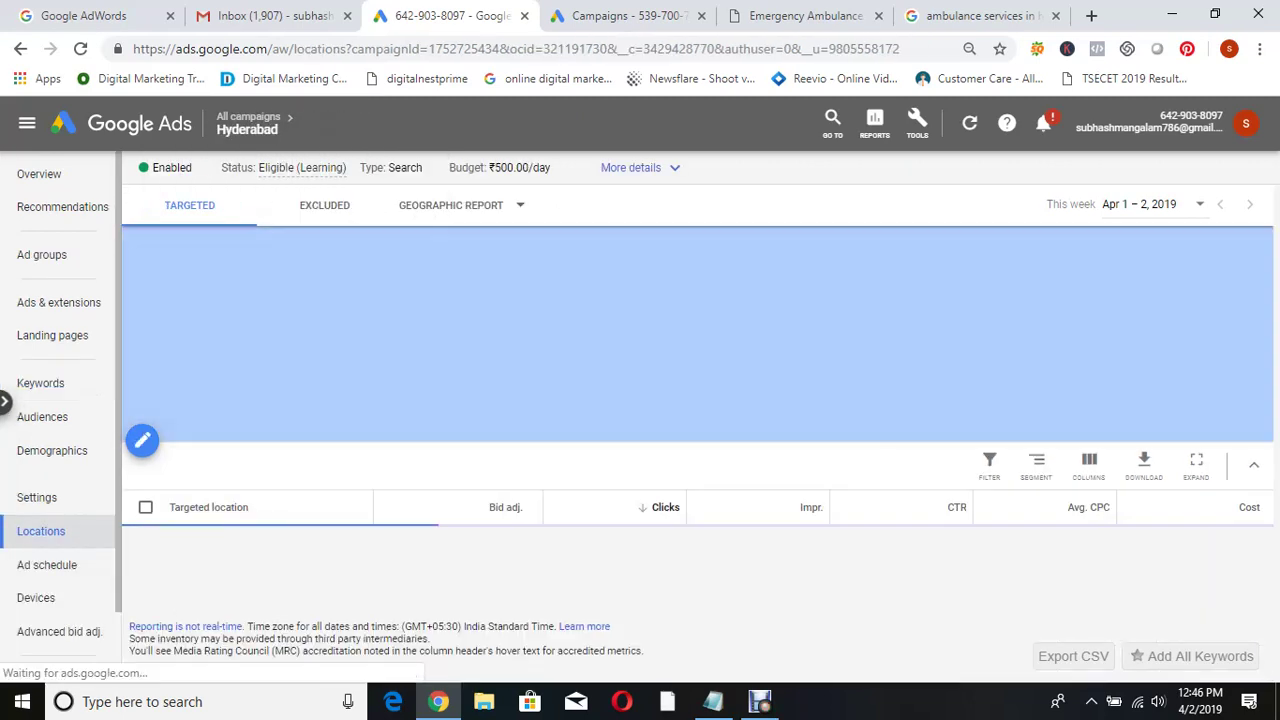
left_click(455, 205)
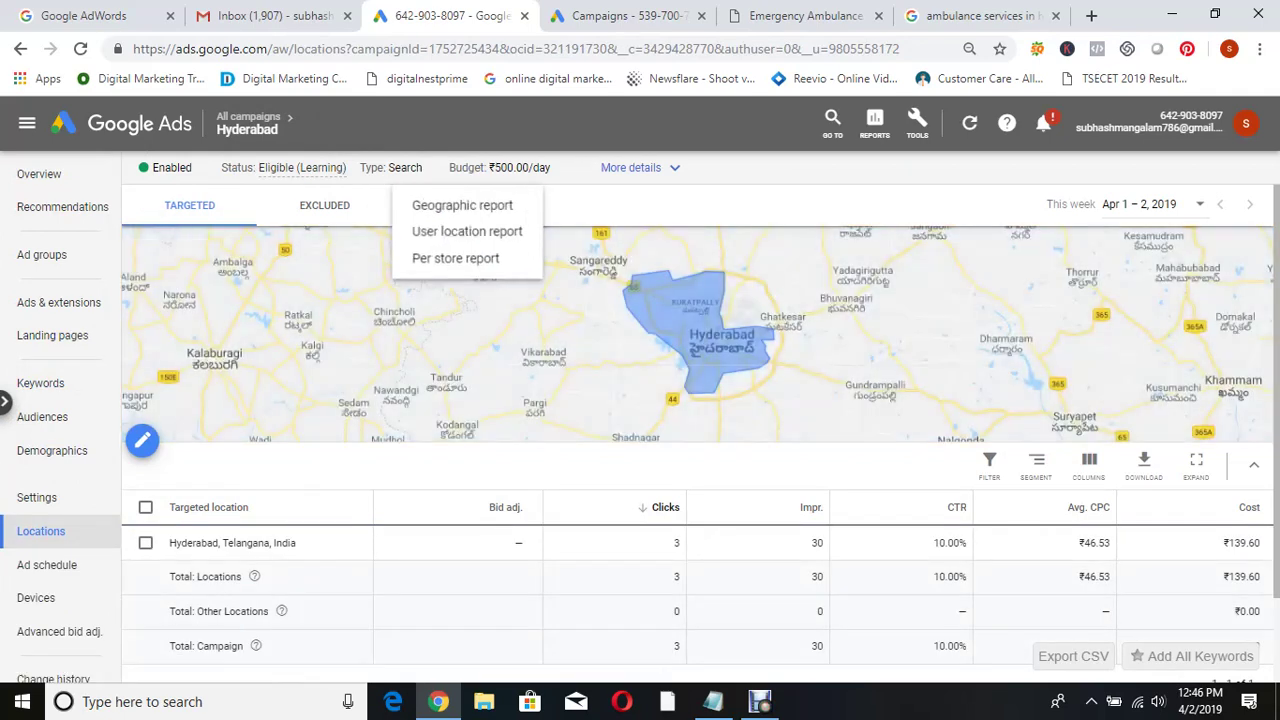
left_click(462, 205)
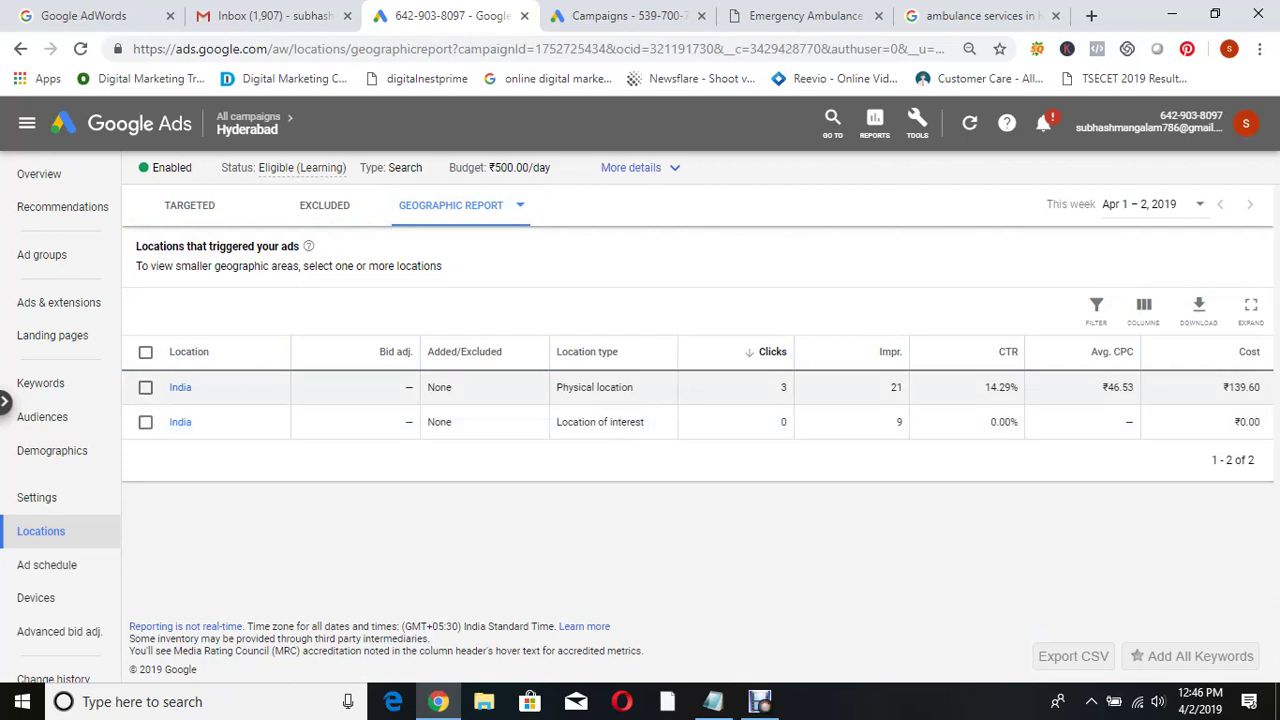
left_click(145, 387)
- Open the Hyderabad campaign's user location report and break India down by state and Telangana by city
left_click(520, 205)
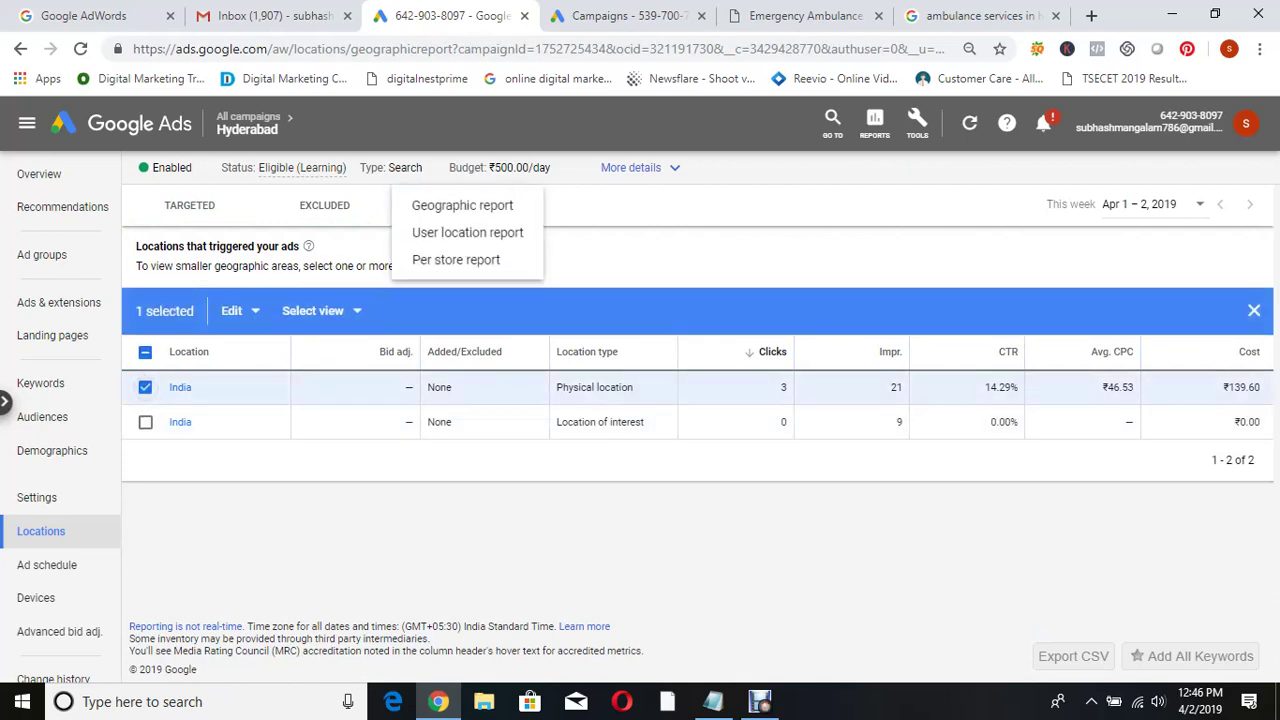
left_click(467, 232)
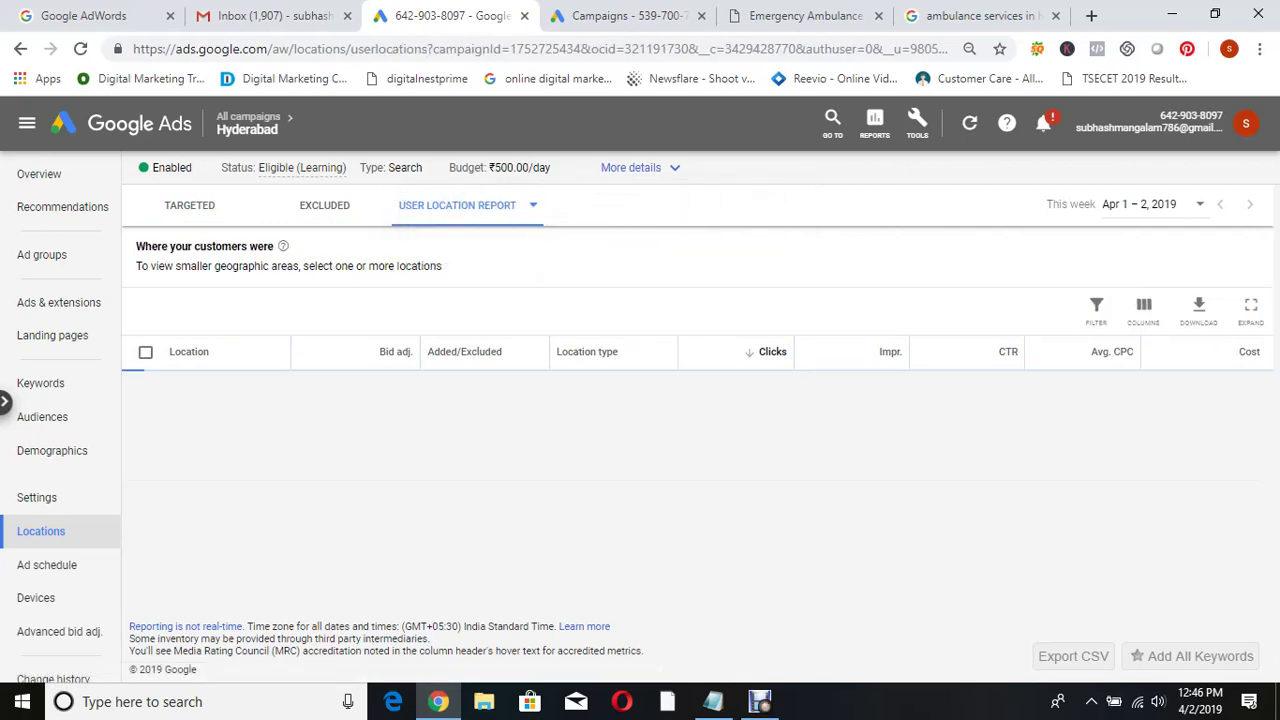
left_click(533, 205)
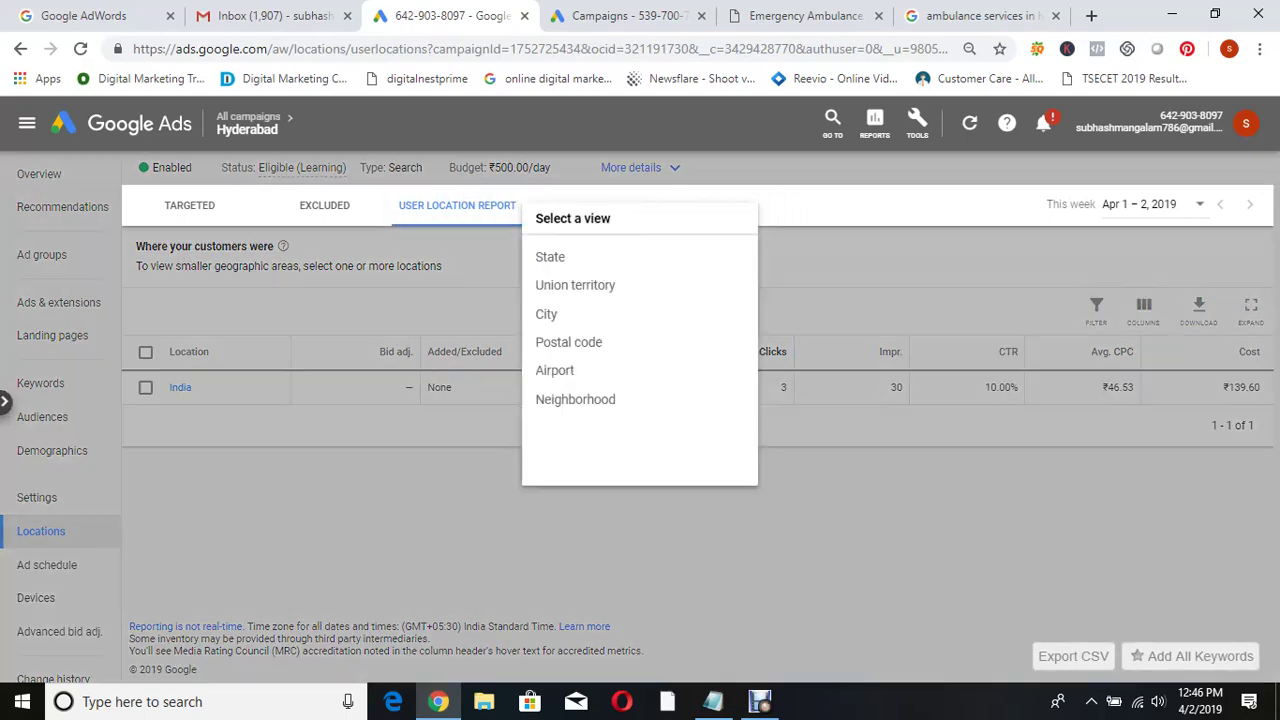
left_click(550, 257)
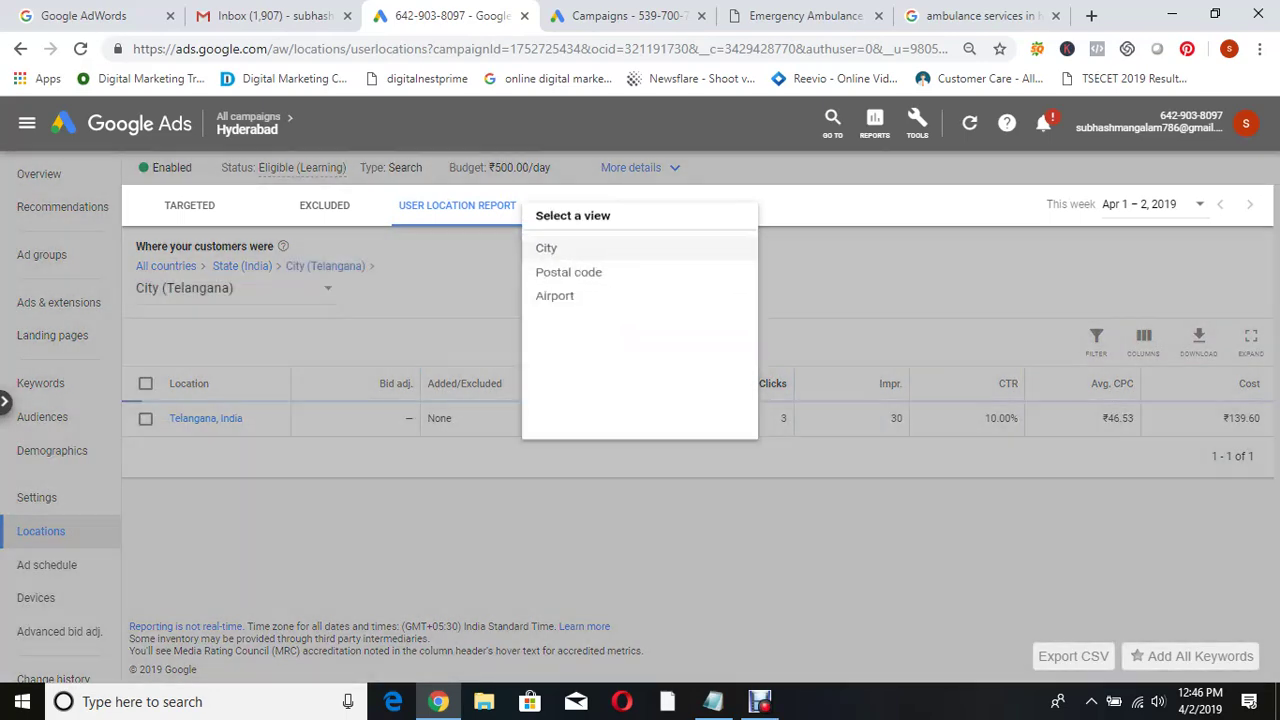
left_click(560, 257)
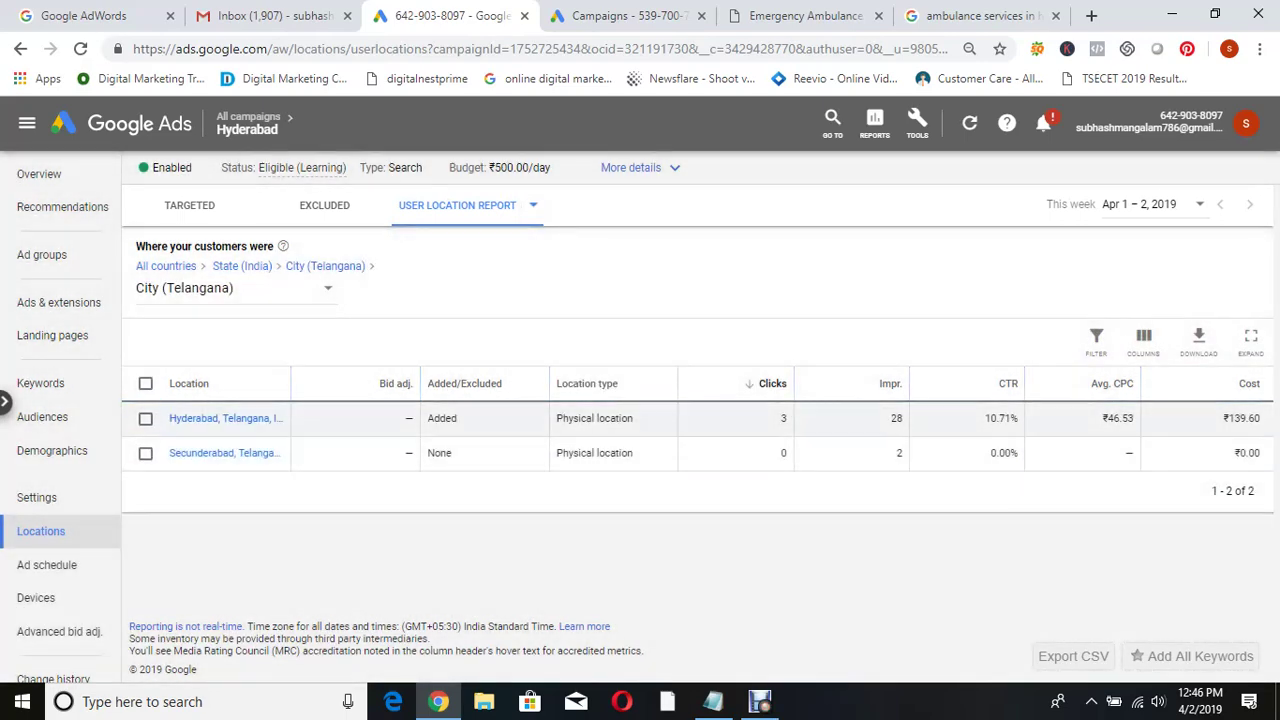
- Break the Hyderabad city row of the user location report down by postal code, and review the clicks and costs per area
left_click(145, 418)
left_click(533, 205)
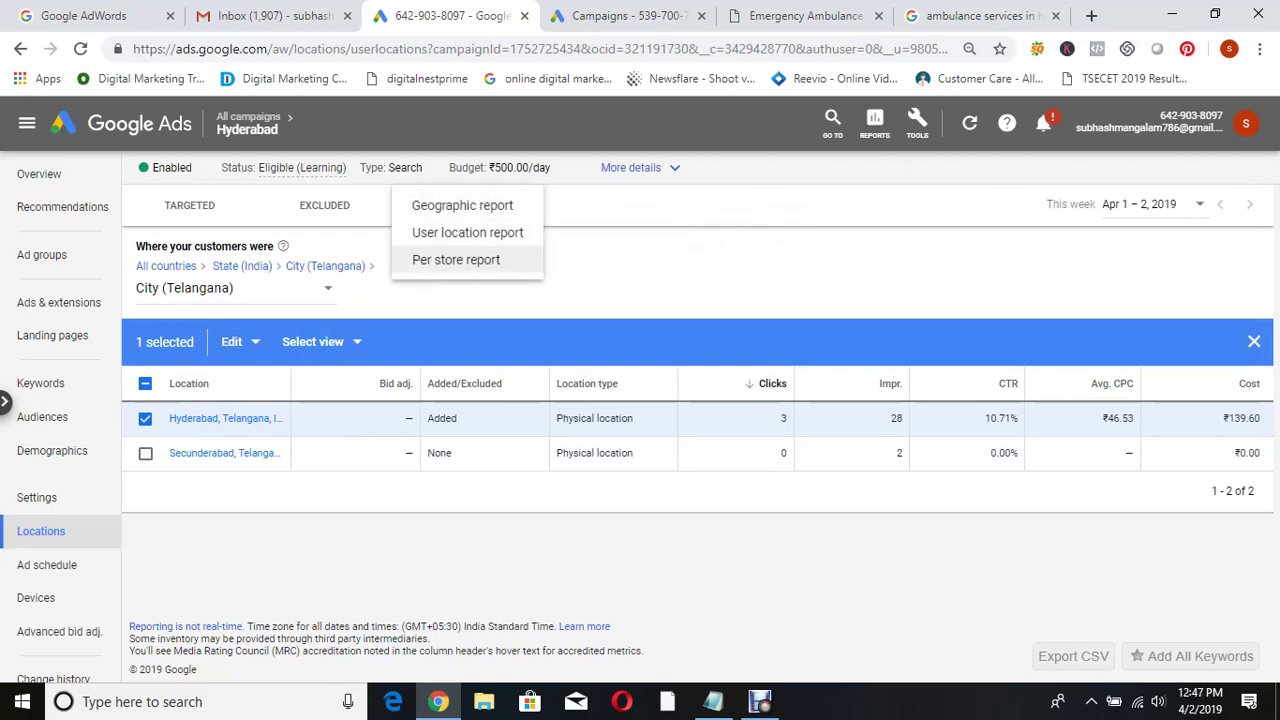
left_click(467, 232)
left_click(326, 389)
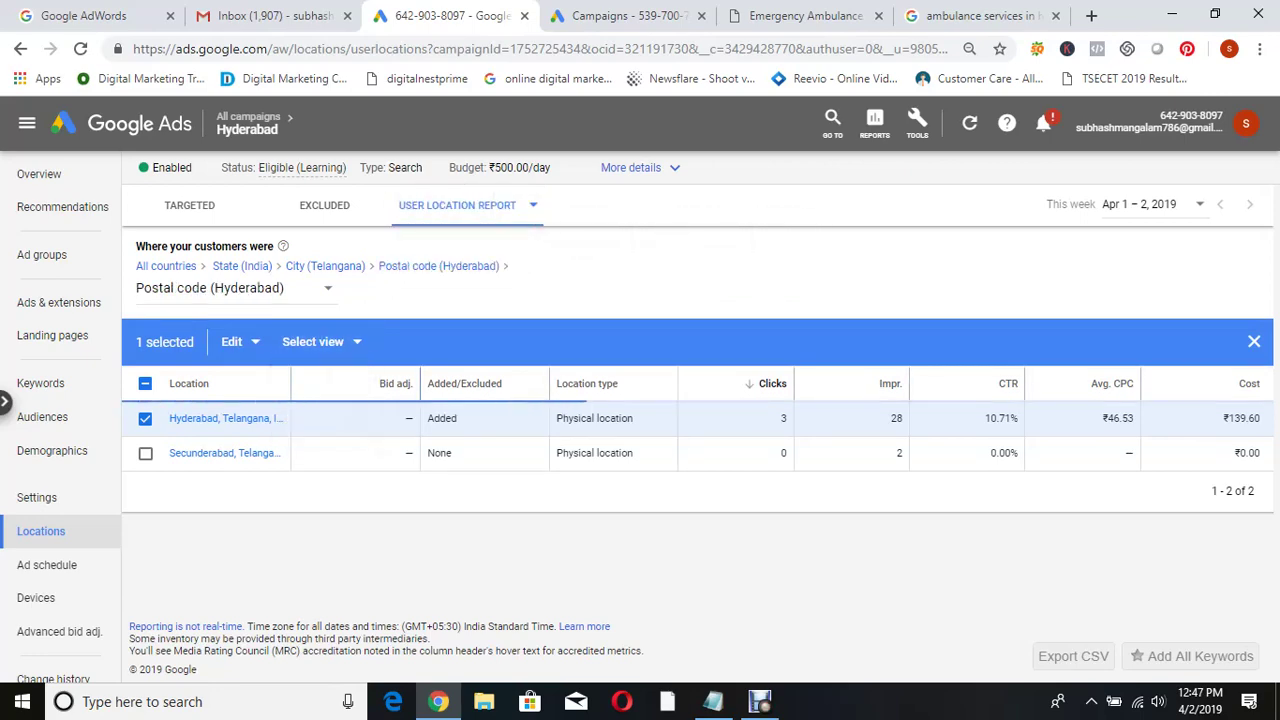
scroll(700, 420, "down", 2)
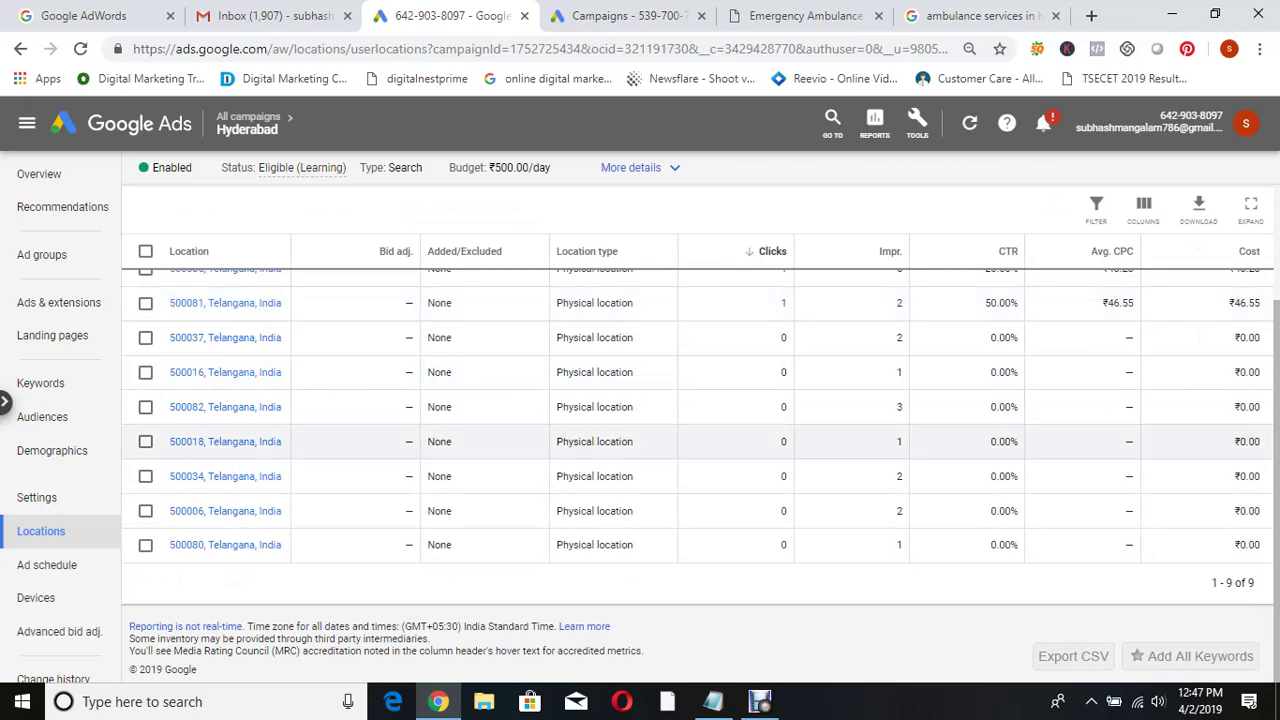
scroll(700, 460, "up", 2)
scroll(700, 460, "down", 1)
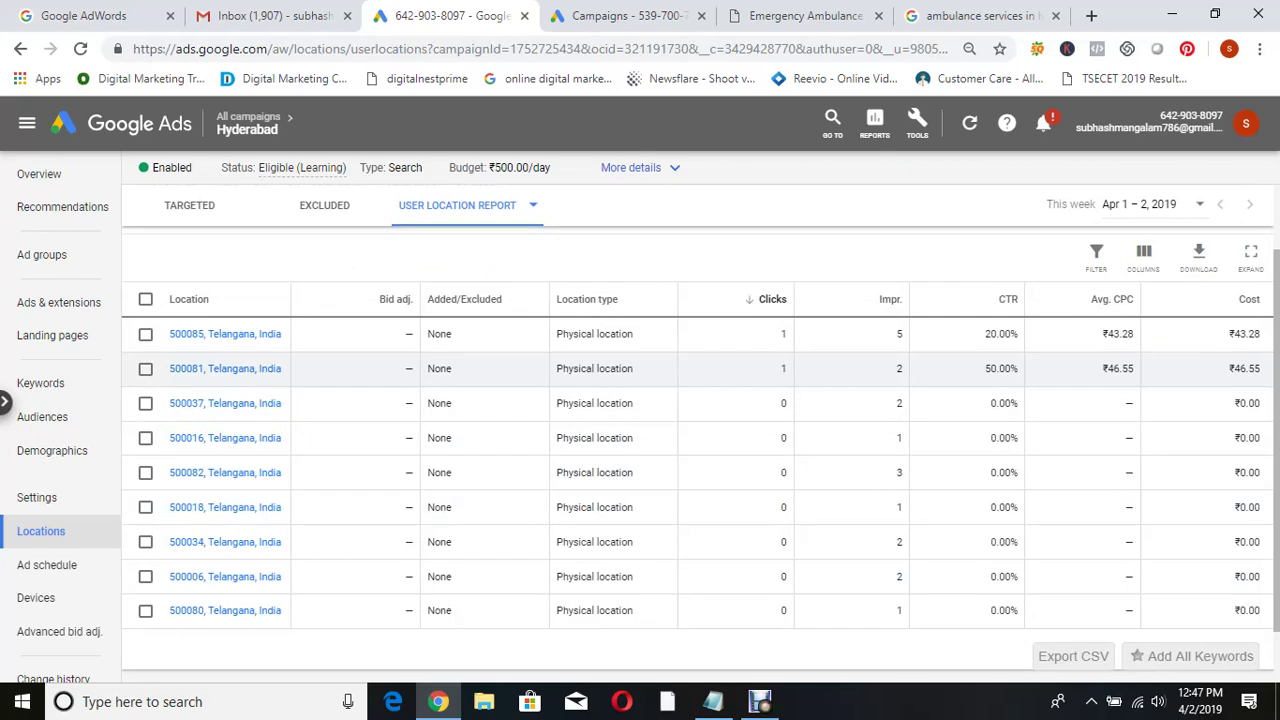
scroll(640, 368, "up", 1)
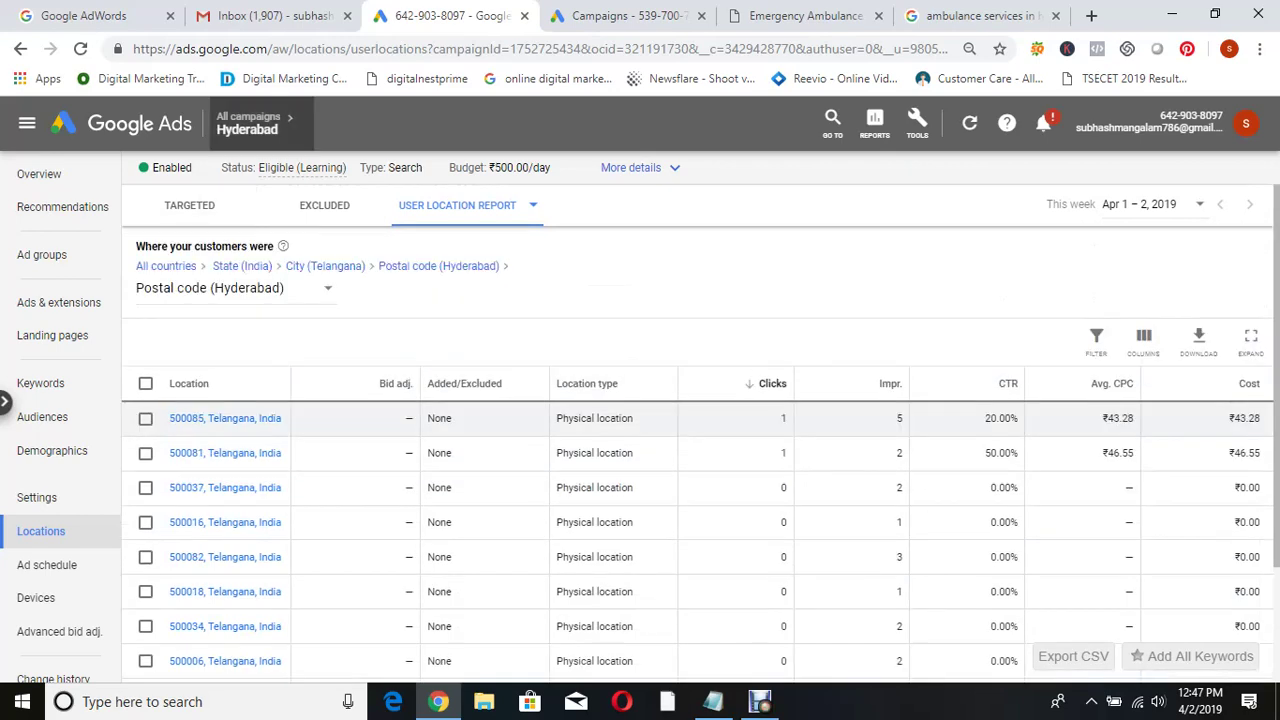
- Return to the Ambulance Services ad group's keywords by way of the campaign list and the Hyderabad campaign
left_click(224, 174)
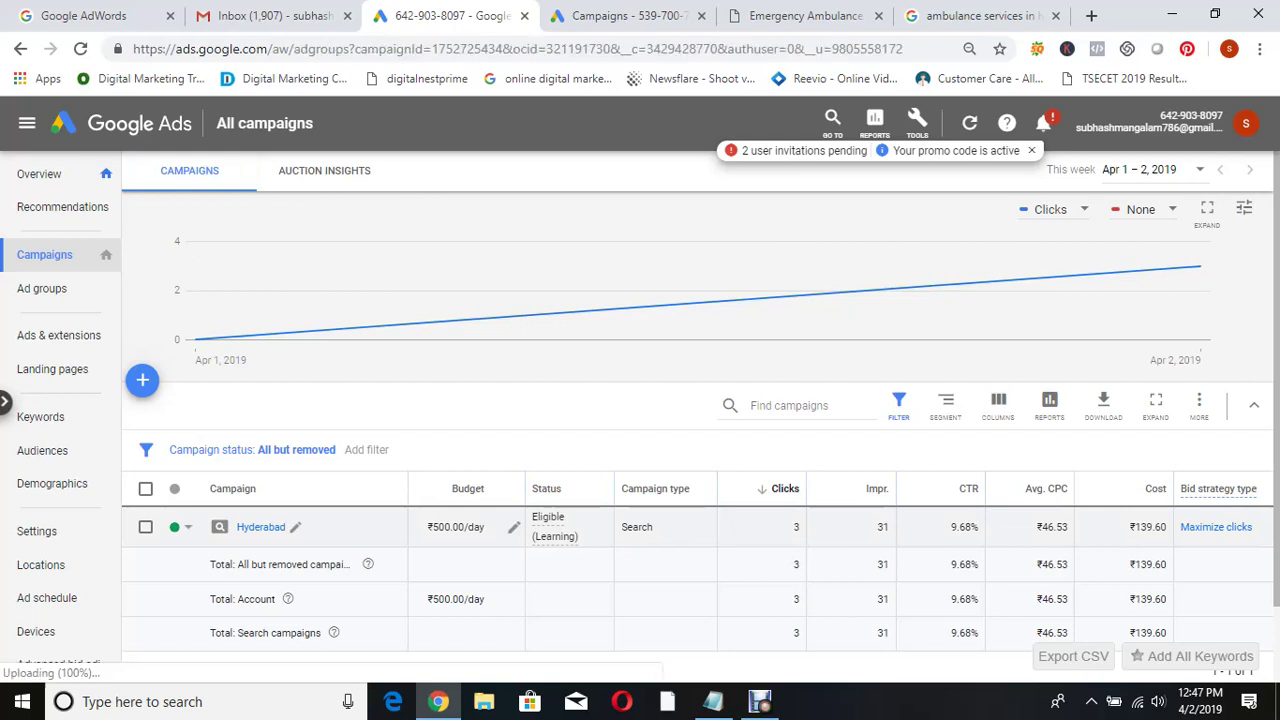
left_click(260, 527)
left_click(312, 559)
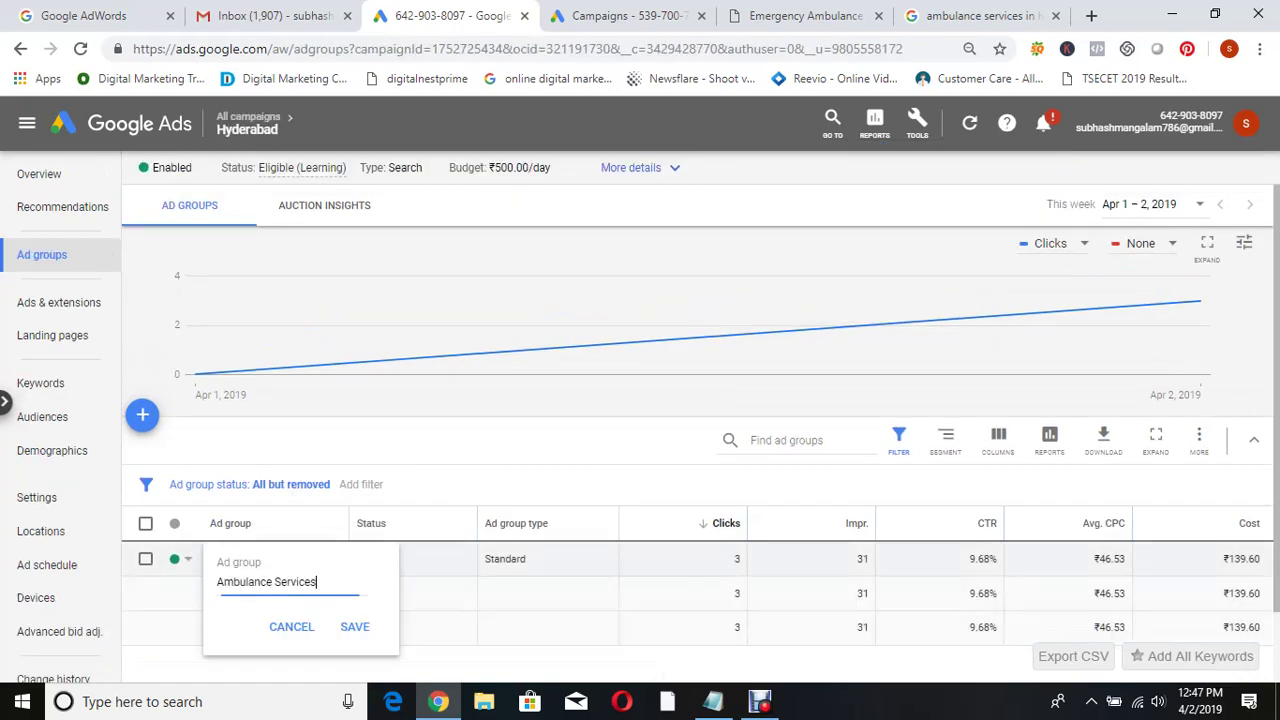
left_click(291, 626)
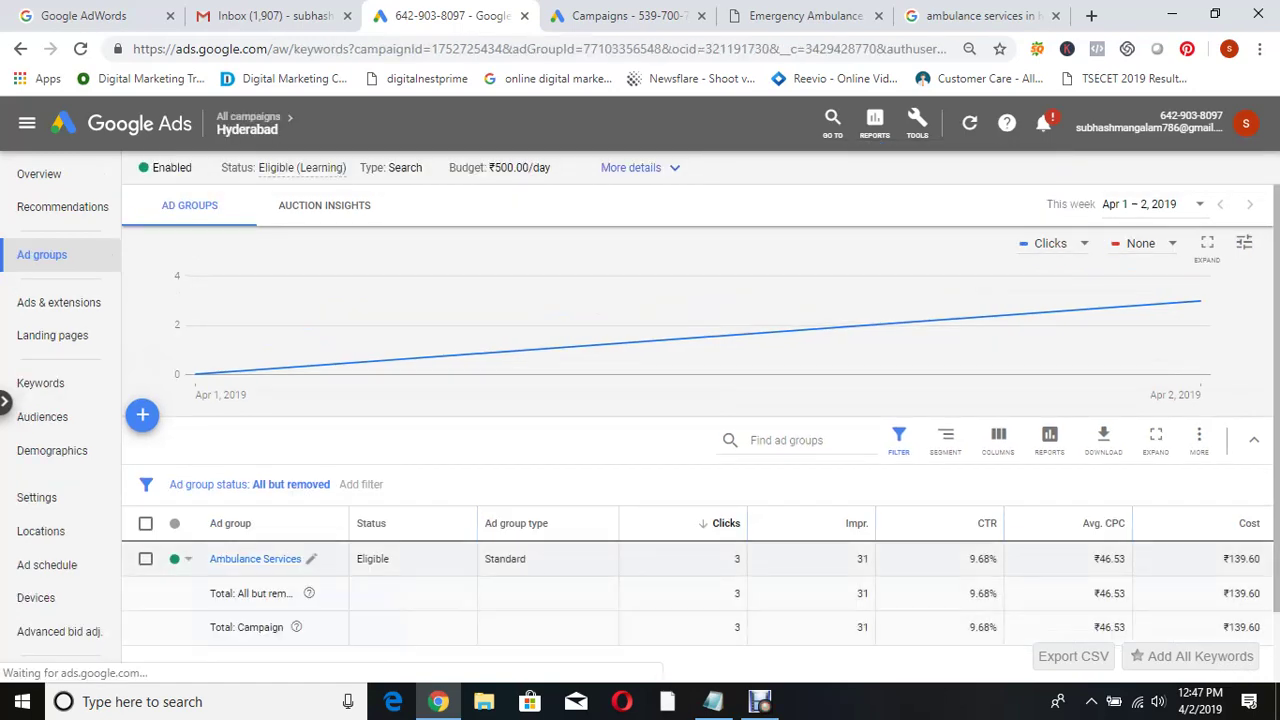
- Check the status of the eligible ambulance keywords, and open Ad Preview and Diagnosis for "ambulance service near me"
scroll(700, 400, "down", 1)
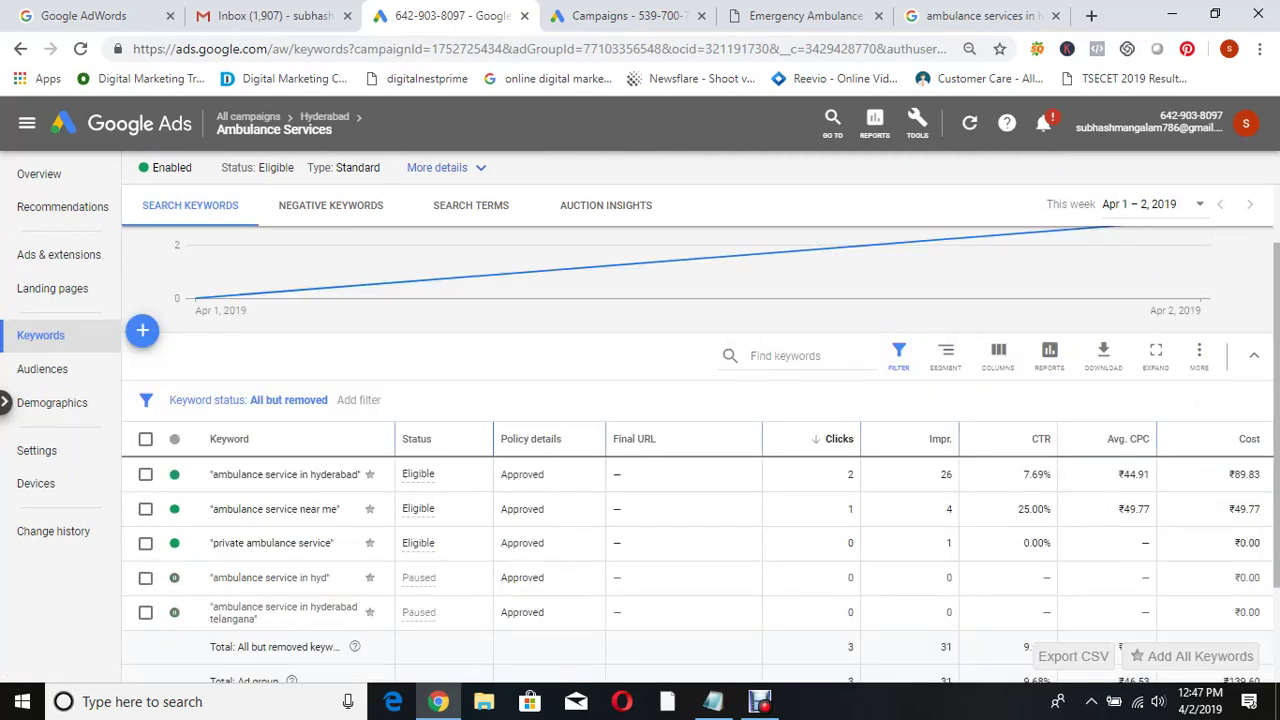
mouse_move(418, 474)
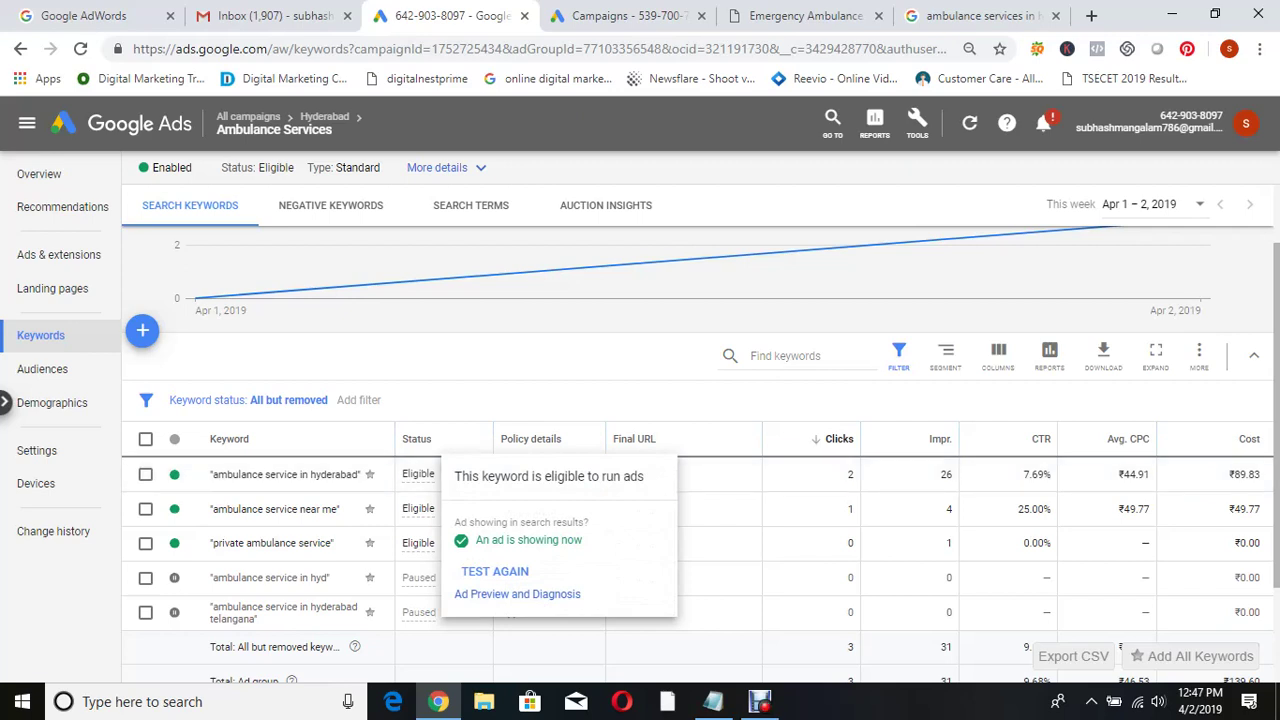
mouse_move(418, 509)
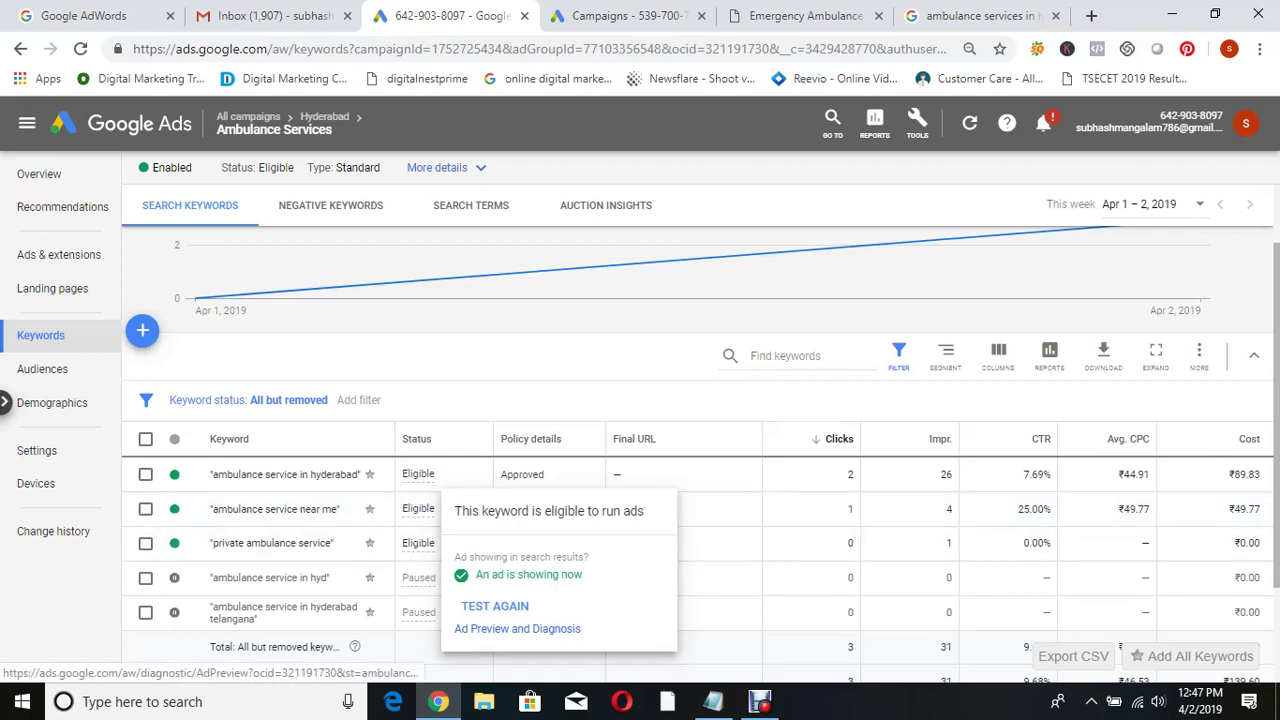
left_click(517, 628)
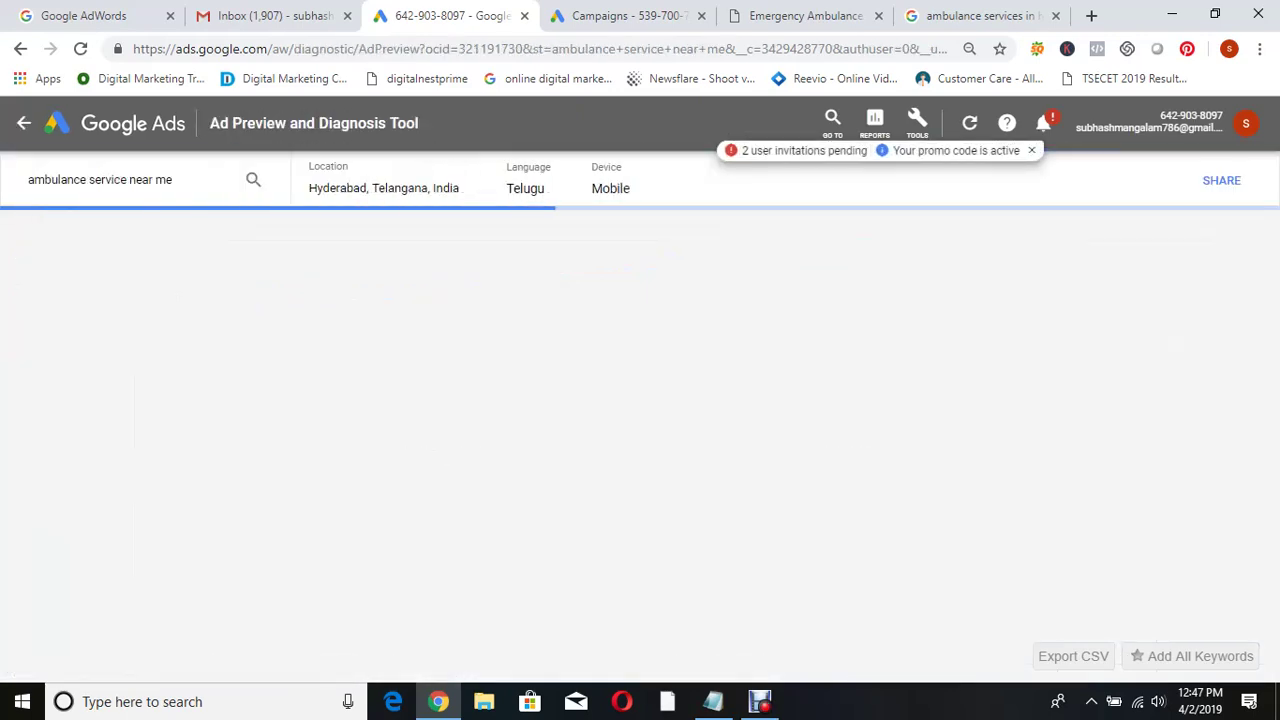
left_click(917, 122)
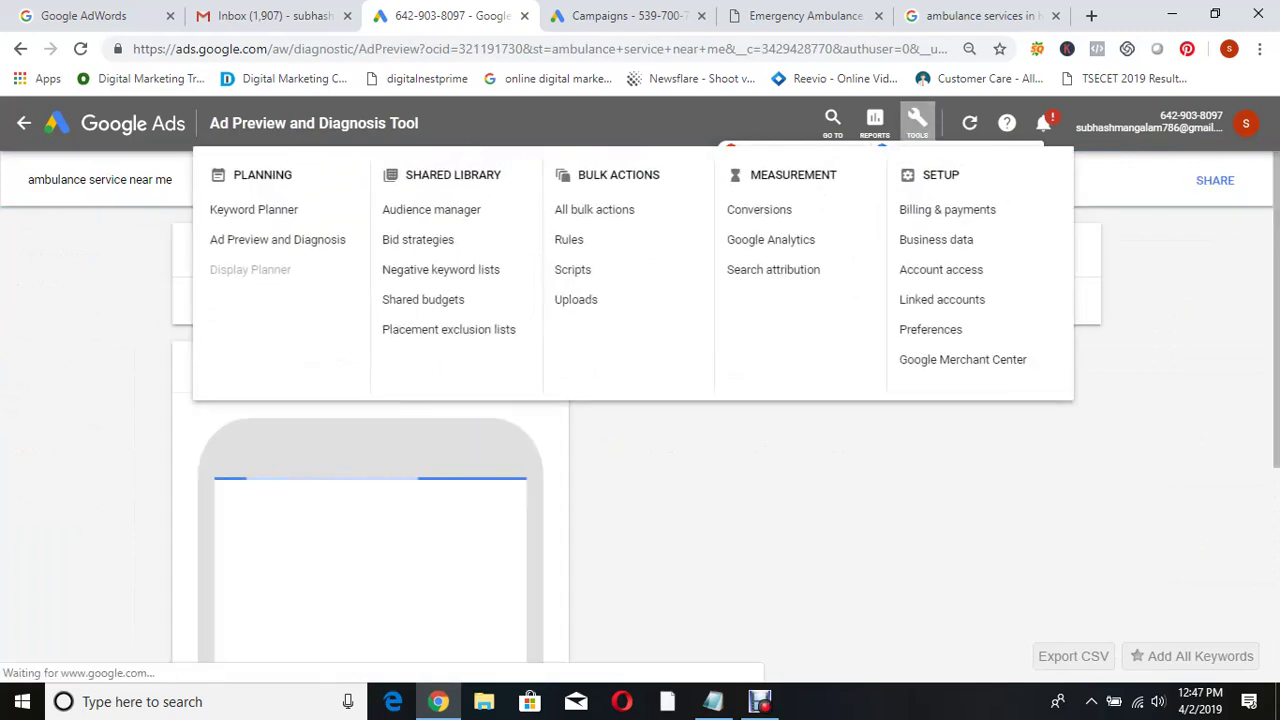
left_click(277, 239)
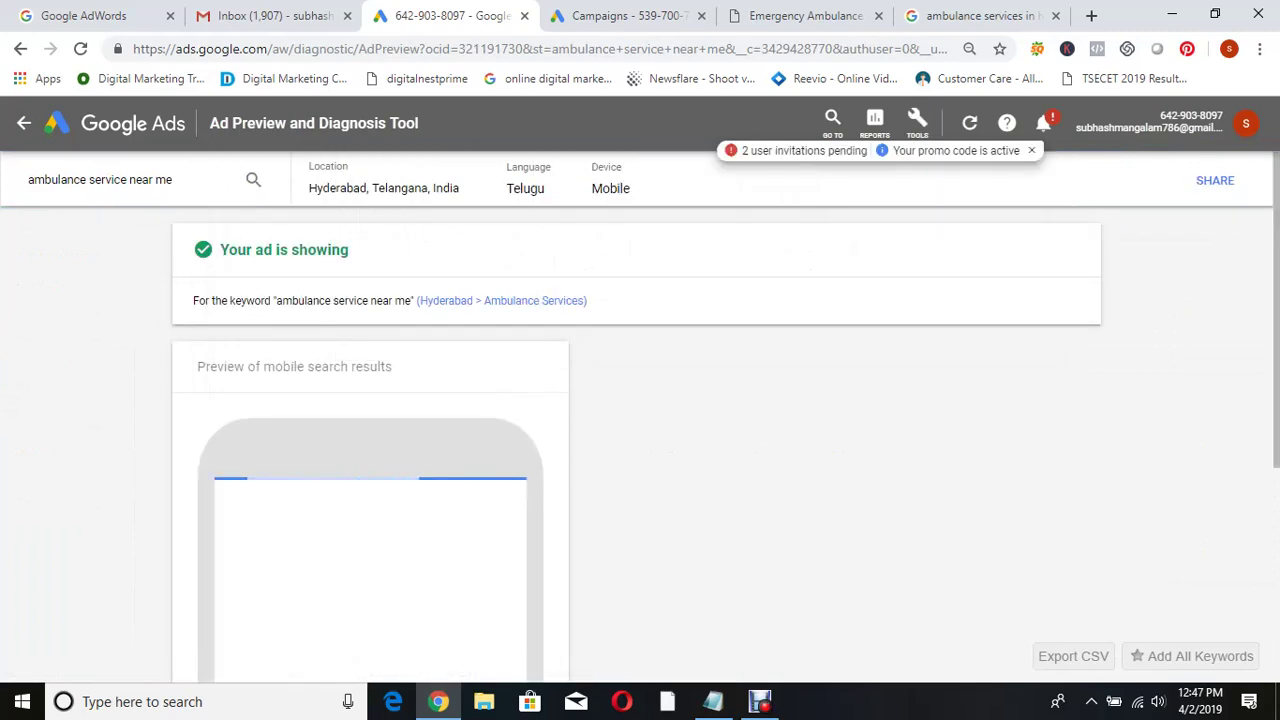
- Run the ad preview for the search term "private ambulance service" instead
left_click(100, 179)
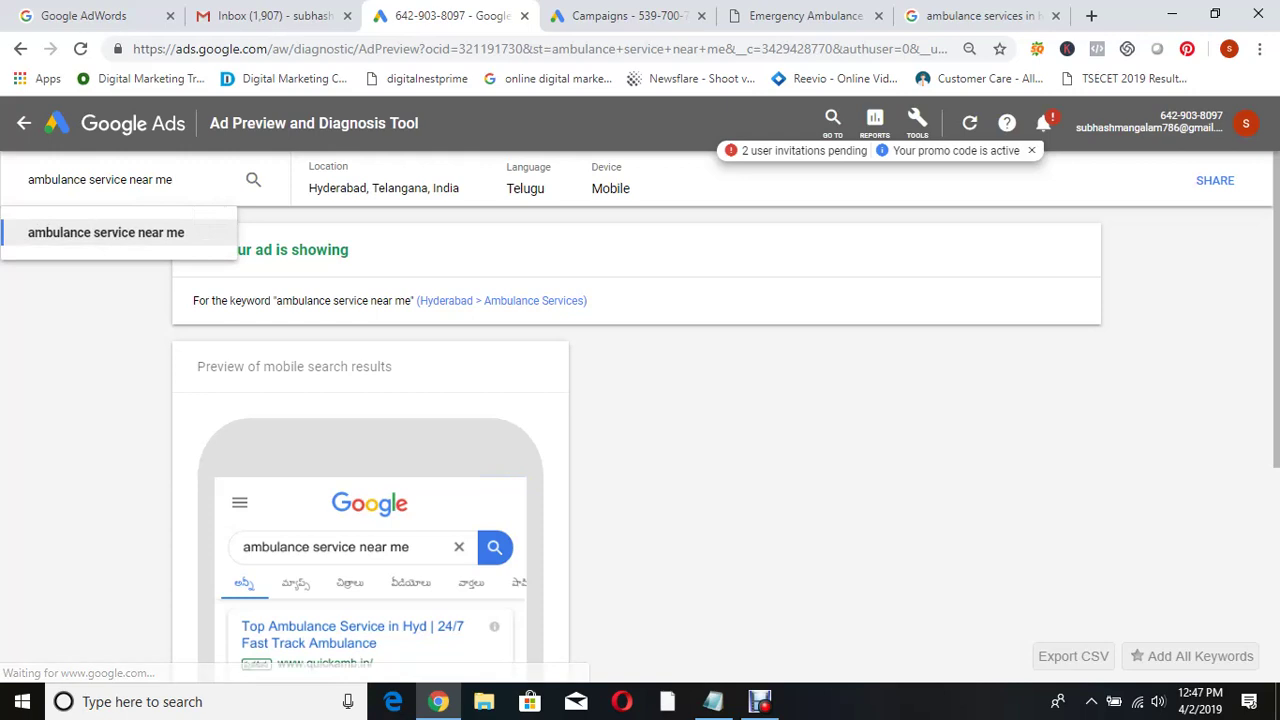
key("ctrl+a")
key("BackSpace")
key("Up")
key("Down")
key("Down")
key("Return")
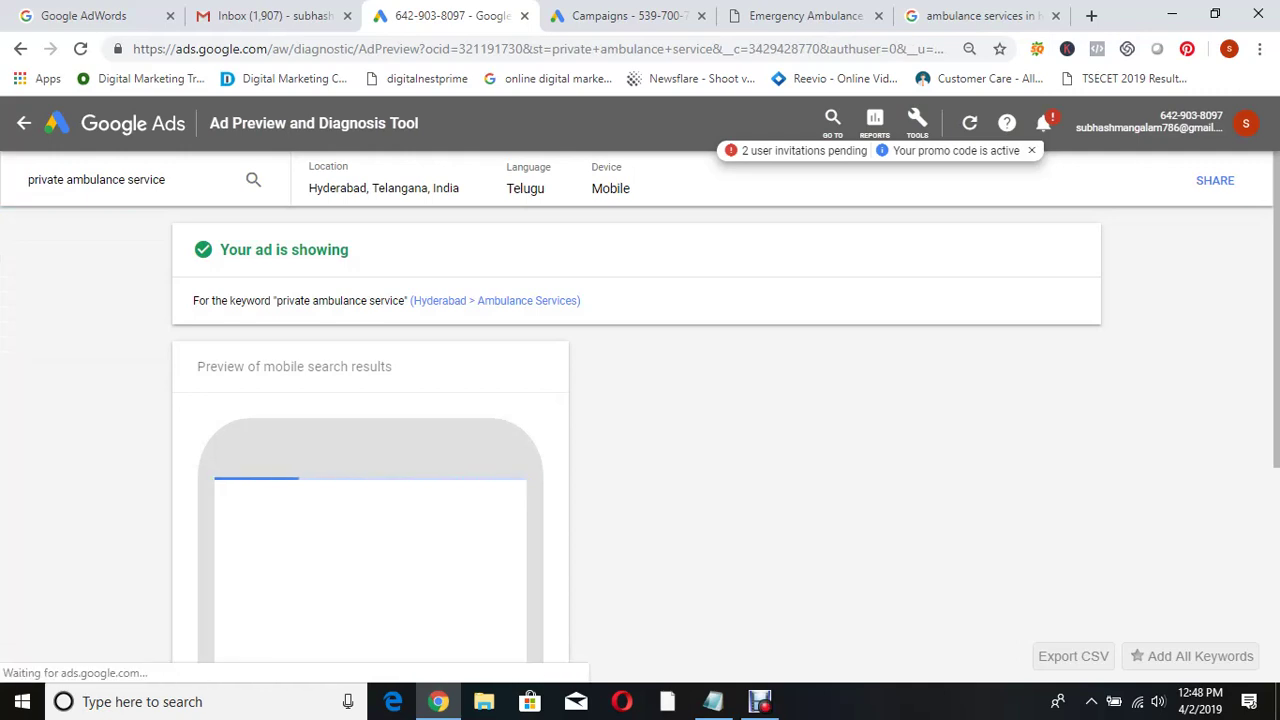
- Examine the mobile search results preview for "private ambulance service", and return to the ad group's search keywords
scroll(370, 560, "down", 1)
scroll(370, 580, "up", 1)
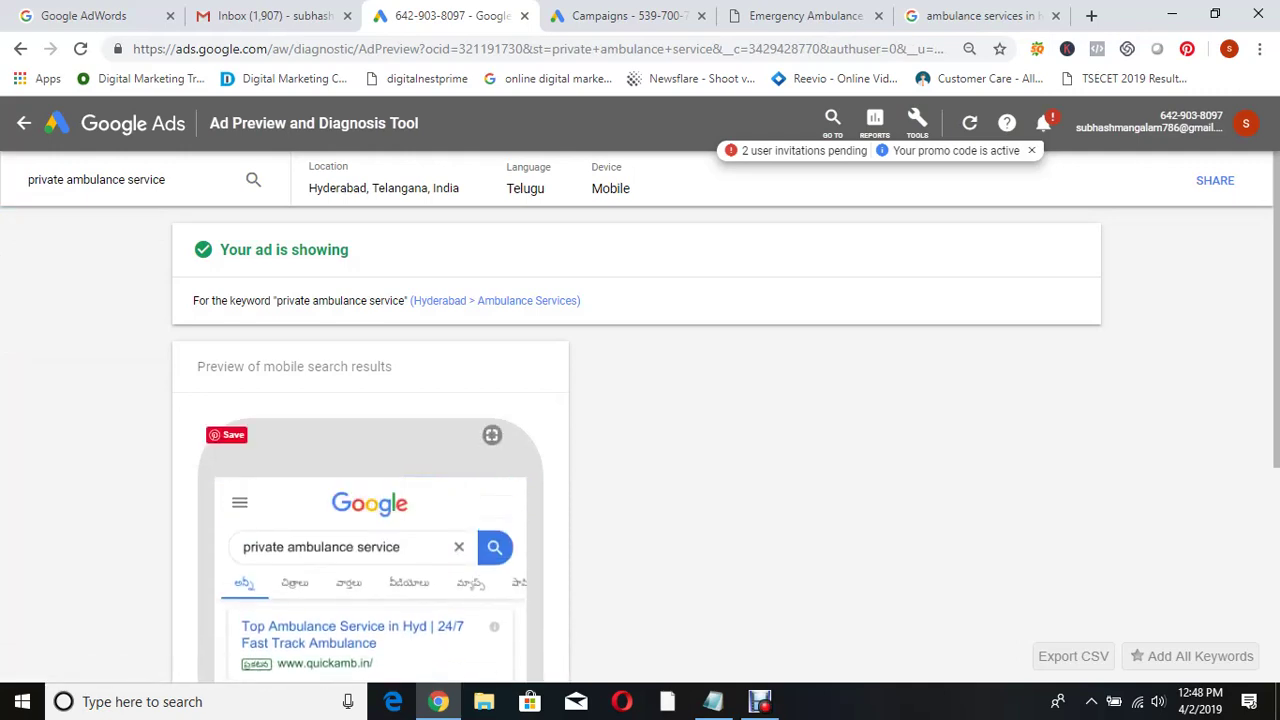
scroll(370, 580, "down", 4)
scroll(370, 580, "up", 2)
scroll(370, 560, "up", 2)
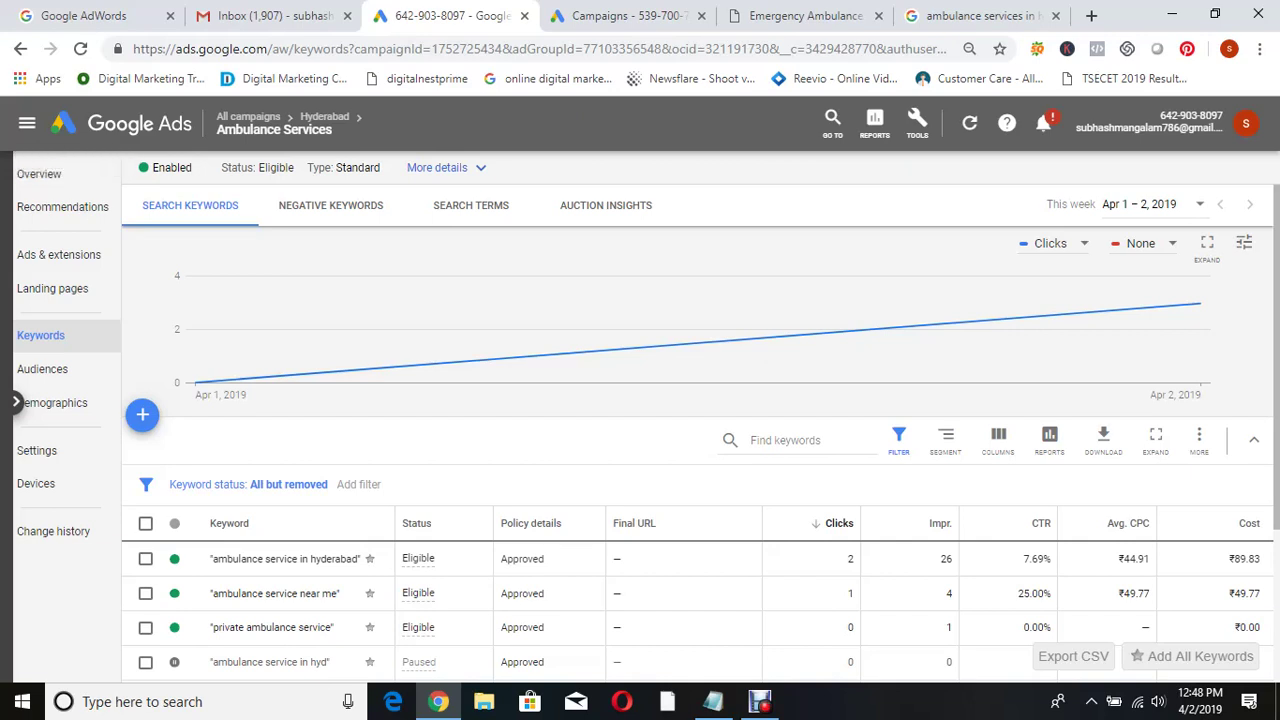
- Add the Quality Score column to the Ambulance Services keywords table, and check the score of each keyword
mouse_move(1200, 303)
scroll(1200, 303, "down", 1)
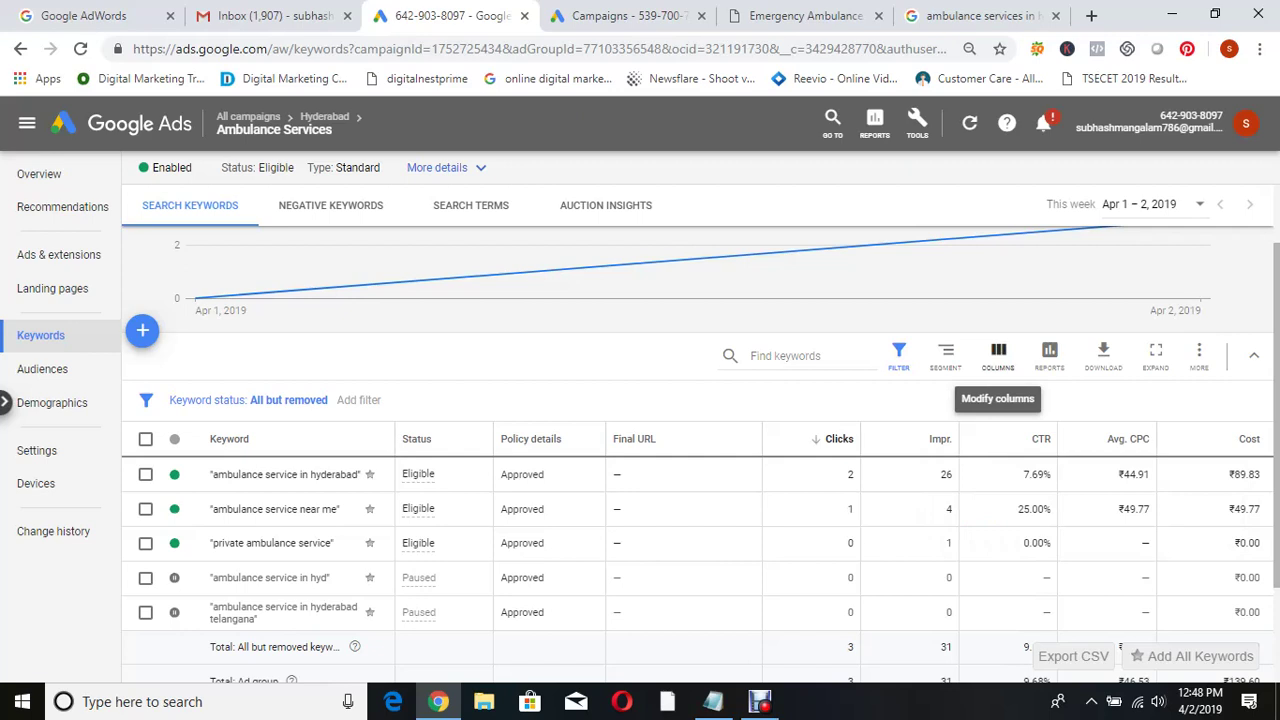
left_click(998, 352)
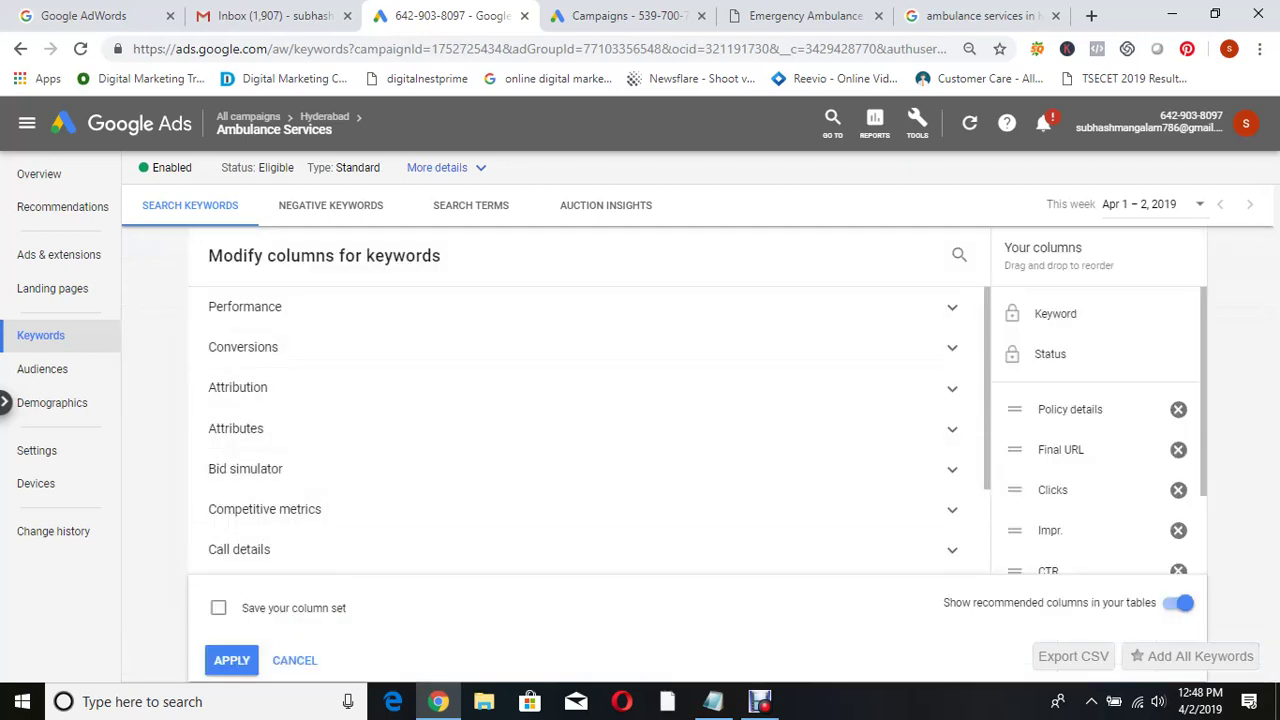
scroll(1100, 430, "down", 2)
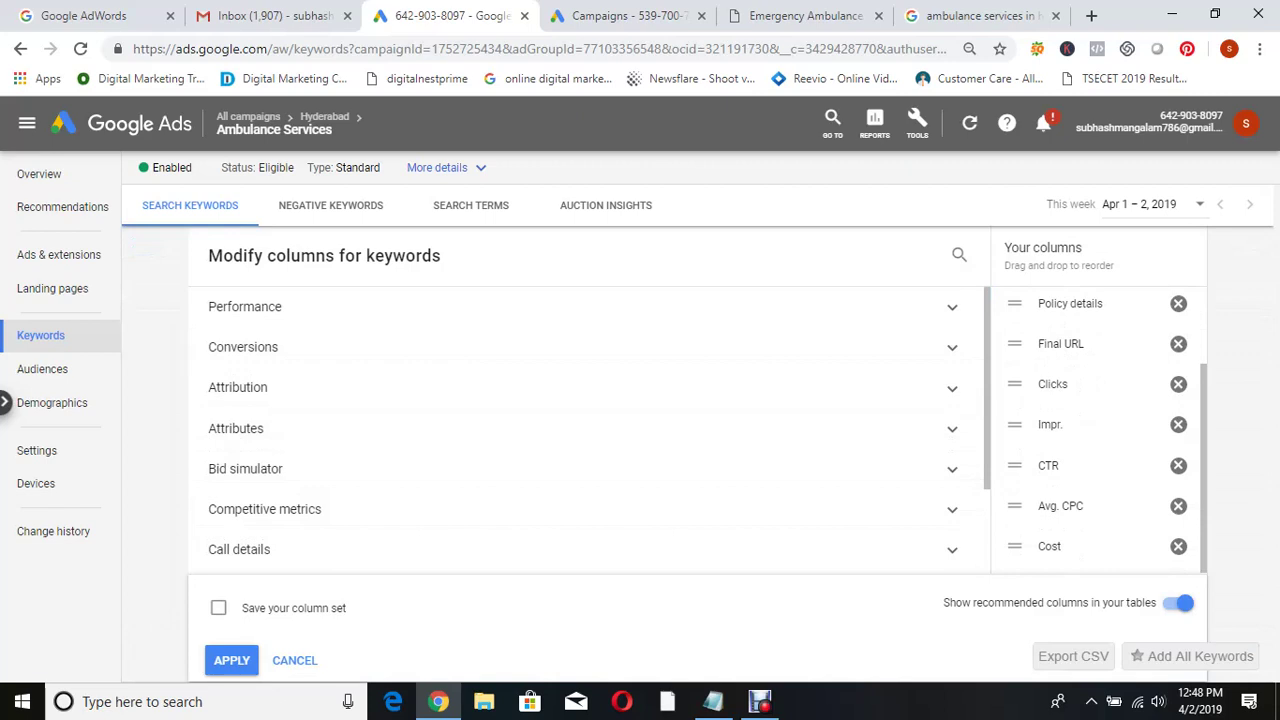
scroll(1100, 430, "up", 2)
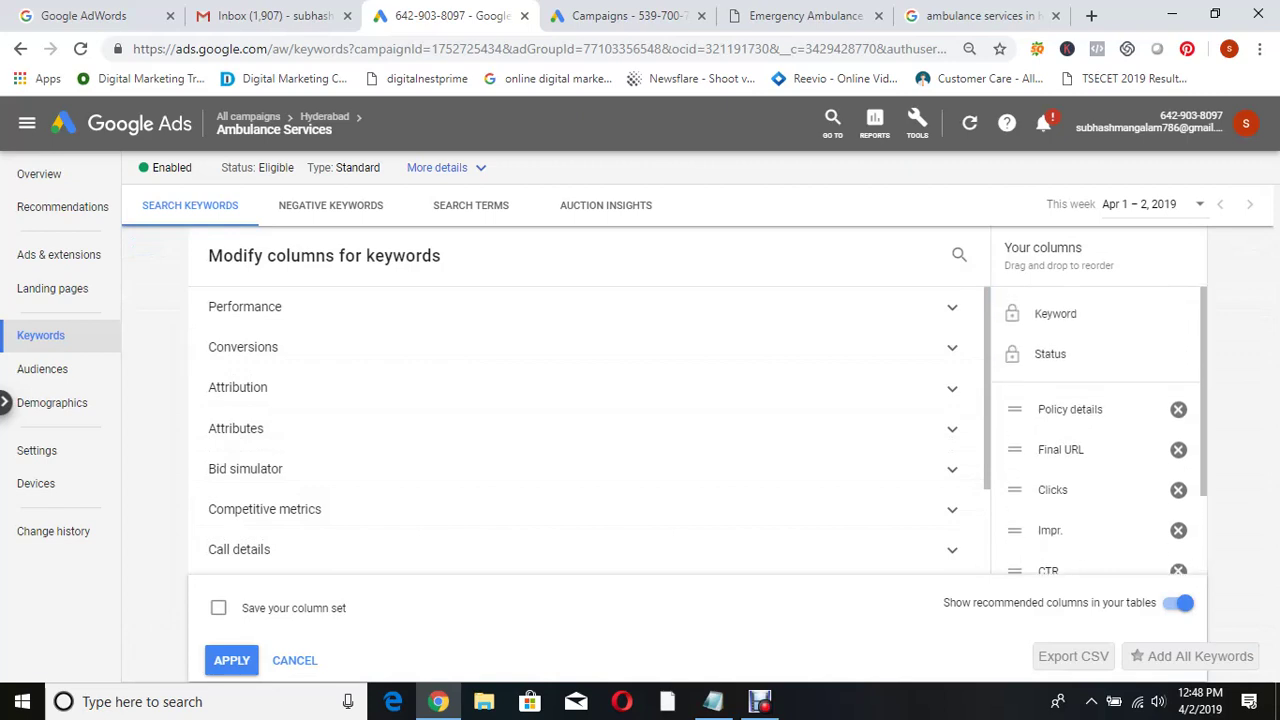
scroll(586, 390, "down", 2)
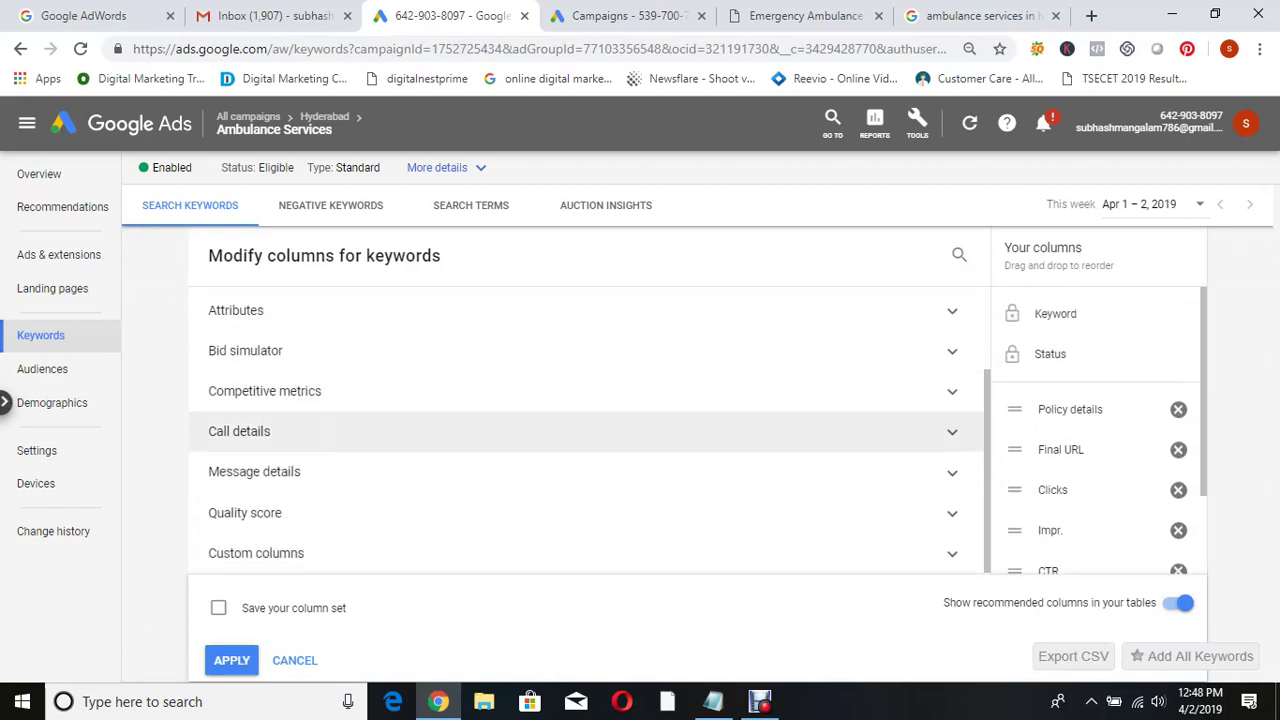
left_click(245, 512)
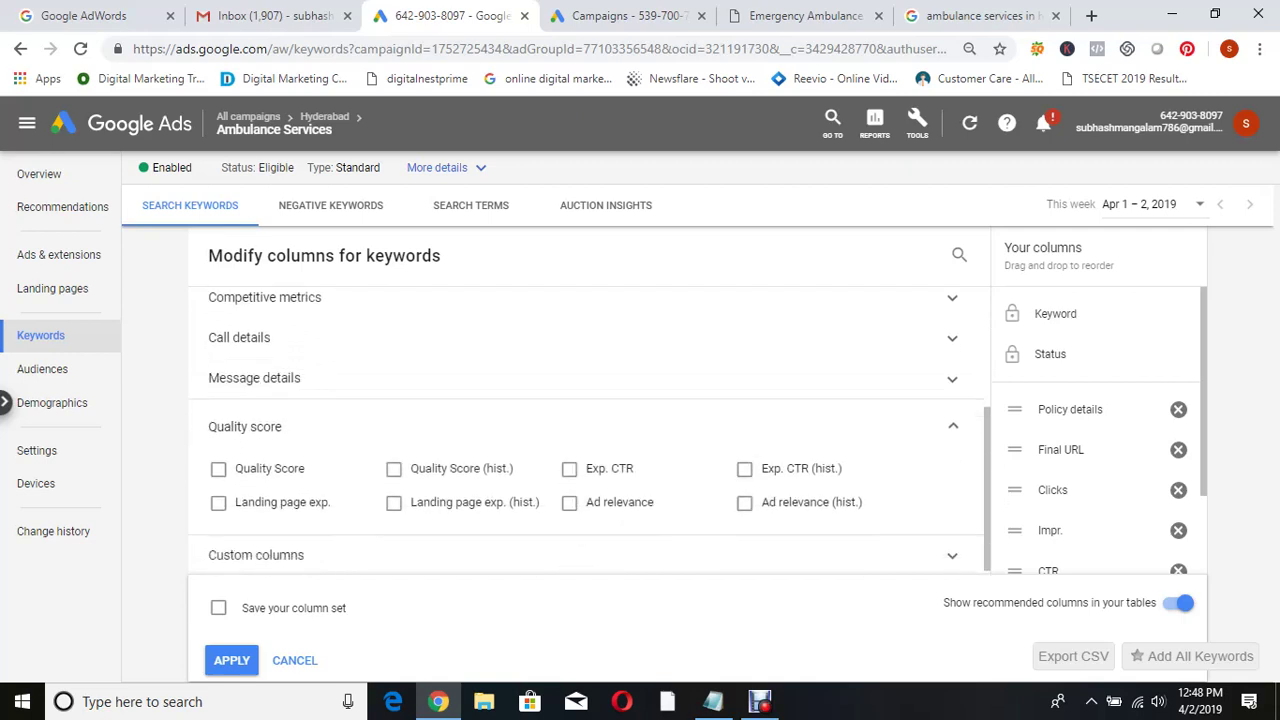
left_click(218, 468)
left_click(231, 660)
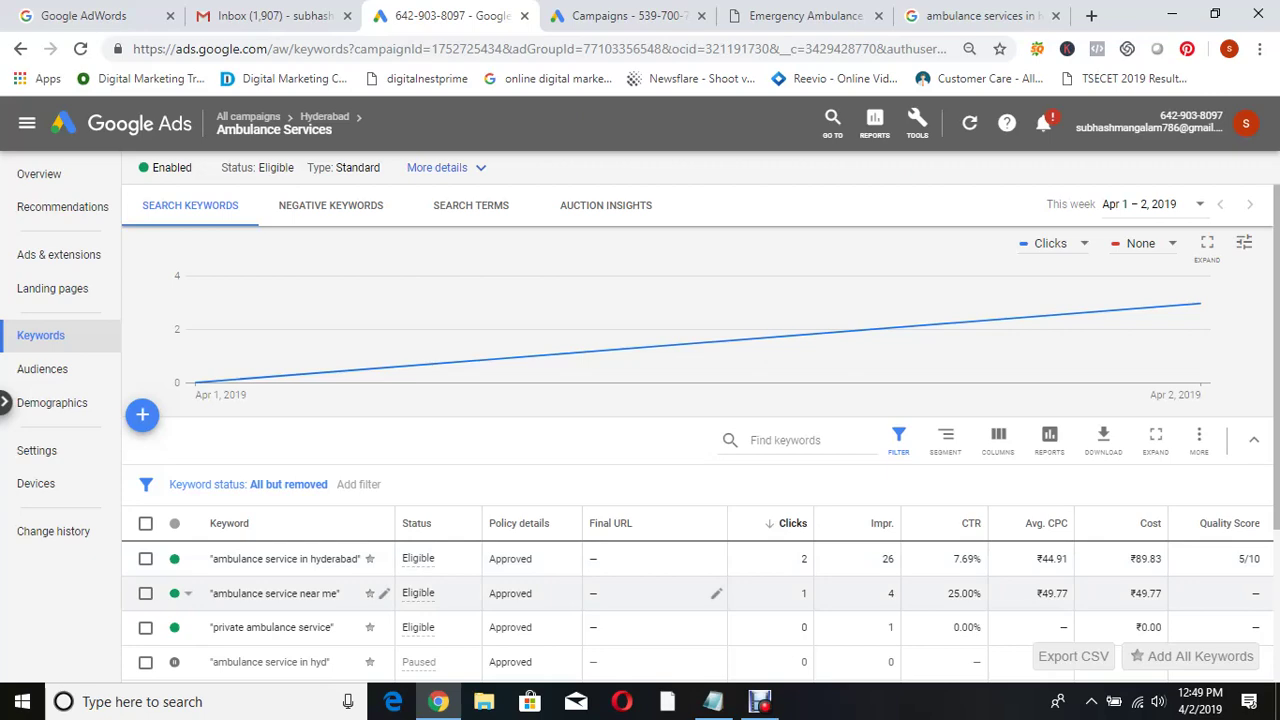
scroll(700, 430, "down", 2)
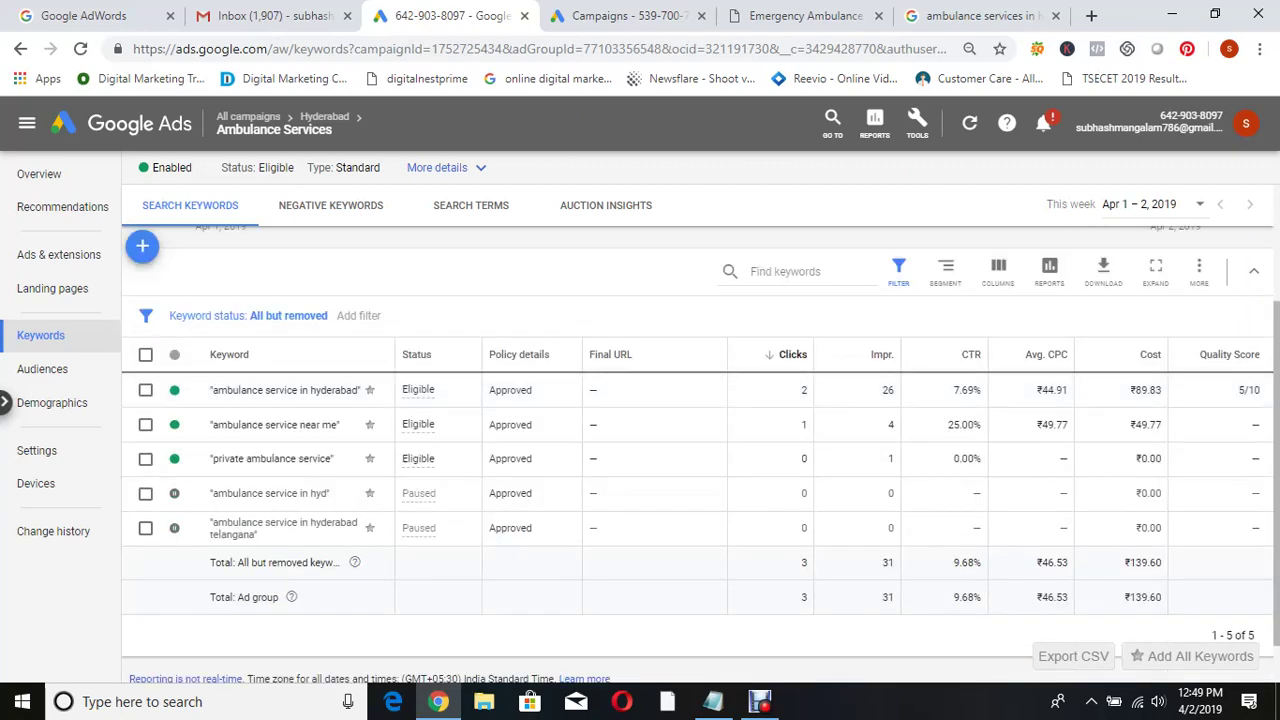
scroll(700, 430, "up", 2)
scroll(700, 430, "down", 1)
scroll(700, 430, "up", 1)
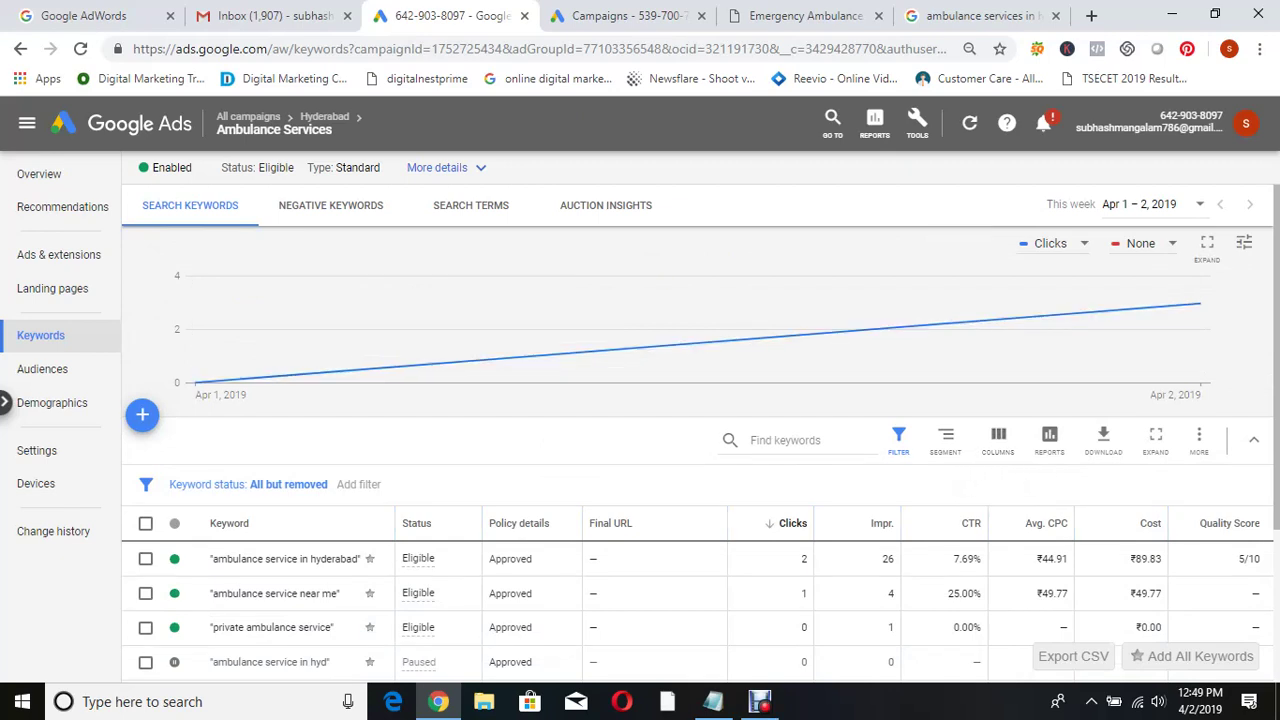
- Reopen the Ambulance Services ad group through the campaign list and the Hyderabad campaign, and examine its auction insights
mouse_move(274, 125)
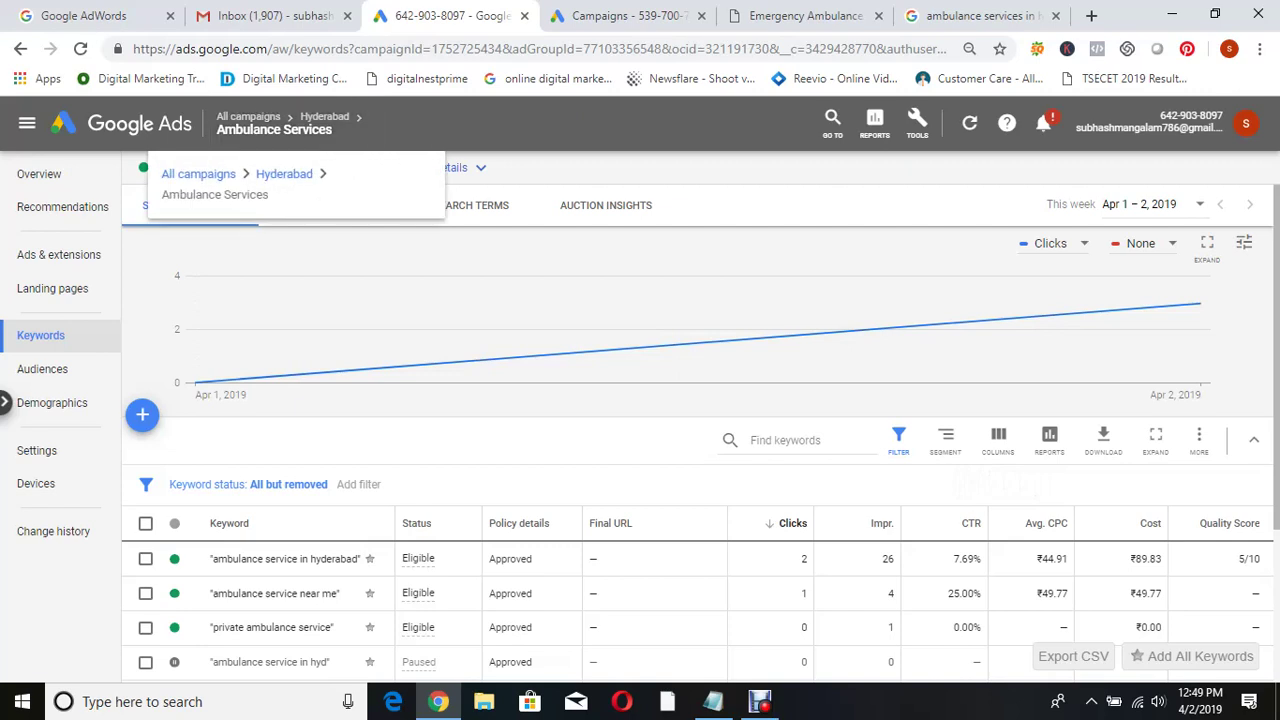
left_click(198, 174)
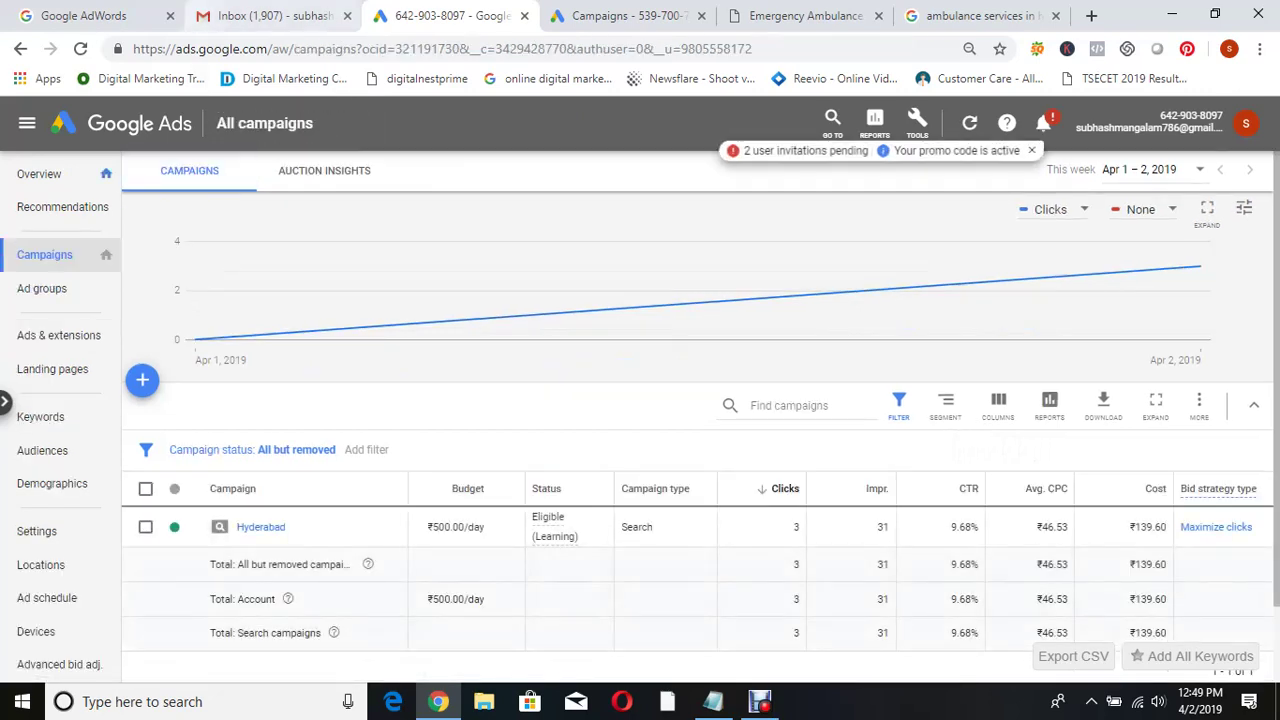
left_click(260, 527)
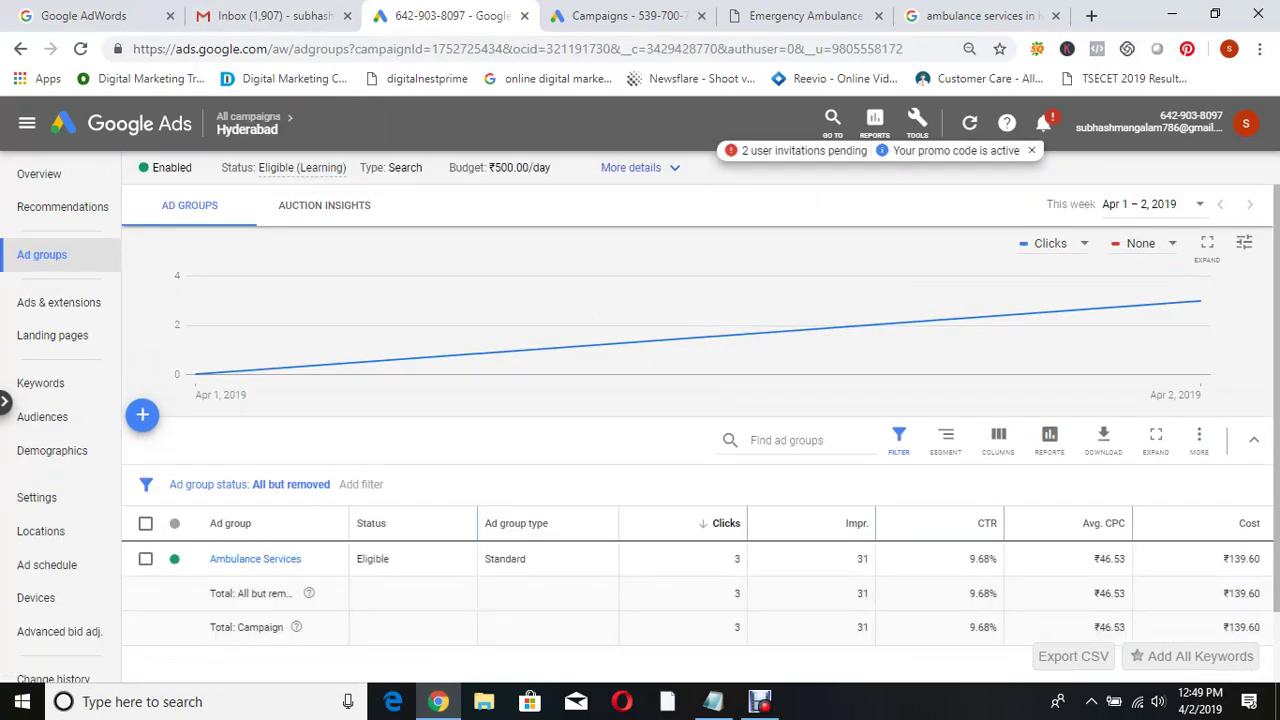
left_click(255, 559)
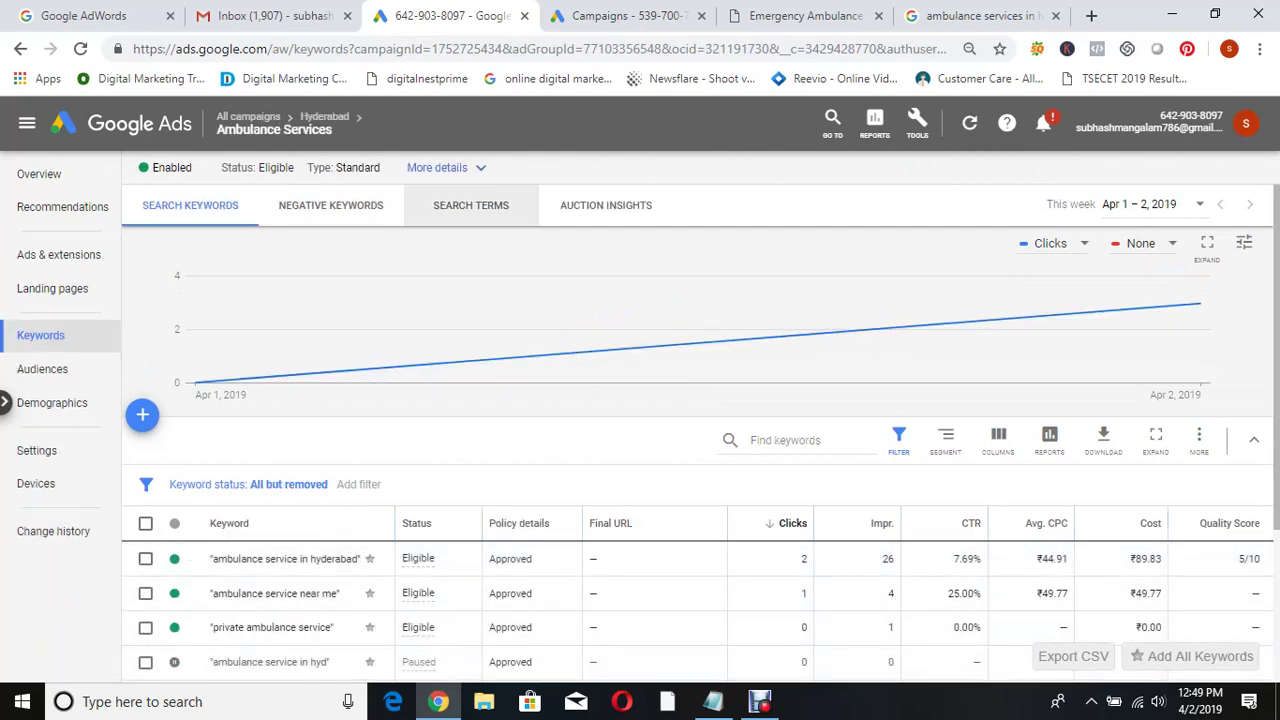
left_click(605, 205)
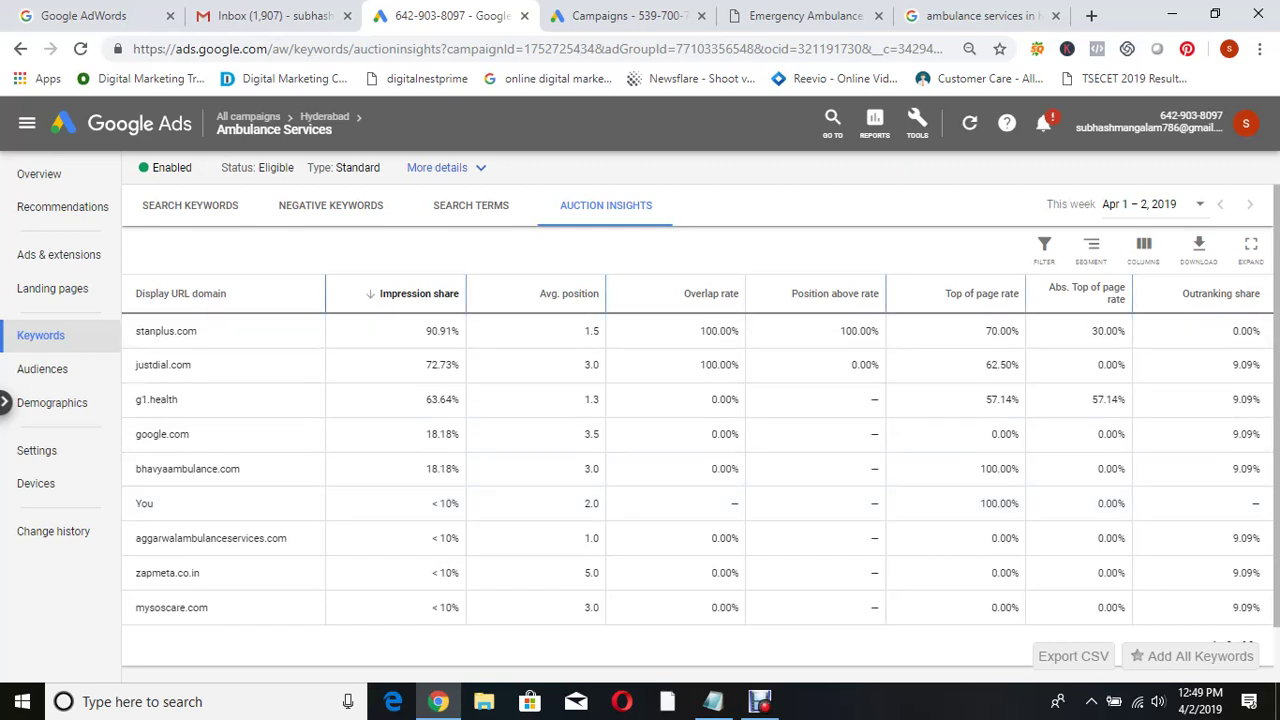
mouse_move(419, 293)
mouse_move(835, 293)
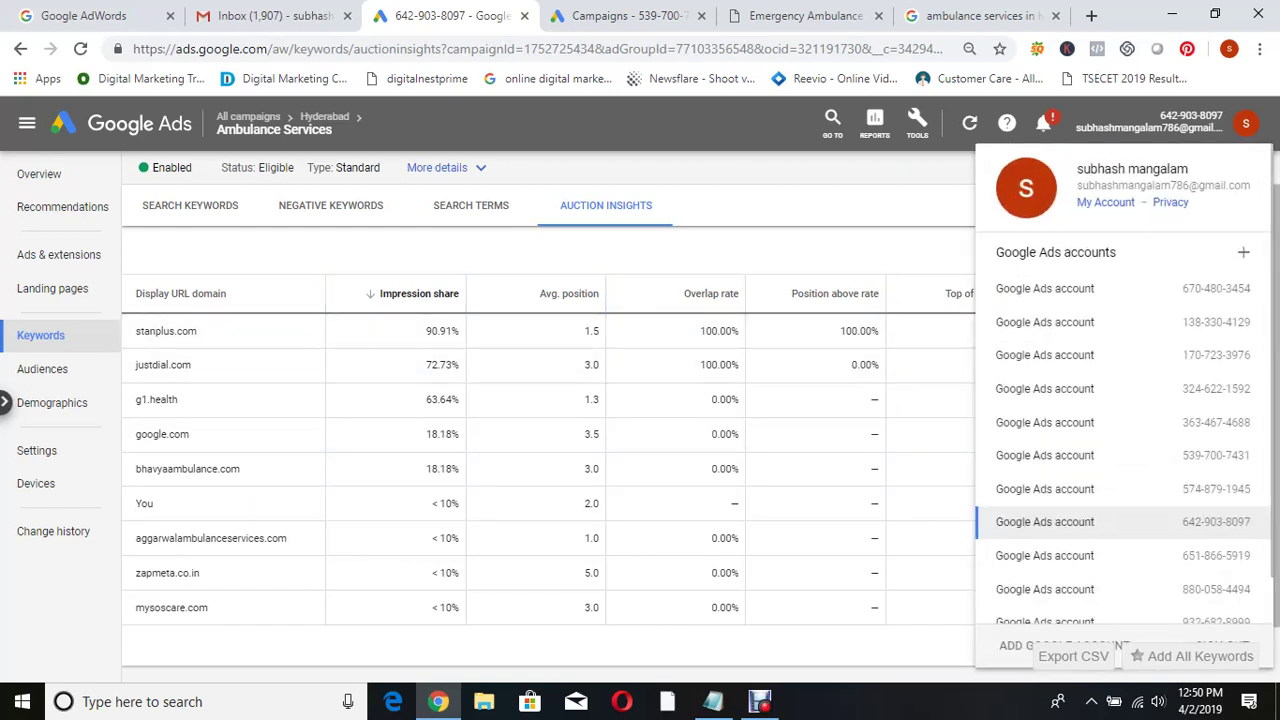
- Open another Google Ads account in a separate browser tab, and return to the Ambulance Services auction insights
left_click(1100, 388)
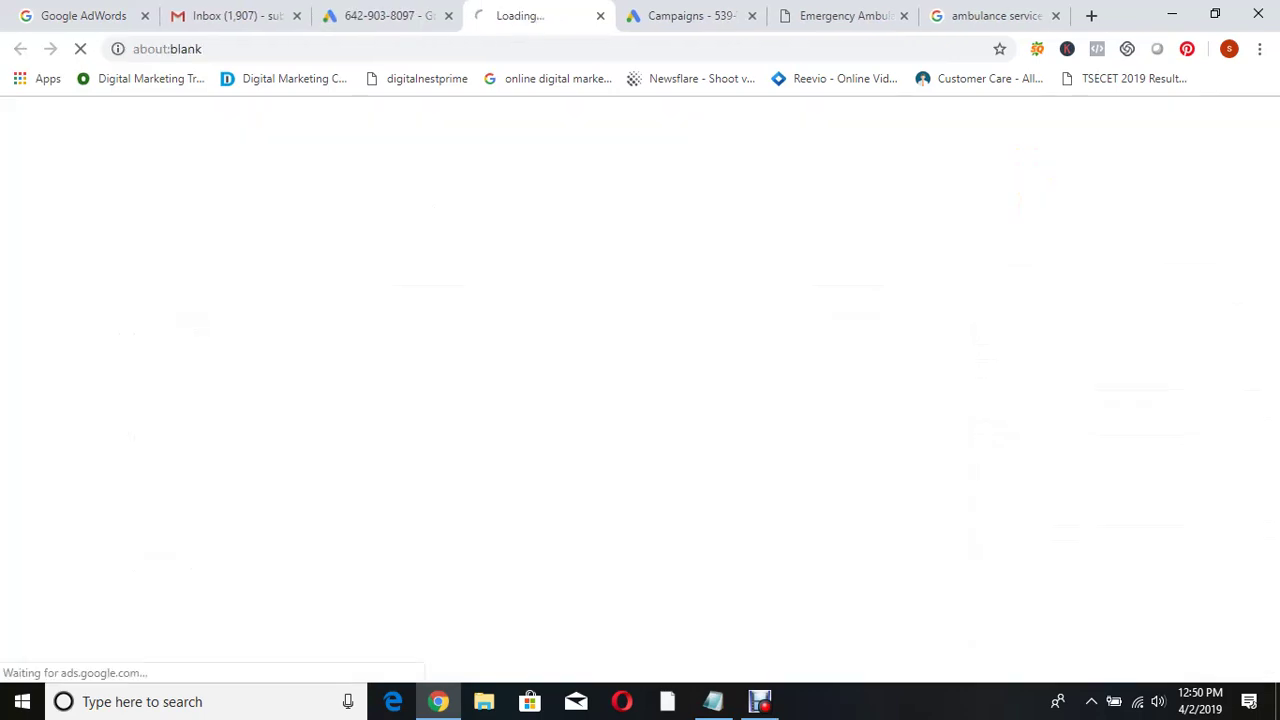
key("ctrl+shift+Tab")
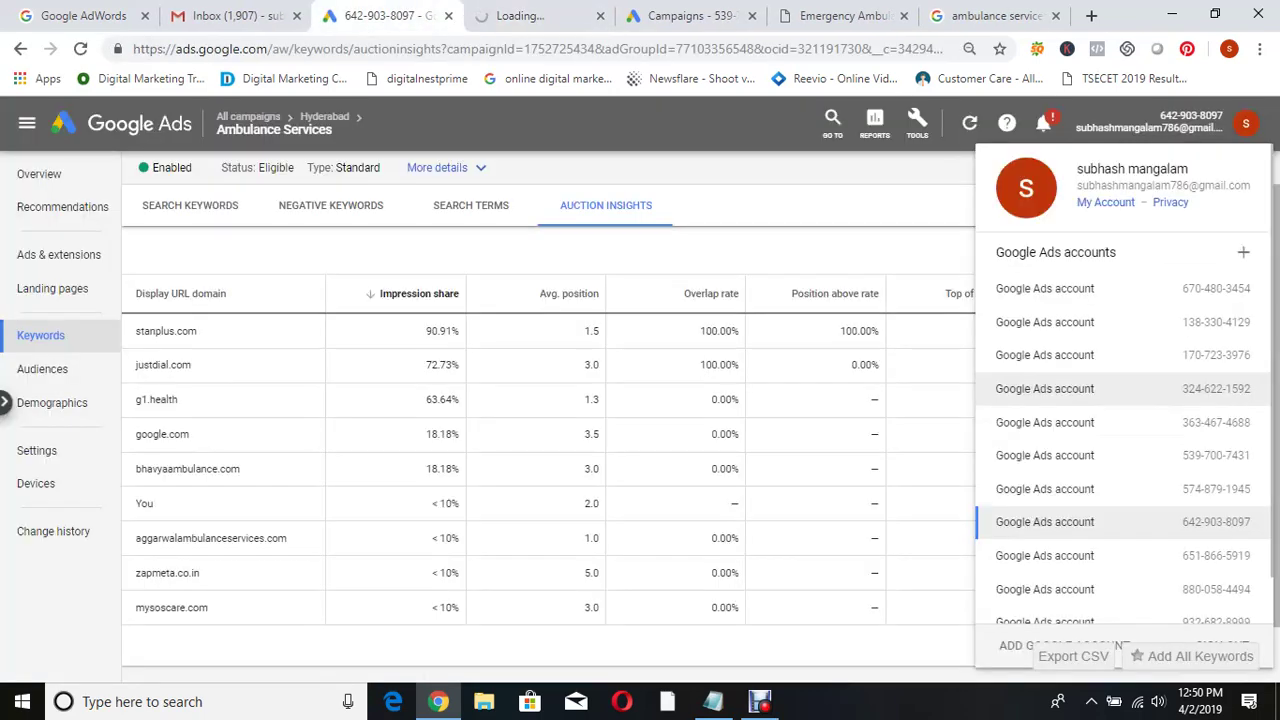
key("ctrl+Tab")
key("ctrl+shift+Tab")
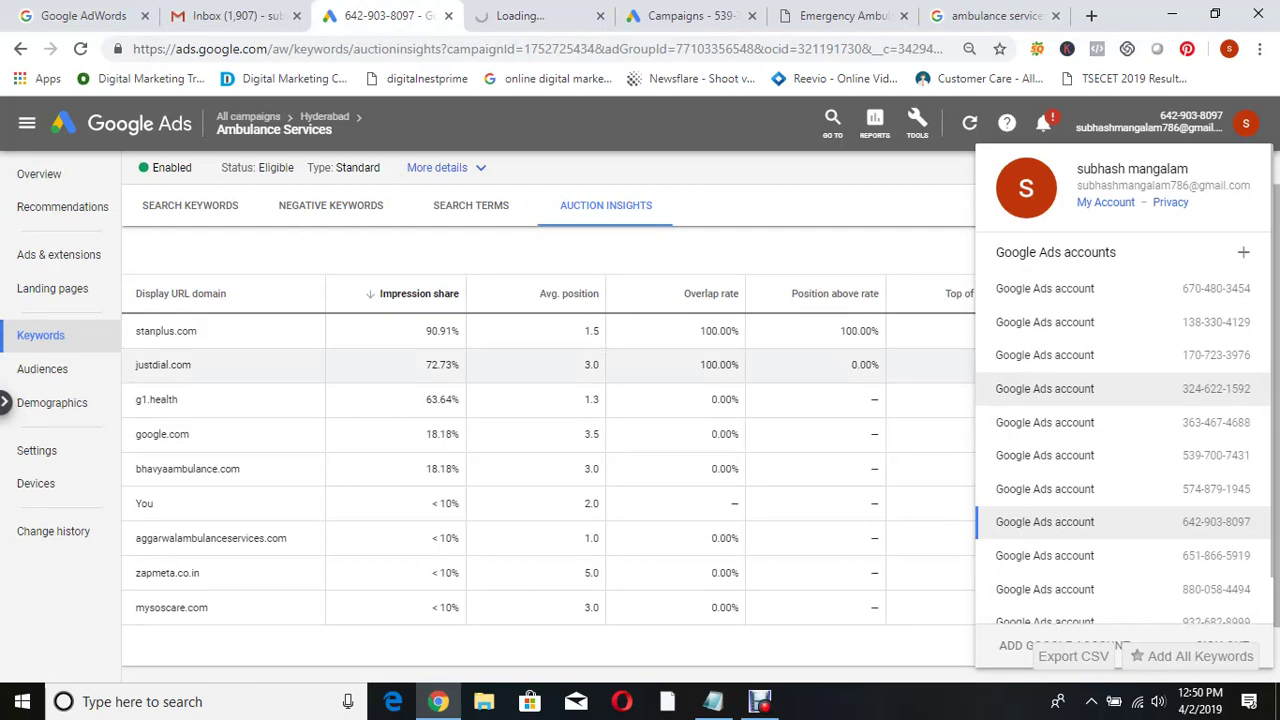
scroll(550, 420, "down", 1)
key("Escape")
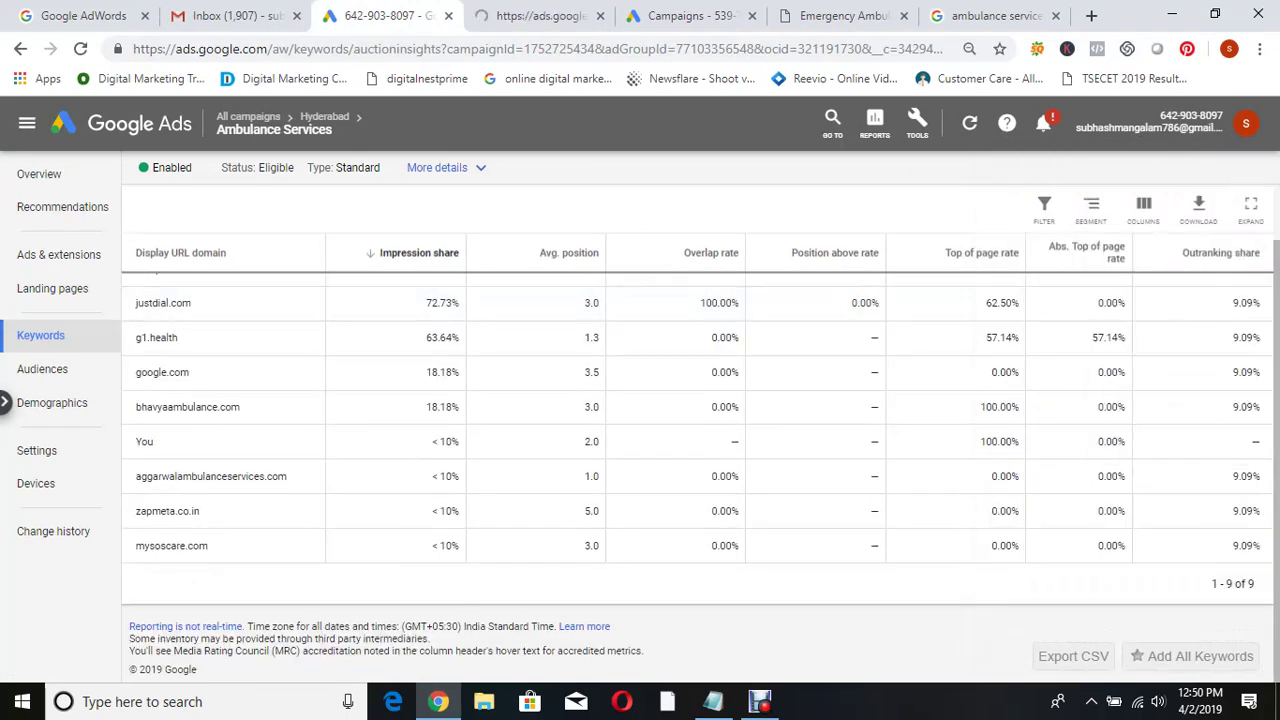
scroll(550, 406, "up", 1)
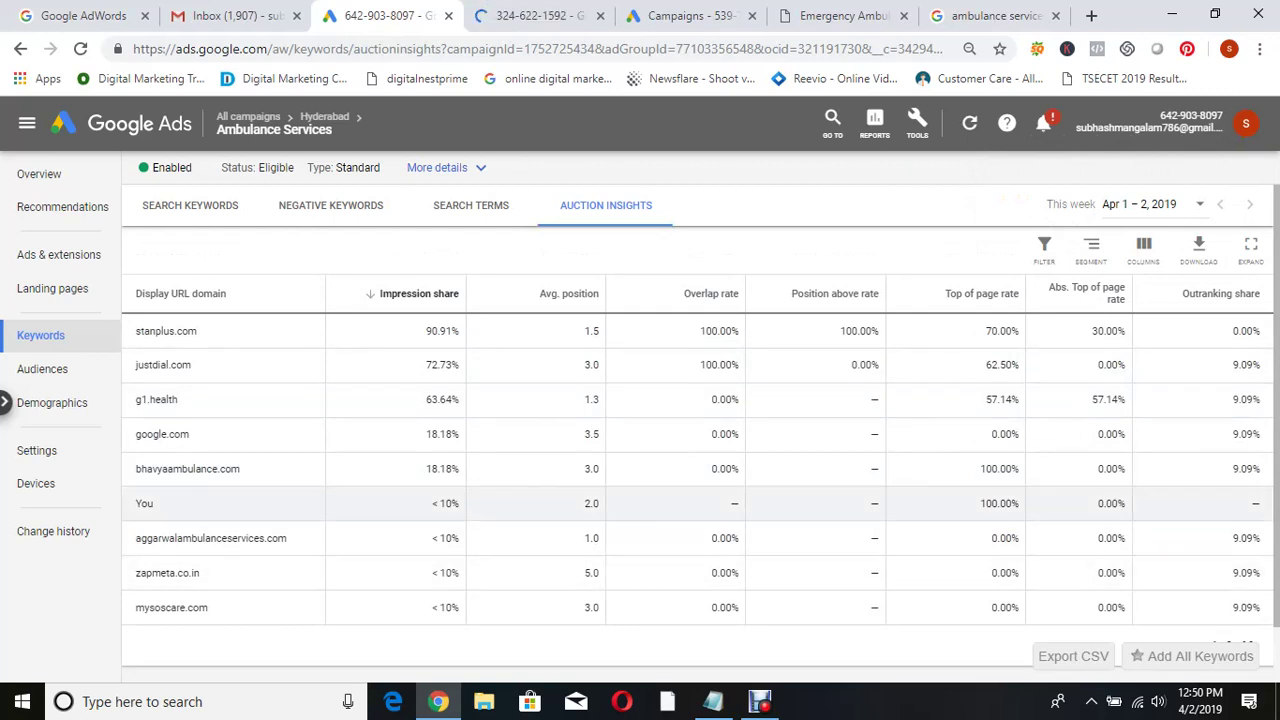
- Switch to the test note in Notepad and add the lines "Campaigns" and "Keywords.....check match types" below the existing text
key("alt+Tab")
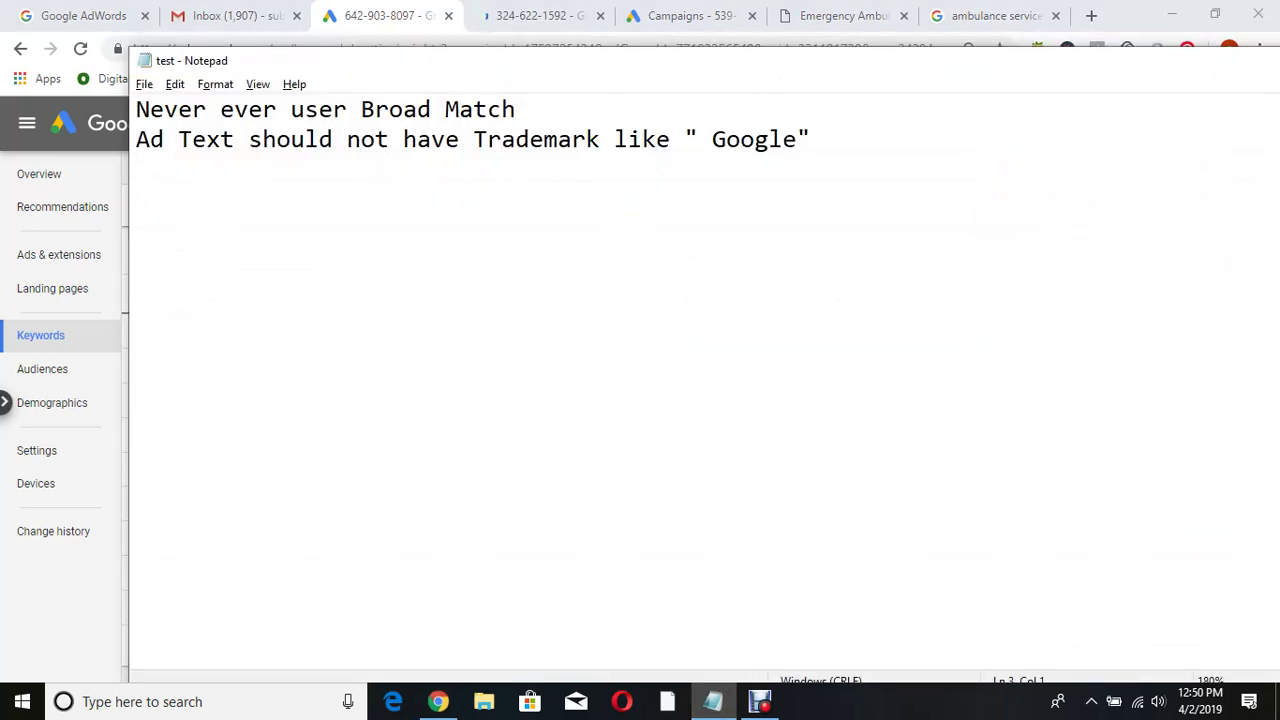
key("Return")
key("Return")
key("Return")
type("Campaigns")
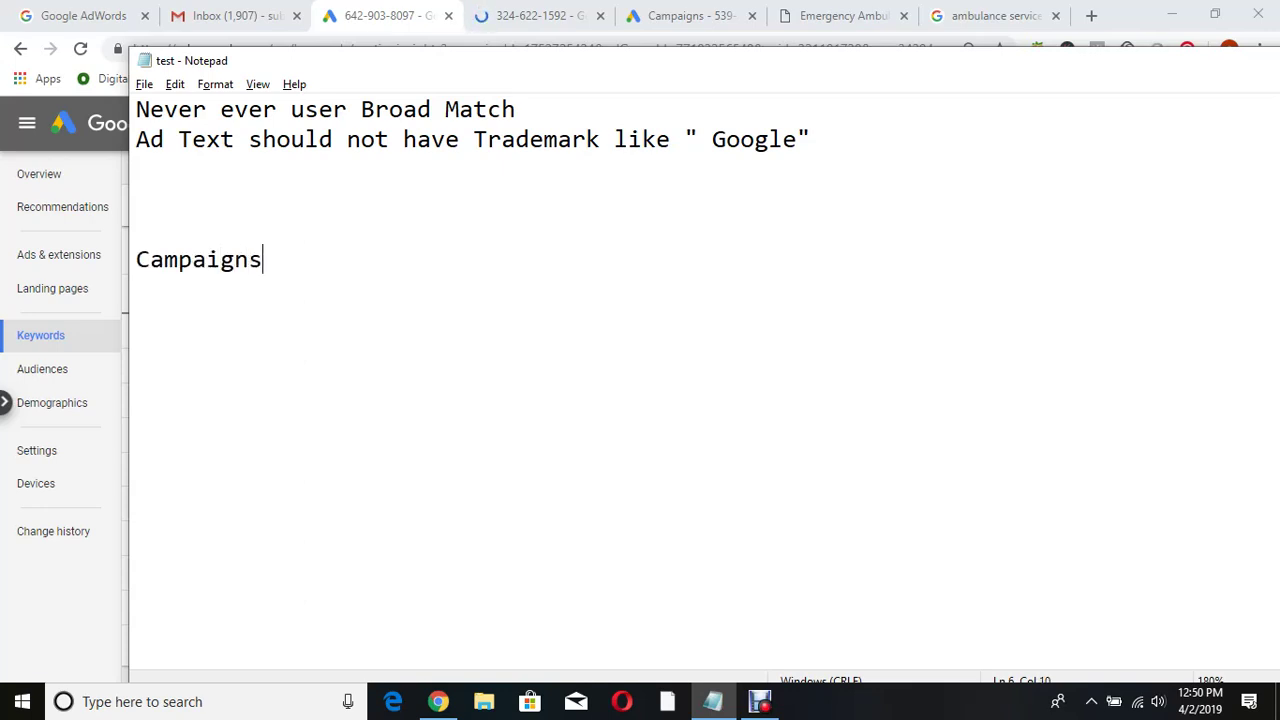
key("Return")
type("Keywor")
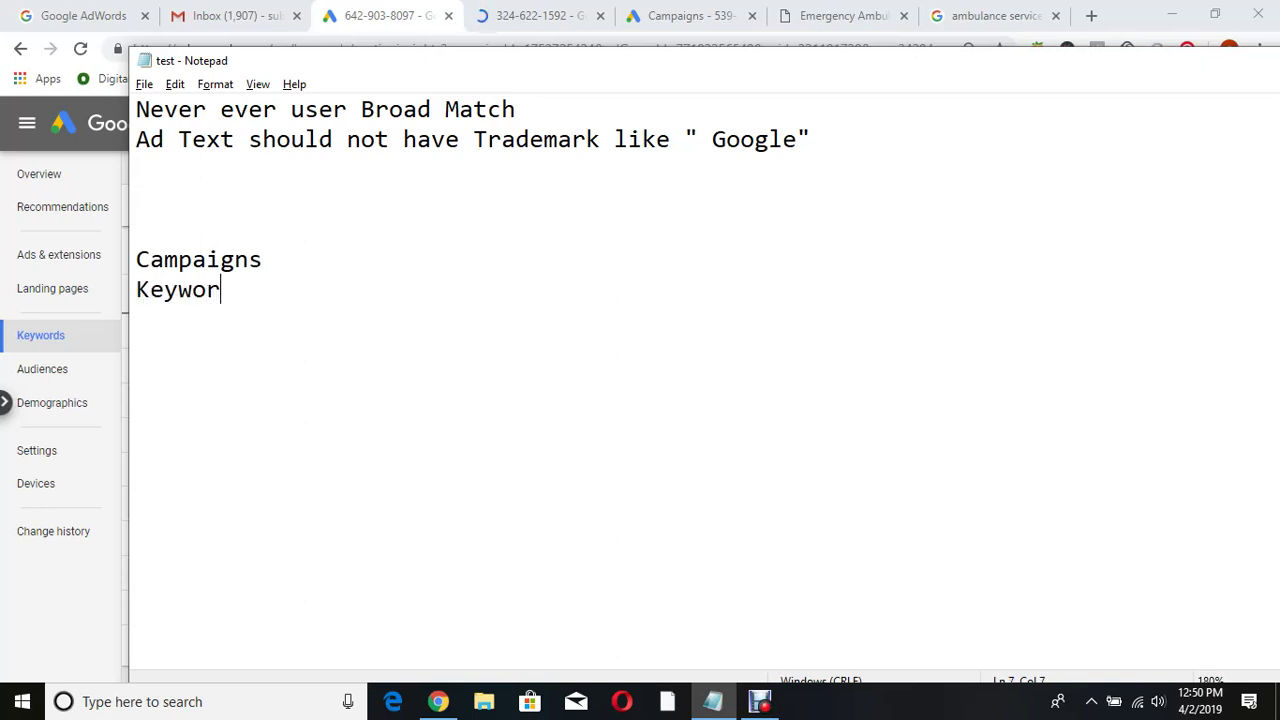
type("ds.....check match types")
- Add the line "Search terms...if any irrelavant word is there, make it as negative" to the checklist
key("Return")
type("Search terfms")
key("BackSpace")
key("BackSpace")
key("BackSpace")
type("ms...")
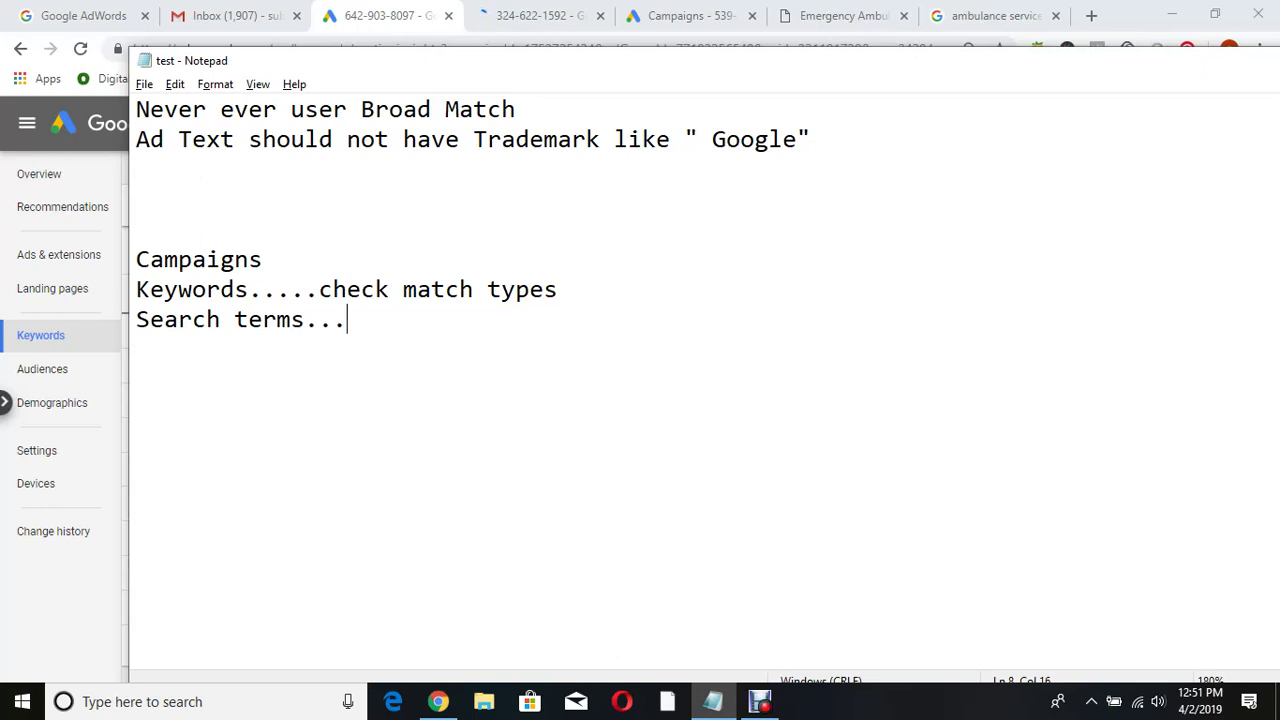
type("if any")
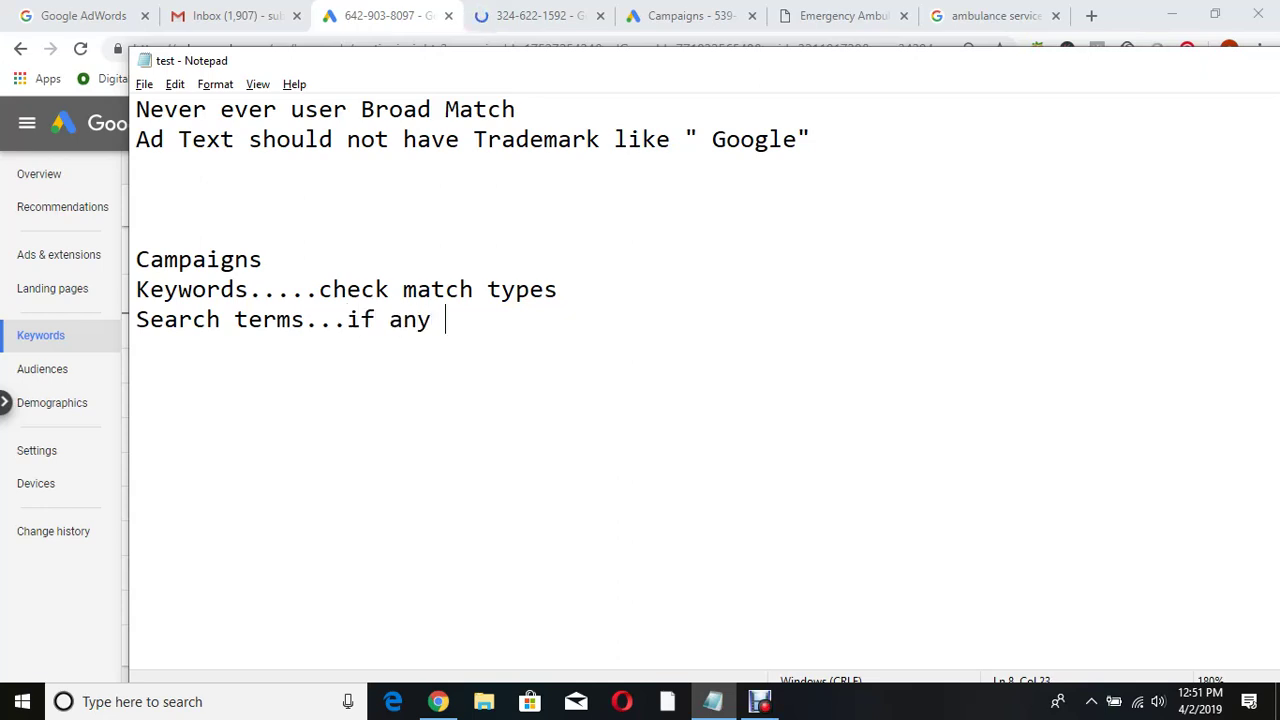
type(" irrela")
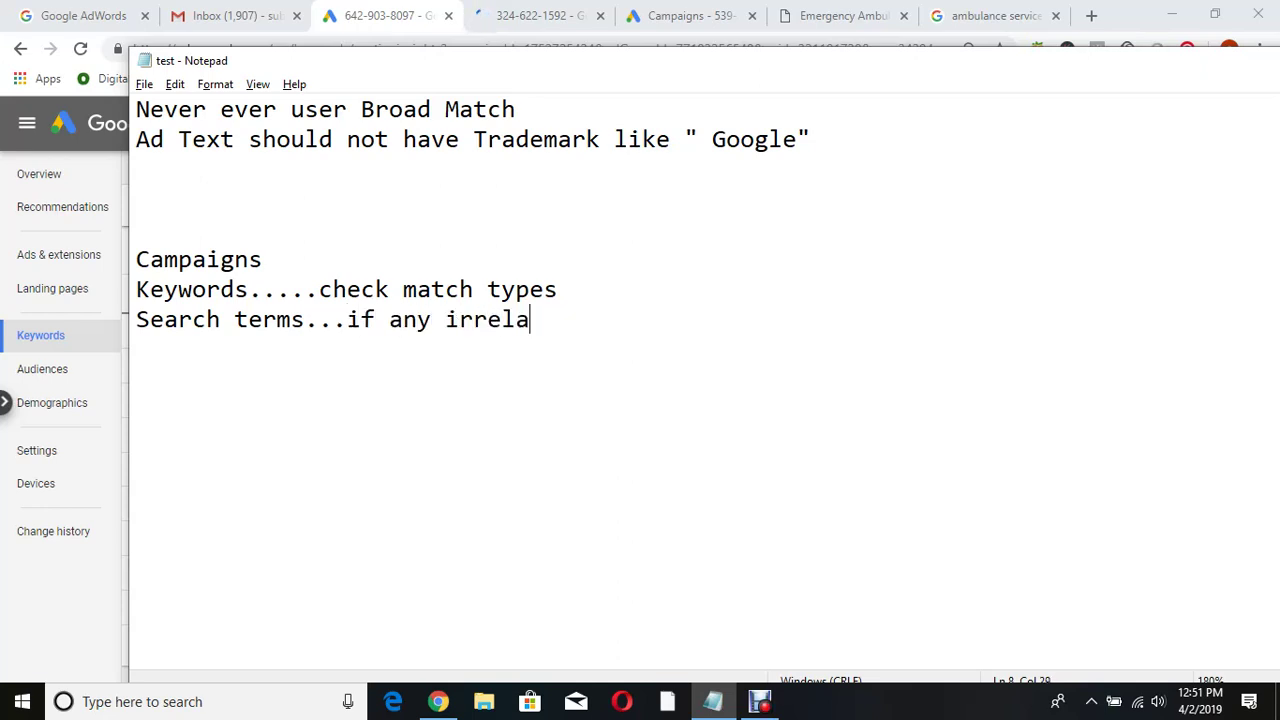
type("vant word ")
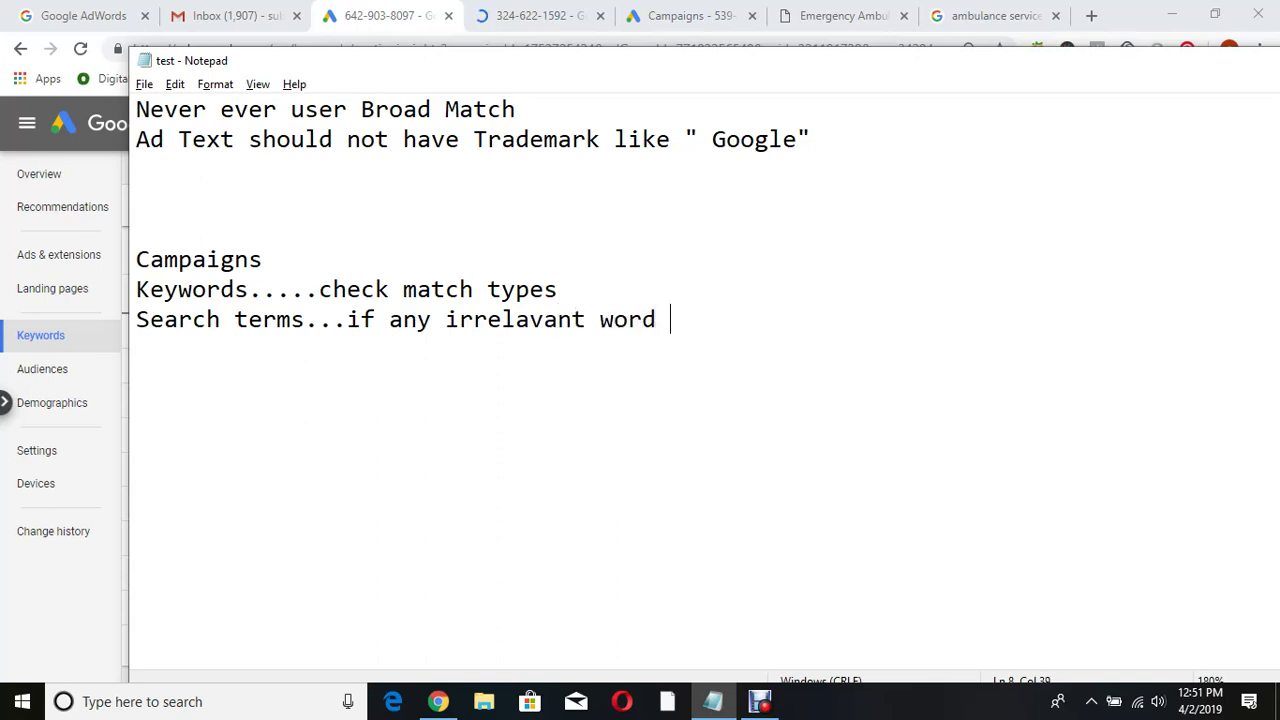
type("is there,")
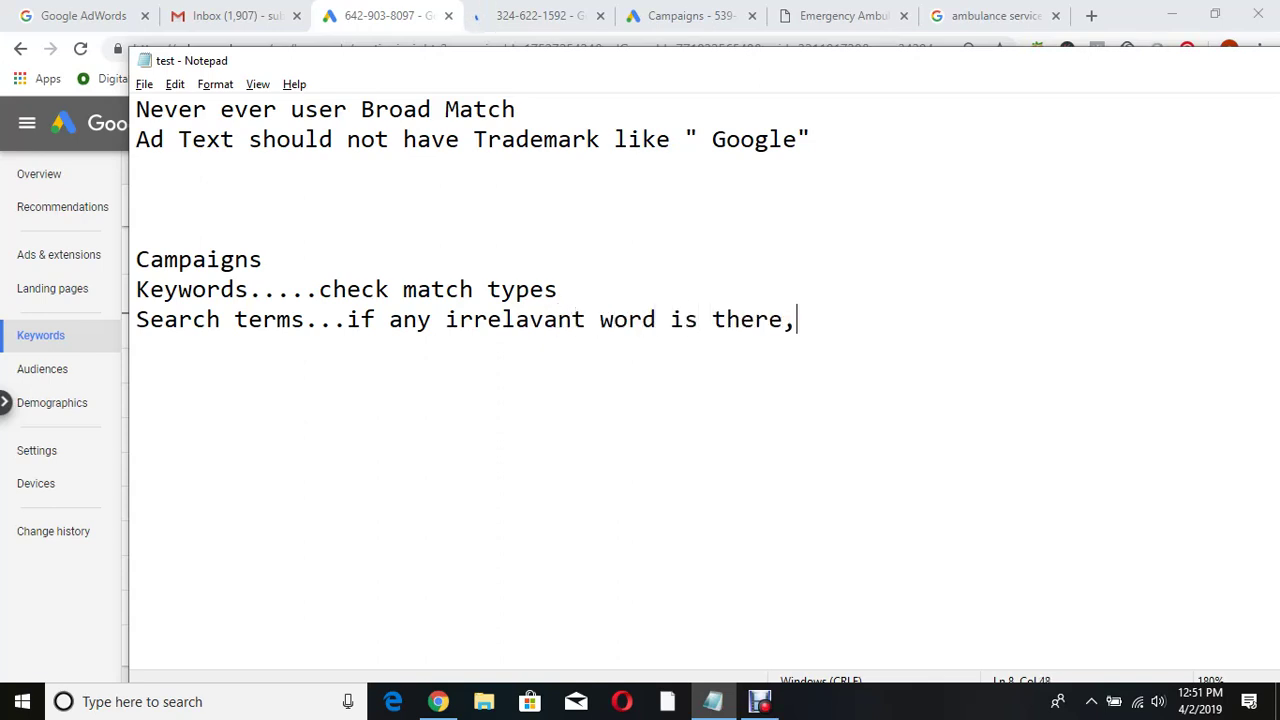
type(" make it as")
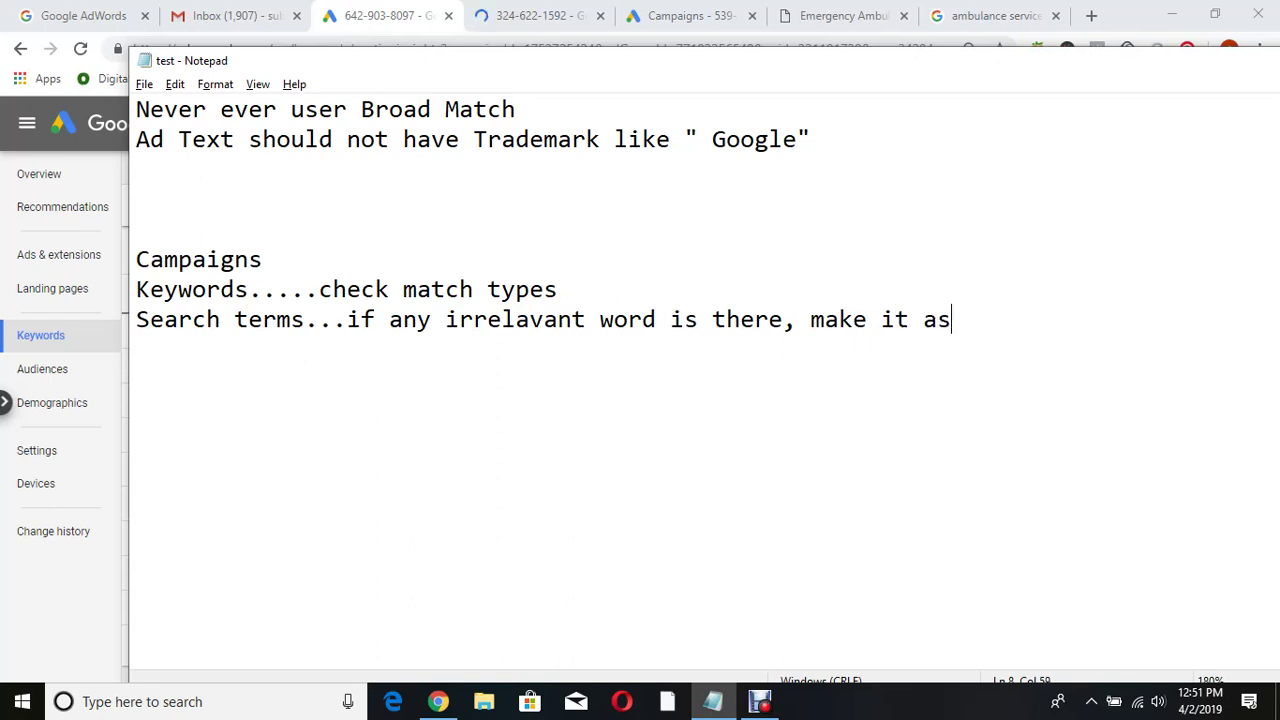
type(" negative")
- Add the lines "Location report...", "Auction insights..." and "Quality Score" to the checklist, and move the note window lower
key("Return")
type("Location ")
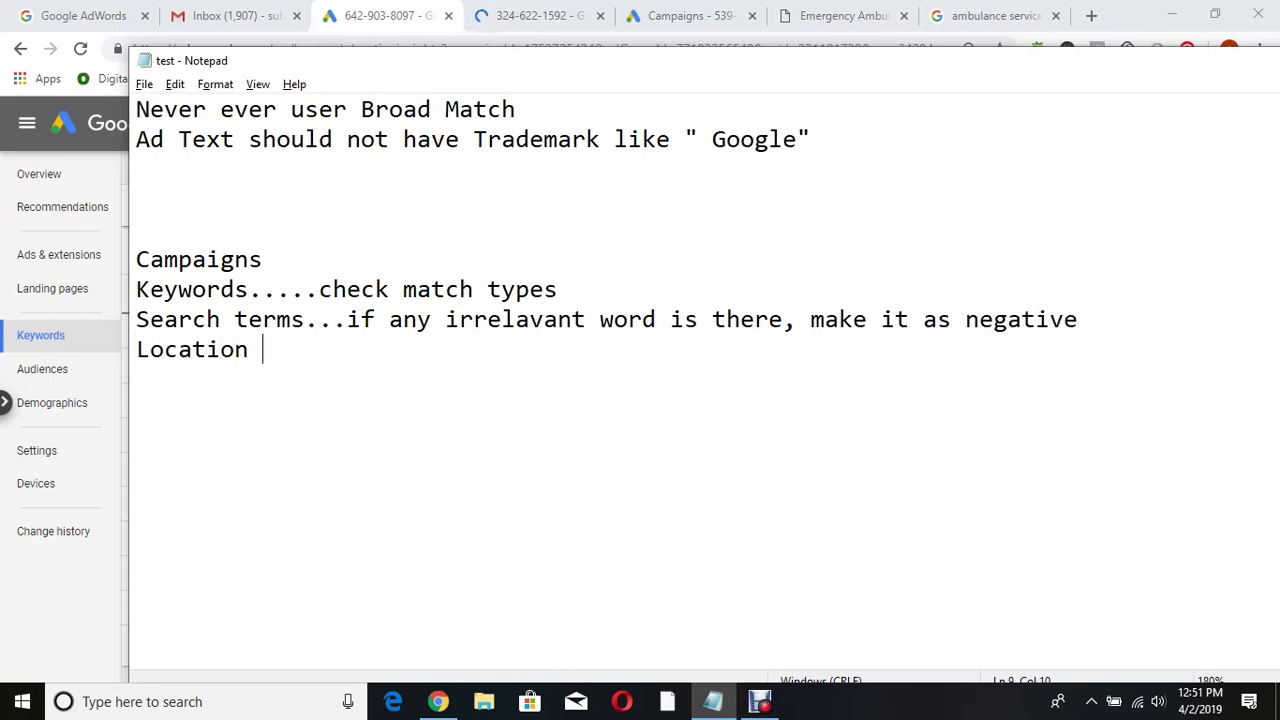
type("report...")
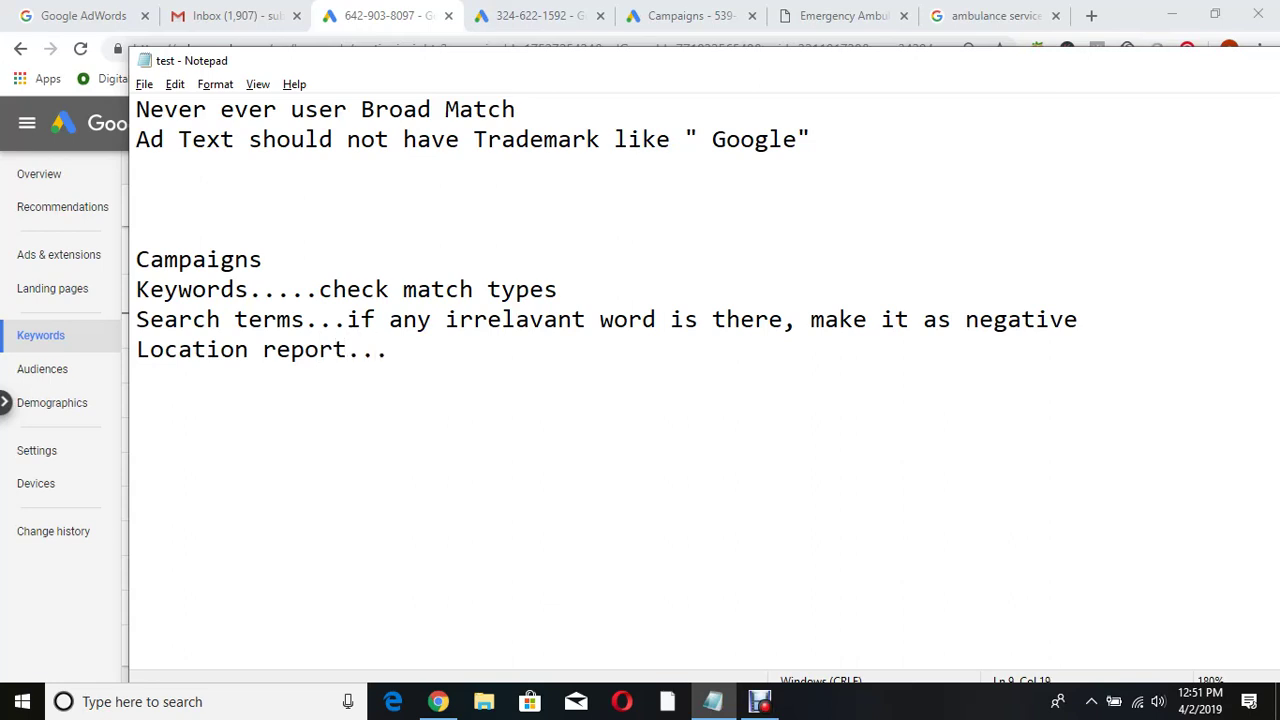
key("Return")
type("Auction")
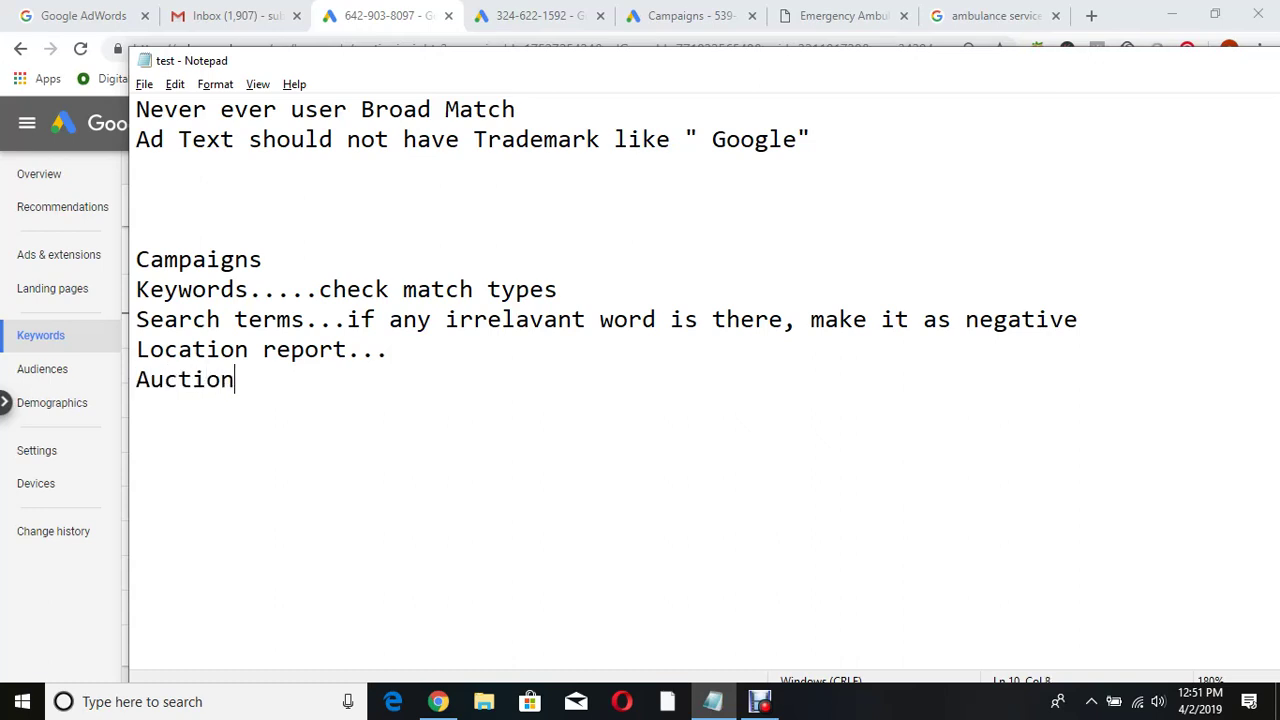
type(" insights...")
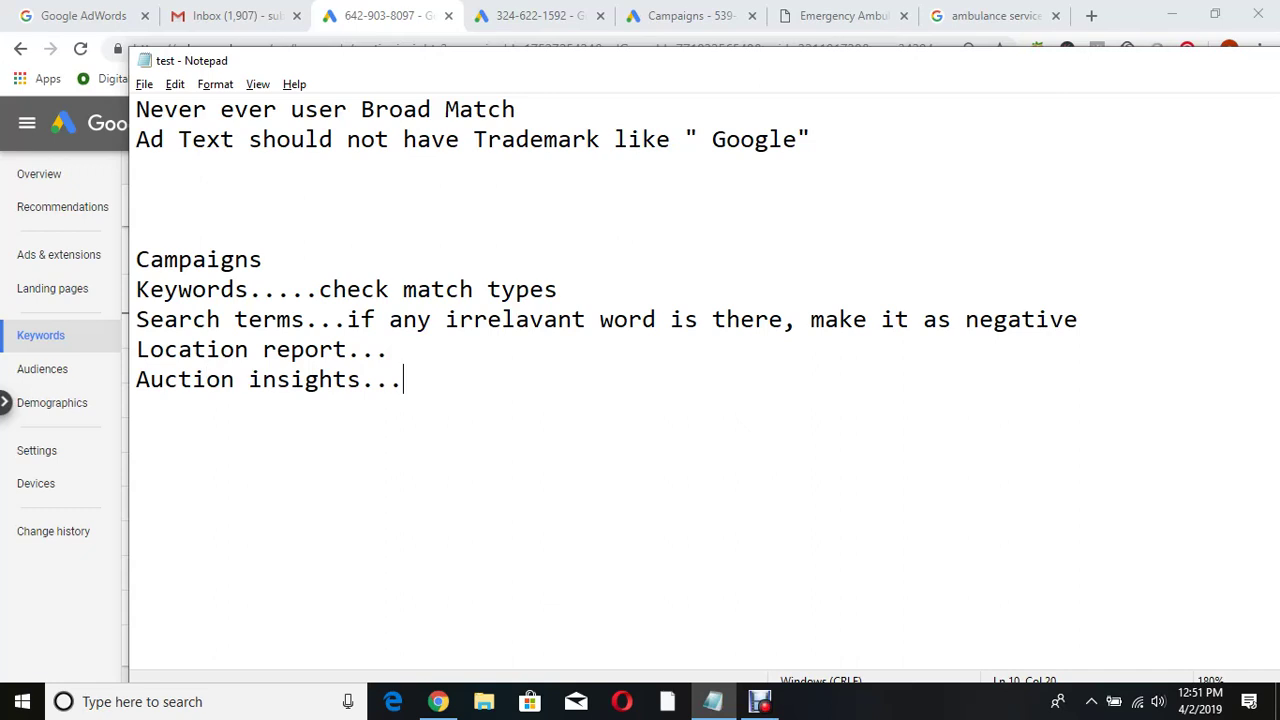
key("Return")
type("Quality Score")
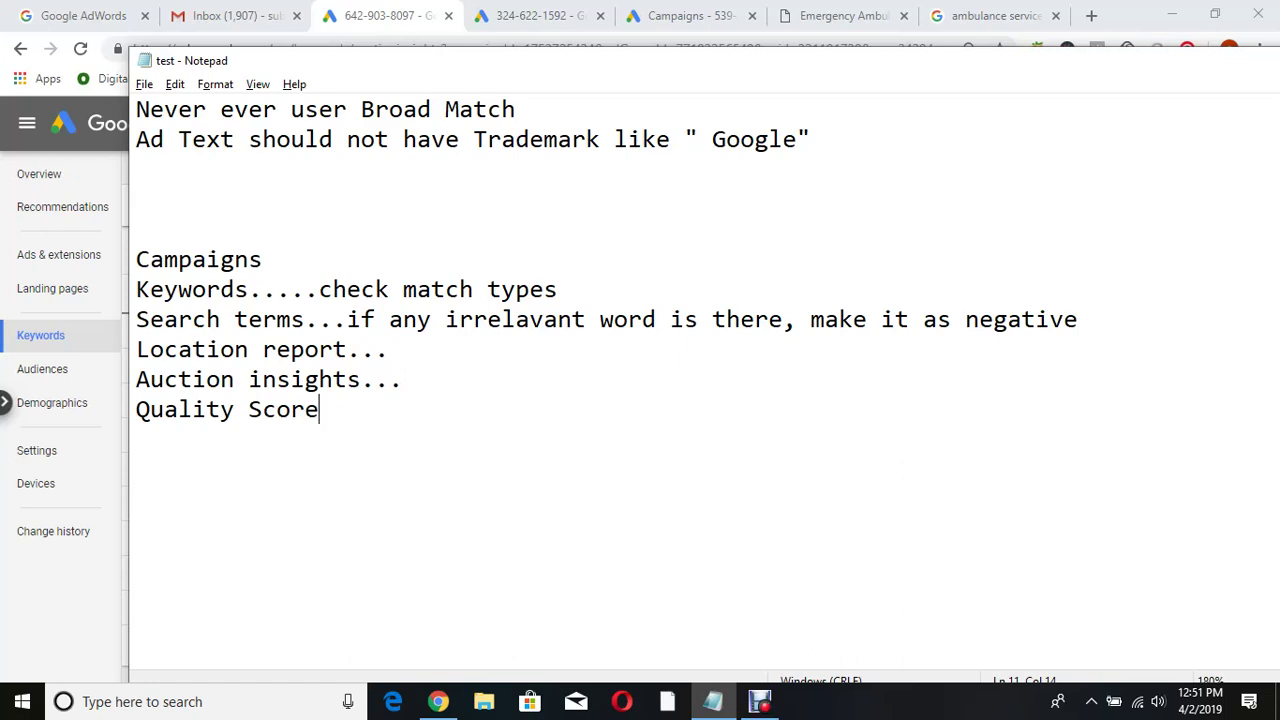
key("Return")
left_click_drag(748, 60, 914, 145)
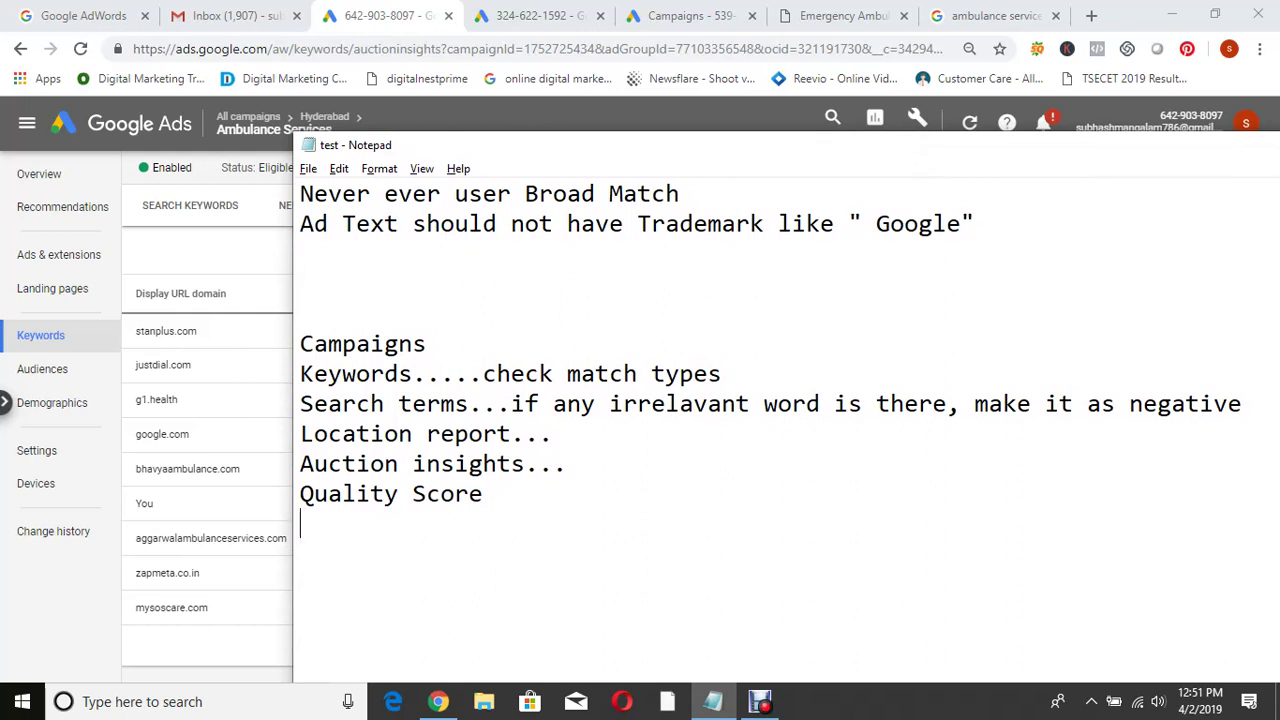
- Add the line "Avg CPC...." below Quality Score in the checklist, reposition the note window and minimize it
type("Avg CPC....")
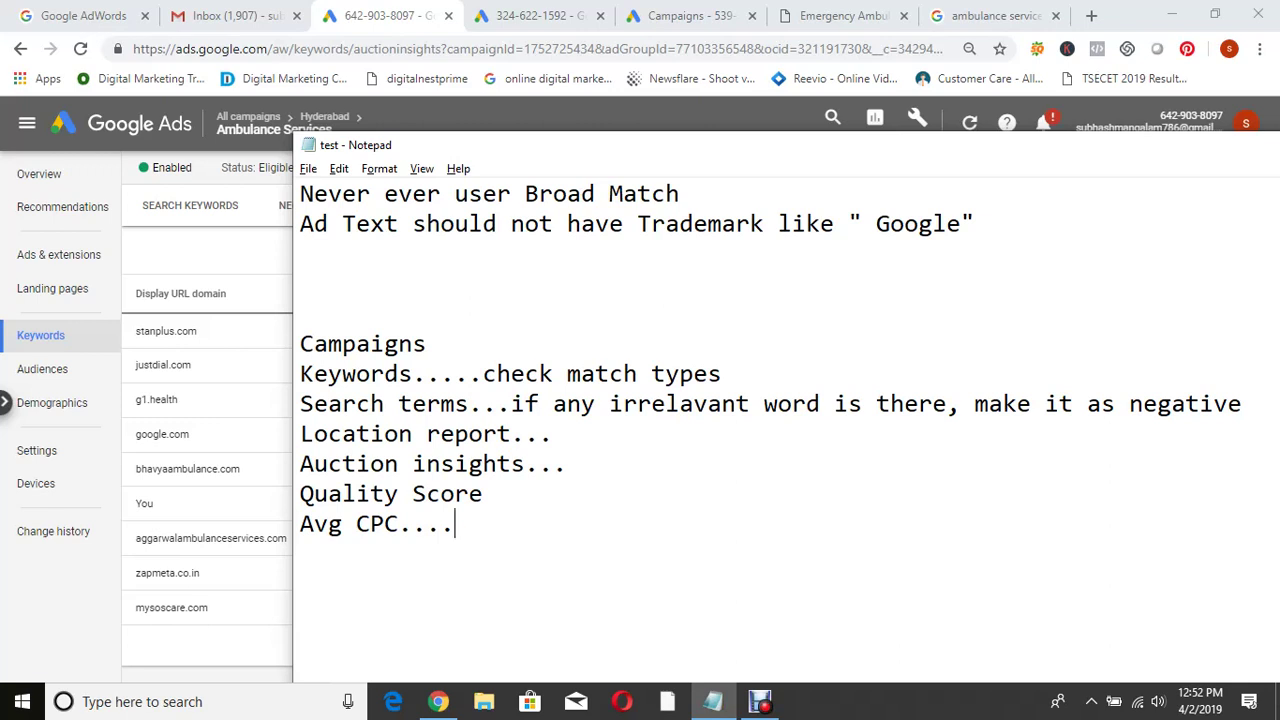
left_click_drag(880, 150, 889, 101)
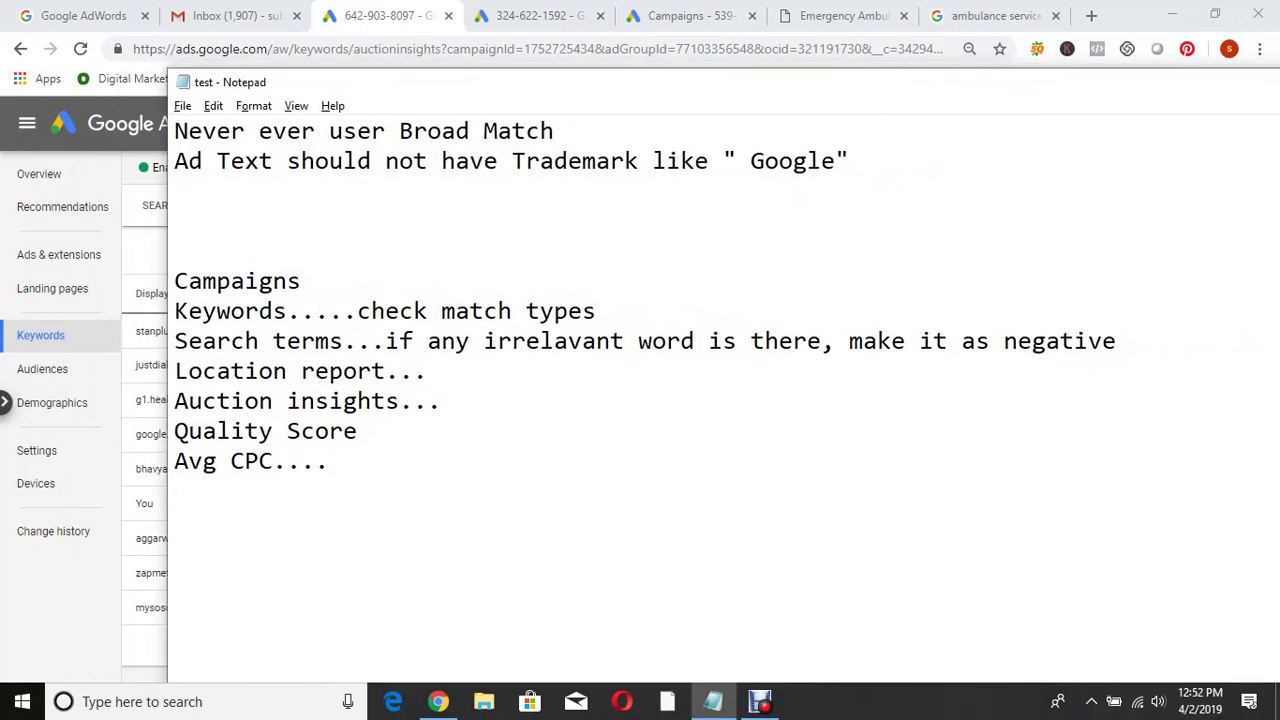
left_click_drag(903, 97, 1071, 129)
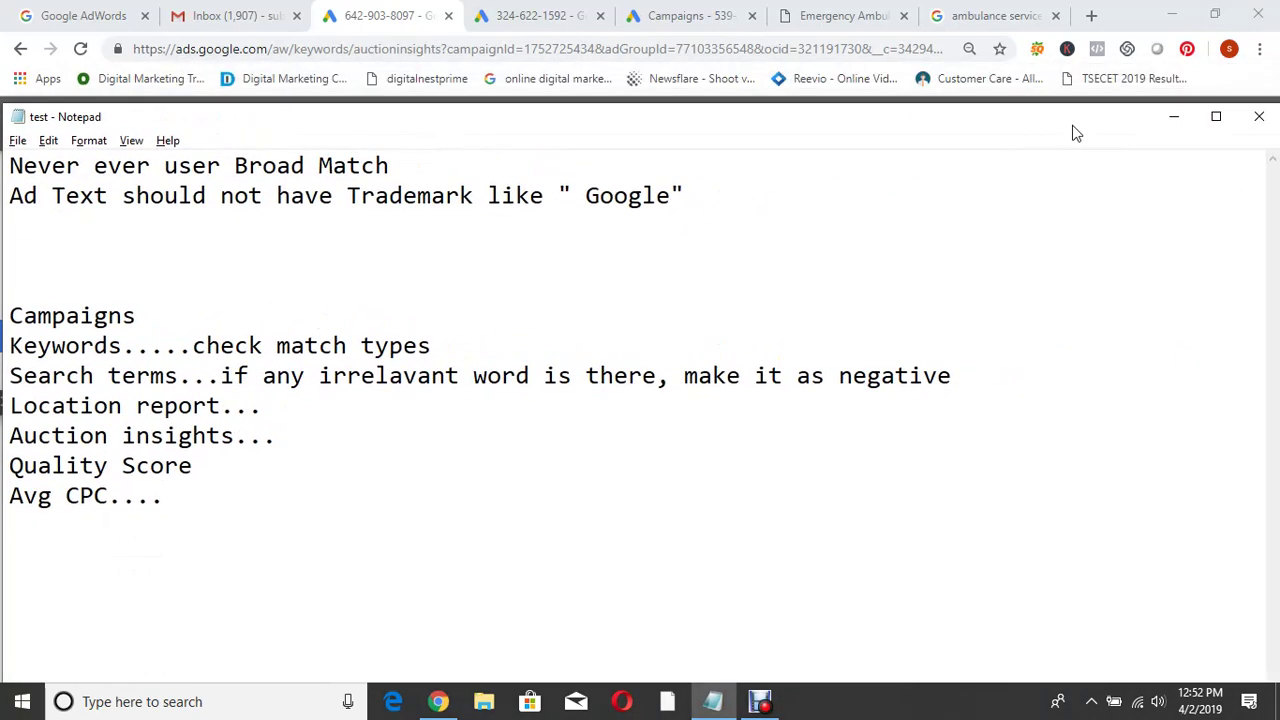
left_click(1175, 116)
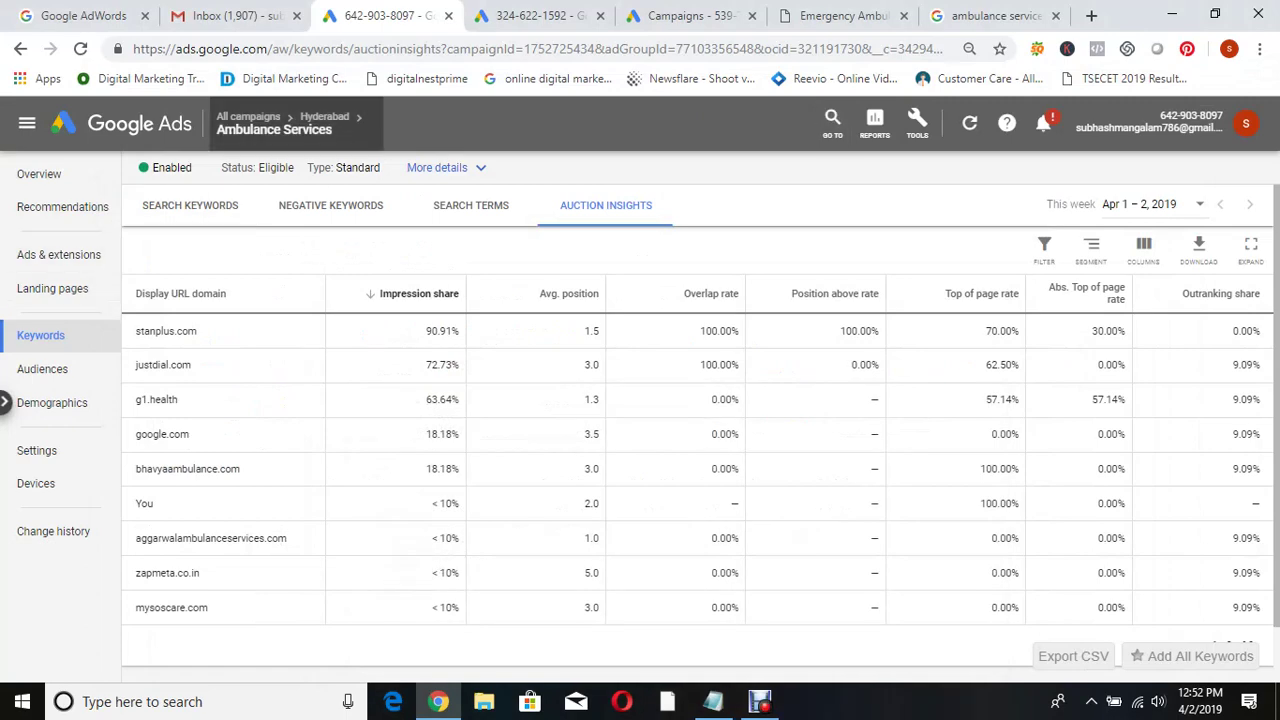
- Go back to all campaigns and open the keywords of the Hyderabad campaign's Ambulance Services ad group
mouse_move(270, 123)
left_click(199, 174)
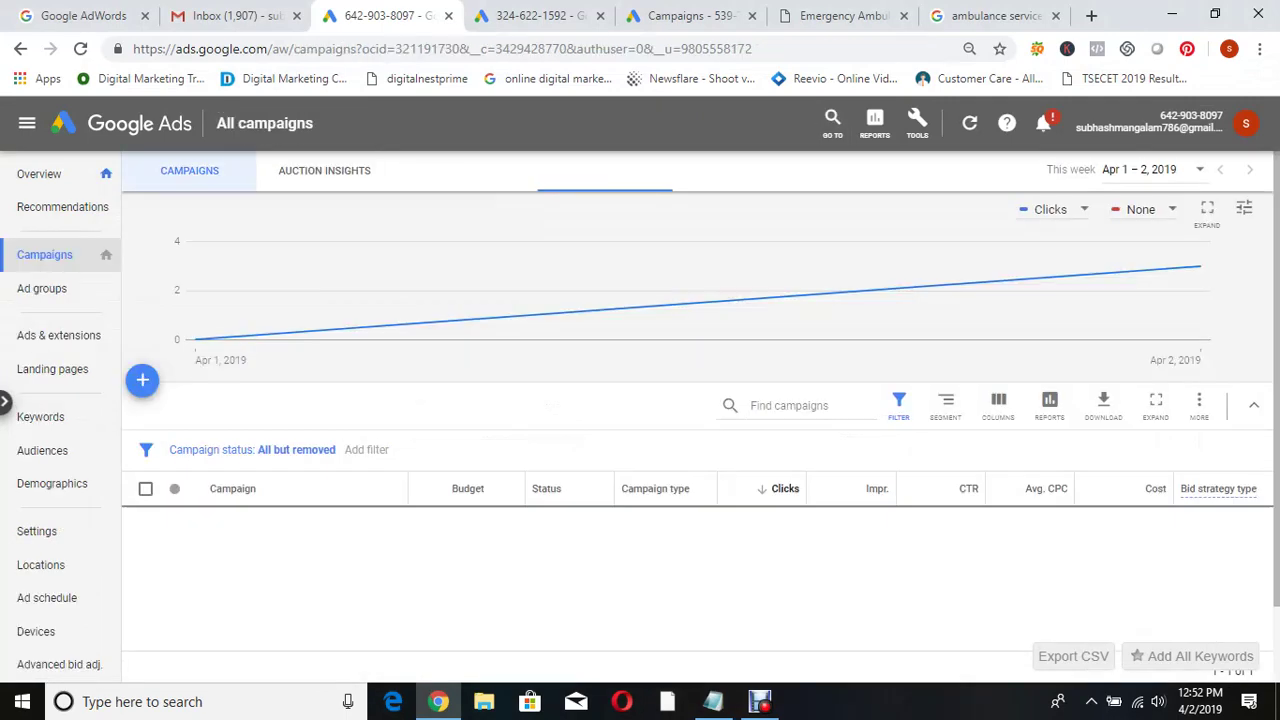
left_click(260, 526)
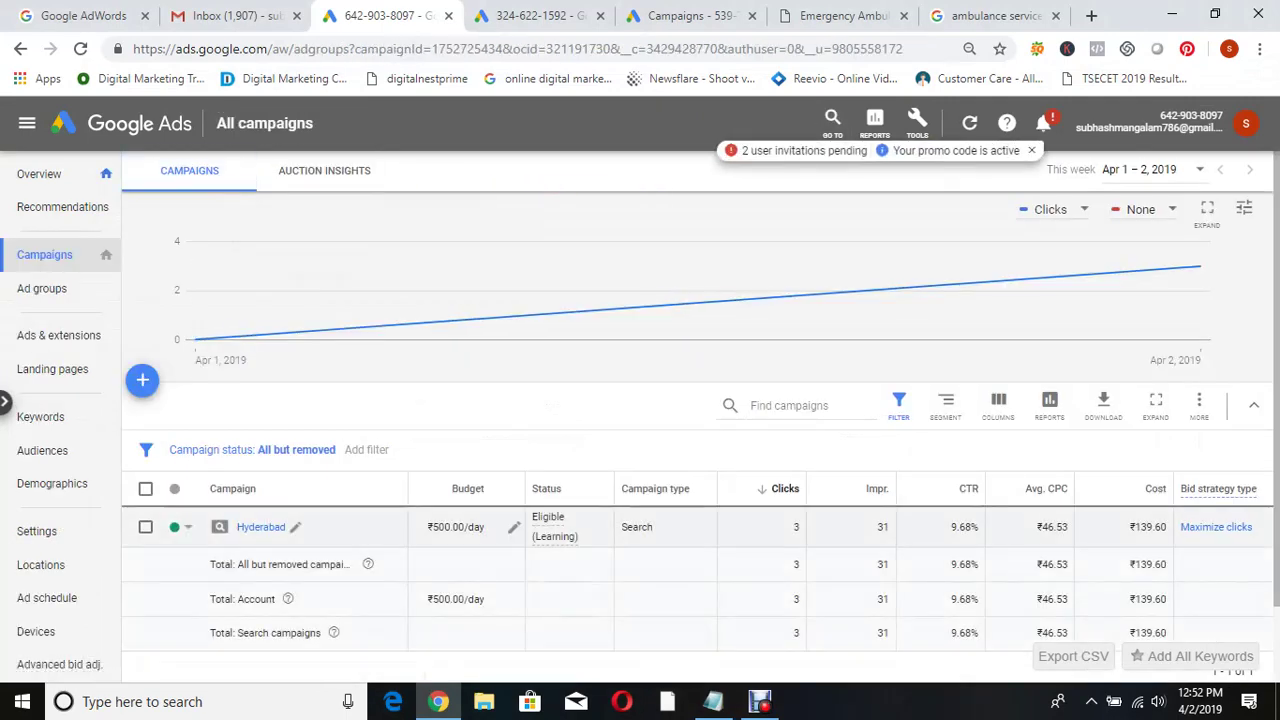
left_click(255, 559)
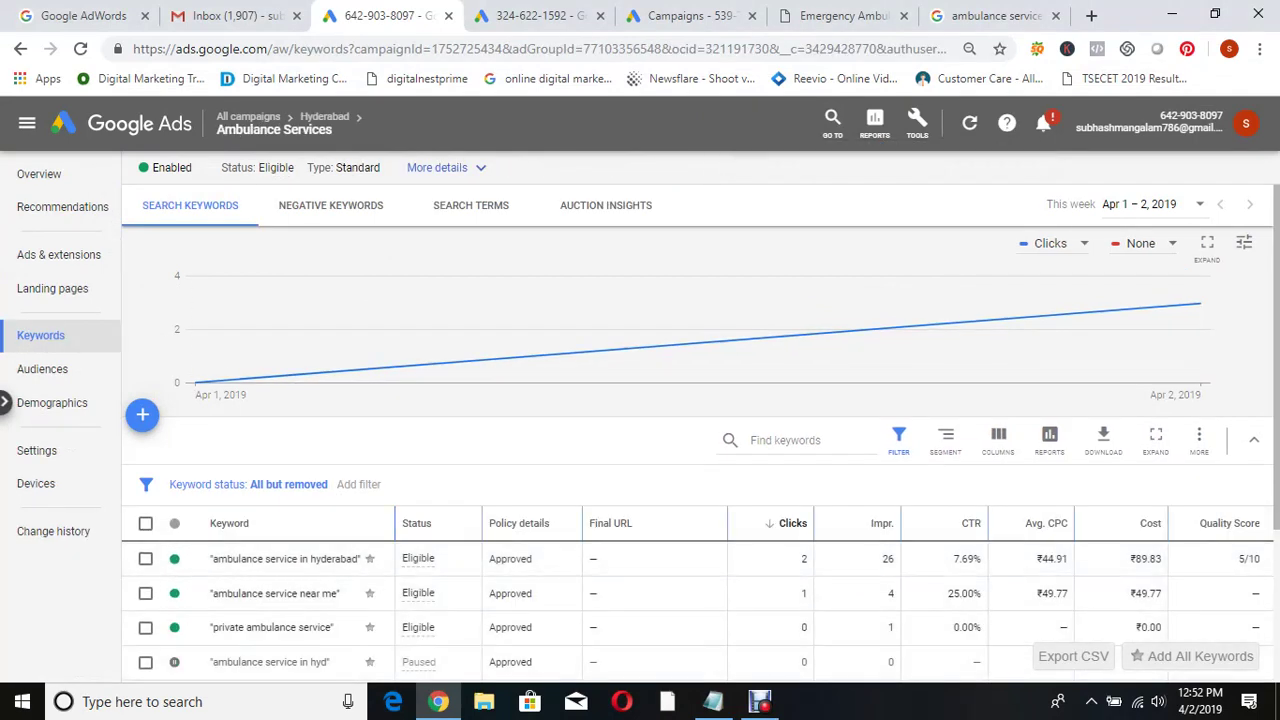
- Review the ad group's search terms and auction insights, ending back on its search keywords
left_click(471, 205)
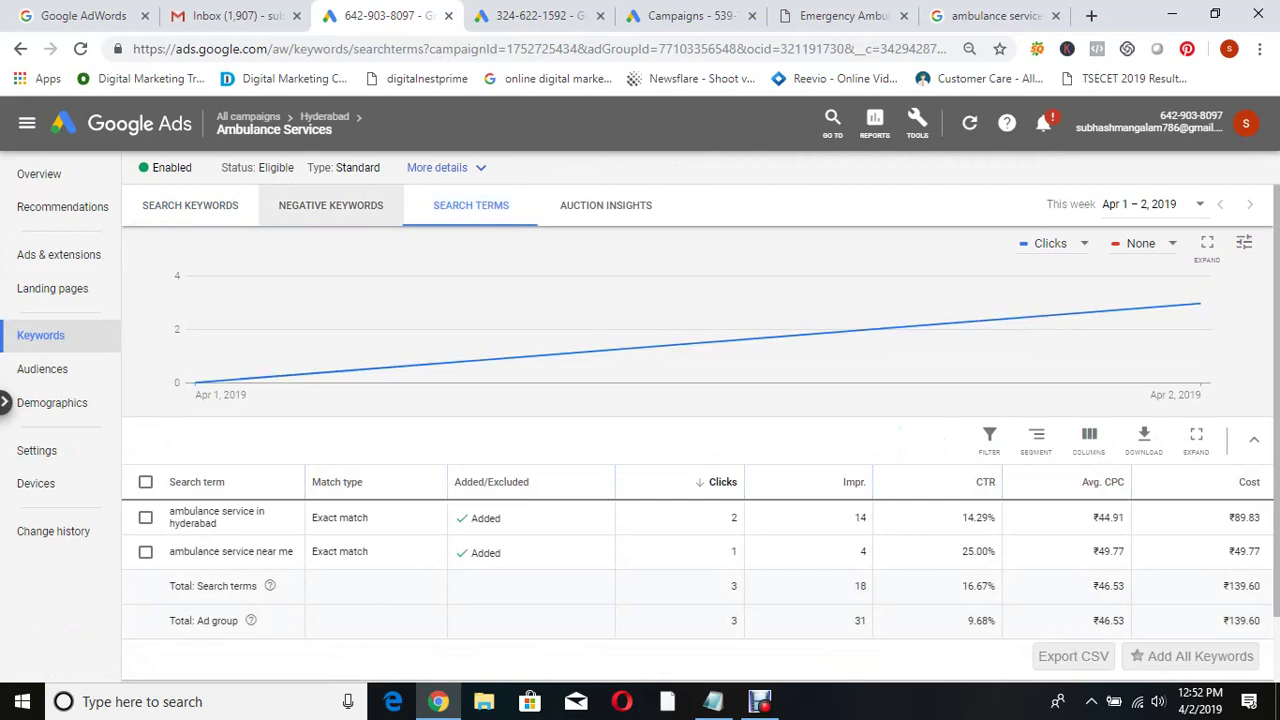
left_click(605, 205)
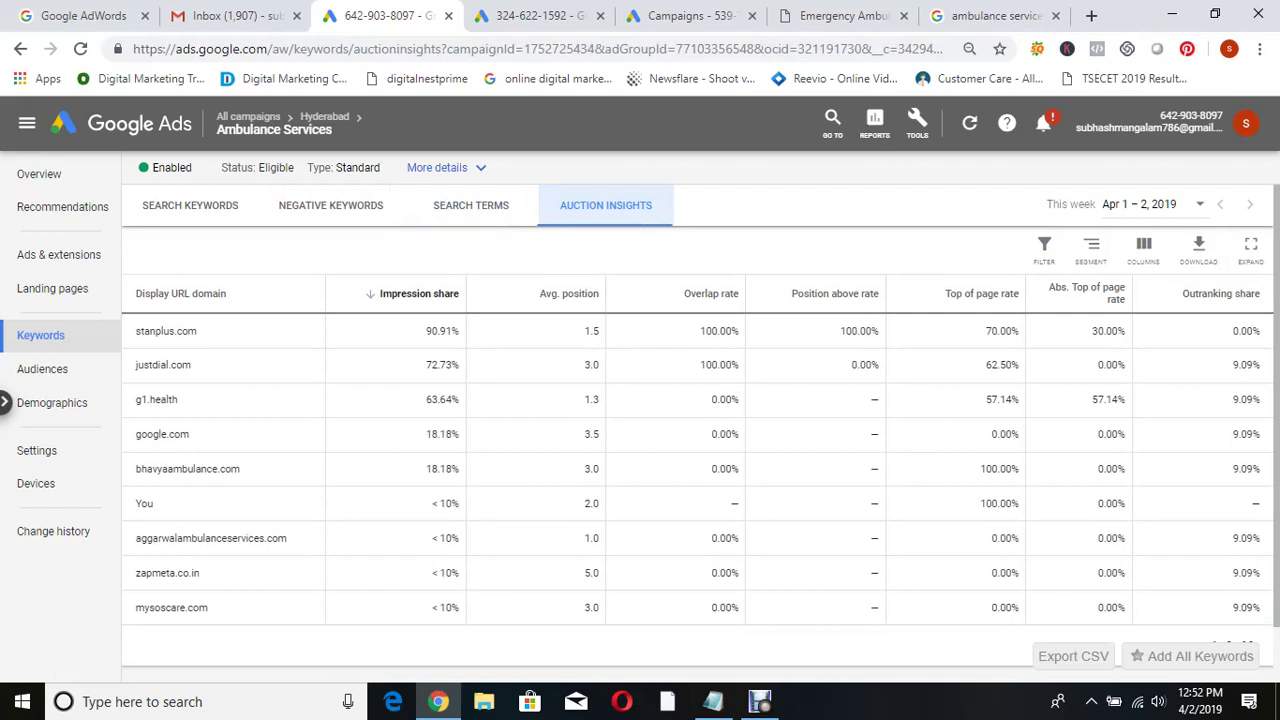
left_click(190, 205)
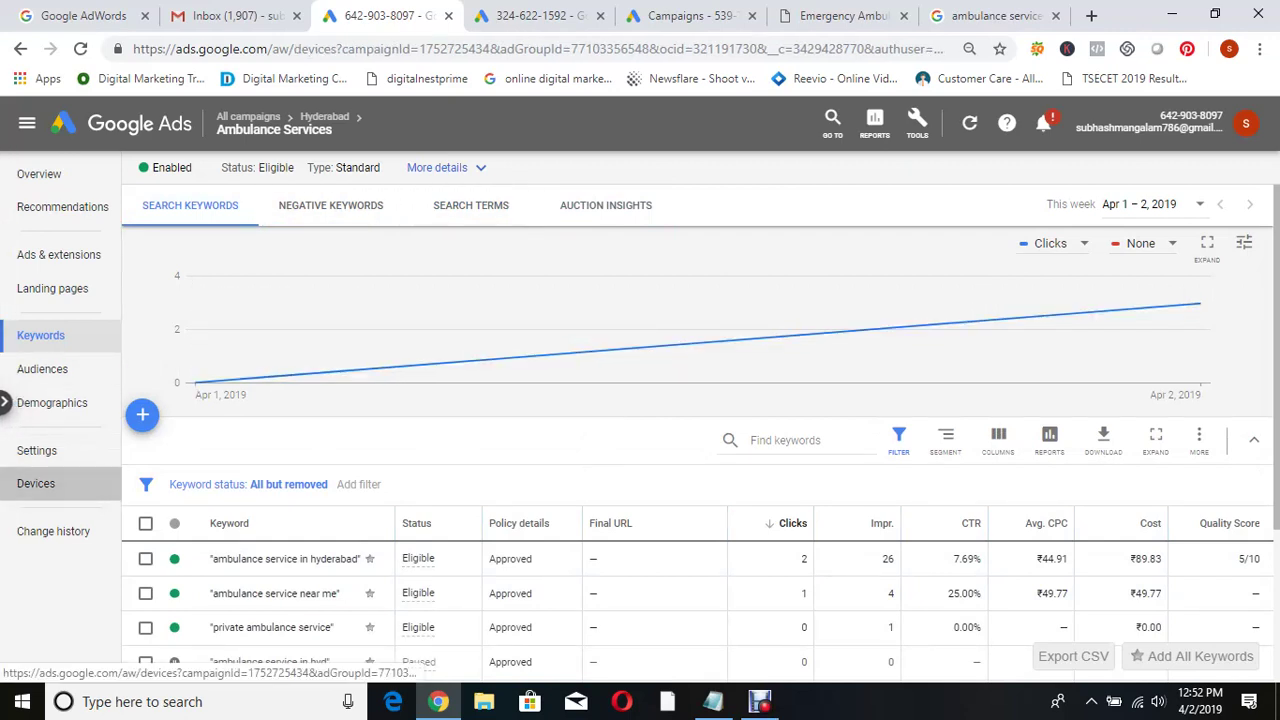
- Check the Ambulance Services ad group's performance by device and by age demographics
left_click(36, 483)
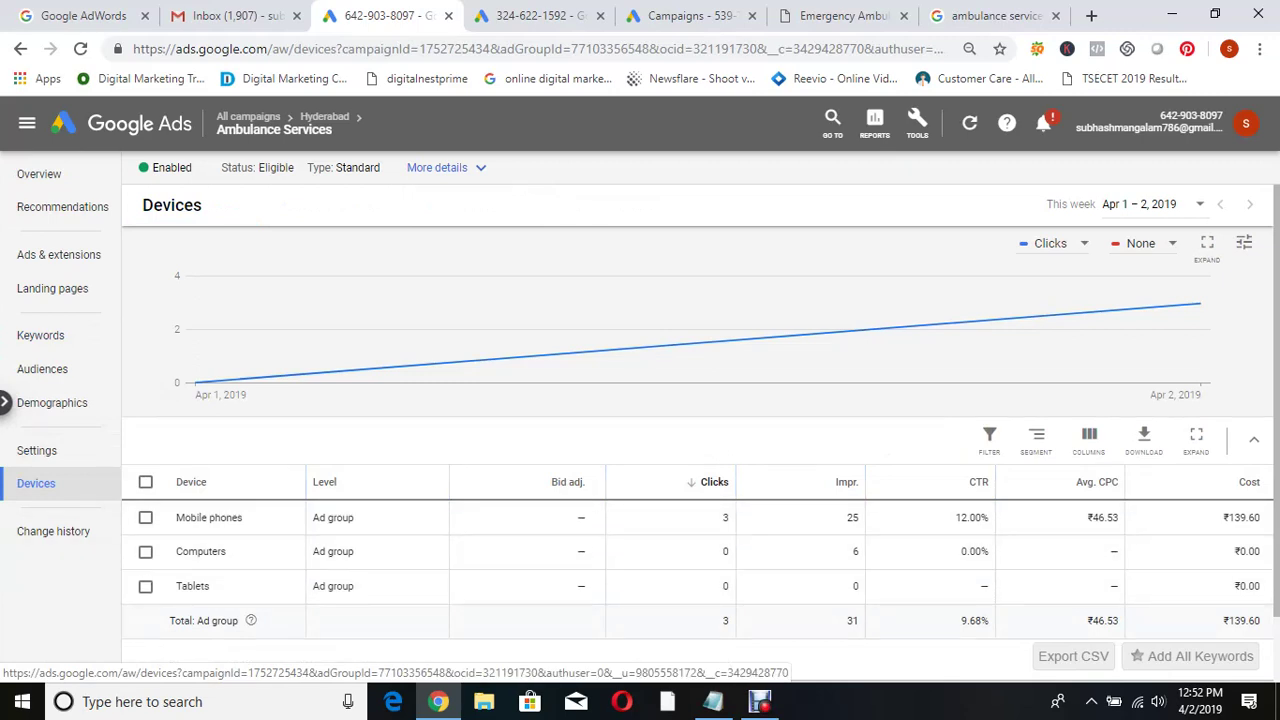
left_click(52, 402)
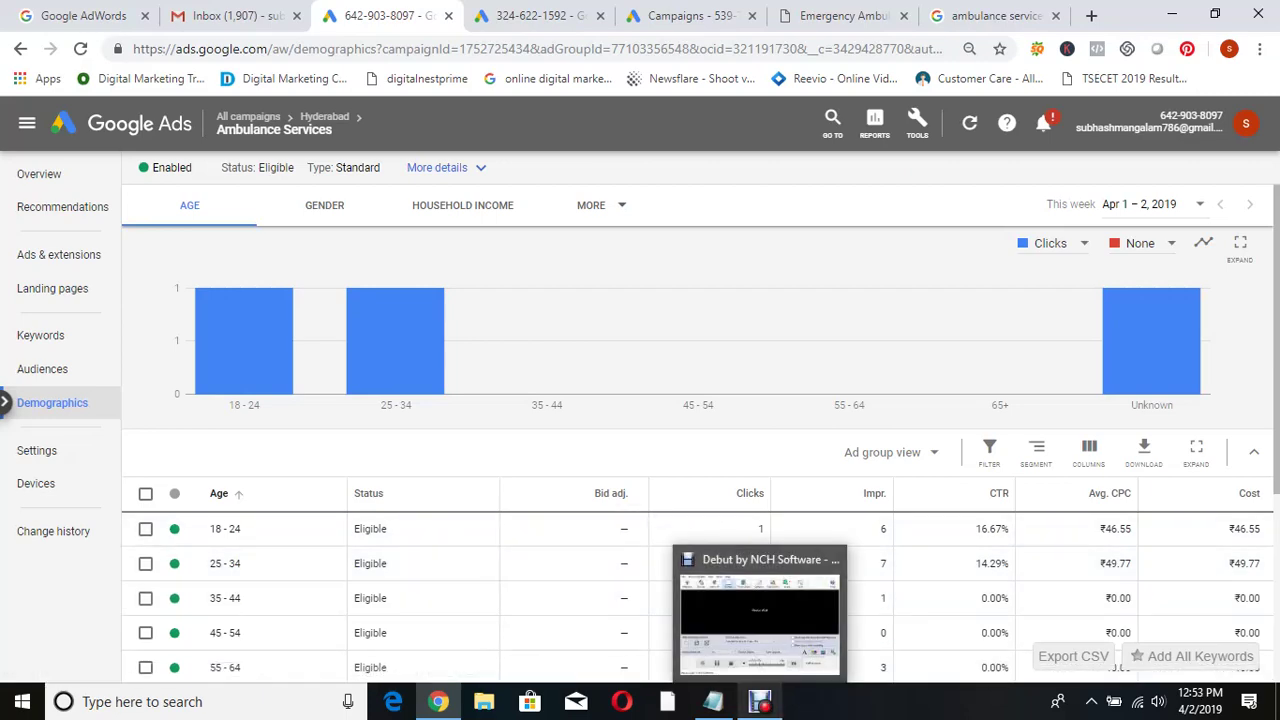
left_click(760, 701)
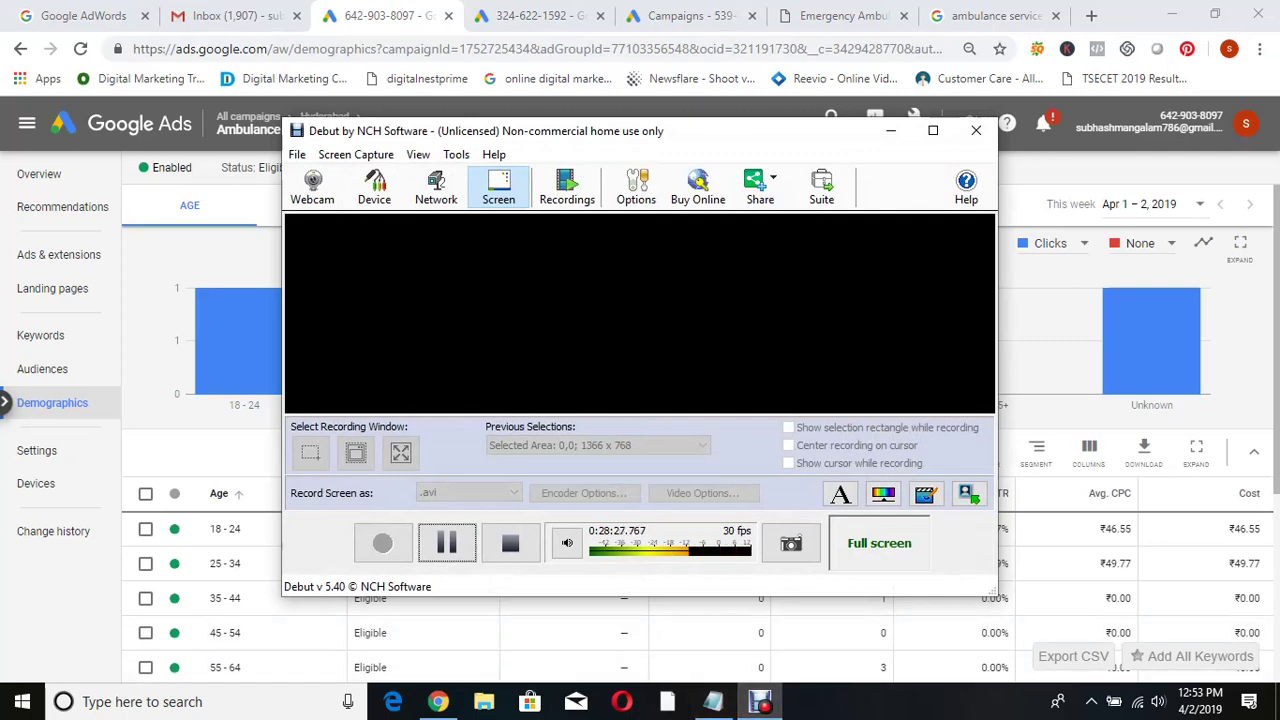